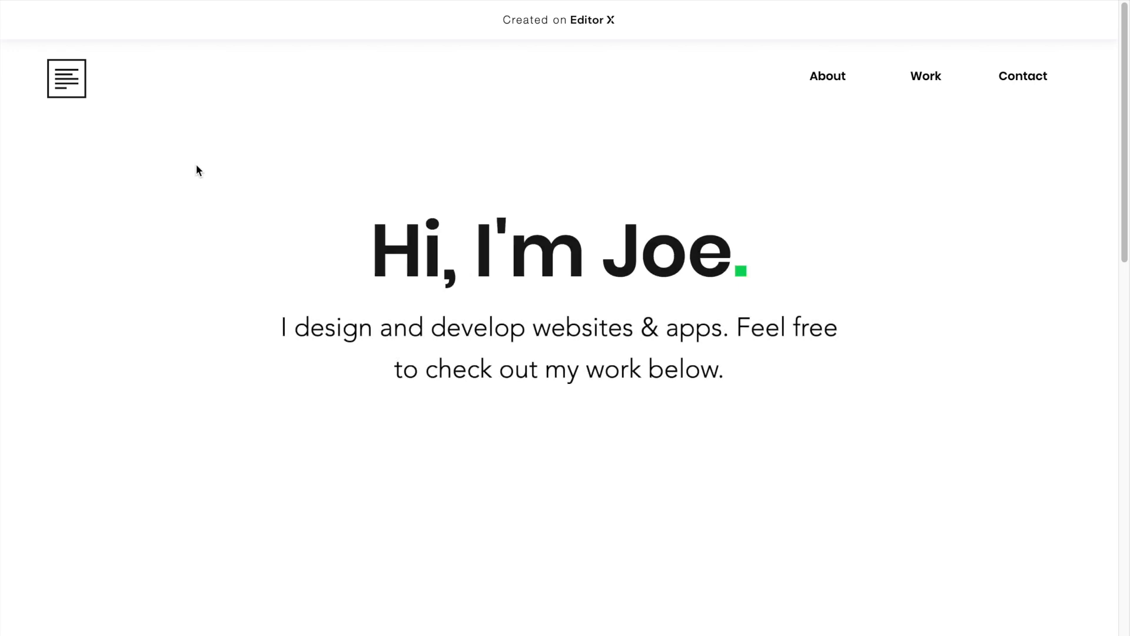
Open the Real Estate Website project link, then return to the portfolio page.
scroll(891, 358, "down", 5)
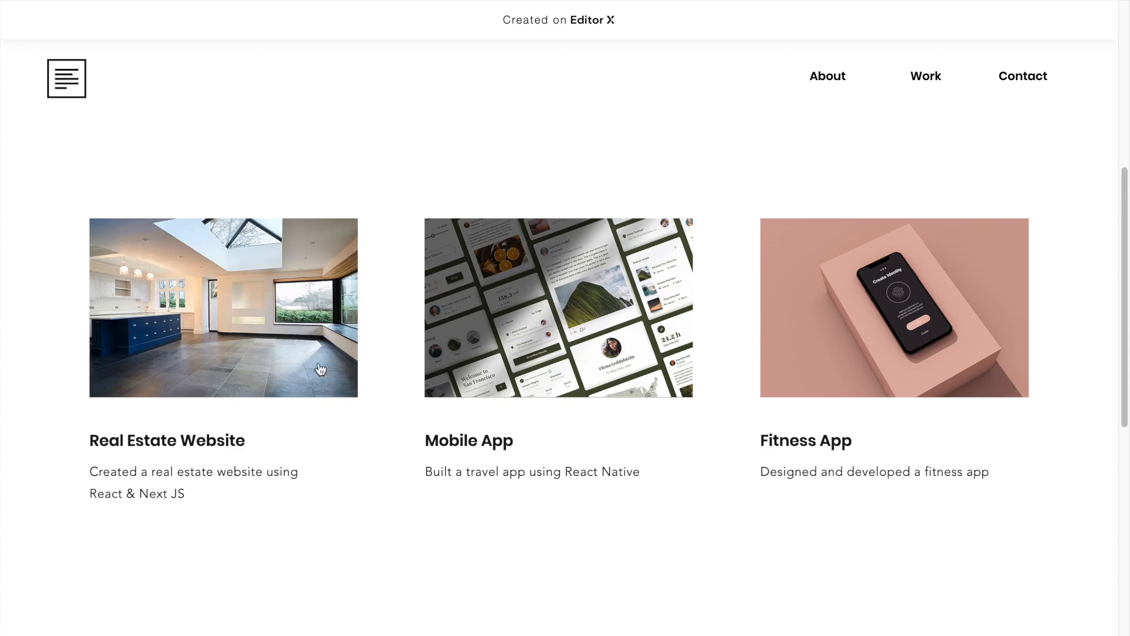
left_click(260, 335)
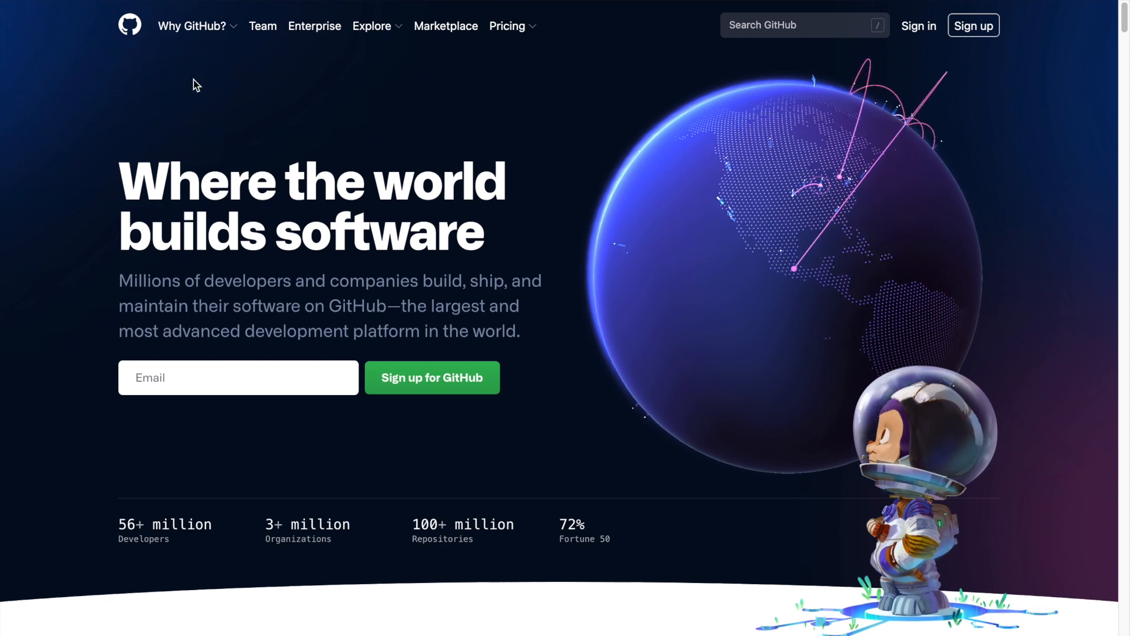
key("alt+Left")
scroll(301, 394, "down", 6)
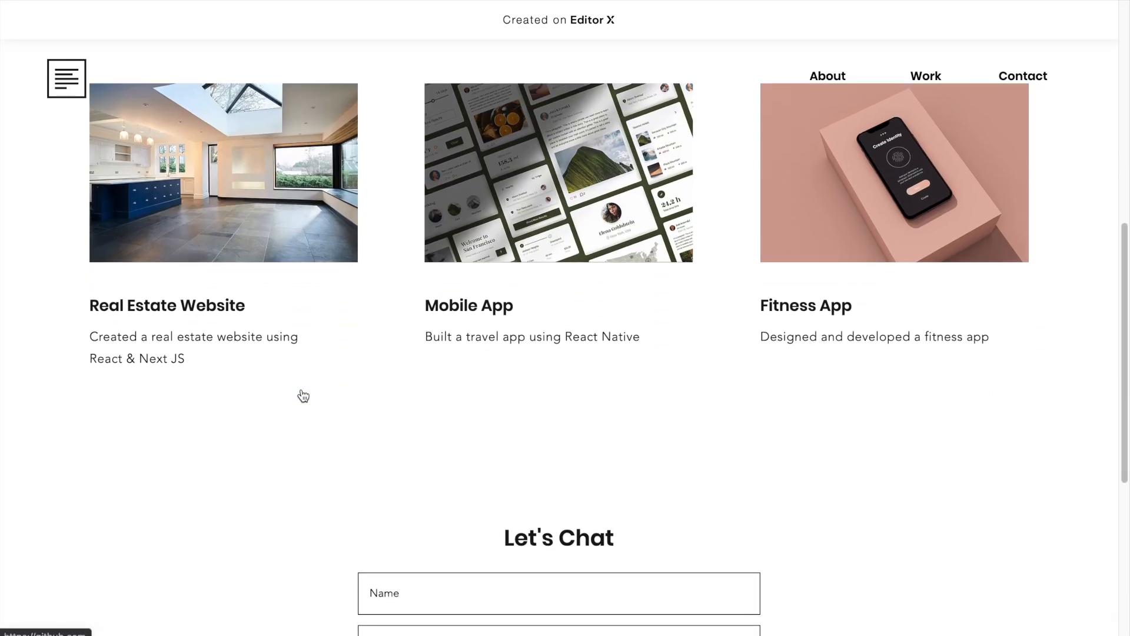
Fill in the Let's Chat form with a name, an e-mail address and the message 'Hi', then submit it.
left_click(417, 302)
type("brian")
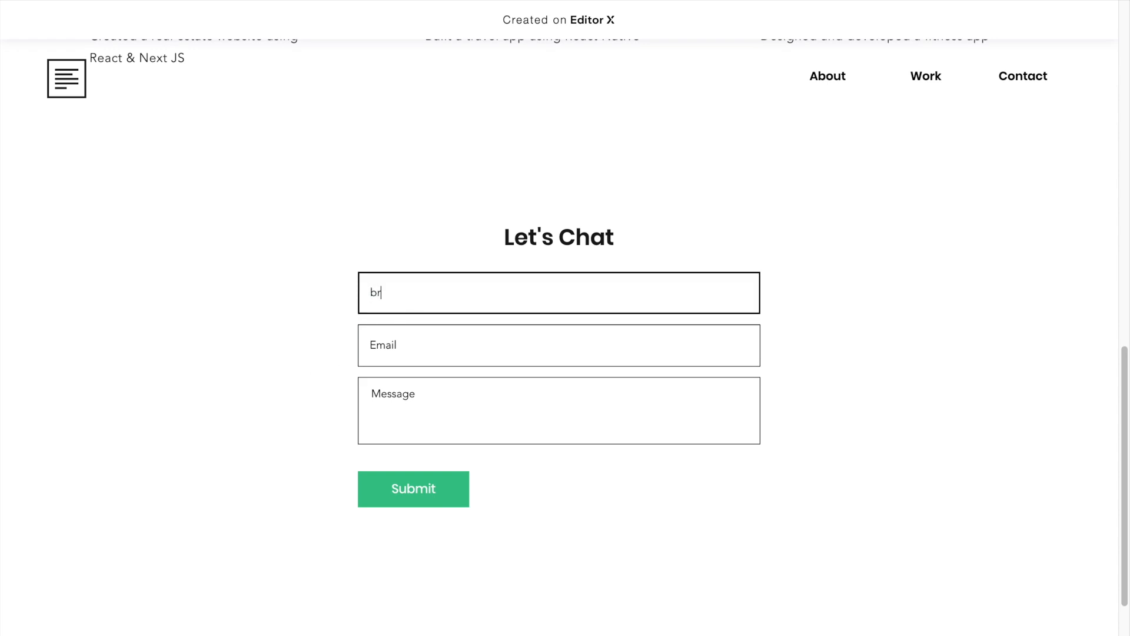
left_click(413, 341)
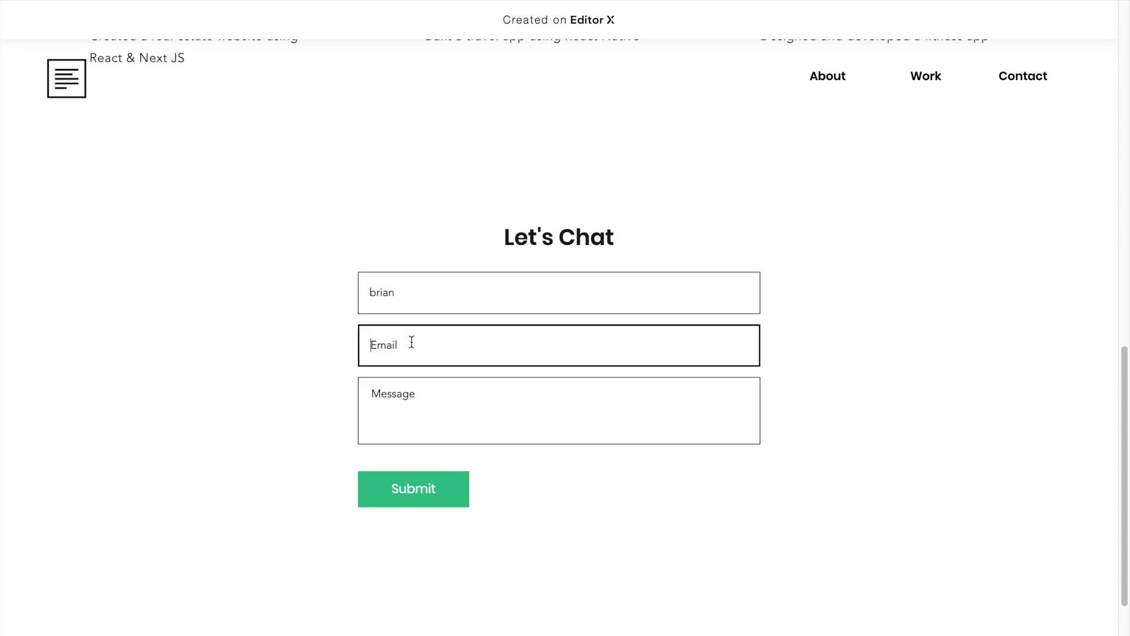
left_click(404, 409)
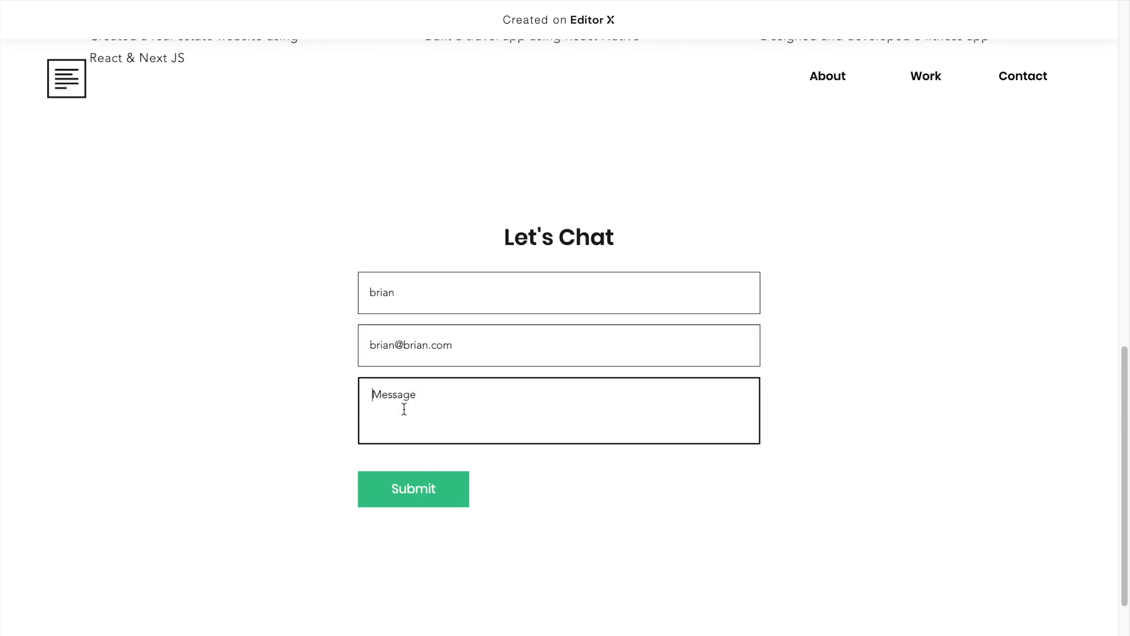
type("Hi")
left_click(421, 490)
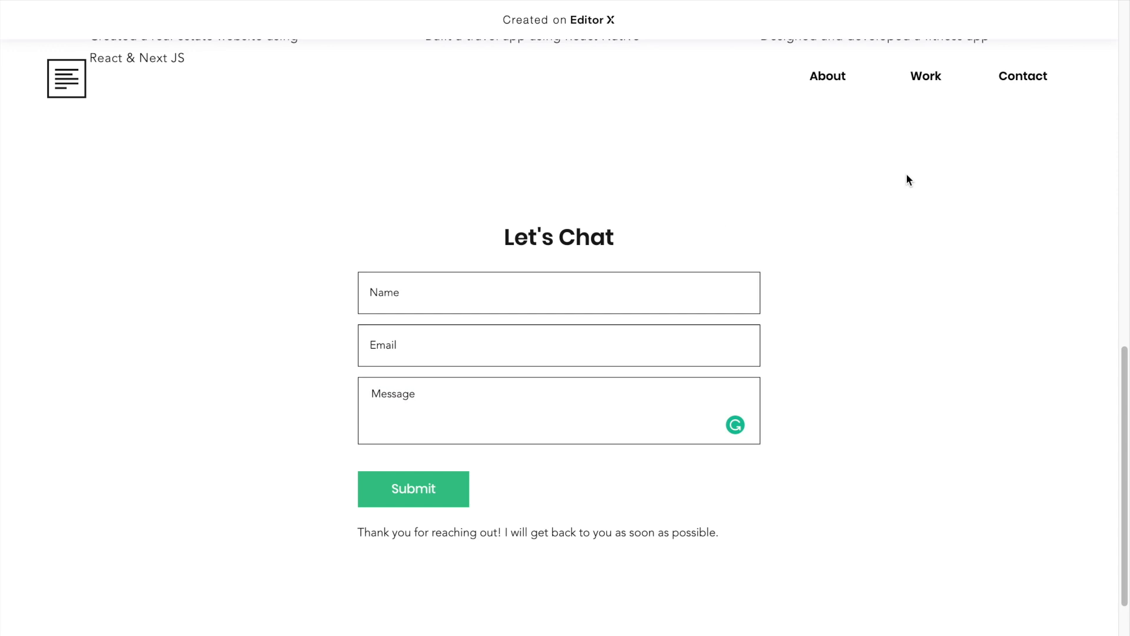
Try the About, Work and Contact navigation links, then scroll down the page.
left_click(833, 90)
left_click(923, 86)
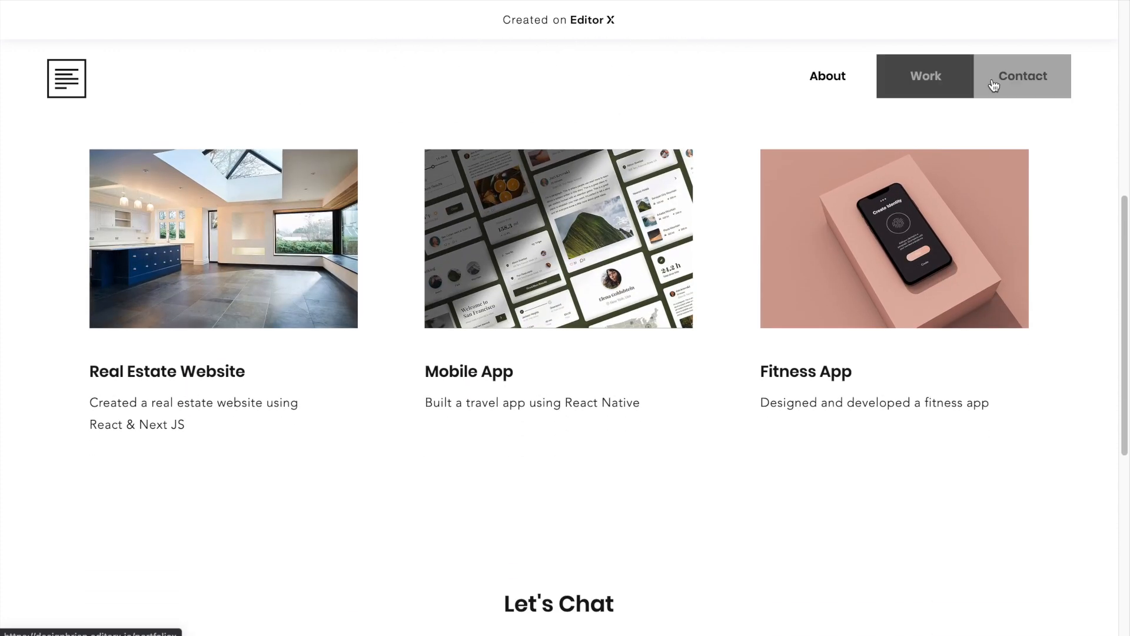
left_click(993, 86)
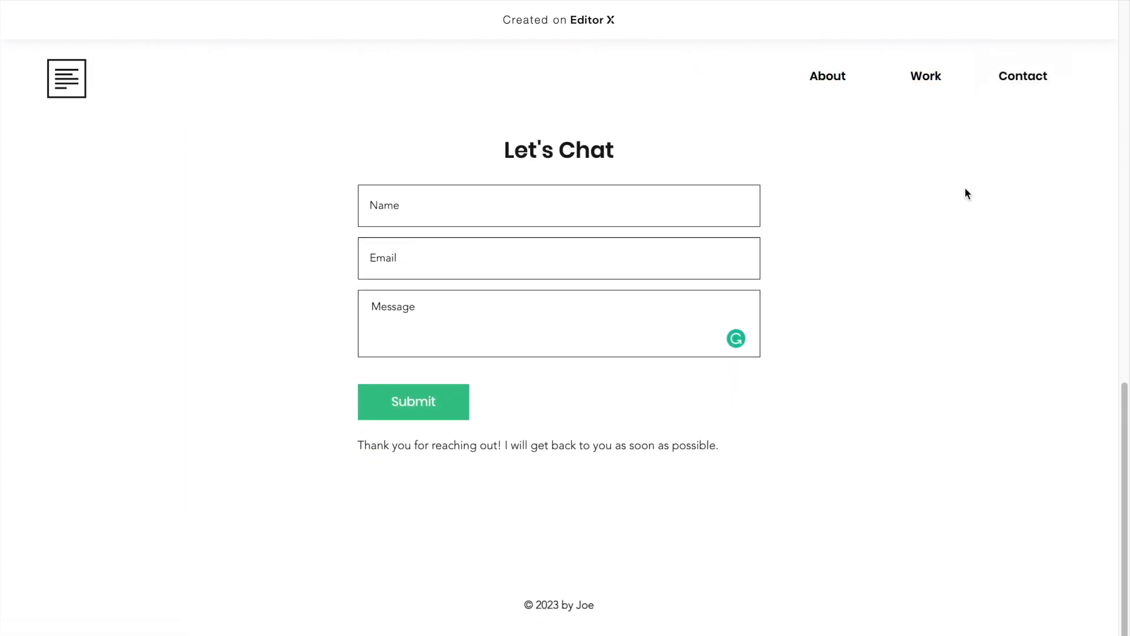
left_click(845, 92)
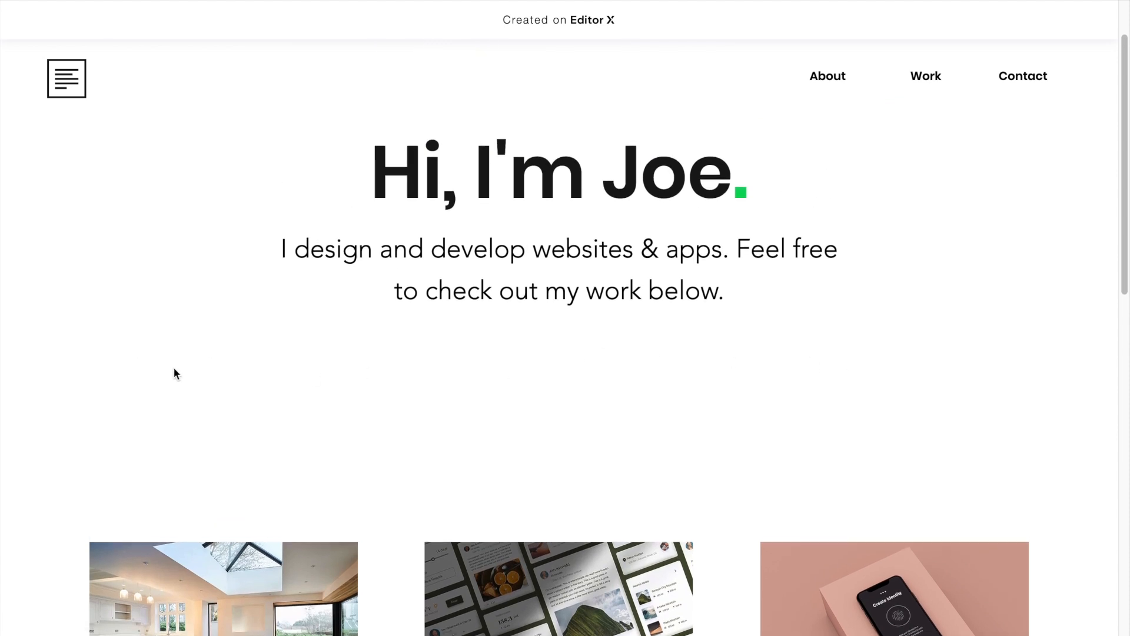
scroll(174, 375, "down", 3)
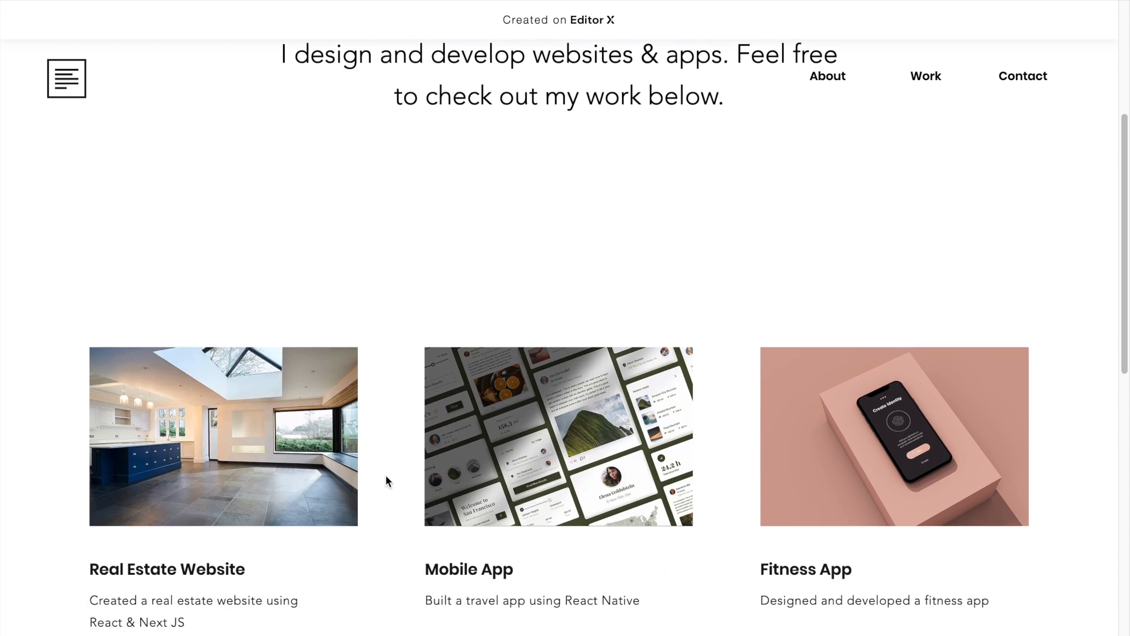
scroll(386, 476, "down", 2)
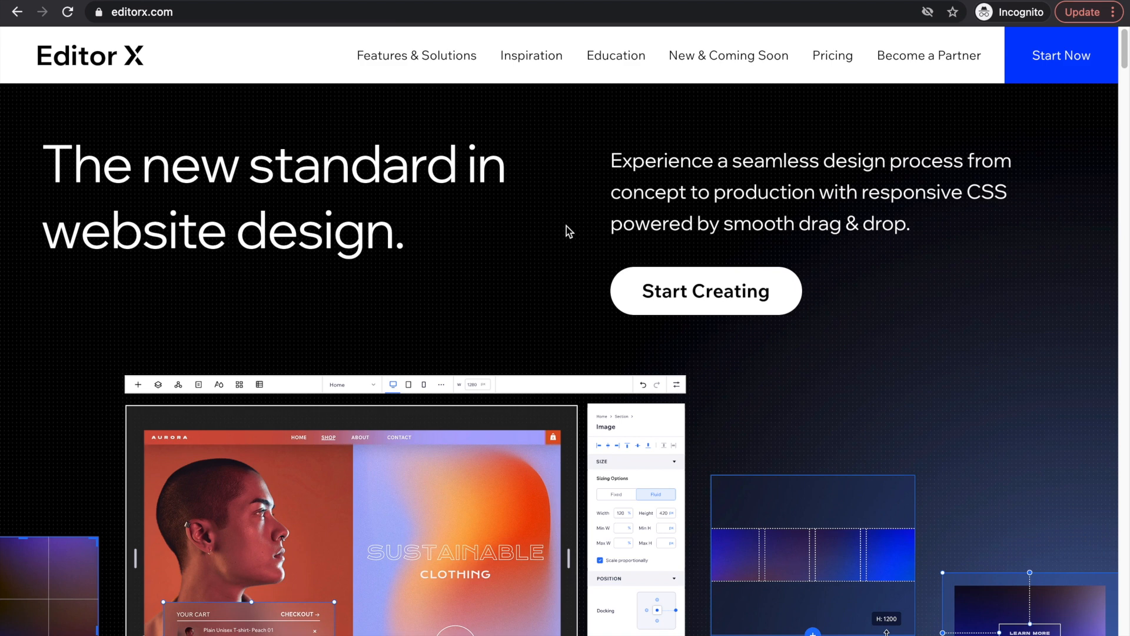
Create a new Editor X Portfolio & CV site and edit the Start from Scratch template.
left_click(1064, 71)
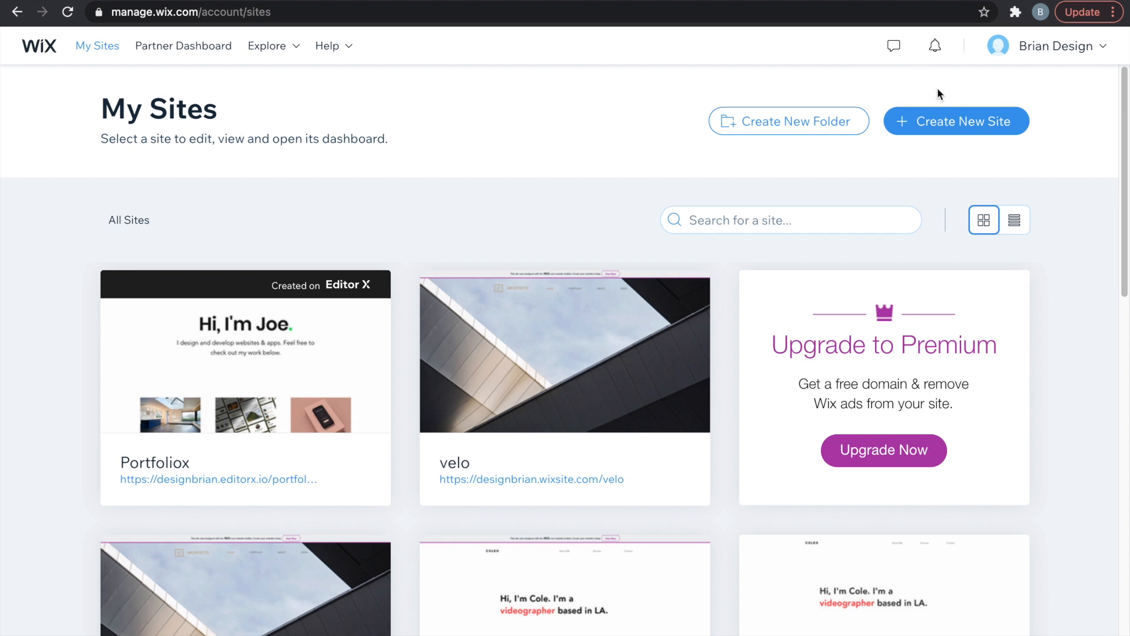
left_click(943, 120)
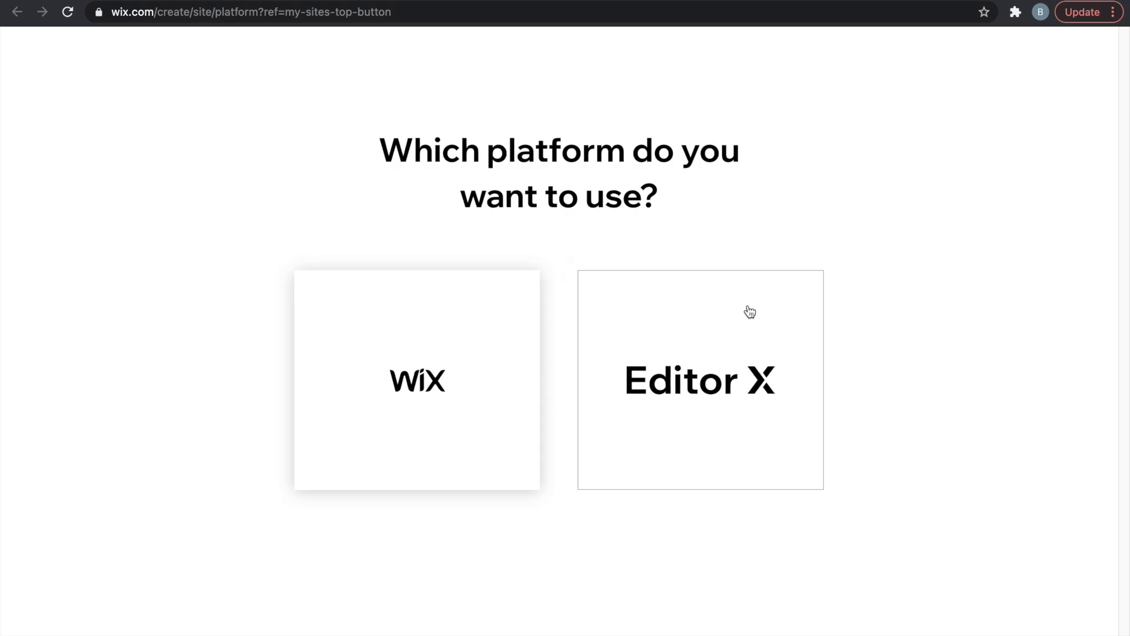
left_click(732, 347)
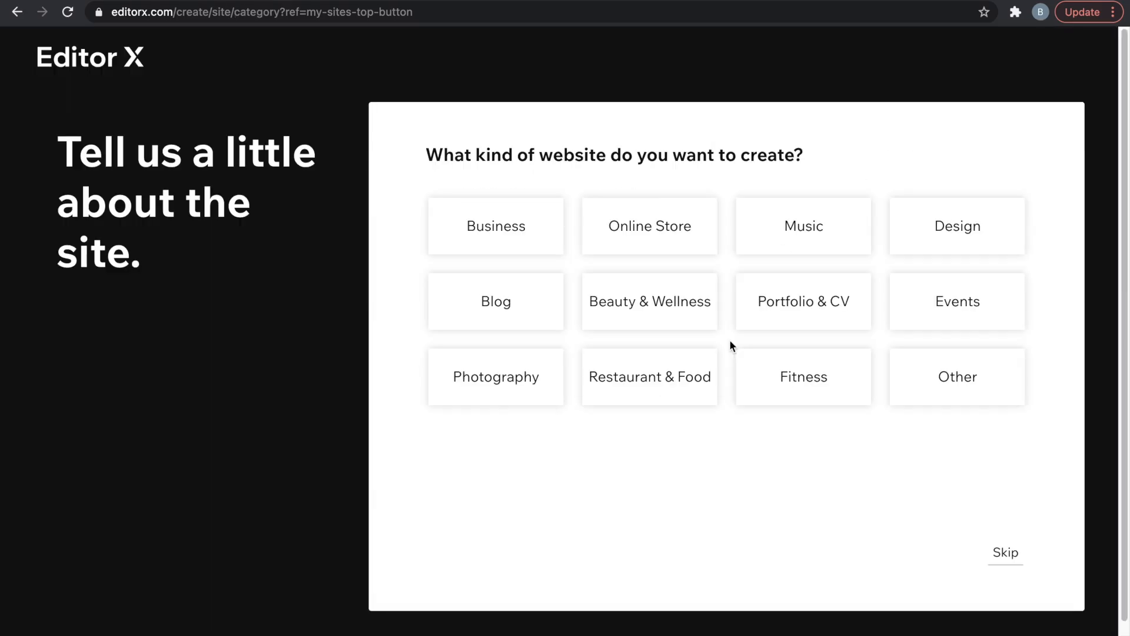
left_click(796, 314)
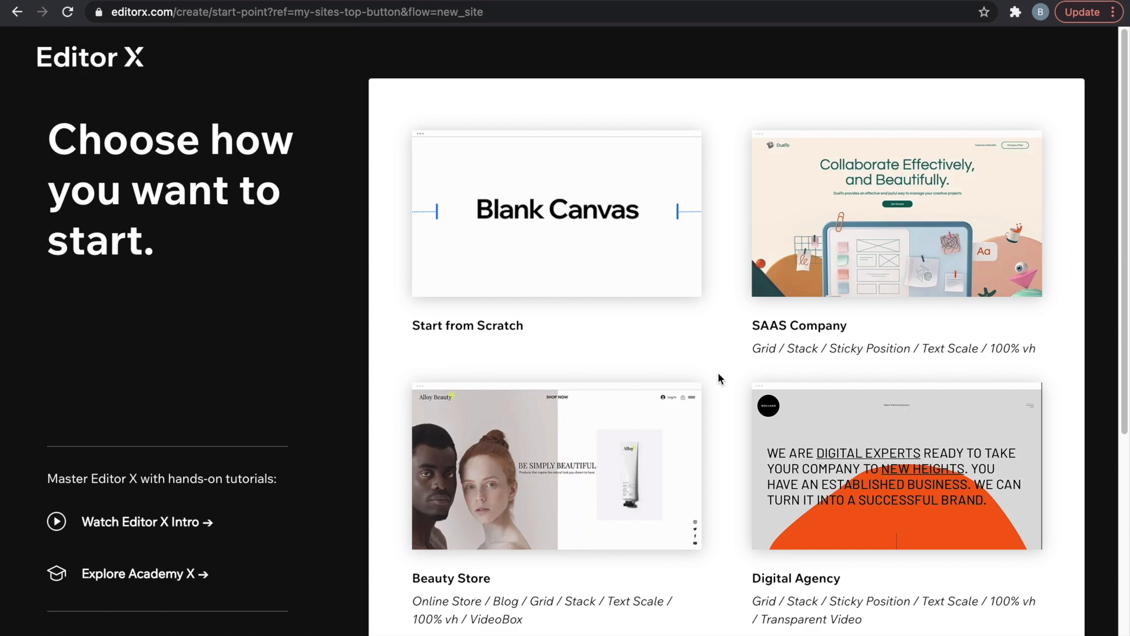
scroll(719, 378, "down", 1)
scroll(720, 379, "down", 5)
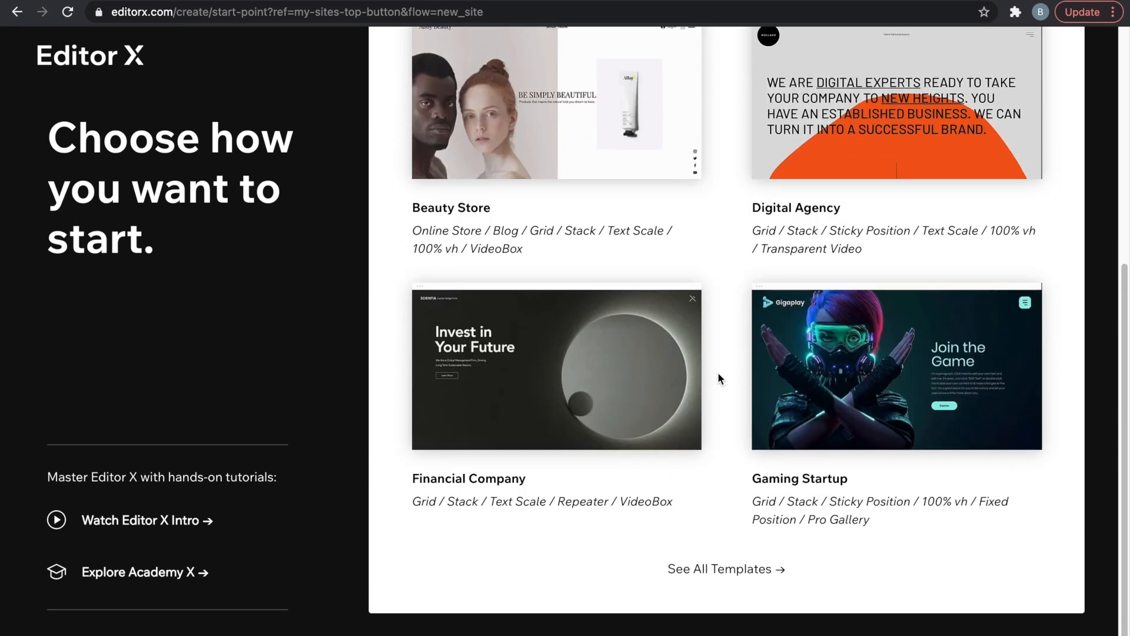
scroll(719, 378, "up", 6)
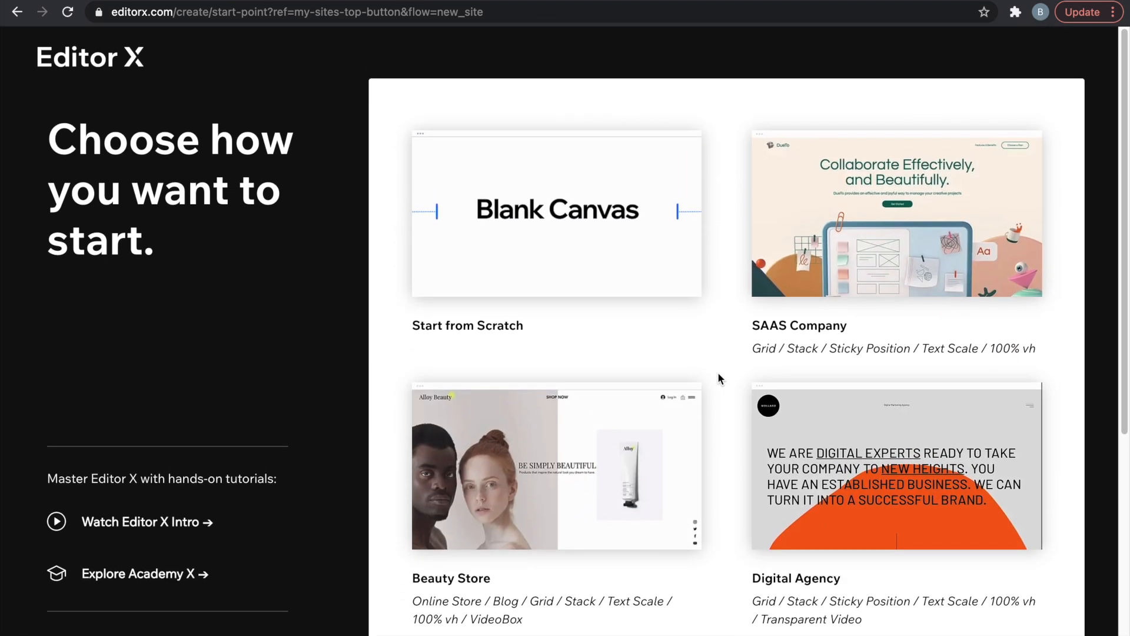
mouse_move(577, 278)
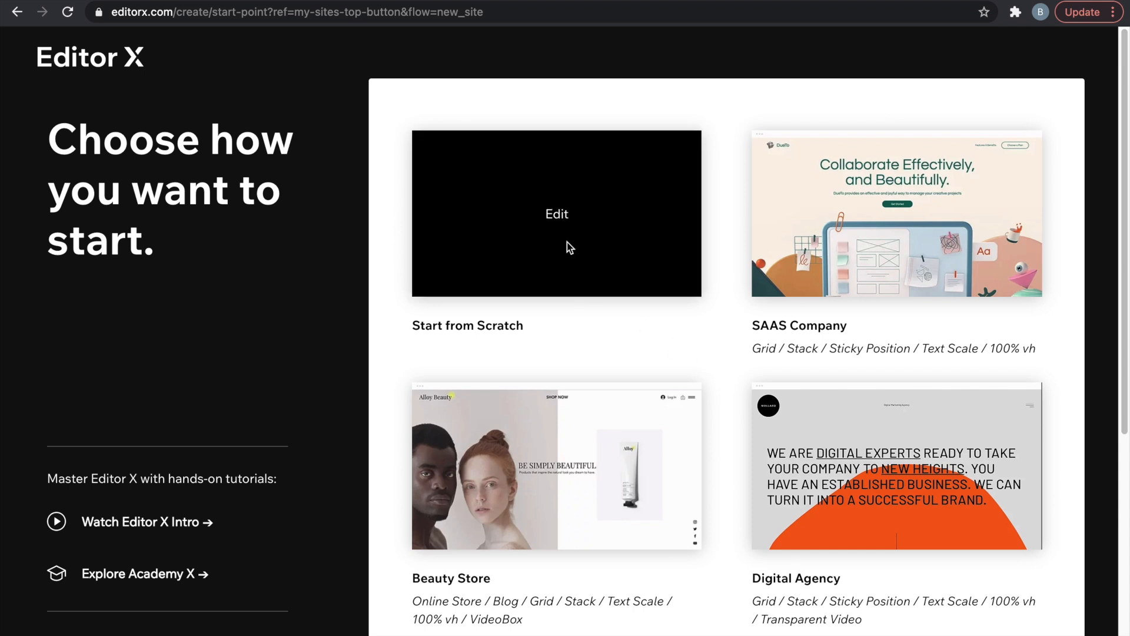
left_click(557, 216)
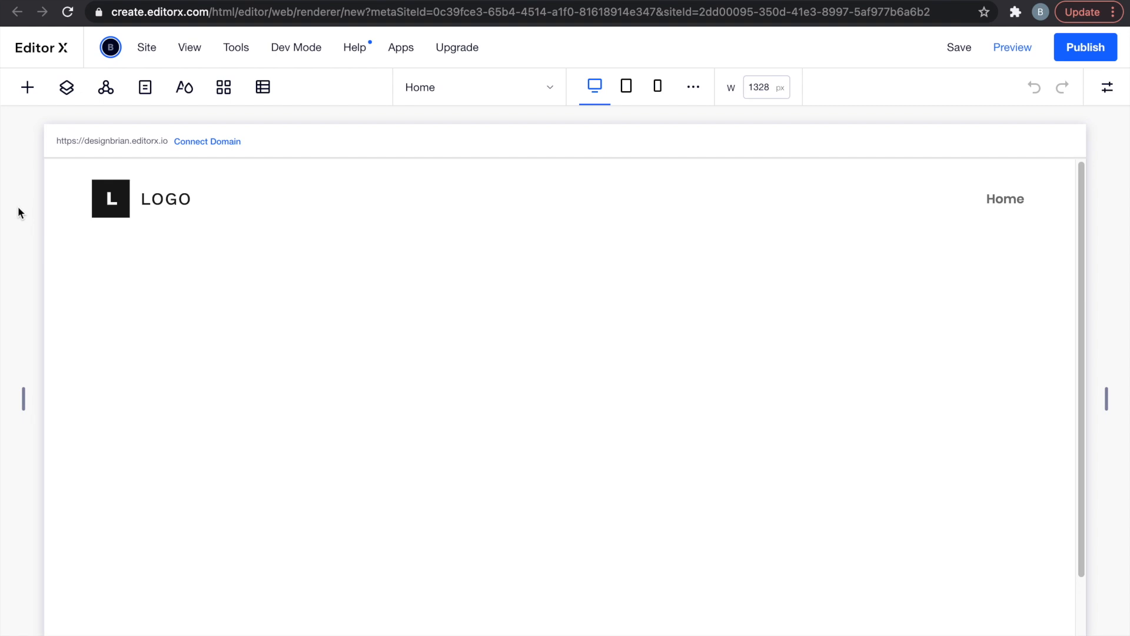
Select the header LOGO art and search the vector art library for 'logo'.
left_click(474, 210)
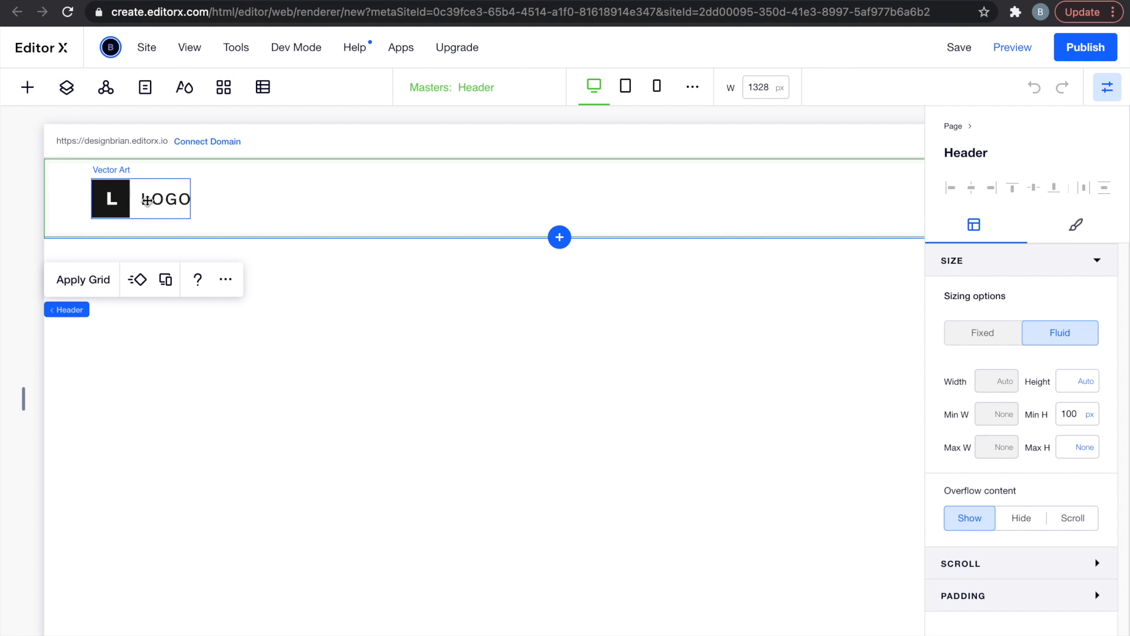
left_click(148, 201)
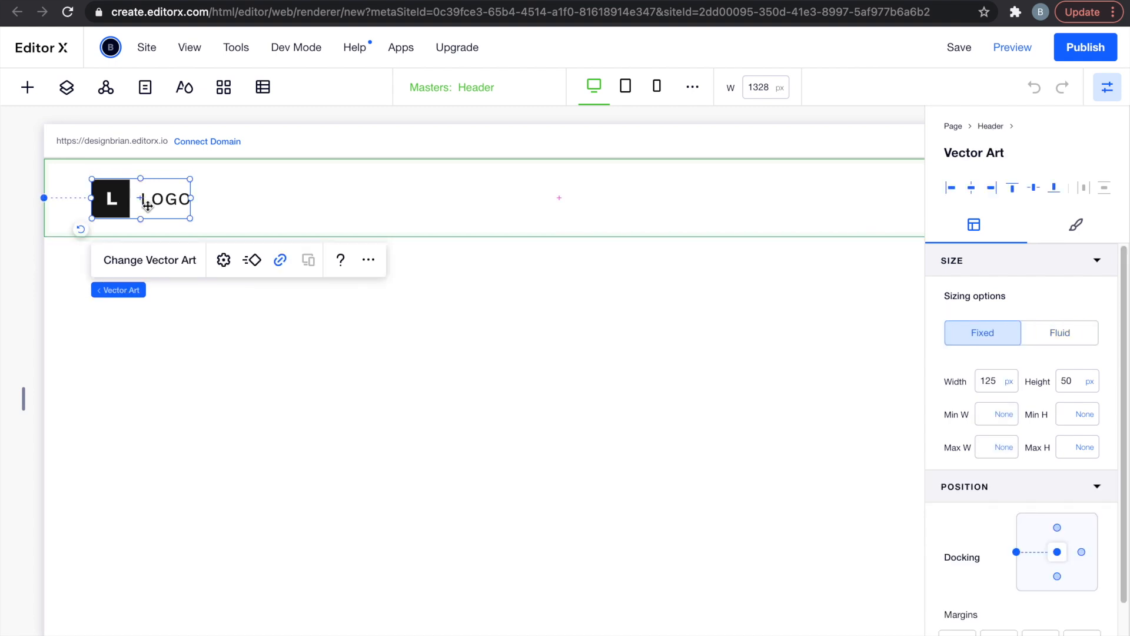
left_click(179, 269)
left_click(363, 117)
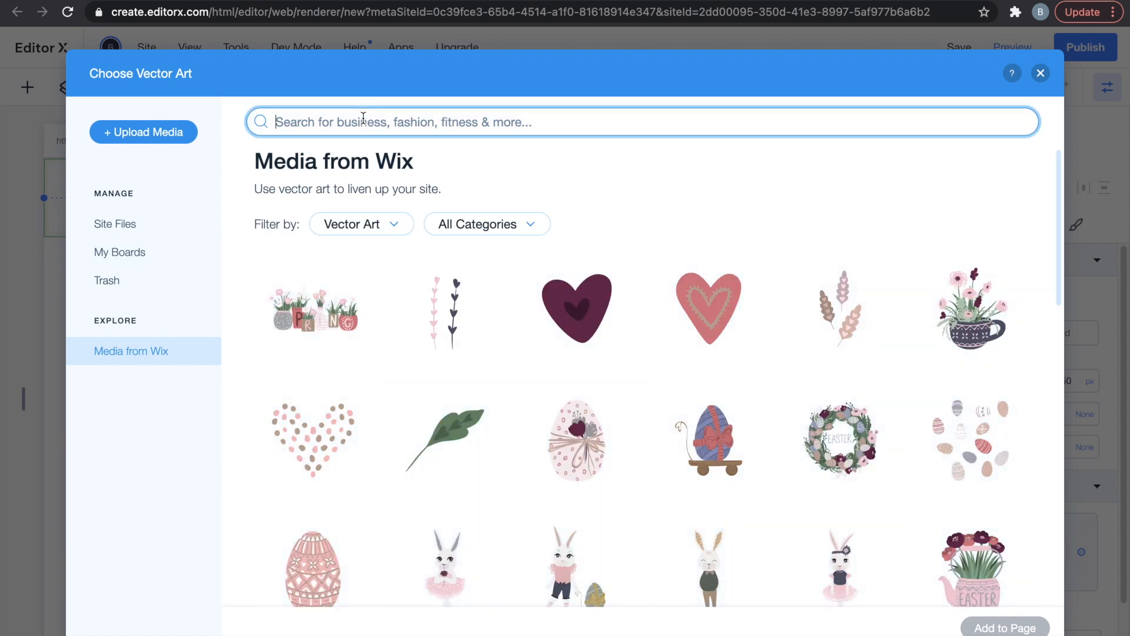
type("logo")
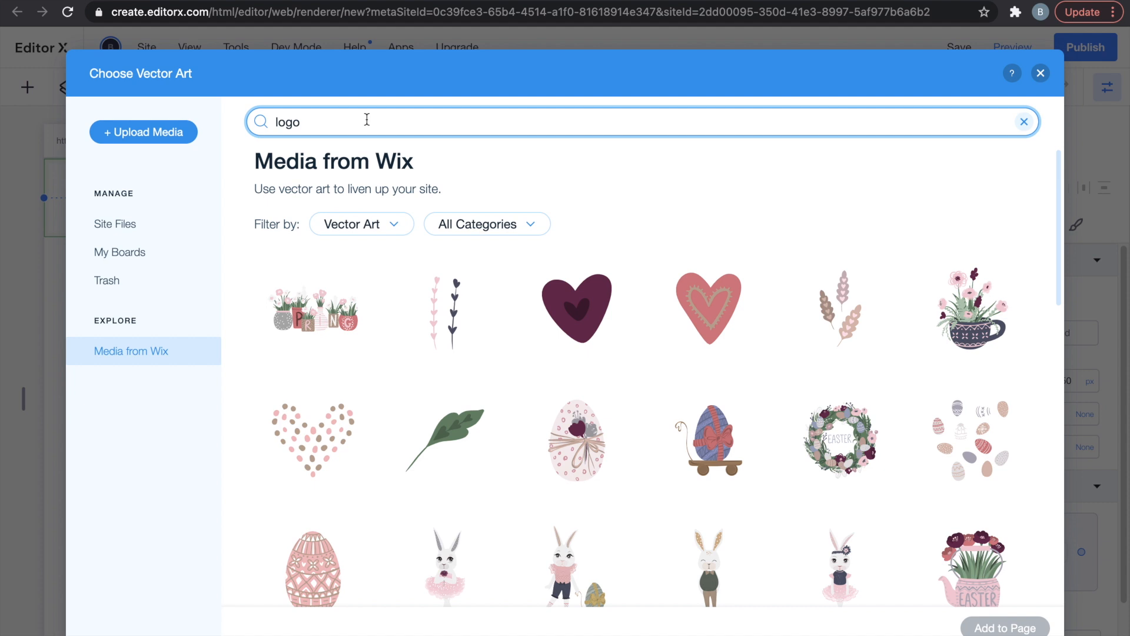
key("Return")
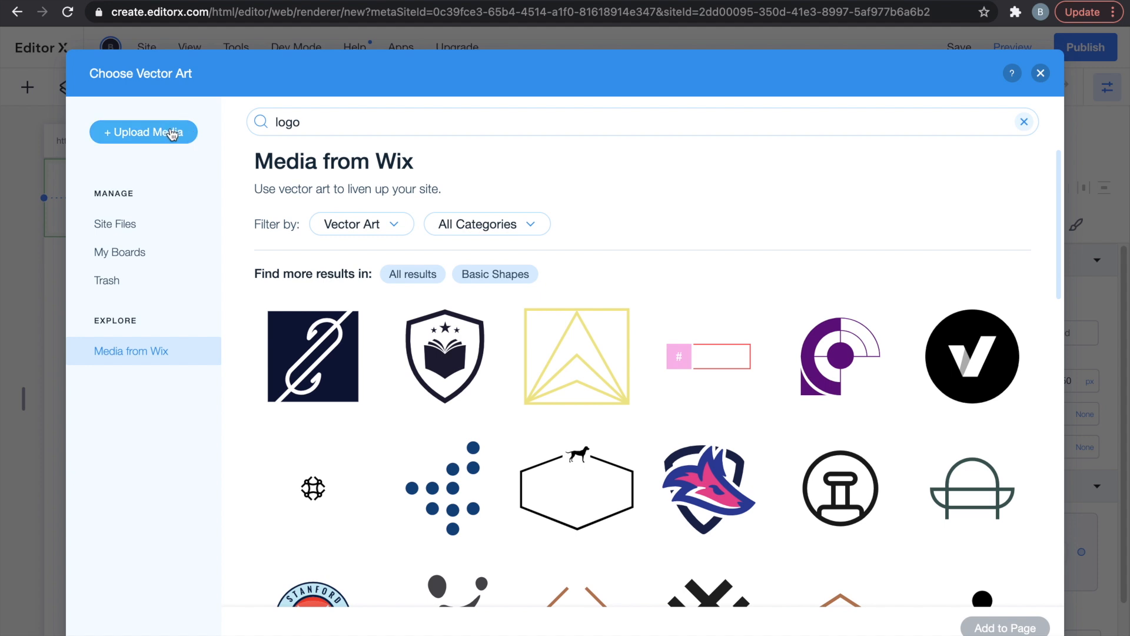
Choose the List Logo graphic and add it to the header.
left_click(173, 133)
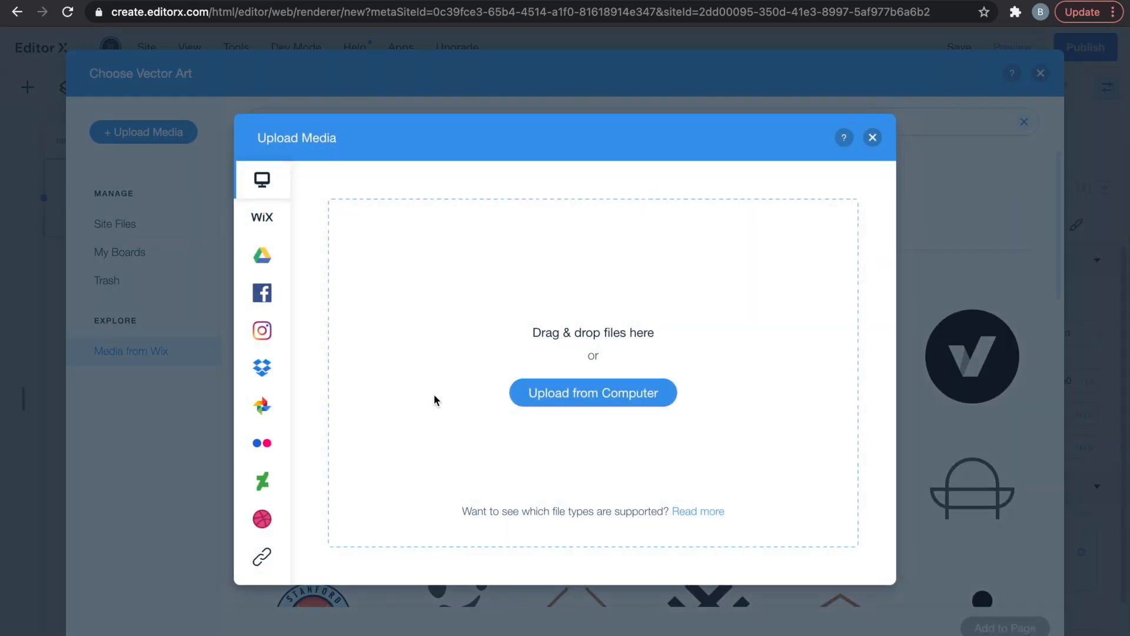
left_click(873, 138)
scroll(665, 453, "down", 10)
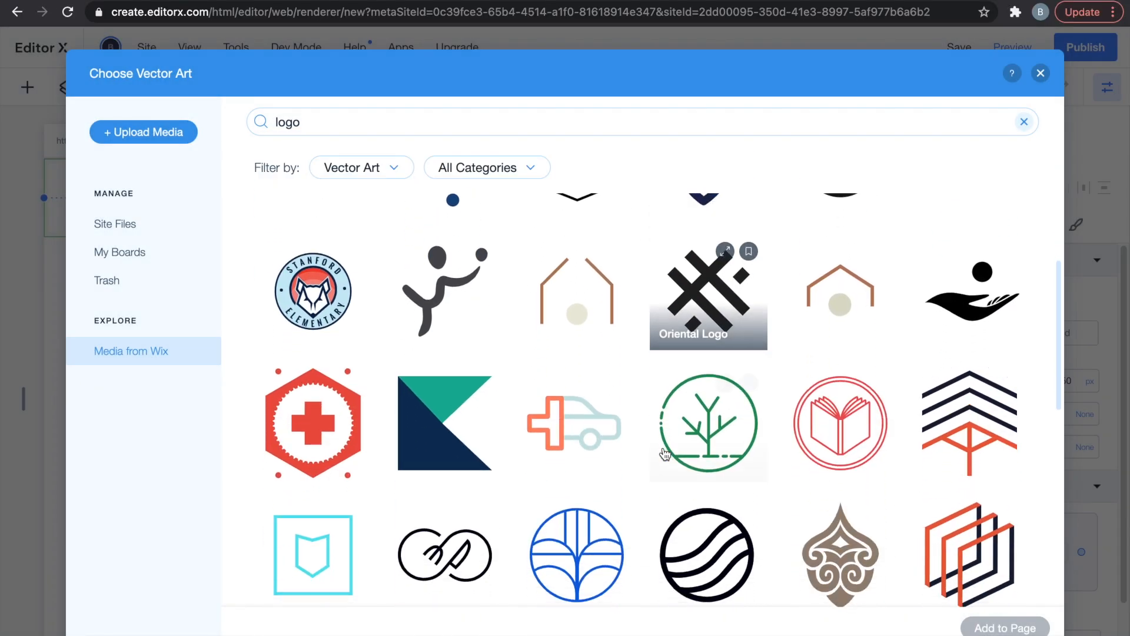
scroll(665, 454, "down", 8)
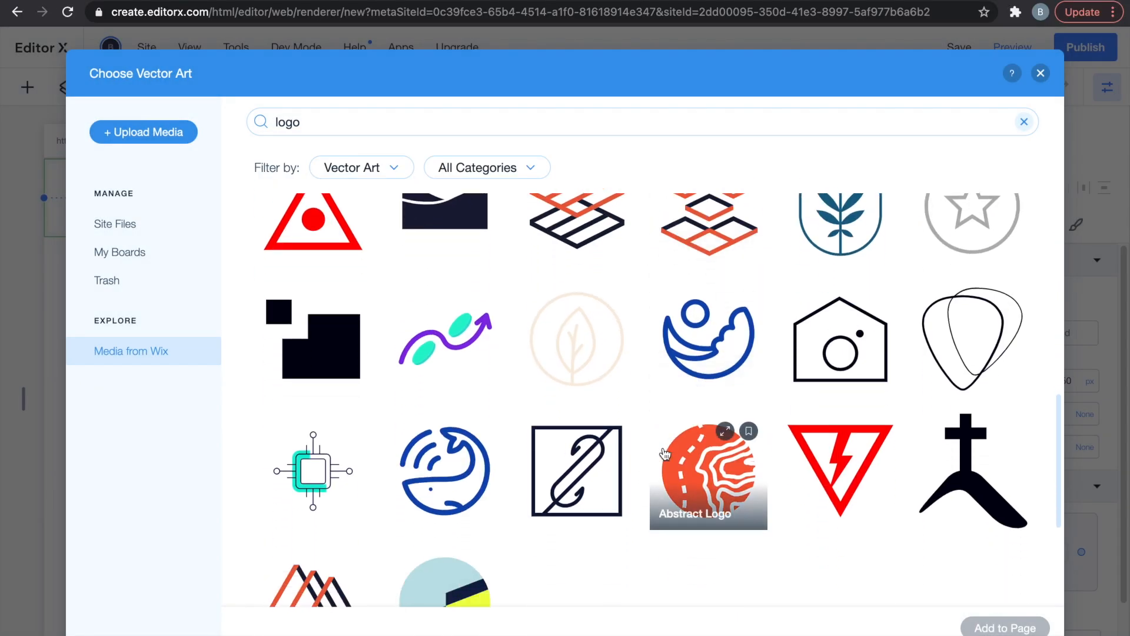
scroll(675, 461, "down", 5)
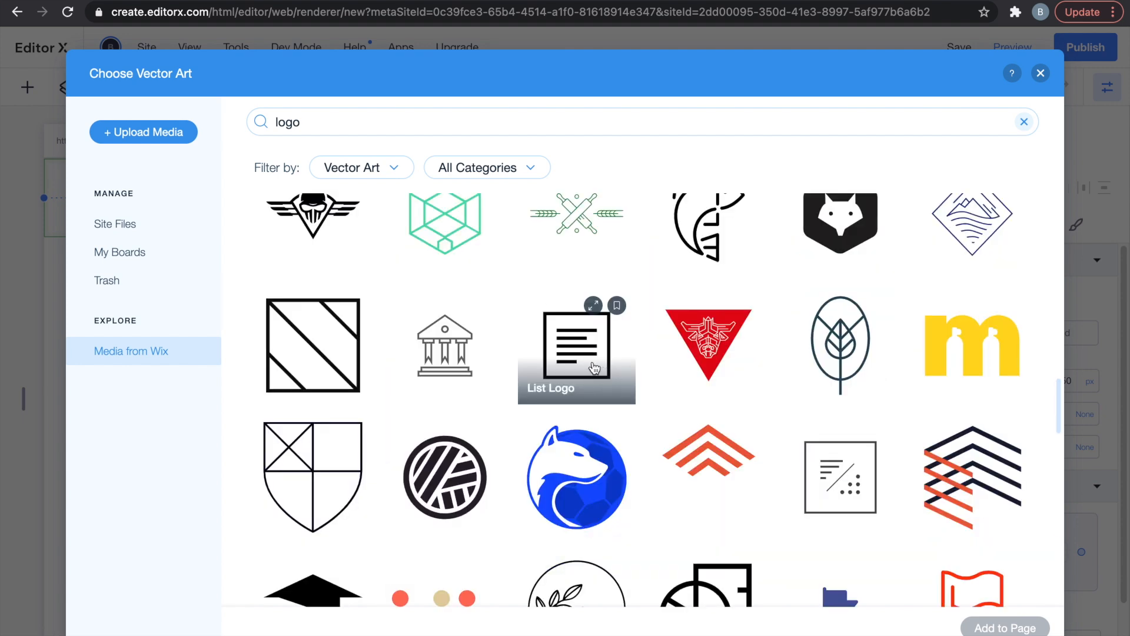
left_click(594, 367)
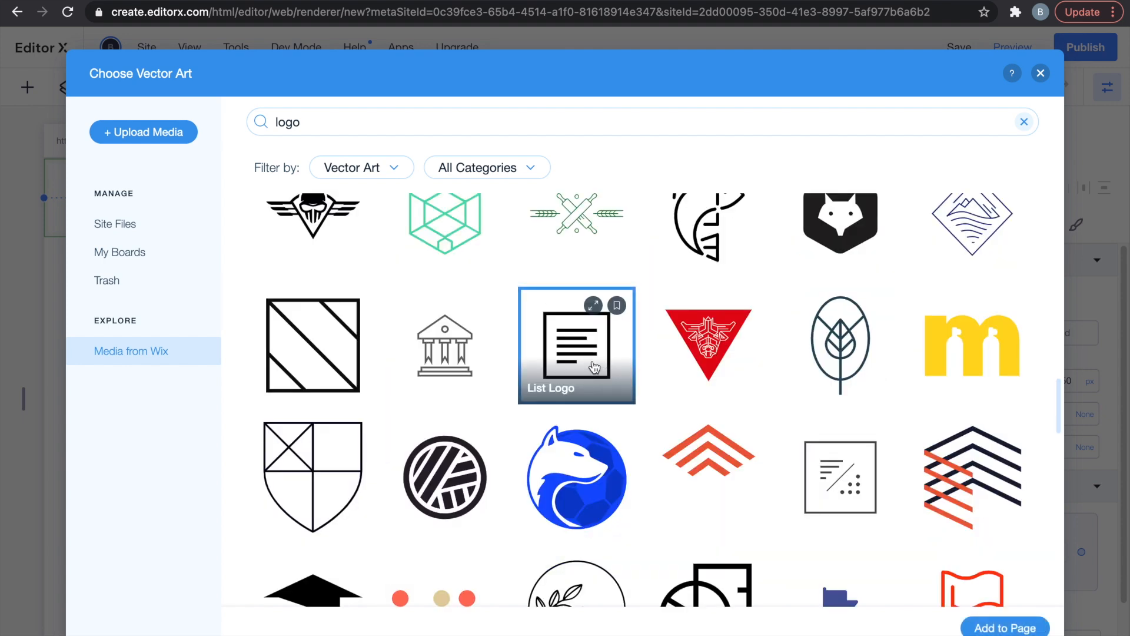
left_click(980, 629)
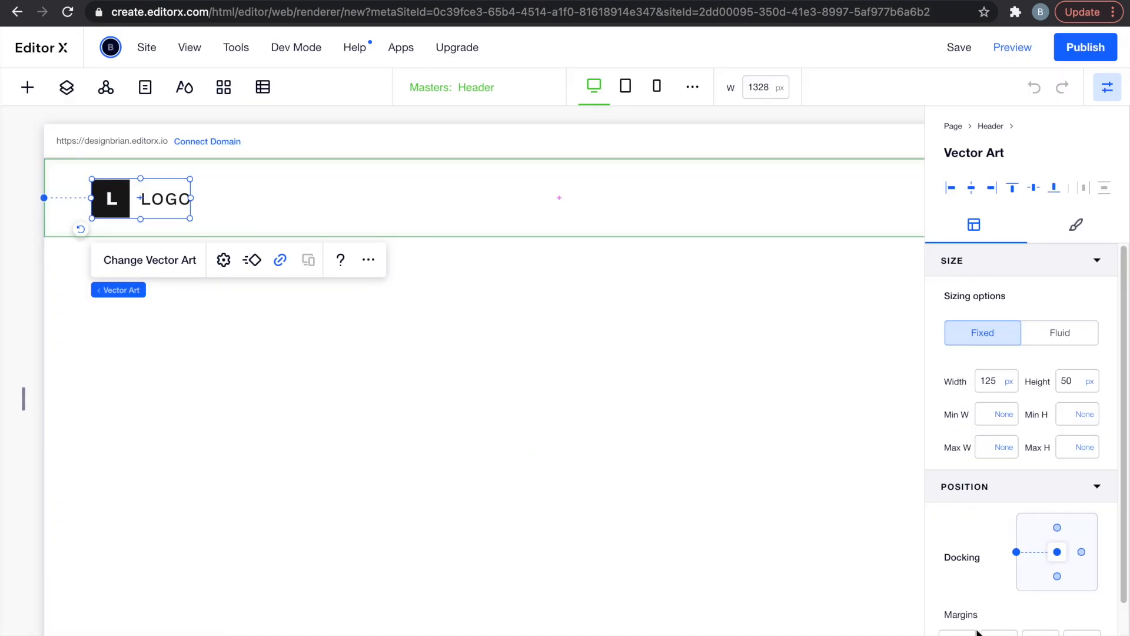
Narrow the logo to about 114 px wide, review its Design settings, and close the Inspector.
left_click_drag(189, 197, 134, 198)
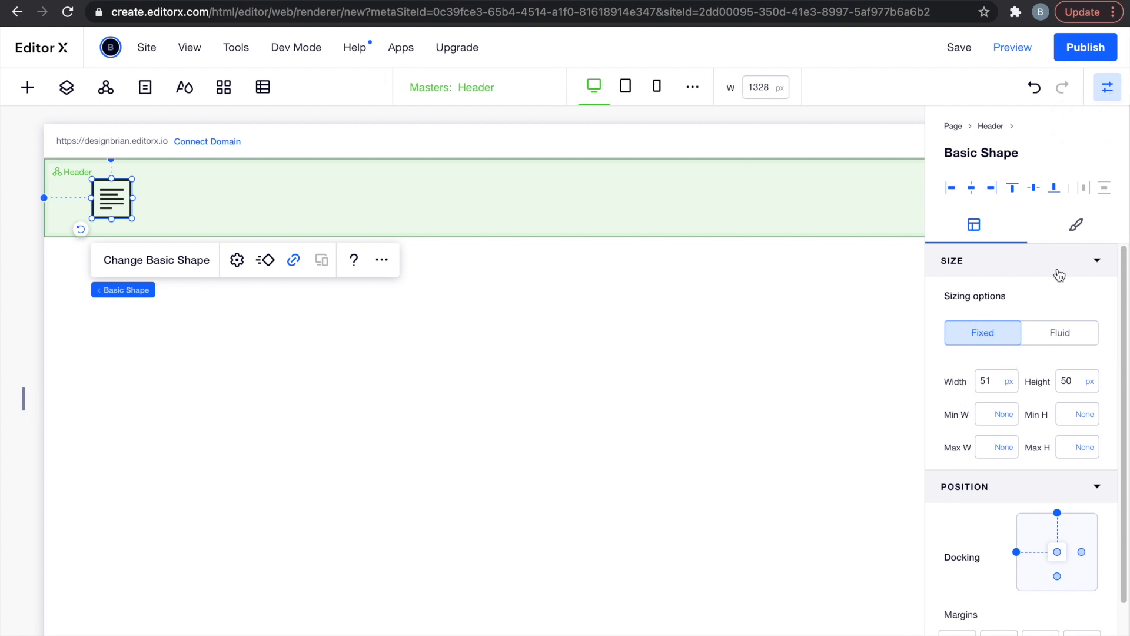
left_click(1077, 225)
left_click(989, 231)
left_click(1103, 97)
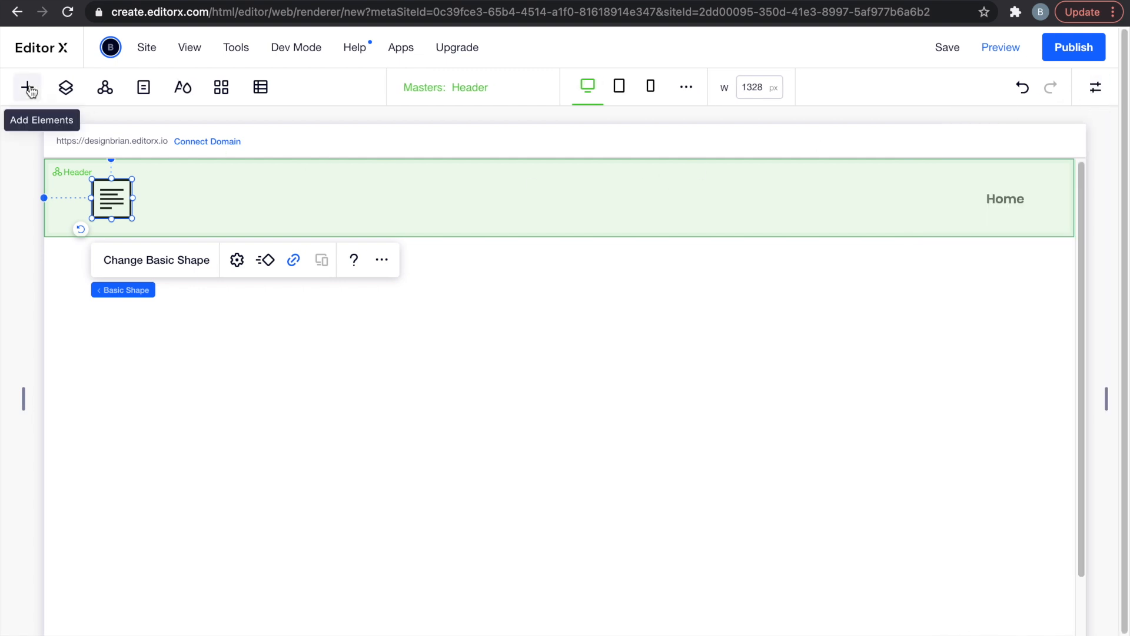
Browse Add Elements' Compositions and Layout Tools, then show the Horizontal Menus designs.
left_click(27, 89)
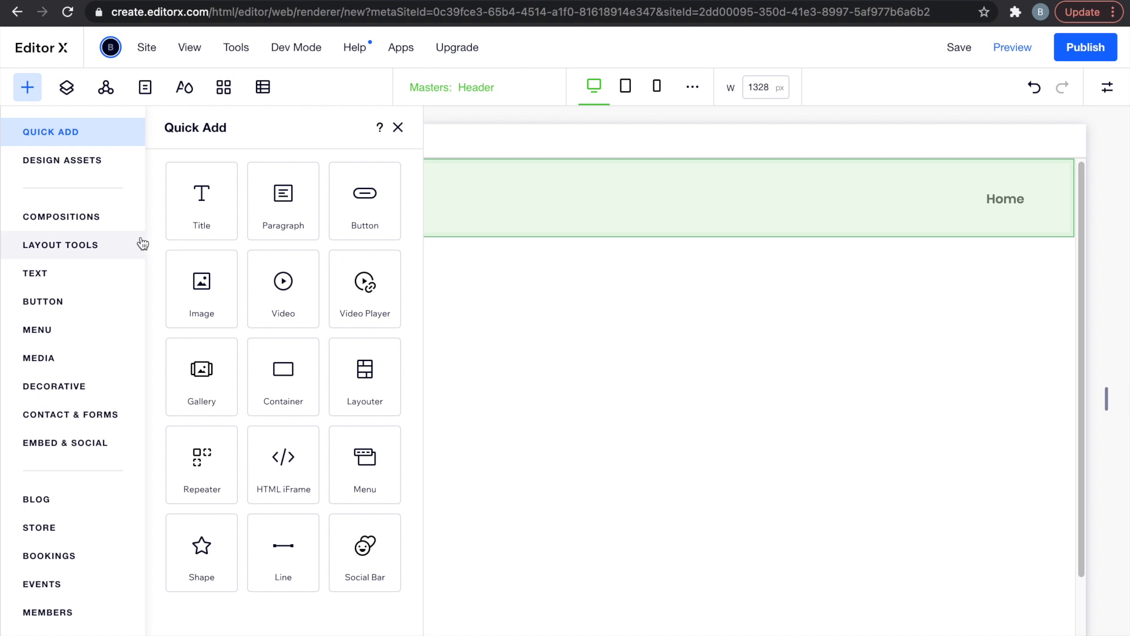
left_click(106, 217)
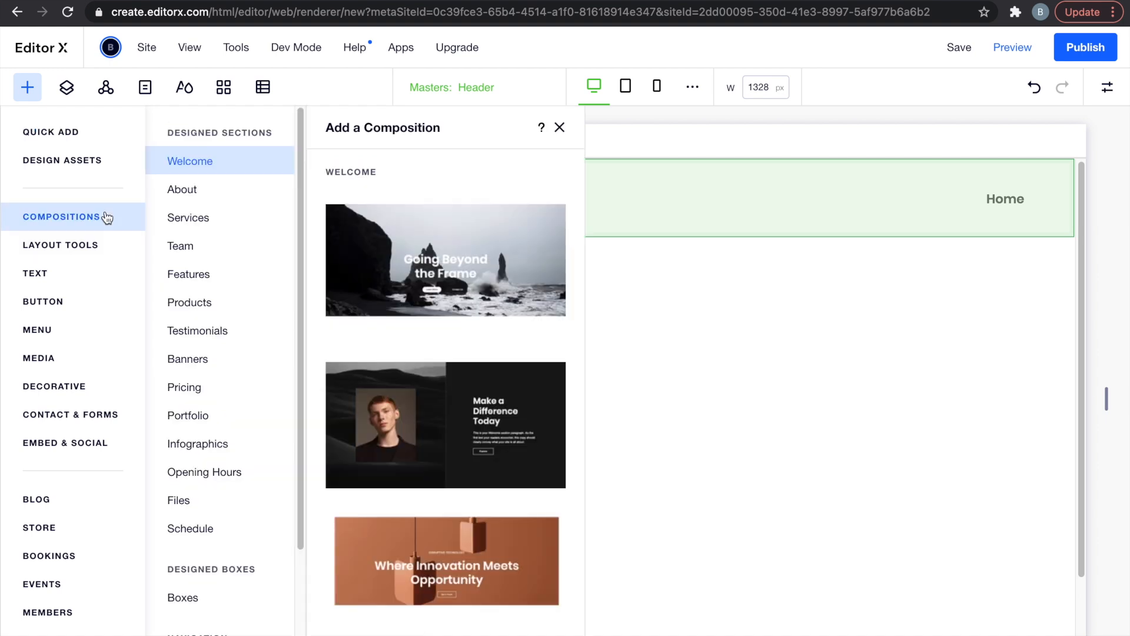
scroll(319, 323, "down", 10)
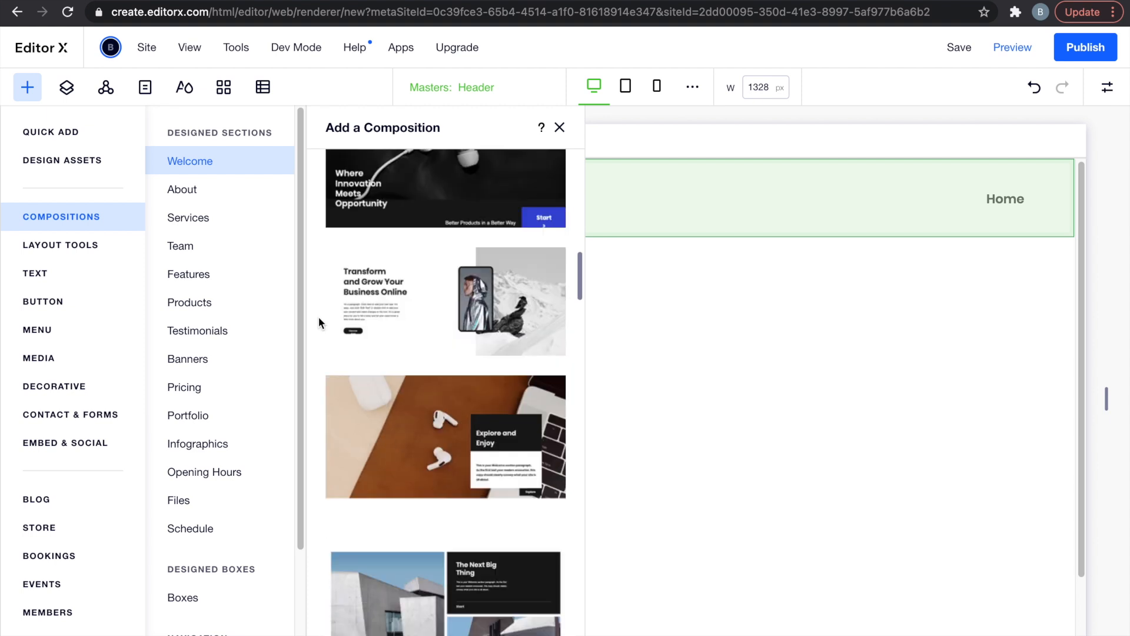
left_click(94, 246)
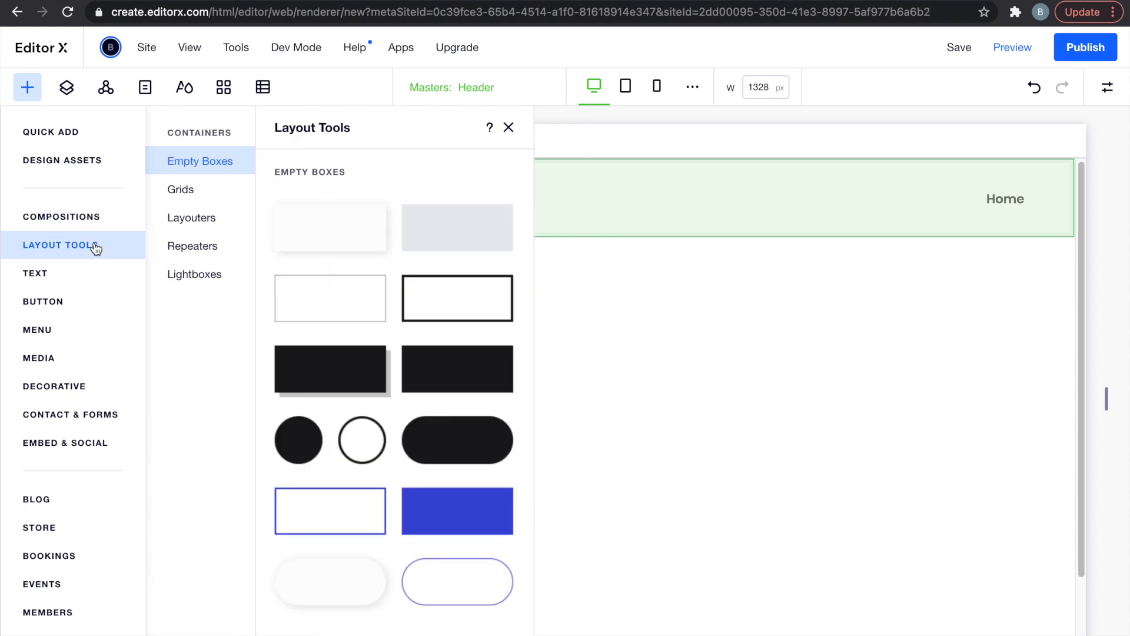
scroll(330, 330, "down", 10)
scroll(333, 335, "down", 10)
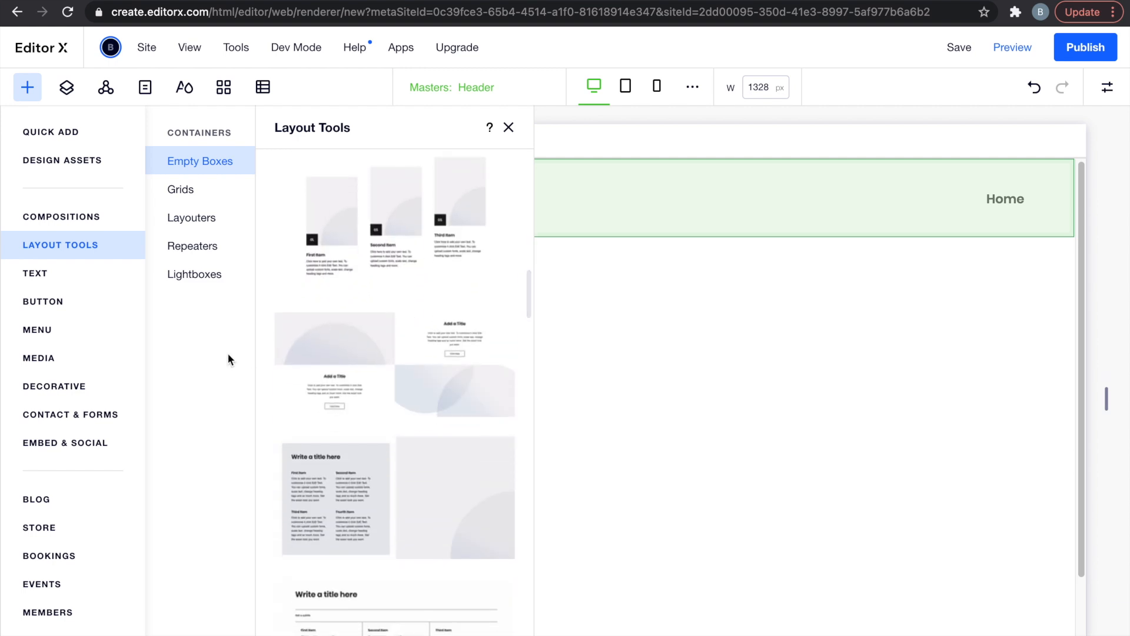
left_click(97, 337)
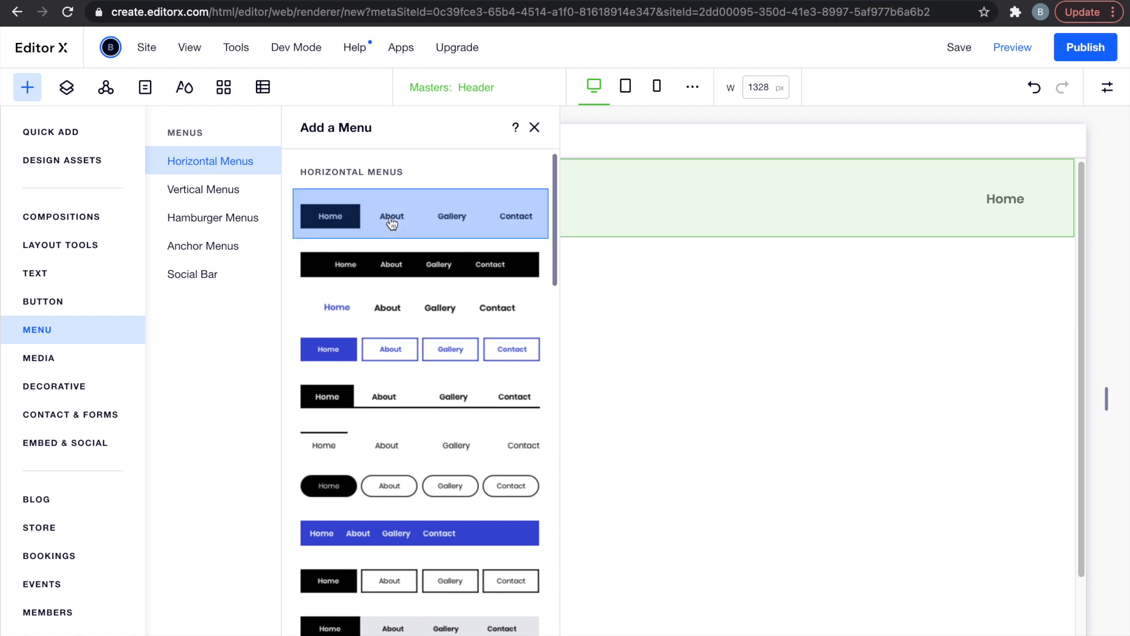
Drop the first horizontal menu into the header beside the logo and delete the old Home menu.
left_click_drag(390, 224, 590, 204)
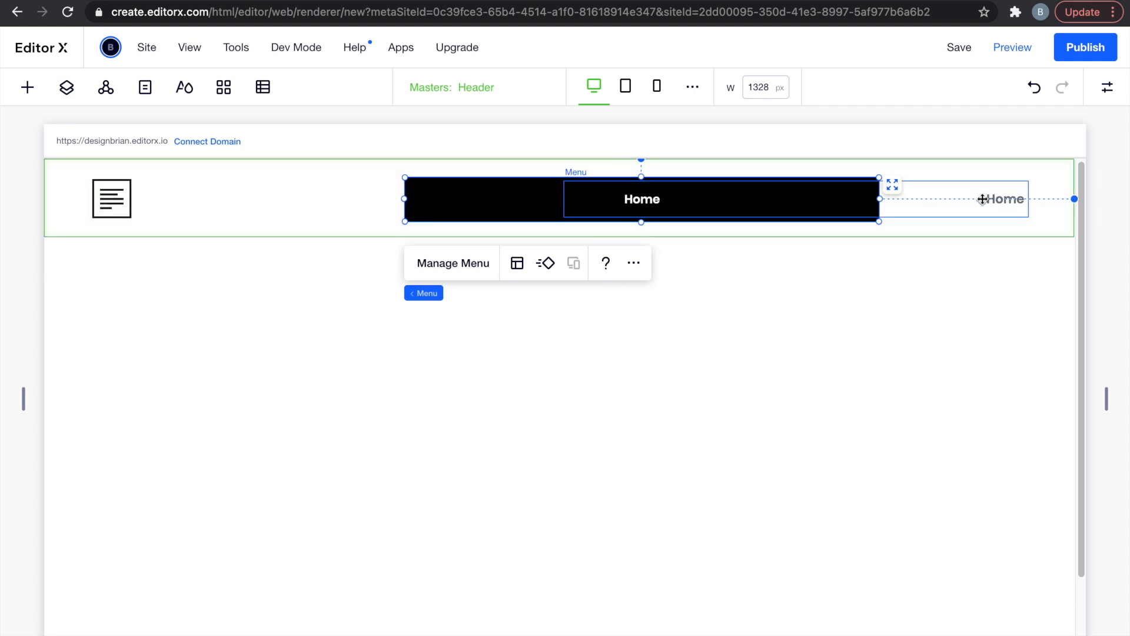
left_click_drag(533, 194, 349, 185)
left_click(861, 206)
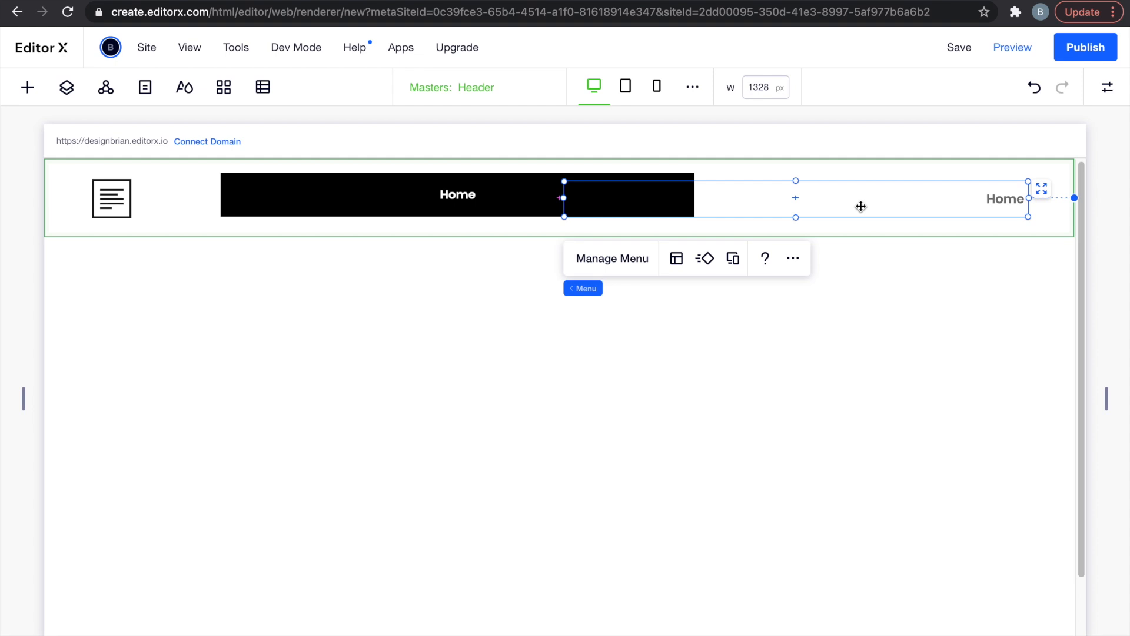
key("Delete")
Select the black menu and show its Manage Menu settings.
left_click(554, 200)
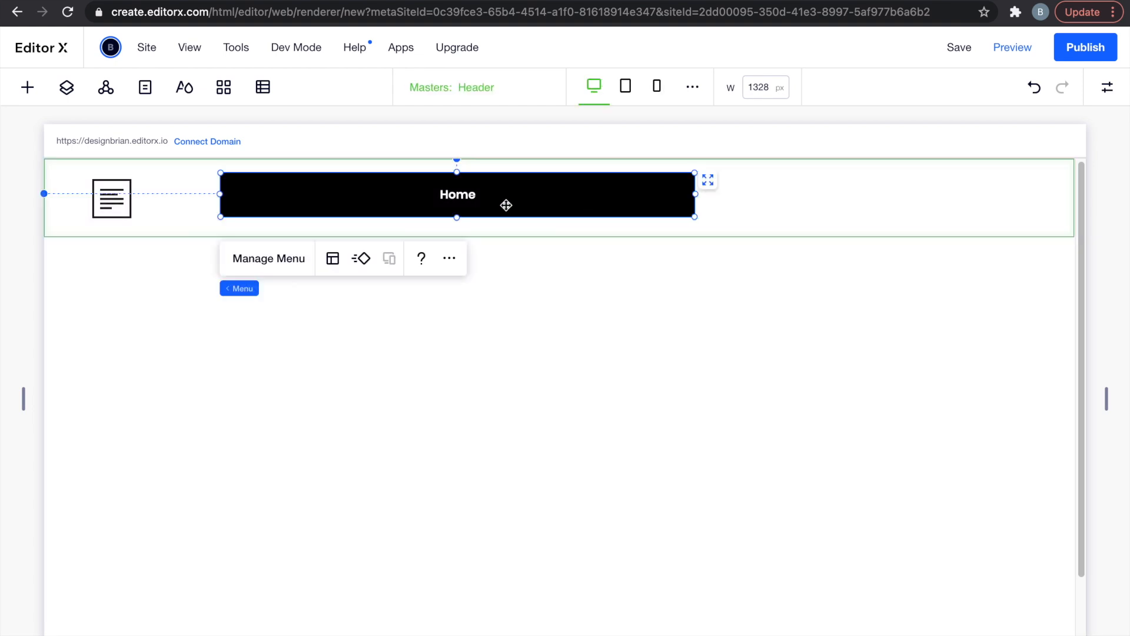
left_click(279, 261)
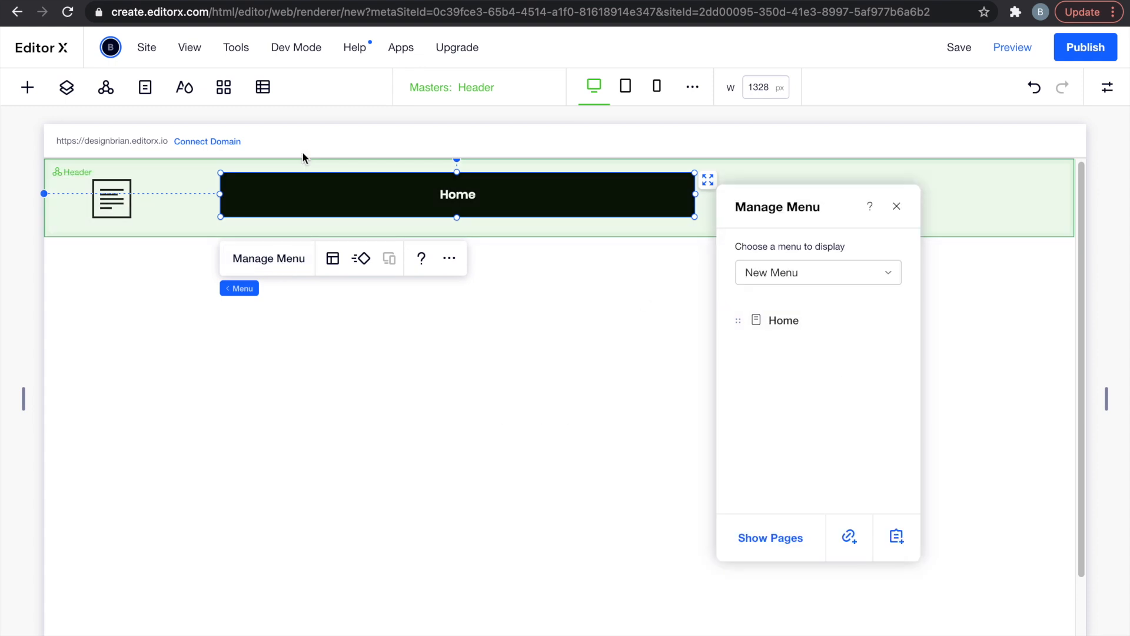
Add a new page named Work in the Pages panel.
left_click(145, 89)
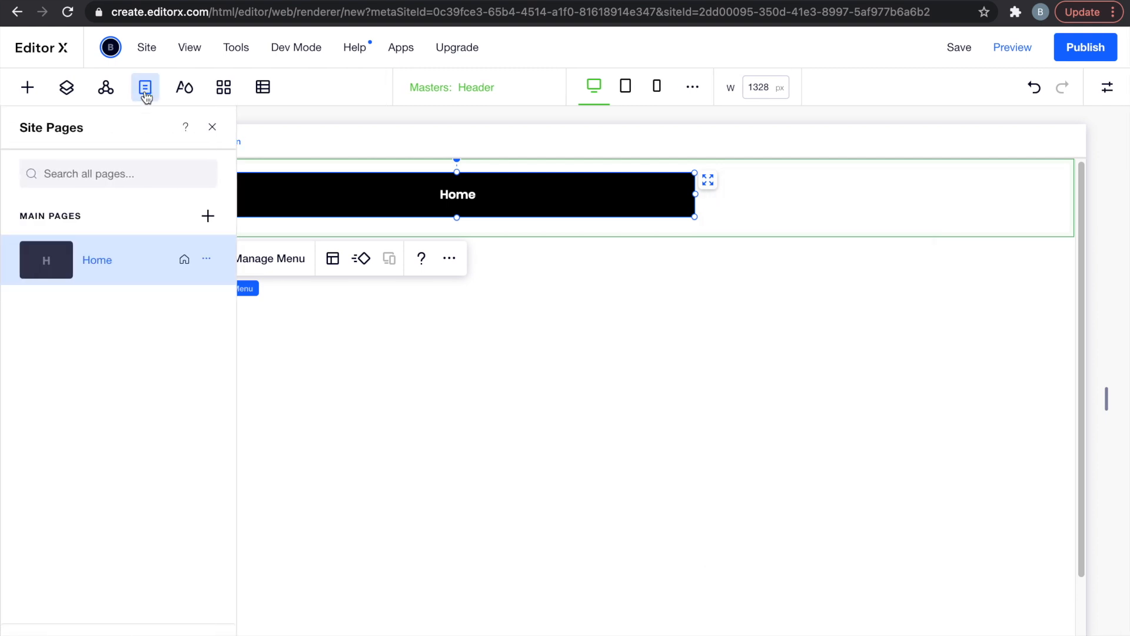
left_click(209, 217)
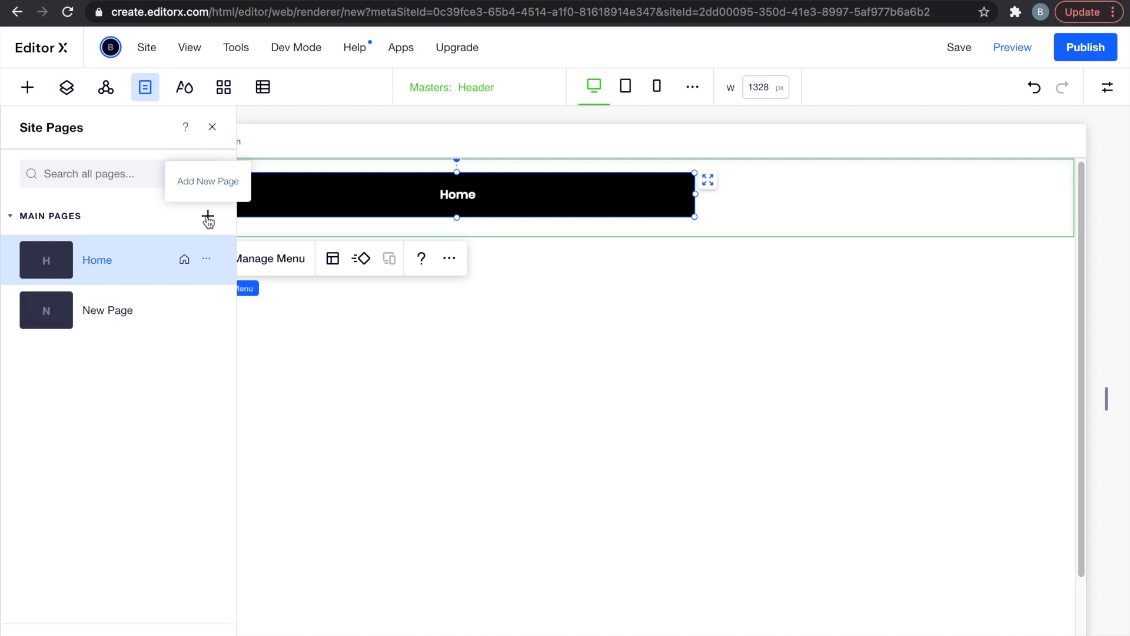
double_click(130, 310)
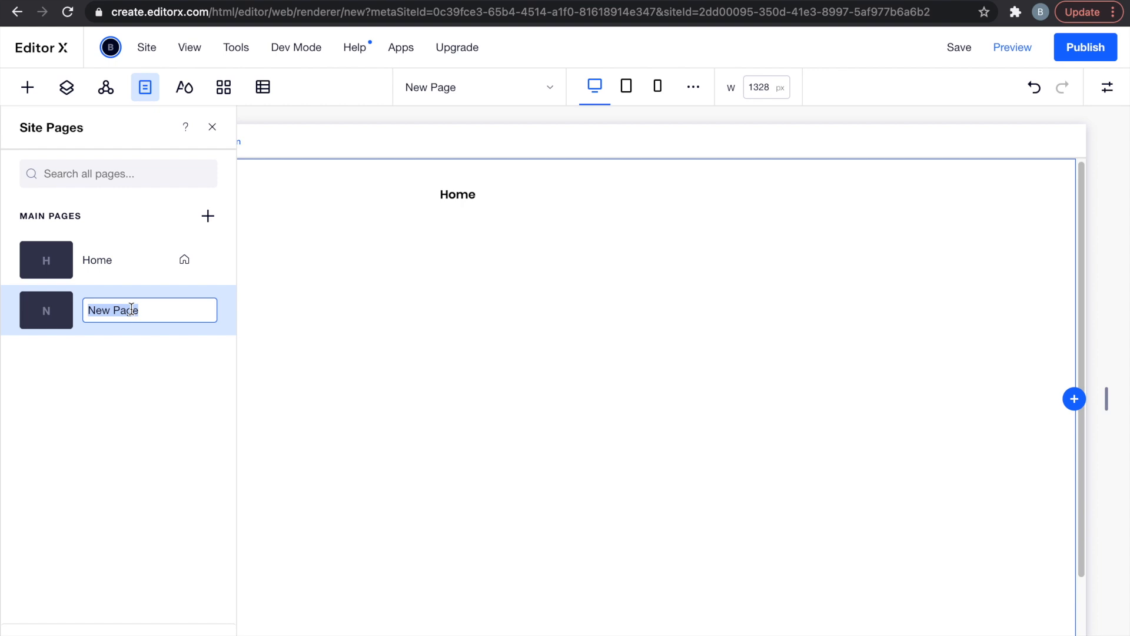
type("Work")
key("Return")
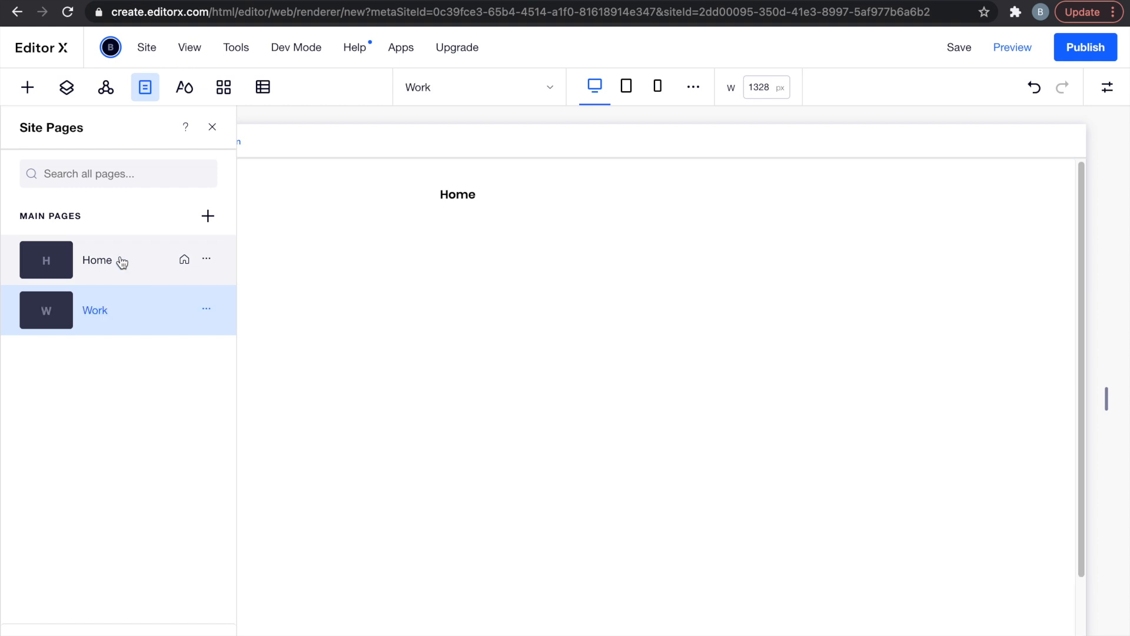
Rename the Home page to About.
left_click(115, 261)
double_click(108, 263)
type("About")
key("Return")
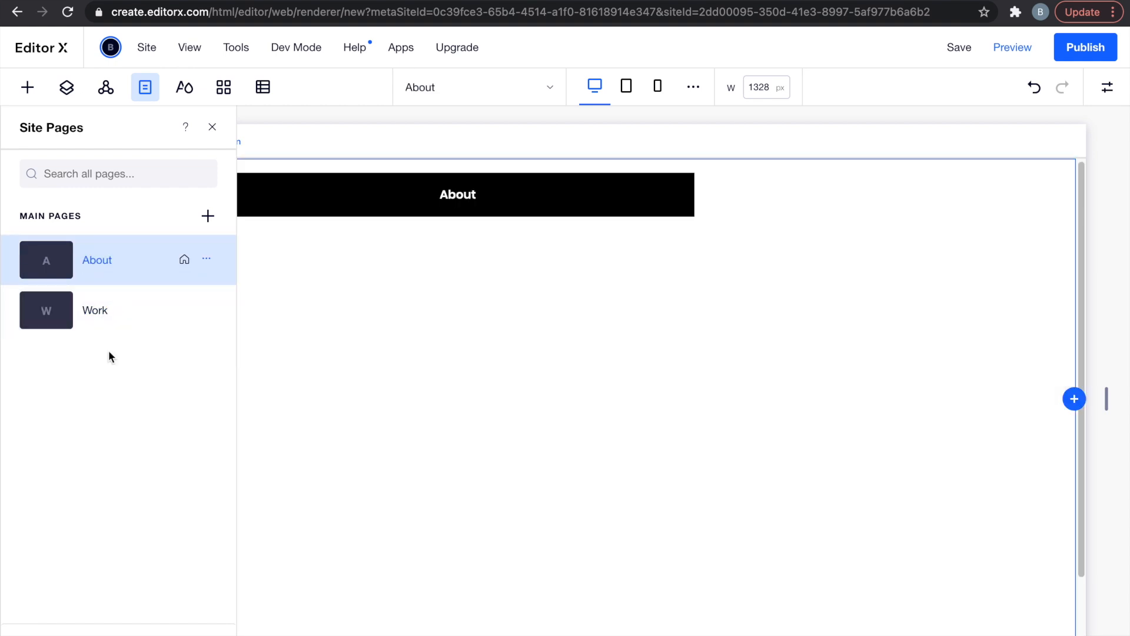
Add another page named Contact and close the Pages panel.
left_click(207, 216)
double_click(124, 361)
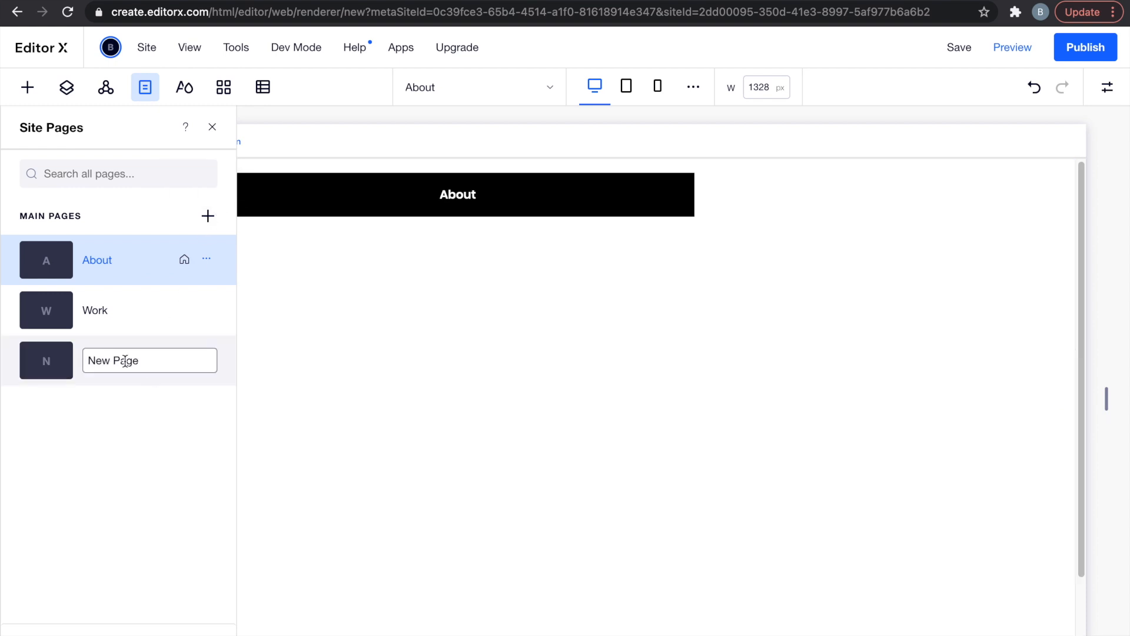
type("Co")
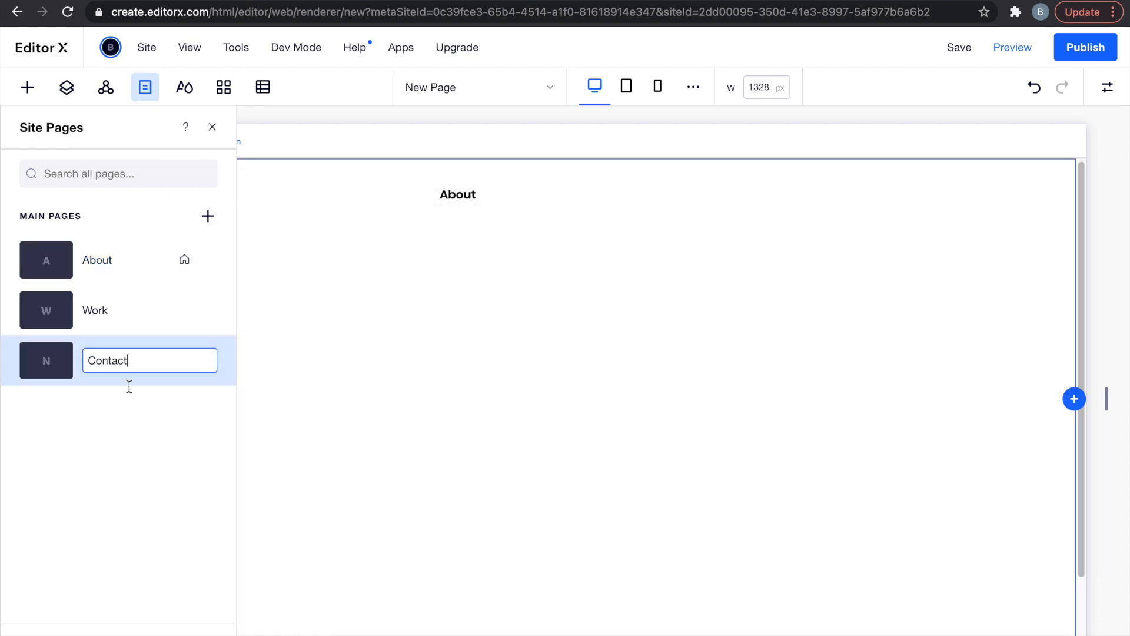
type("ntact")
key("Return")
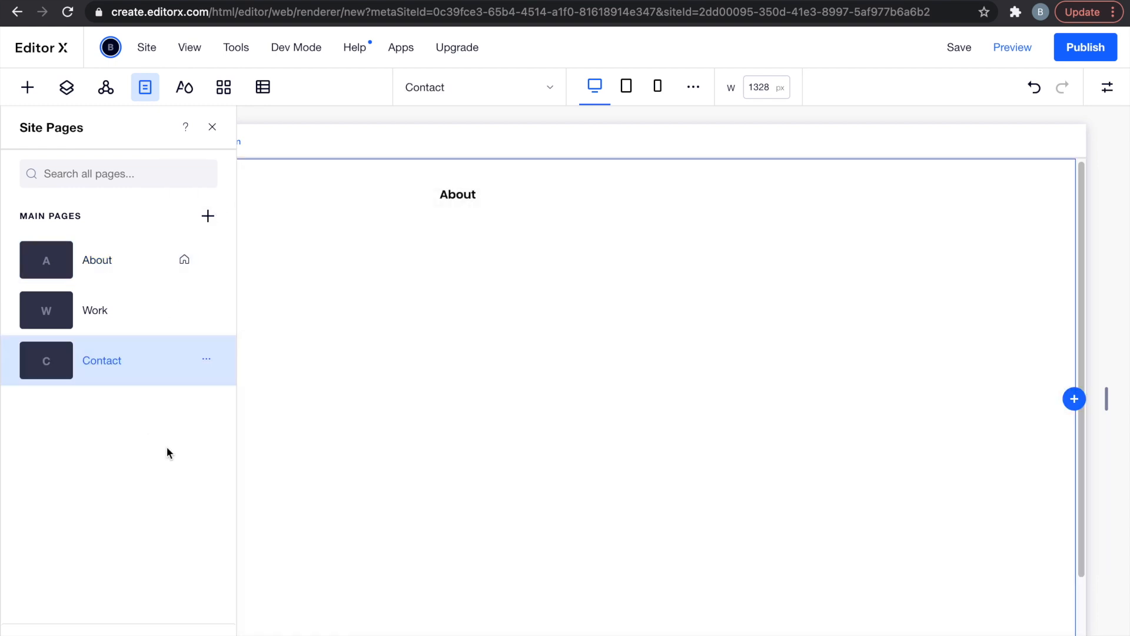
left_click(465, 193)
left_click(212, 127)
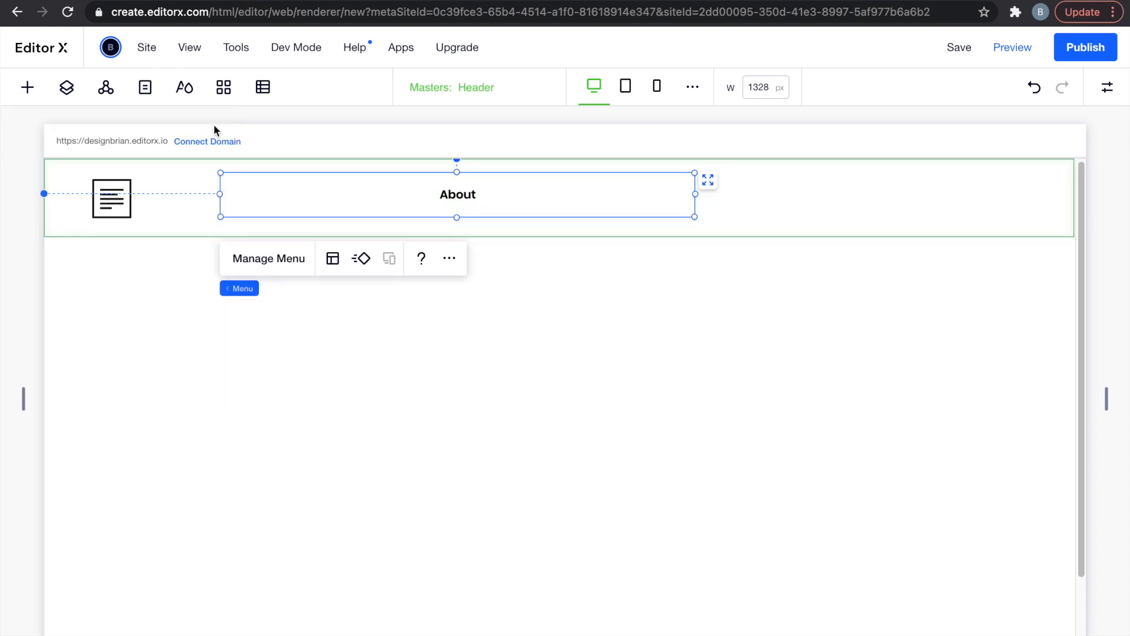
In Manage Menu, show the Work and Contact pages in the menu, apply, and close the panel.
left_click(252, 265)
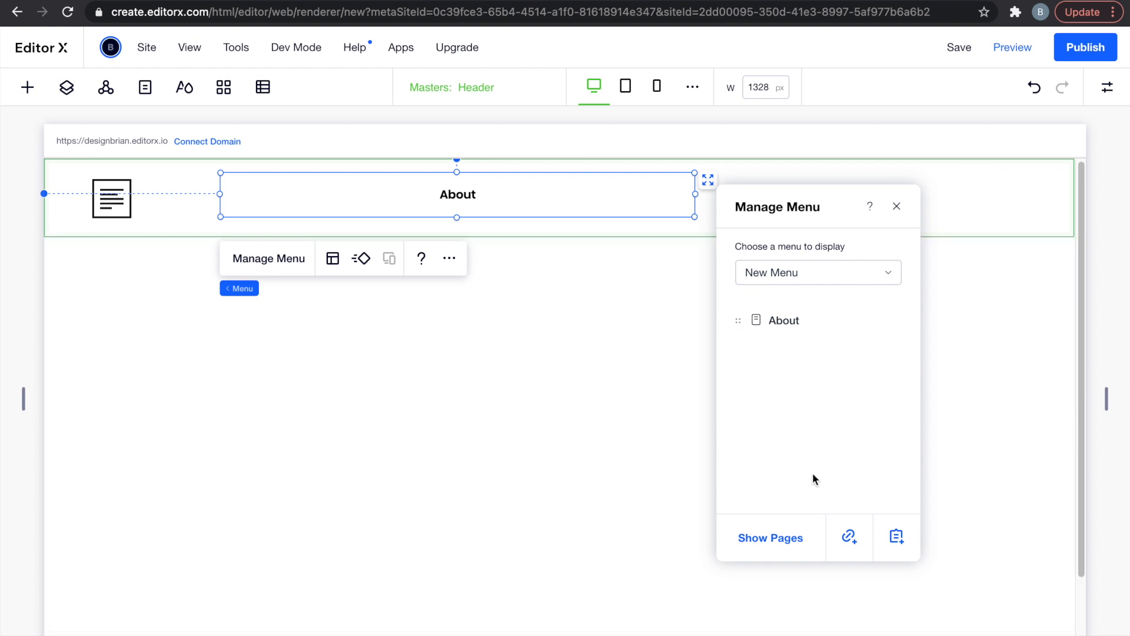
left_click(785, 539)
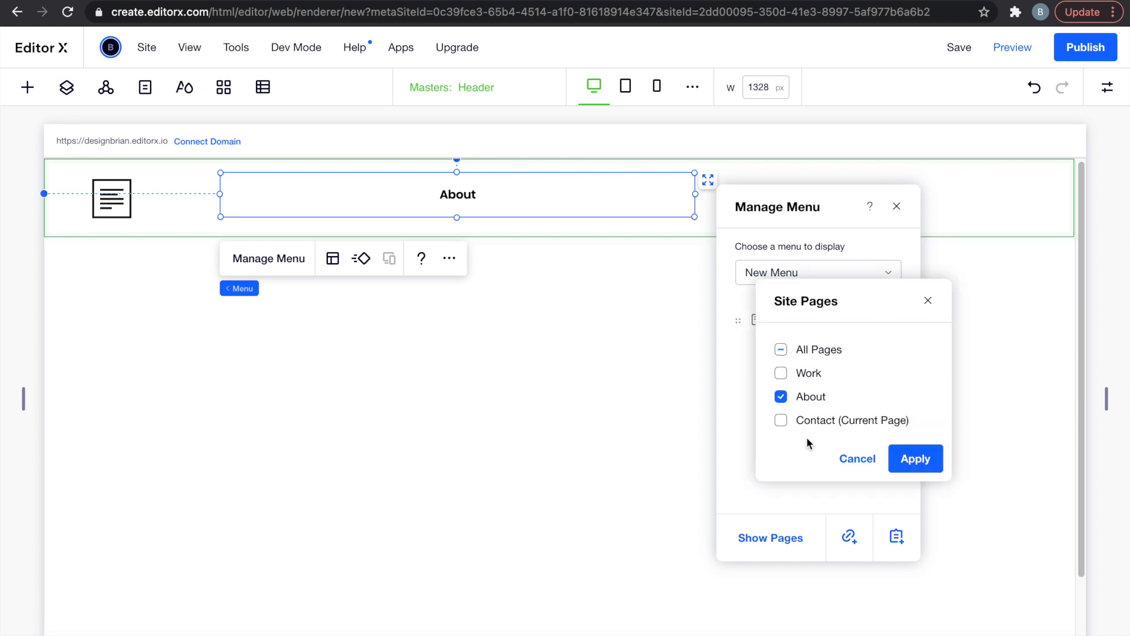
left_click(781, 373)
left_click(782, 420)
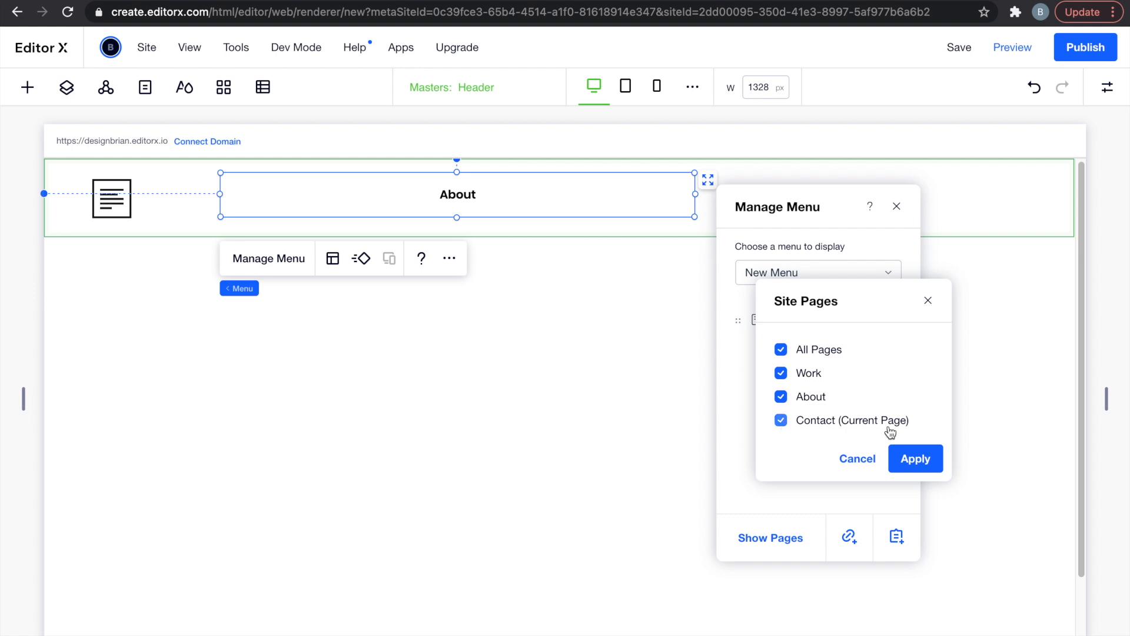
left_click(913, 465)
left_click(859, 281)
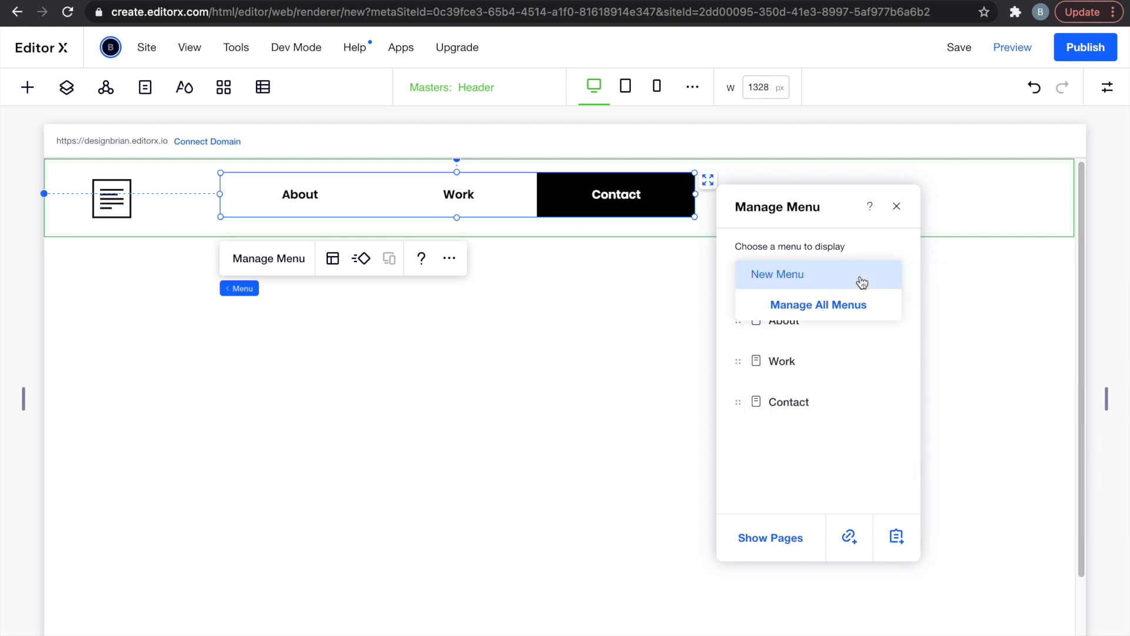
left_click(896, 207)
left_click(895, 207)
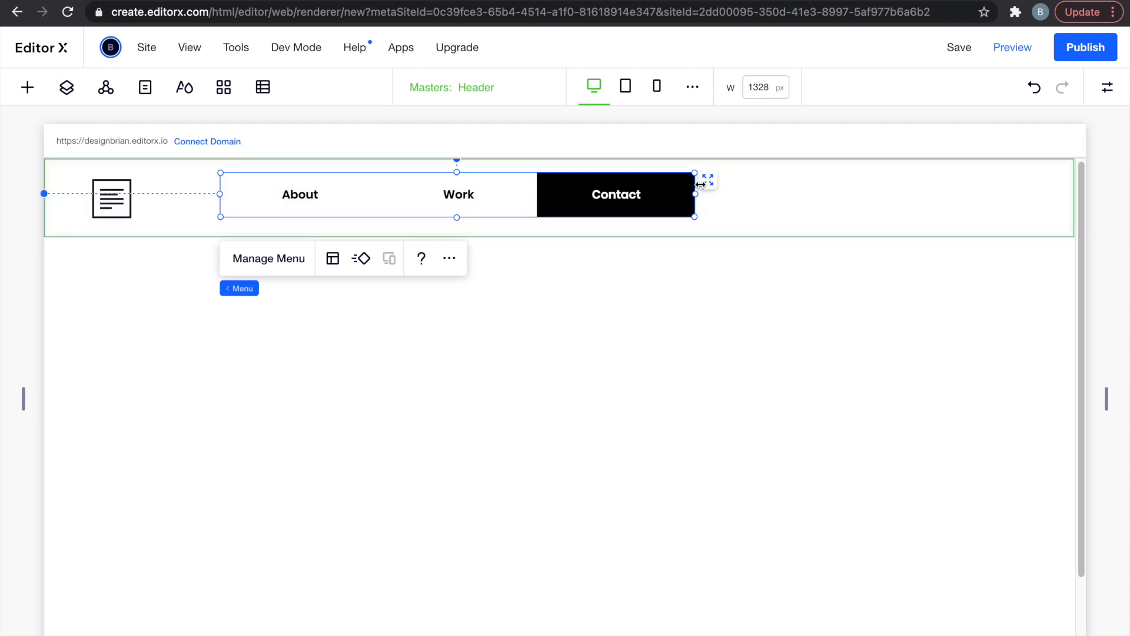
Make the header menu's clicked-state background fully transparent.
left_click(1108, 89)
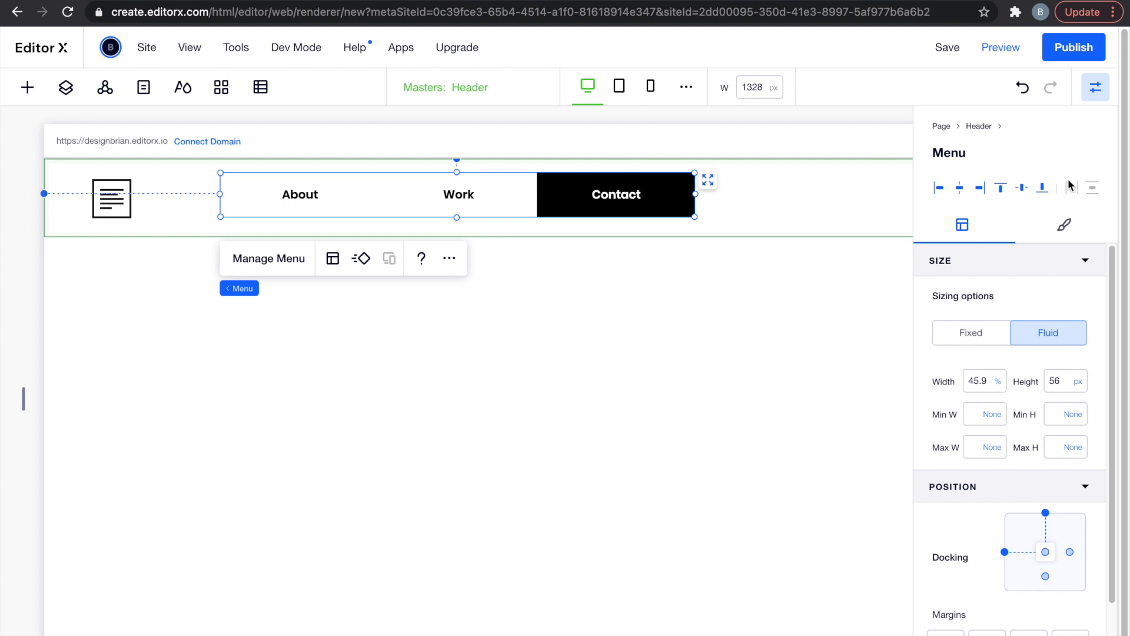
left_click(1061, 232)
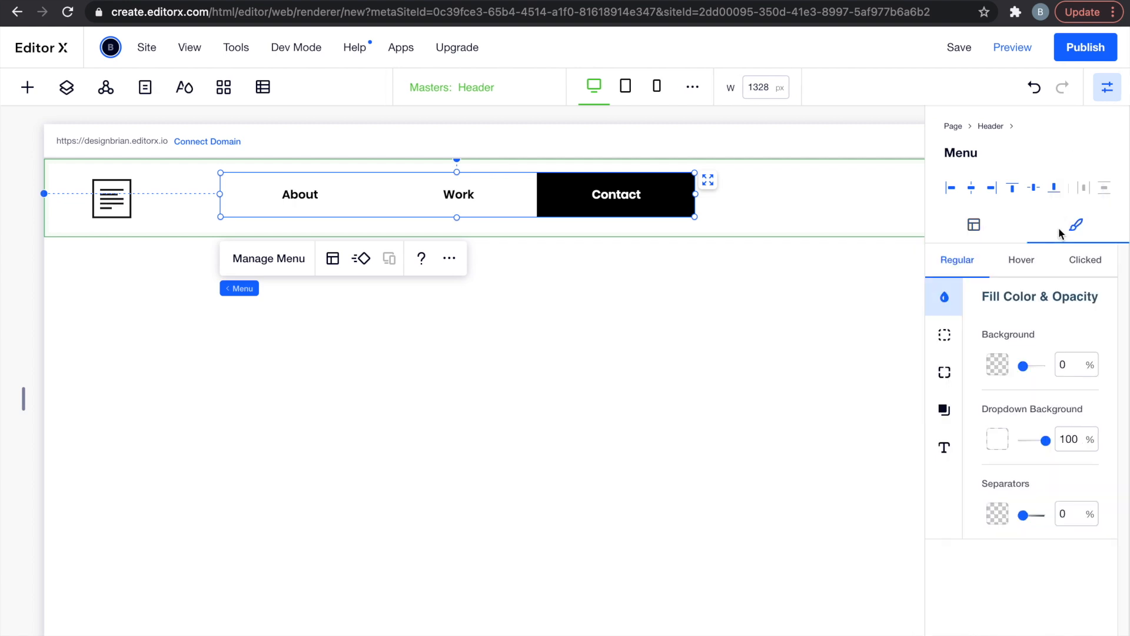
left_click(1078, 263)
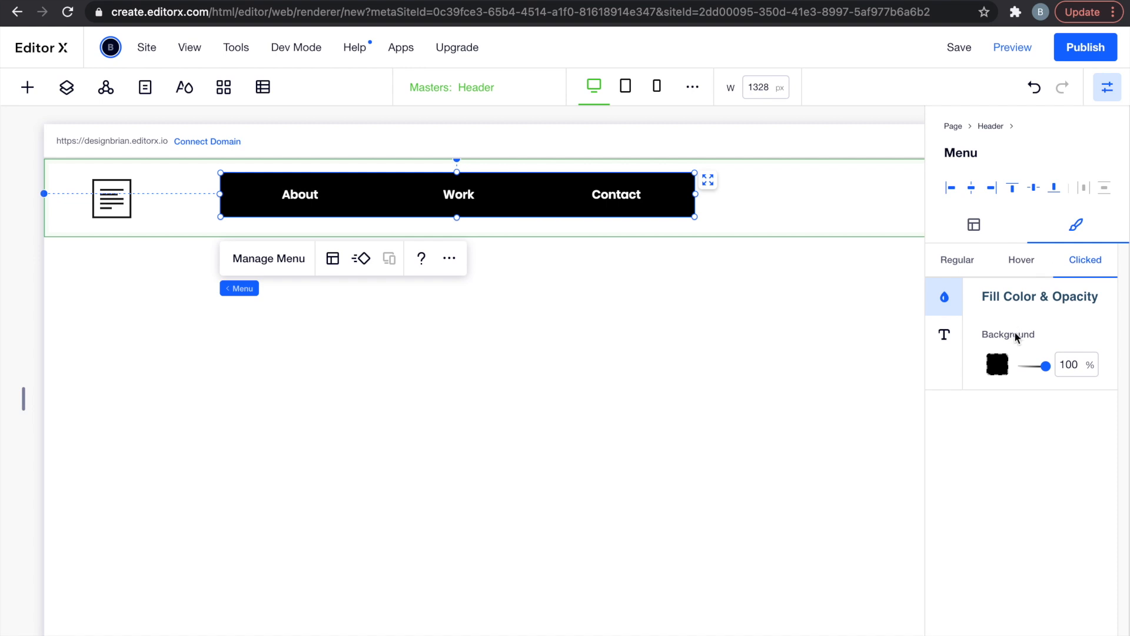
left_click_drag(1045, 366, 1014, 371)
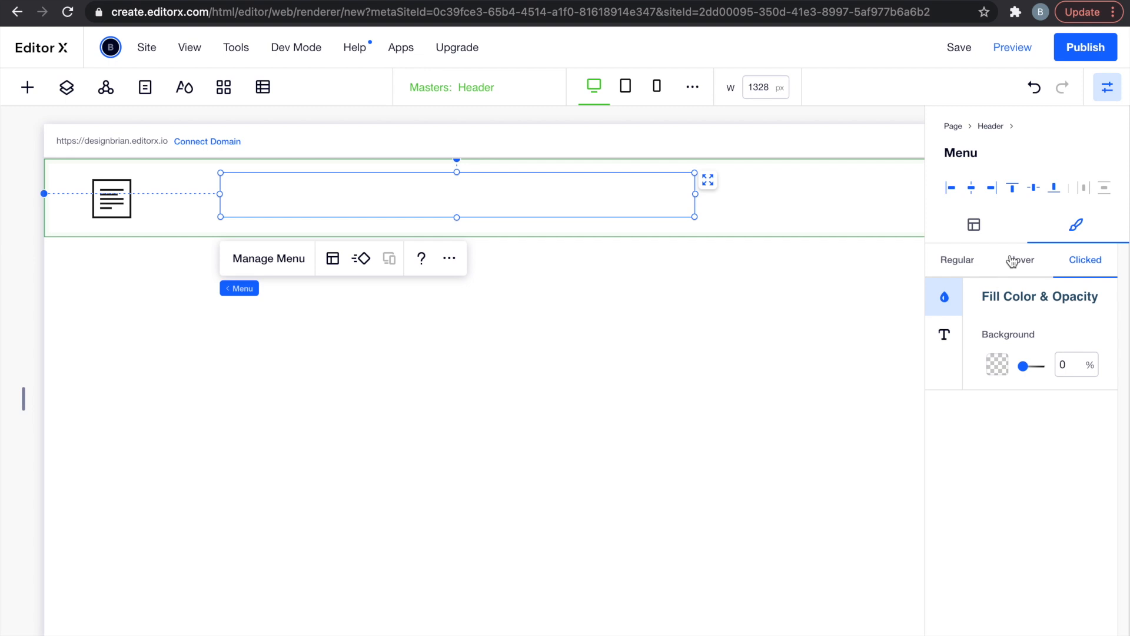
Set the menu's clicked-state text colour to black.
left_click(967, 265)
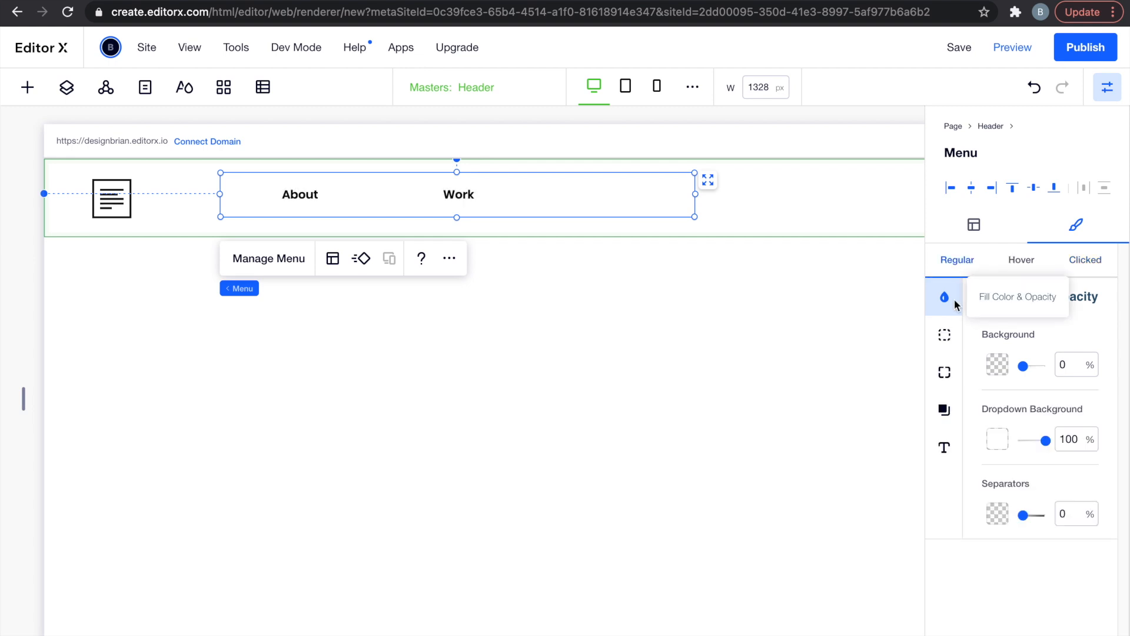
left_click(945, 450)
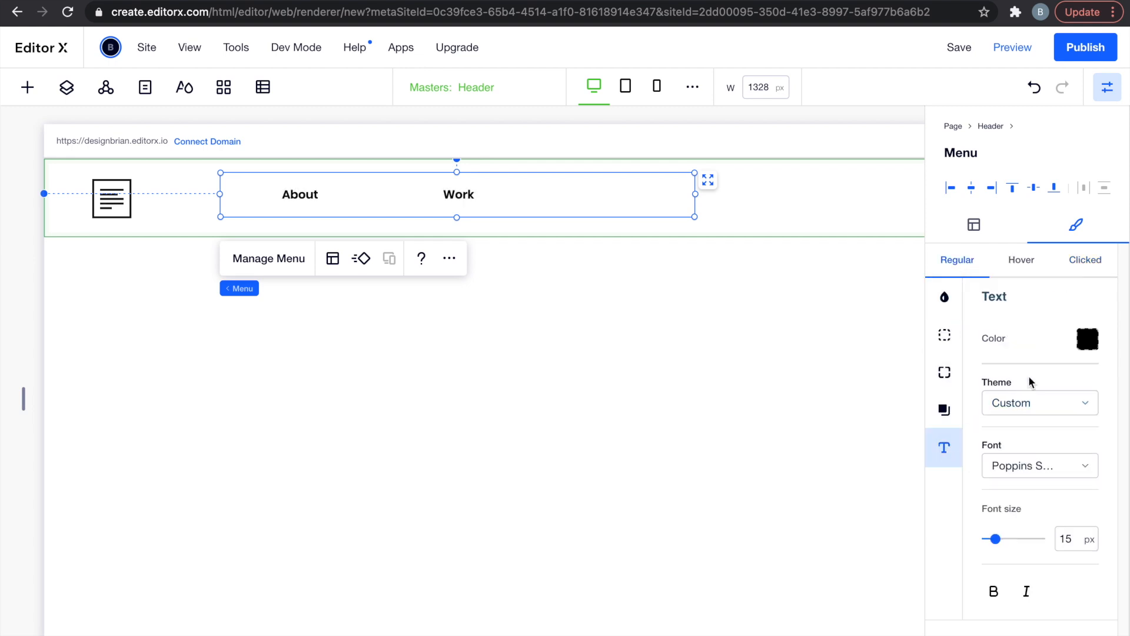
left_click(1087, 347)
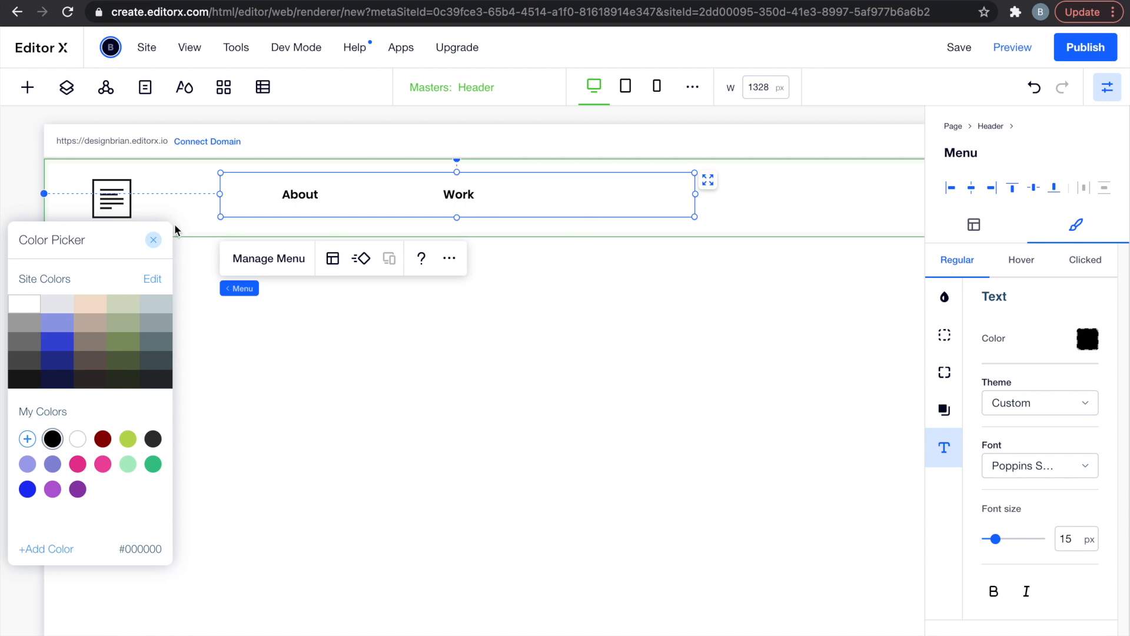
left_click(153, 239)
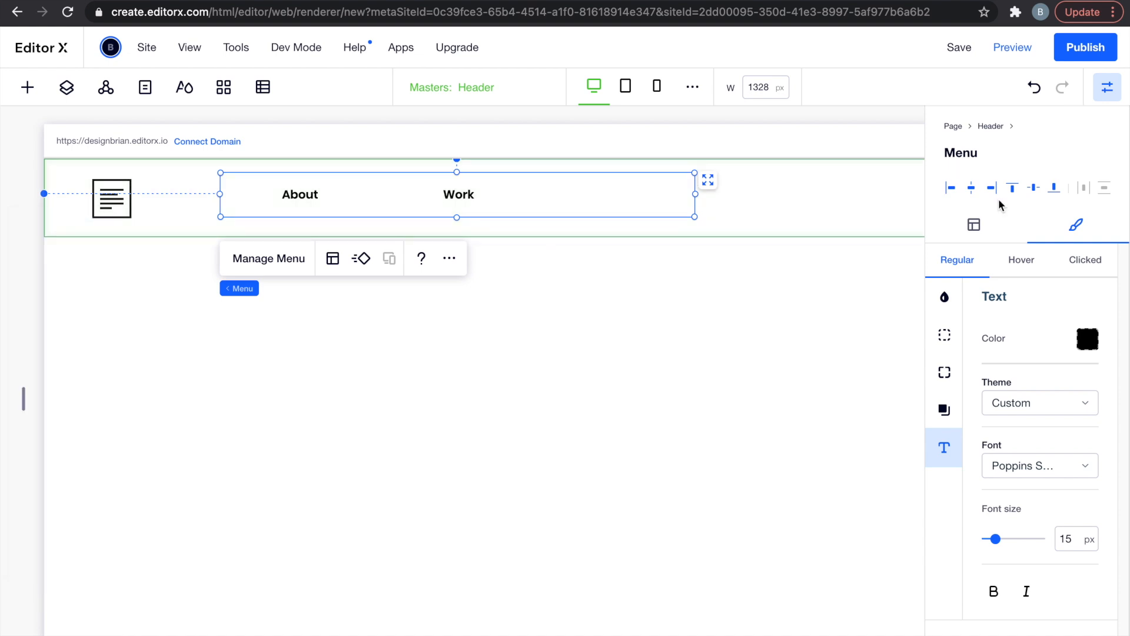
left_click(1066, 262)
left_click(1087, 340)
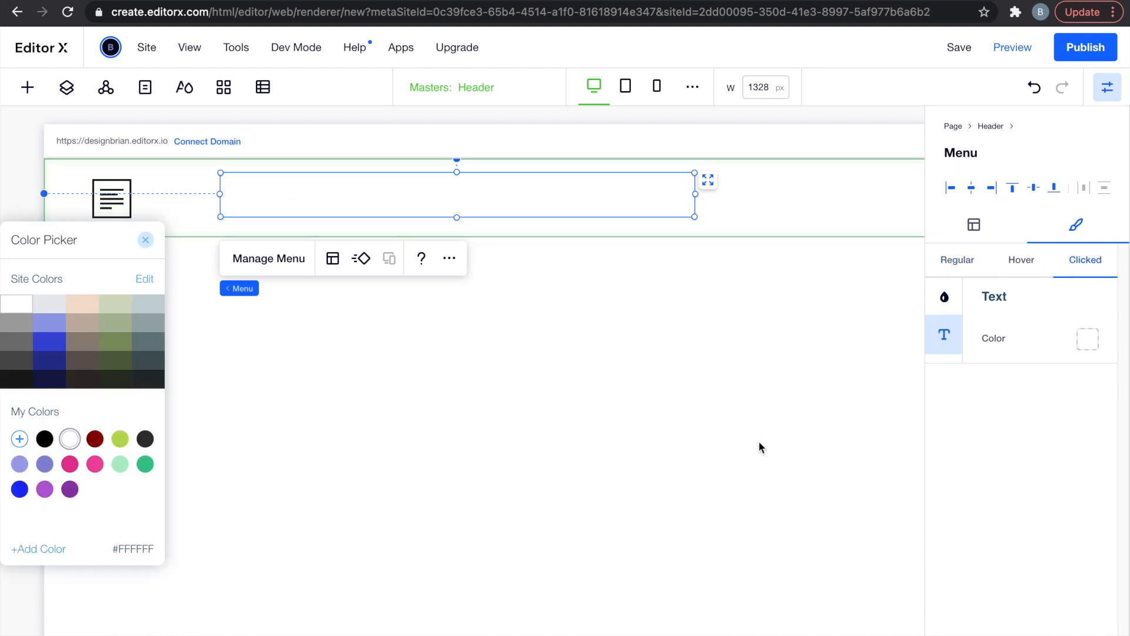
left_click(44, 439)
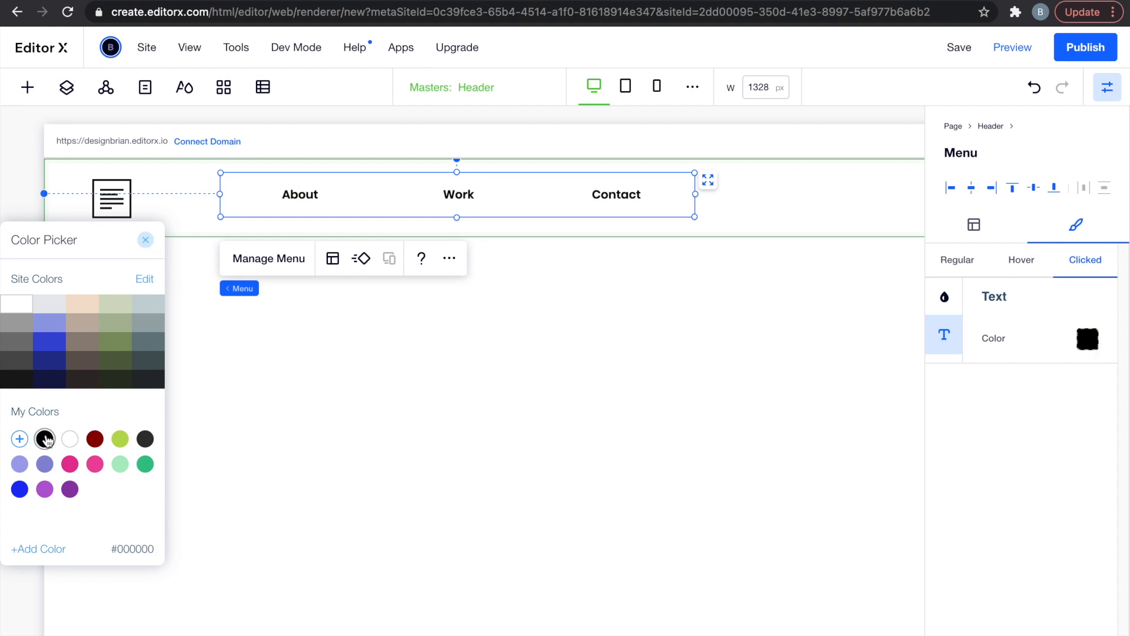
left_click(147, 241)
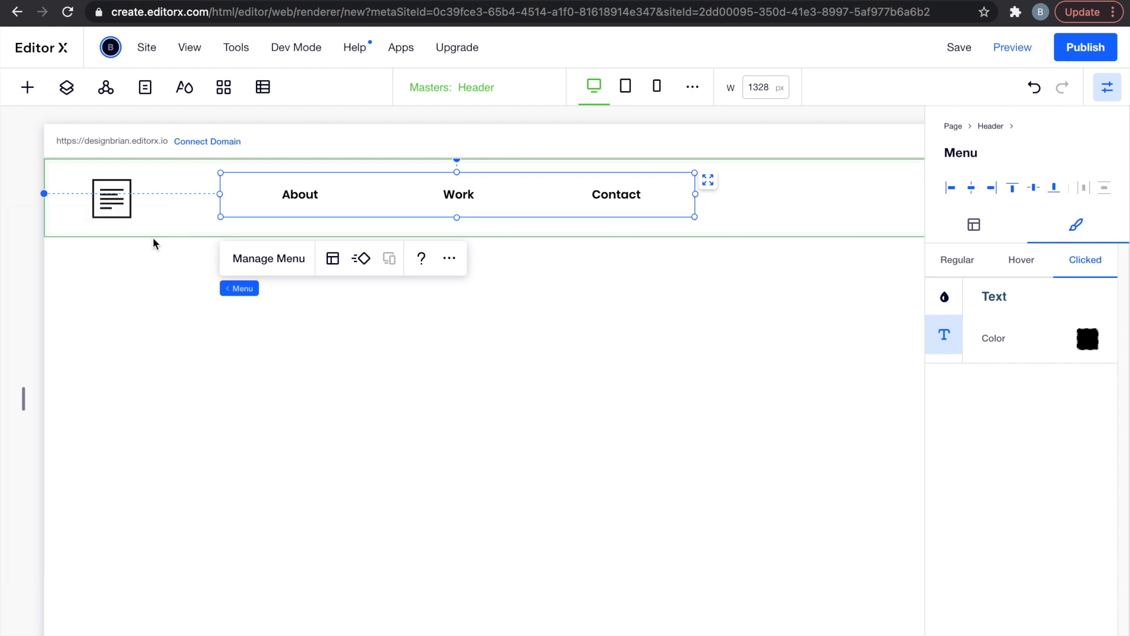
left_click(1107, 92)
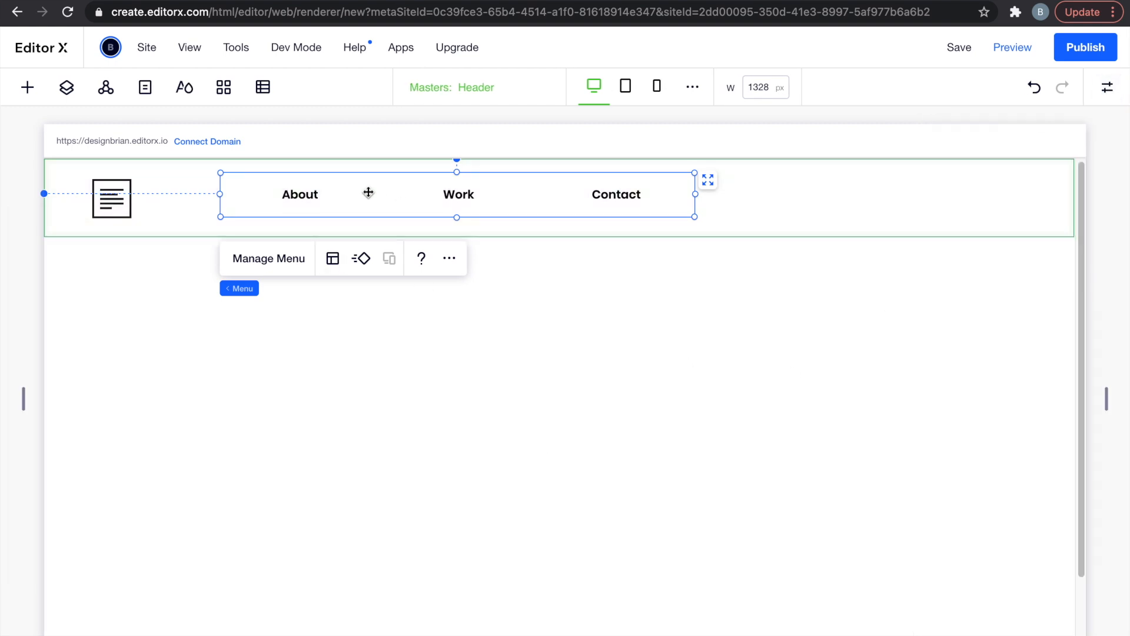
Drag the menu to the header's right edge and narrow it to about 453 px wide.
left_click_drag(371, 191, 692, 189)
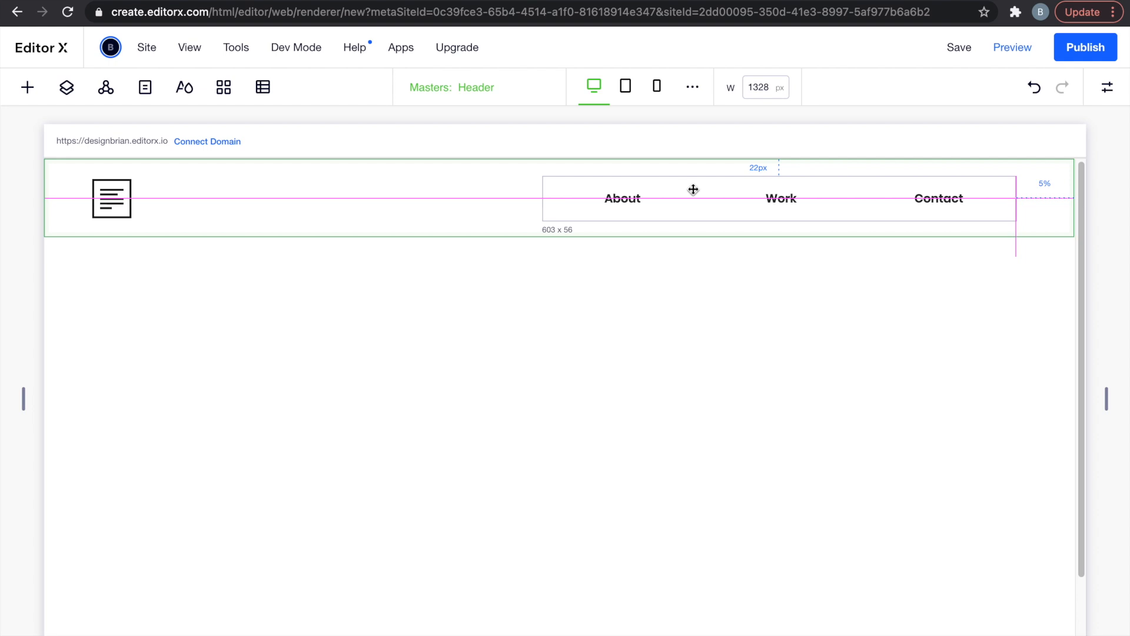
left_click_drag(693, 189, 694, 190)
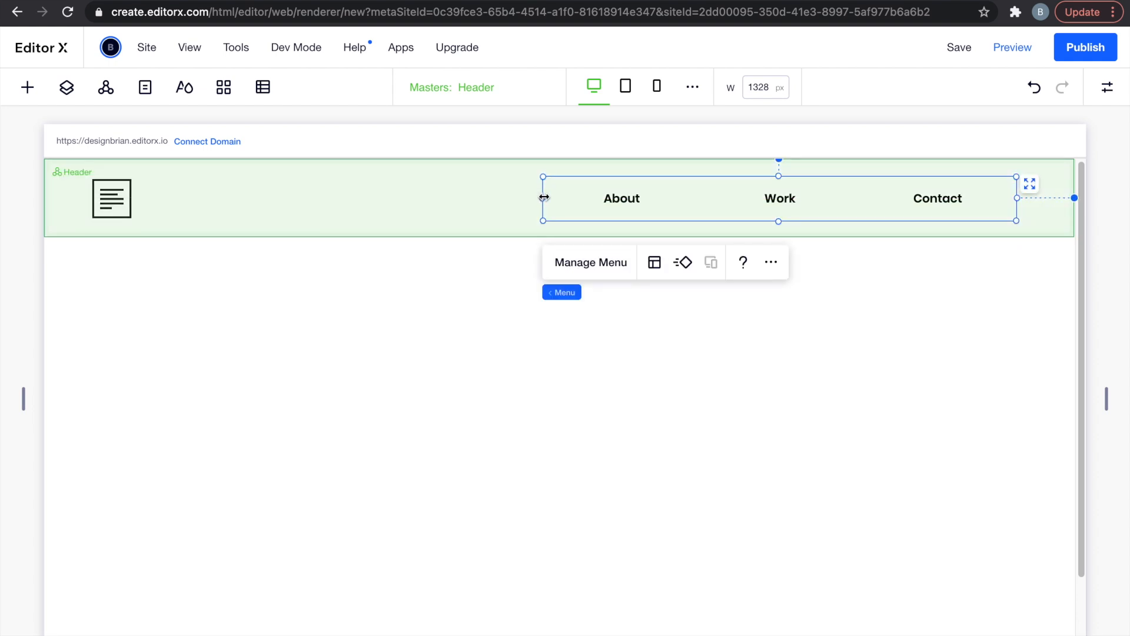
left_click_drag(543, 198, 654, 205)
left_click(807, 330)
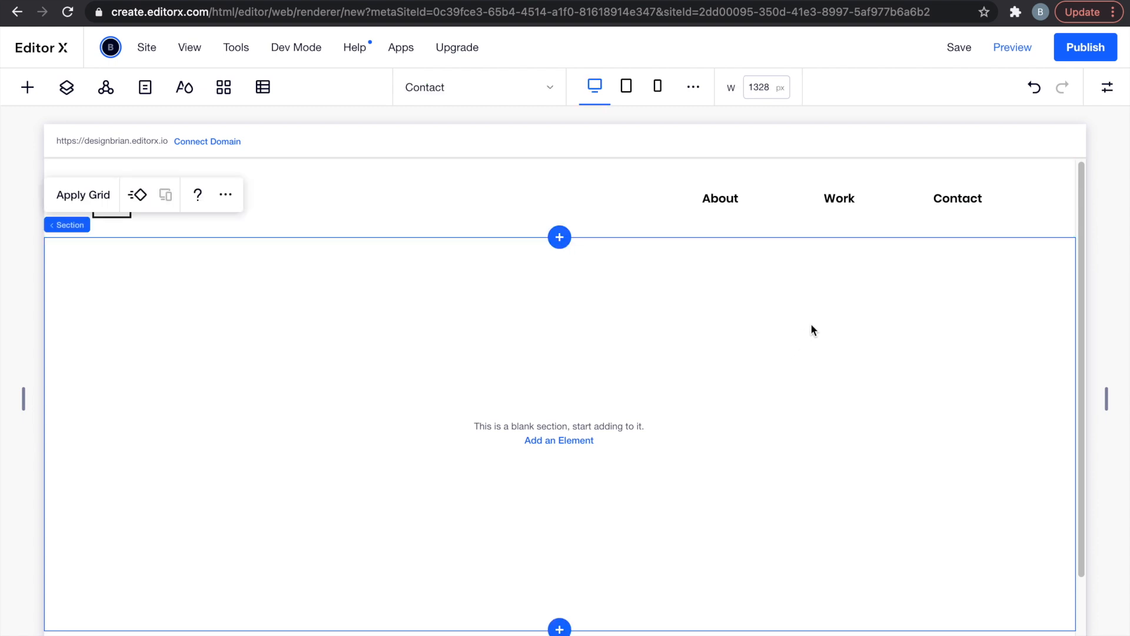
Save the site with the free editorx.io address 'portfolioo' and dismiss the confirmation.
left_click(967, 57)
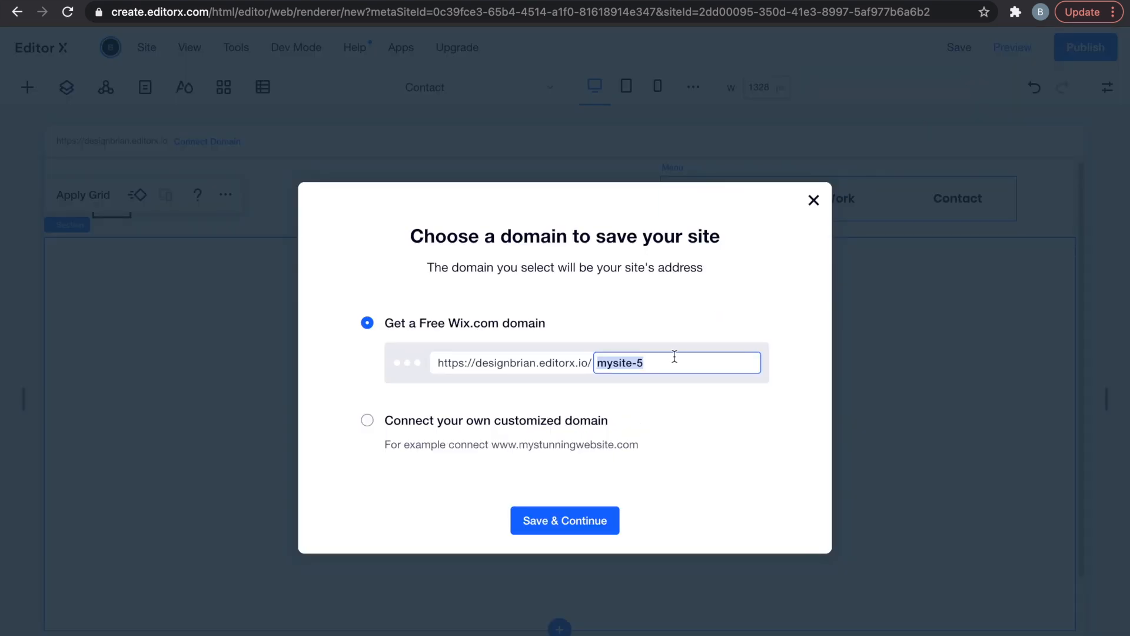
type("portfolio")
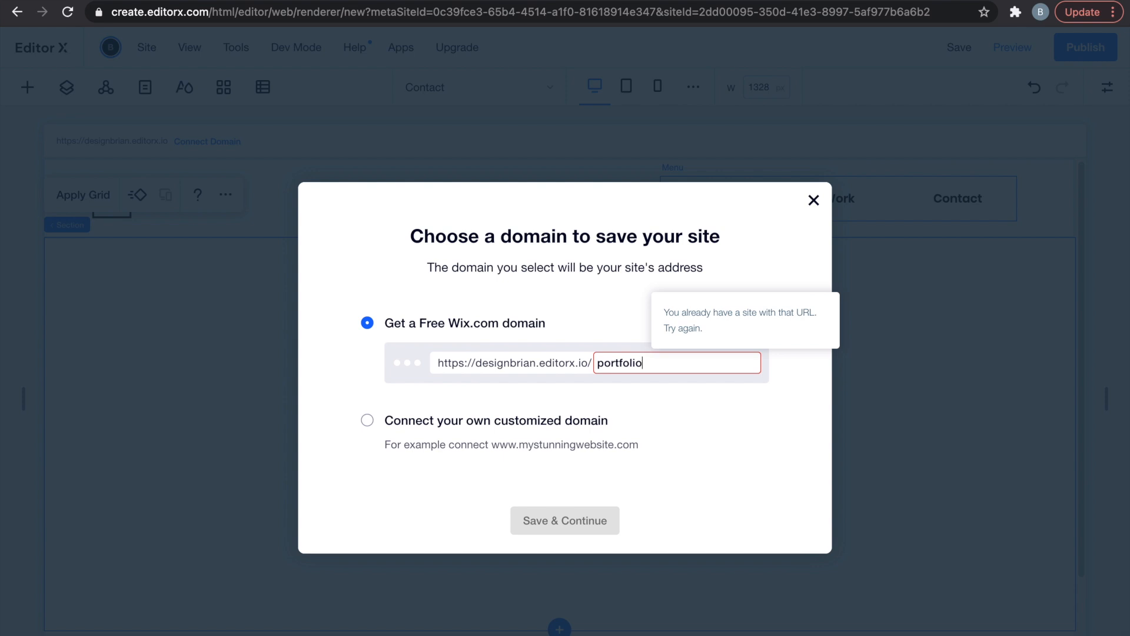
type("o")
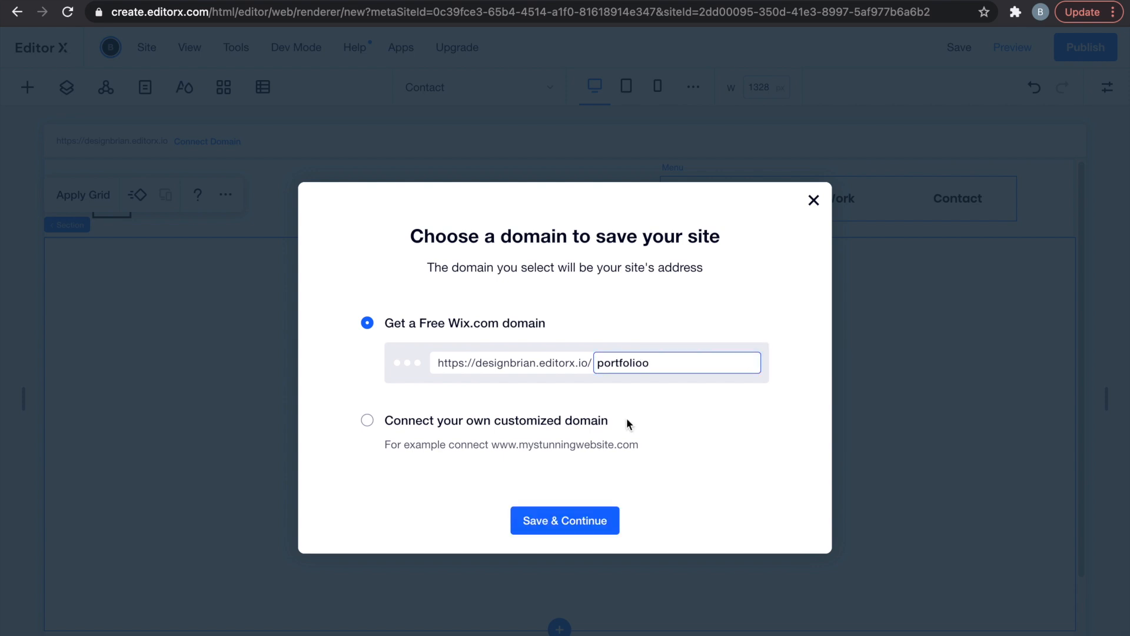
left_click(574, 522)
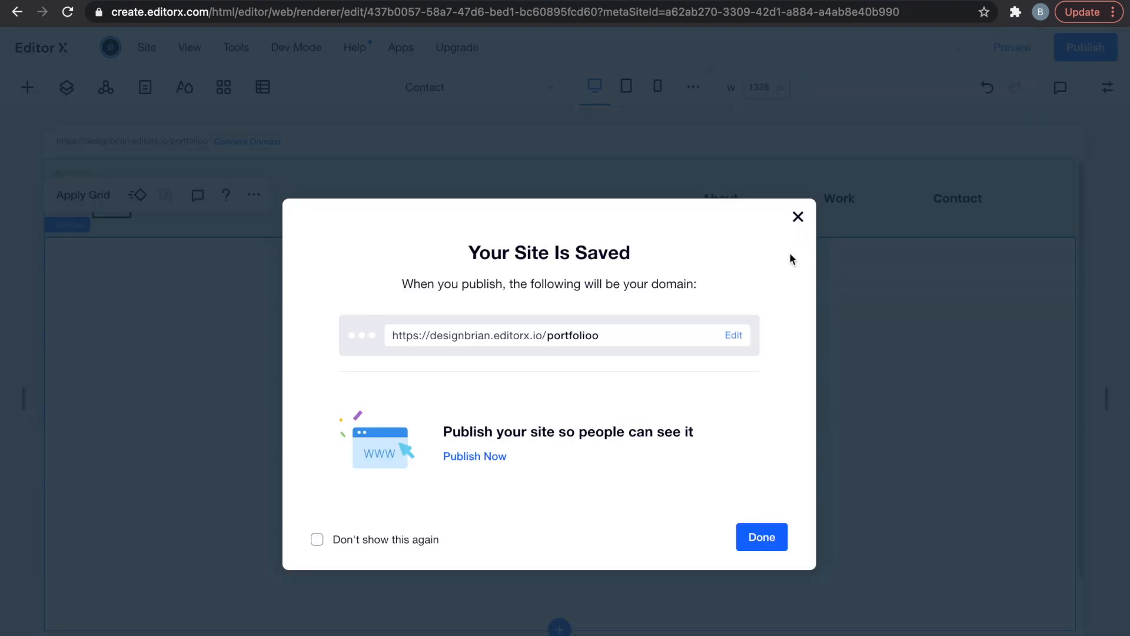
left_click(798, 217)
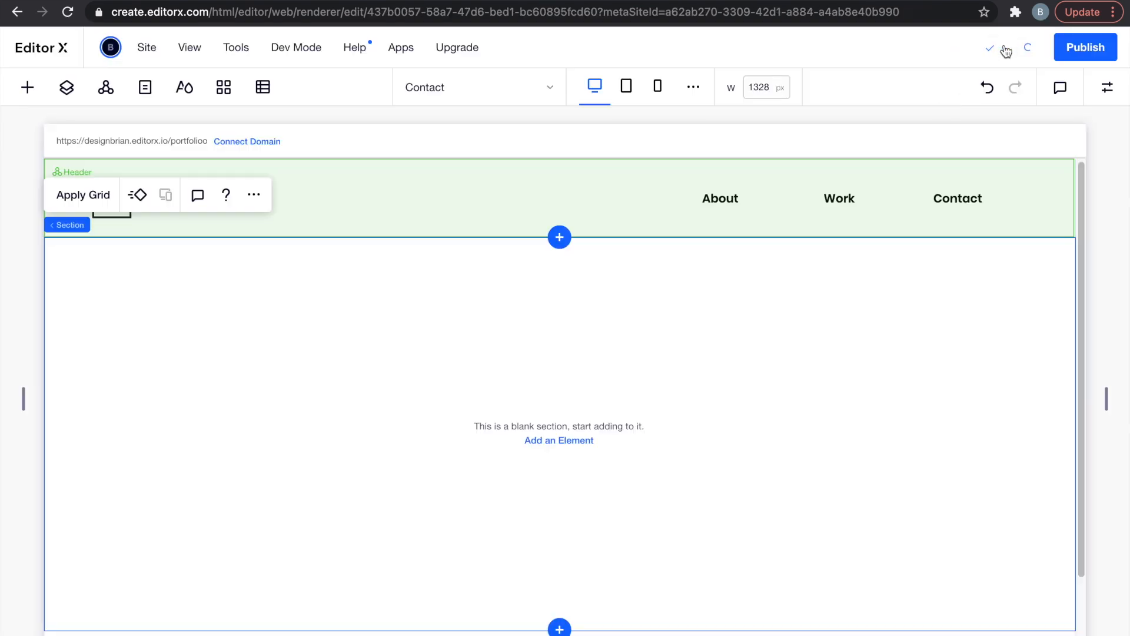
Preview the site, go to the About page, and return to editing.
left_click(1007, 50)
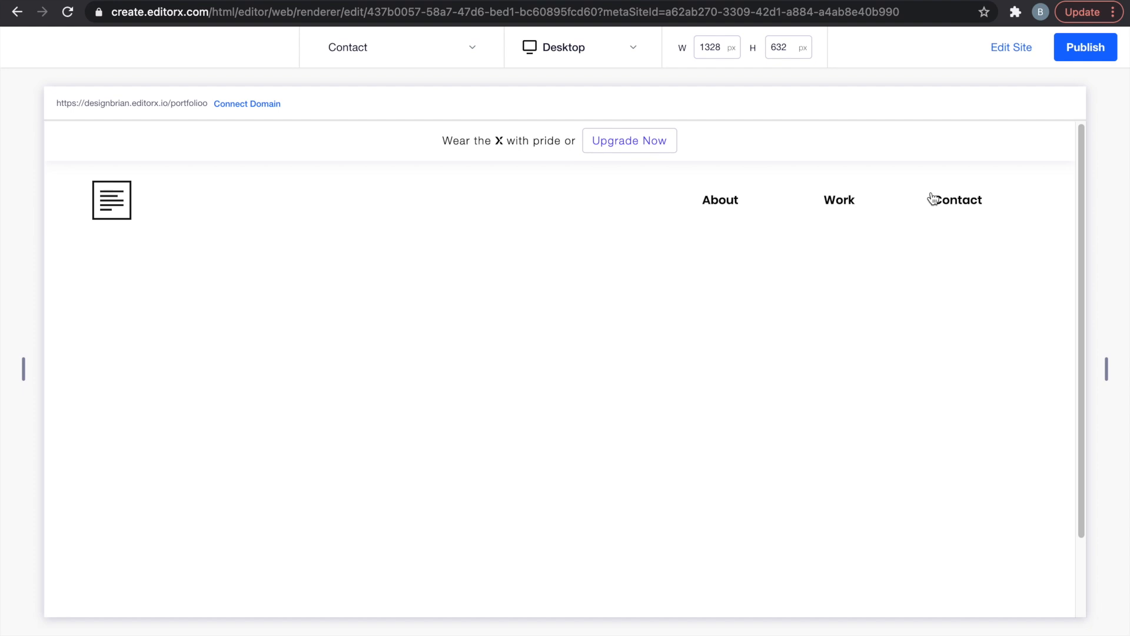
left_click(719, 200)
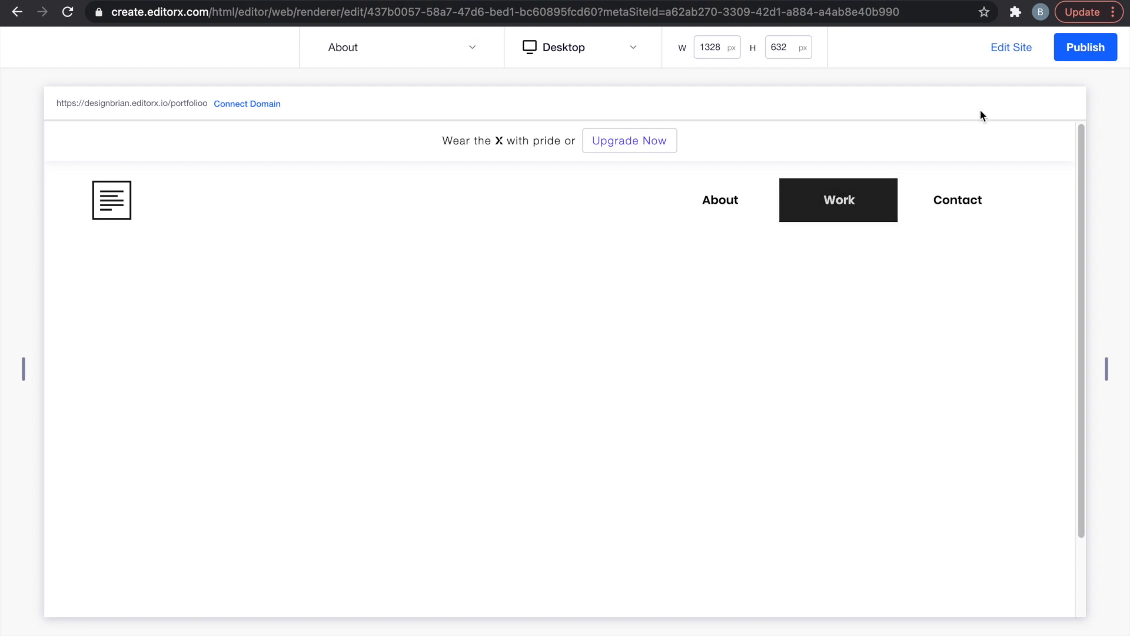
left_click(1008, 50)
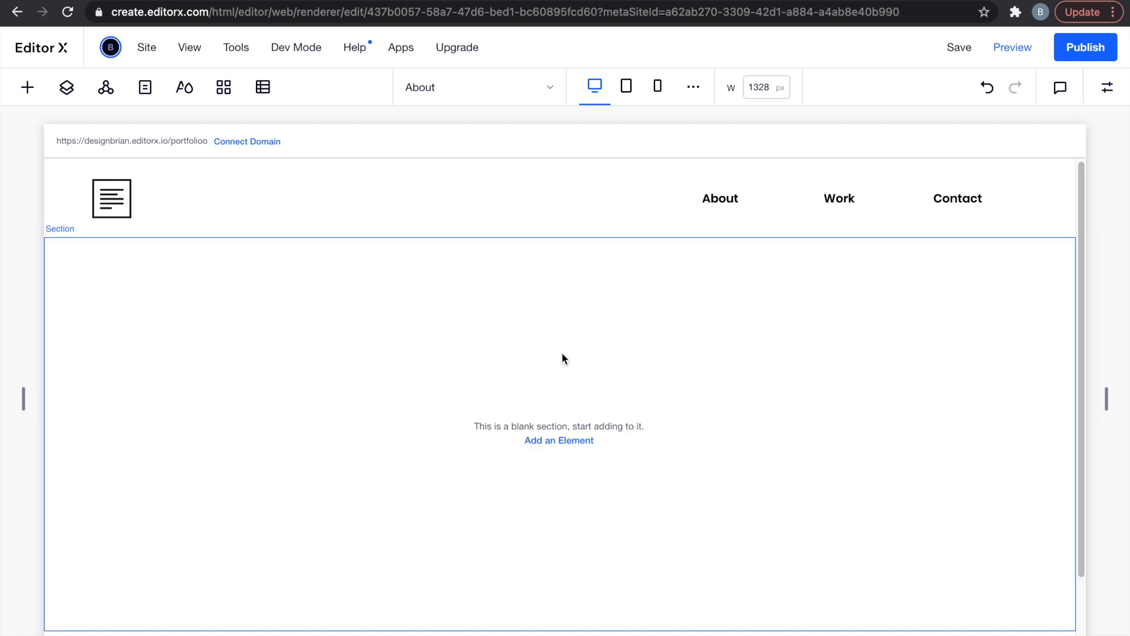
Add a Title element to the blank section reading "Hi, I'm Joe.".
left_click(542, 443)
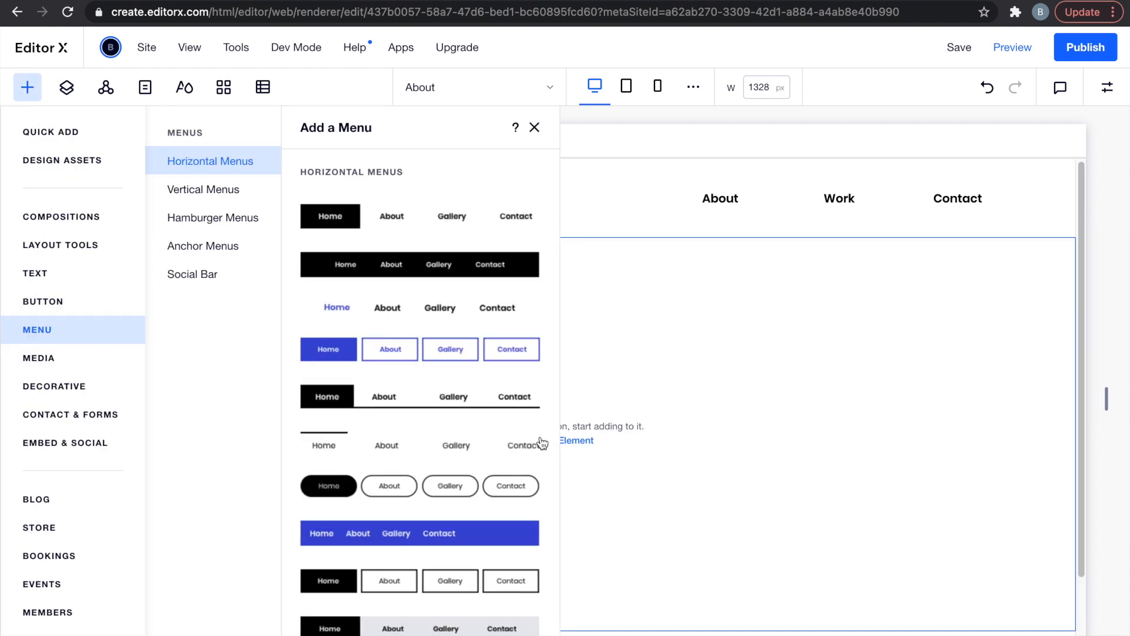
left_click(68, 134)
left_click_drag(197, 222, 521, 382)
double_click(522, 383)
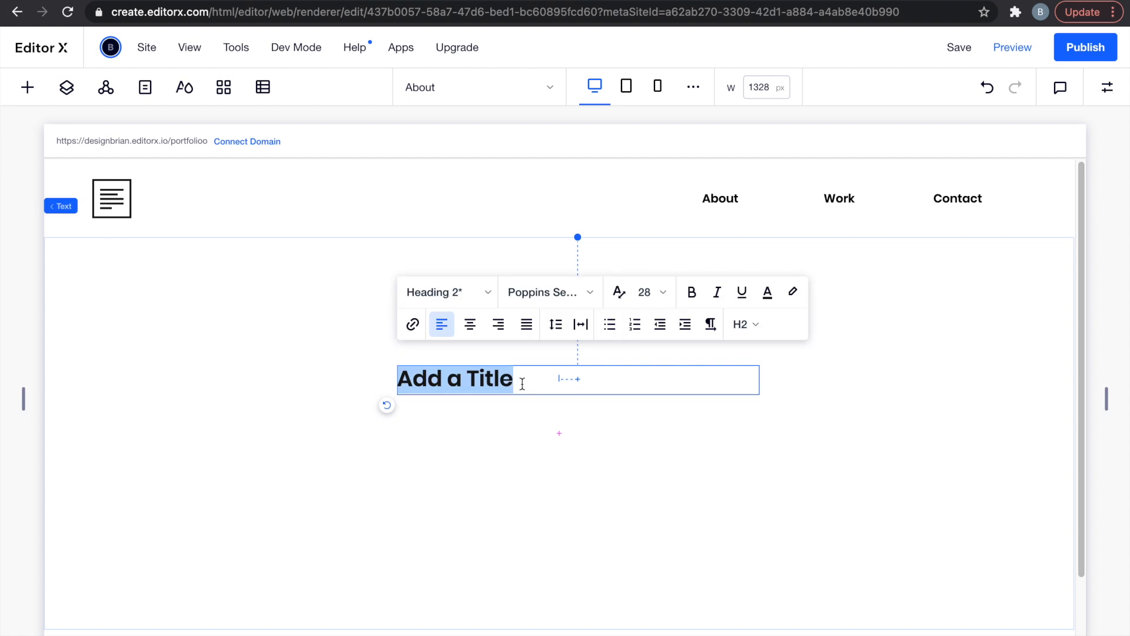
type("Hi, I'm H")
key("BackSpace")
type("Joe.")
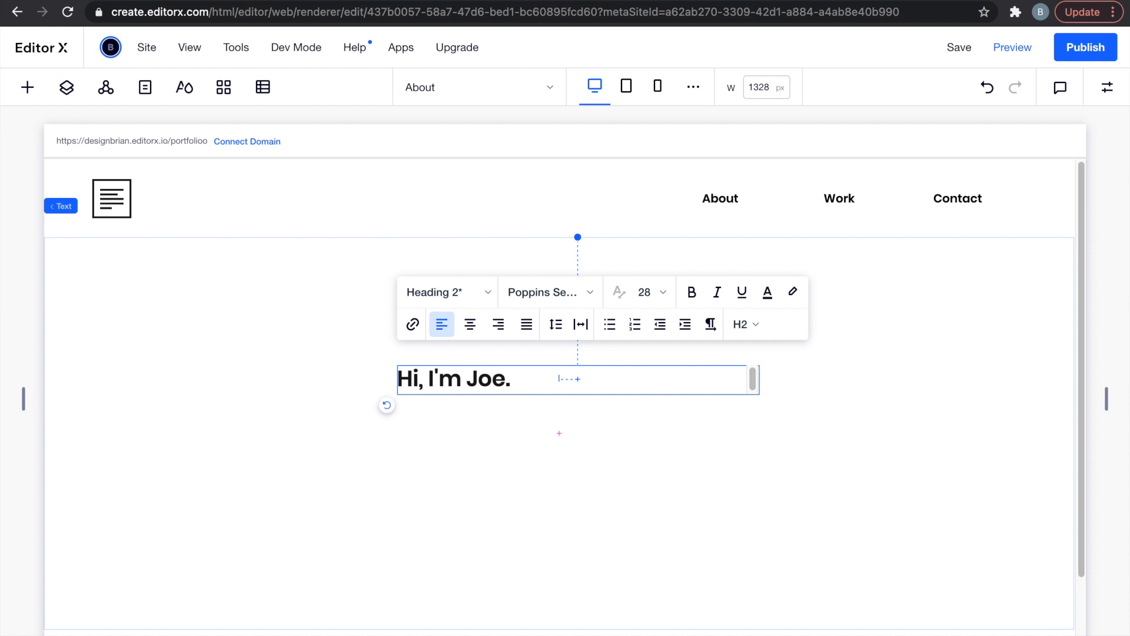
Colour the heading's final period green.
double_click(506, 380)
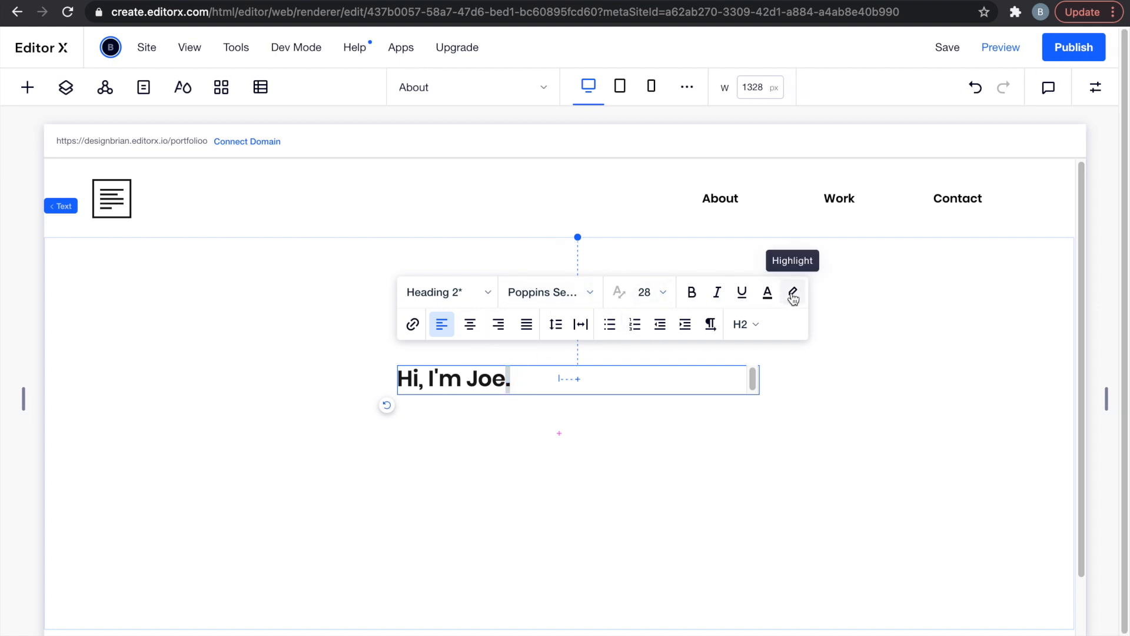
left_click(768, 292)
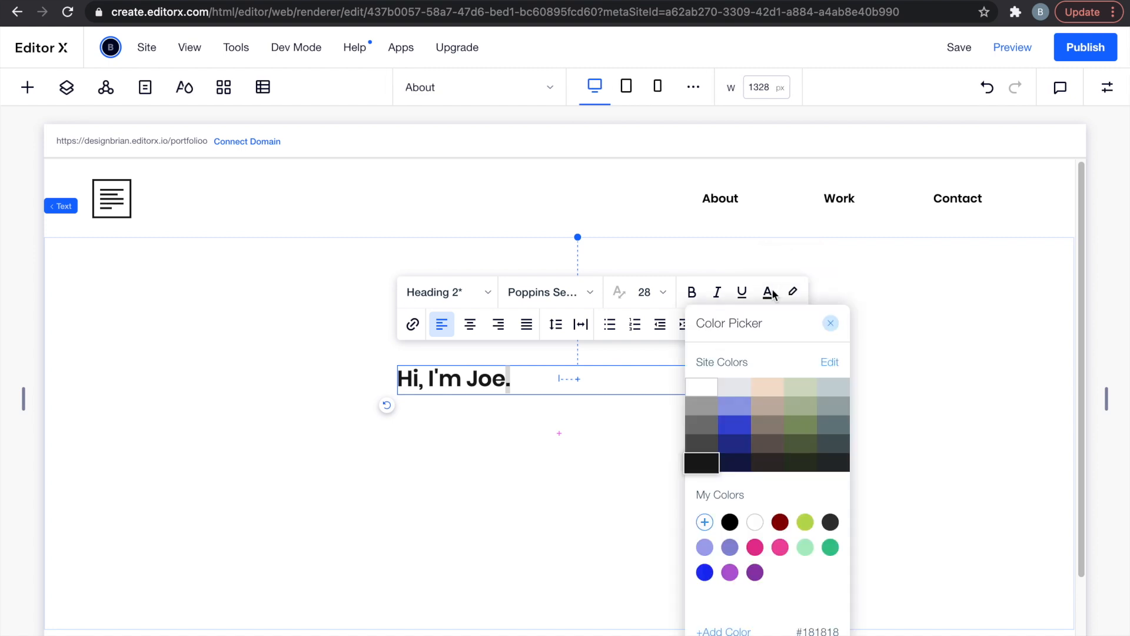
left_click(760, 522)
left_click(829, 549)
left_click(831, 325)
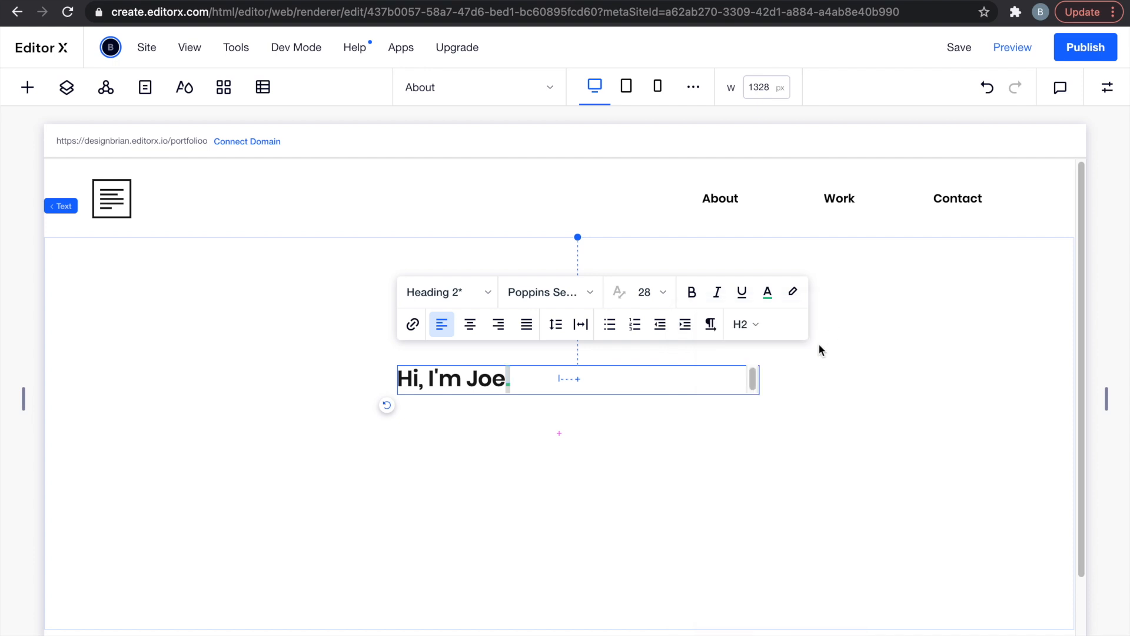
left_click(759, 449)
left_click(515, 381)
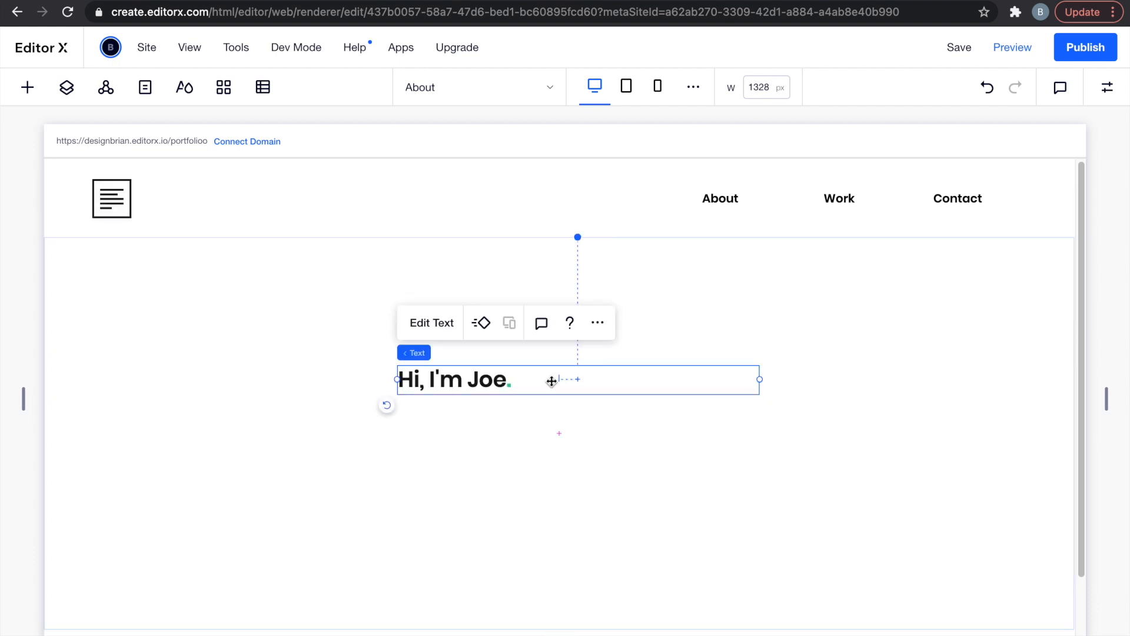
Make the heading font scale with screen width, minimum 50 and maximum 100.
left_click(443, 322)
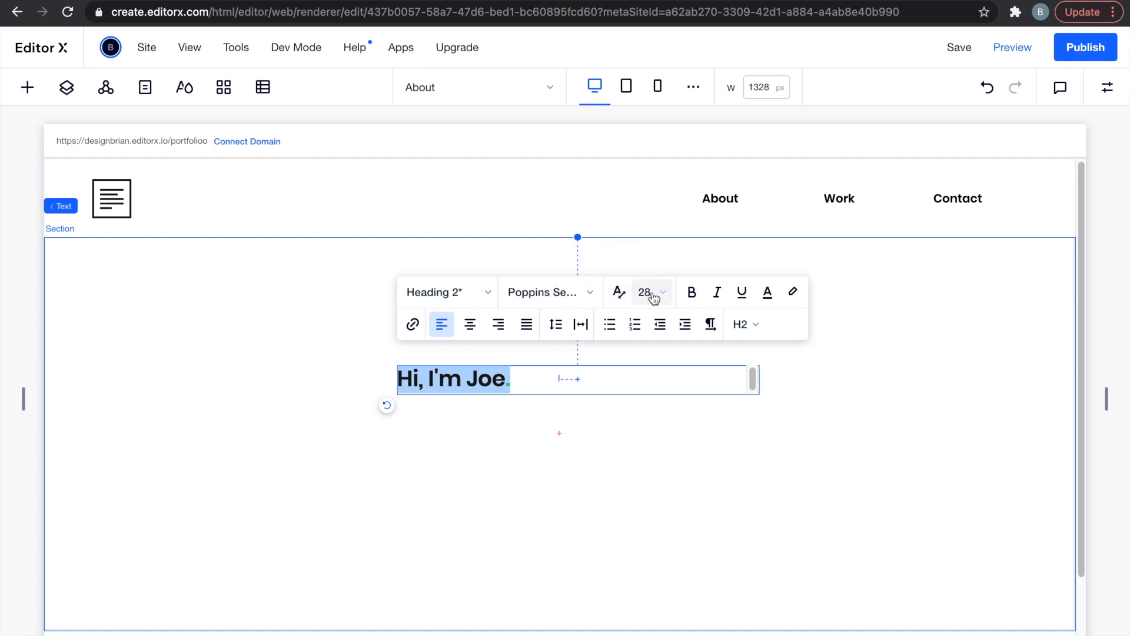
left_click(618, 294)
left_click(701, 293)
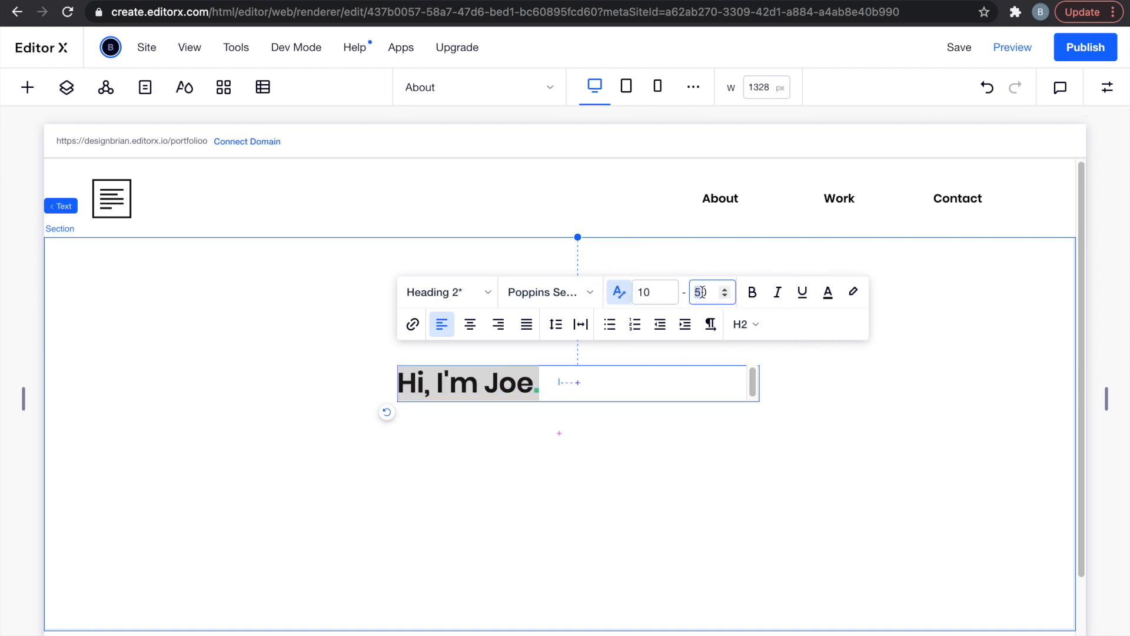
type("102")
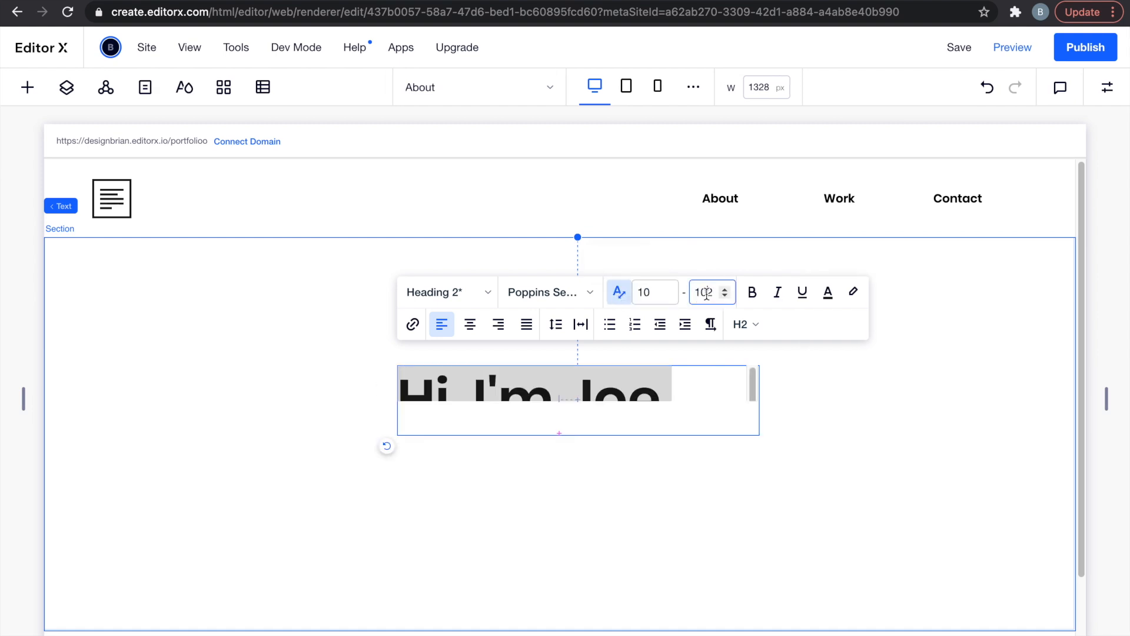
key("BackSpace")
type("0")
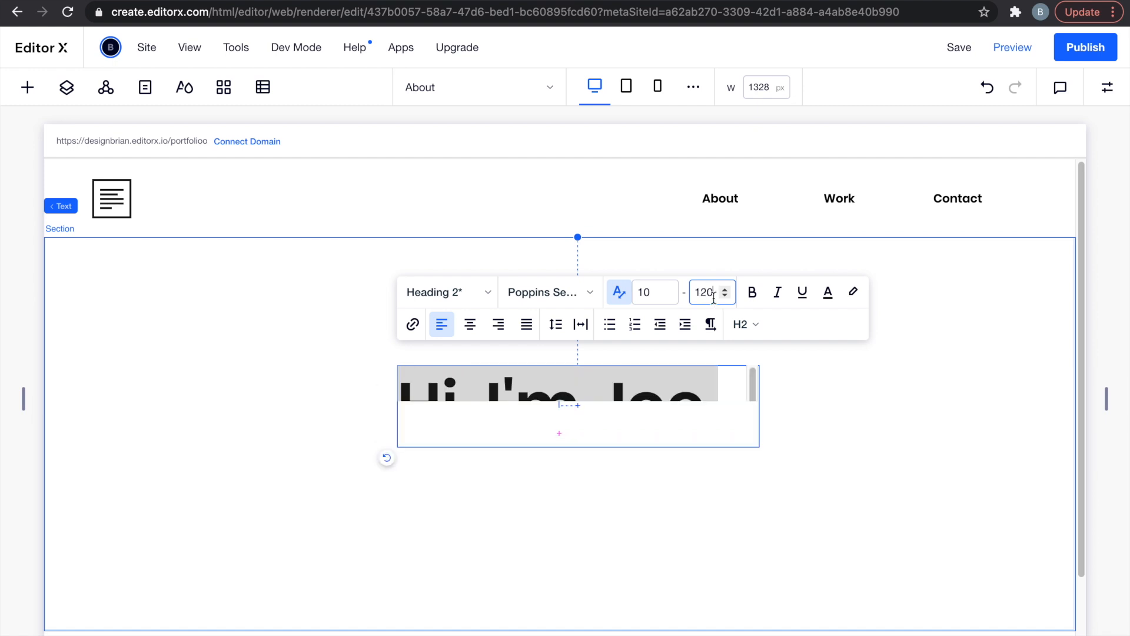
double_click(652, 292)
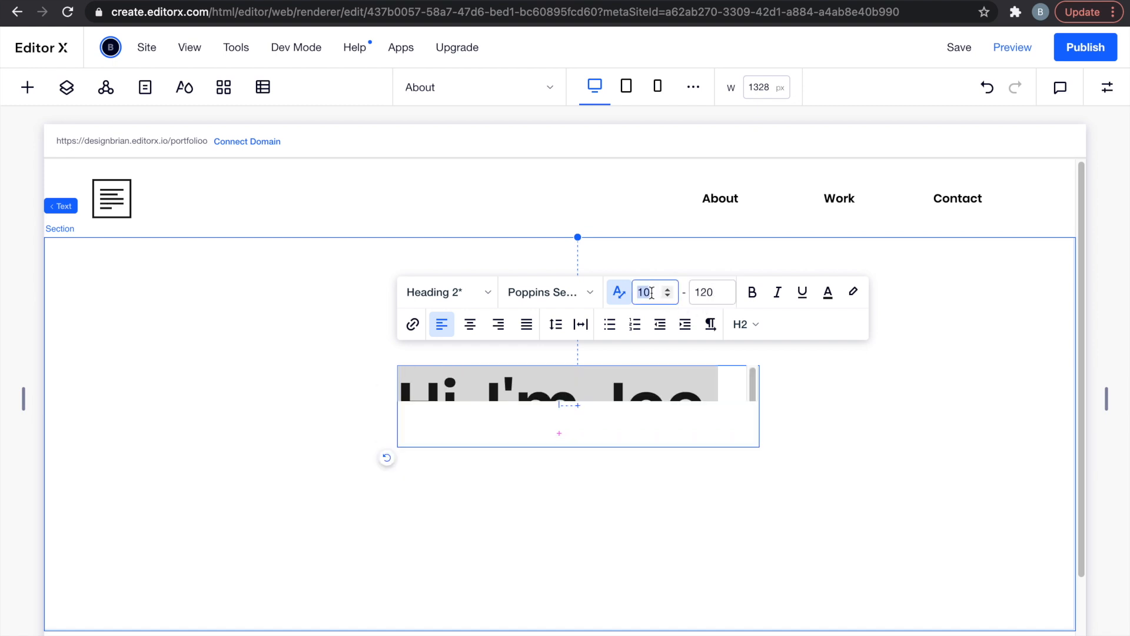
type("50")
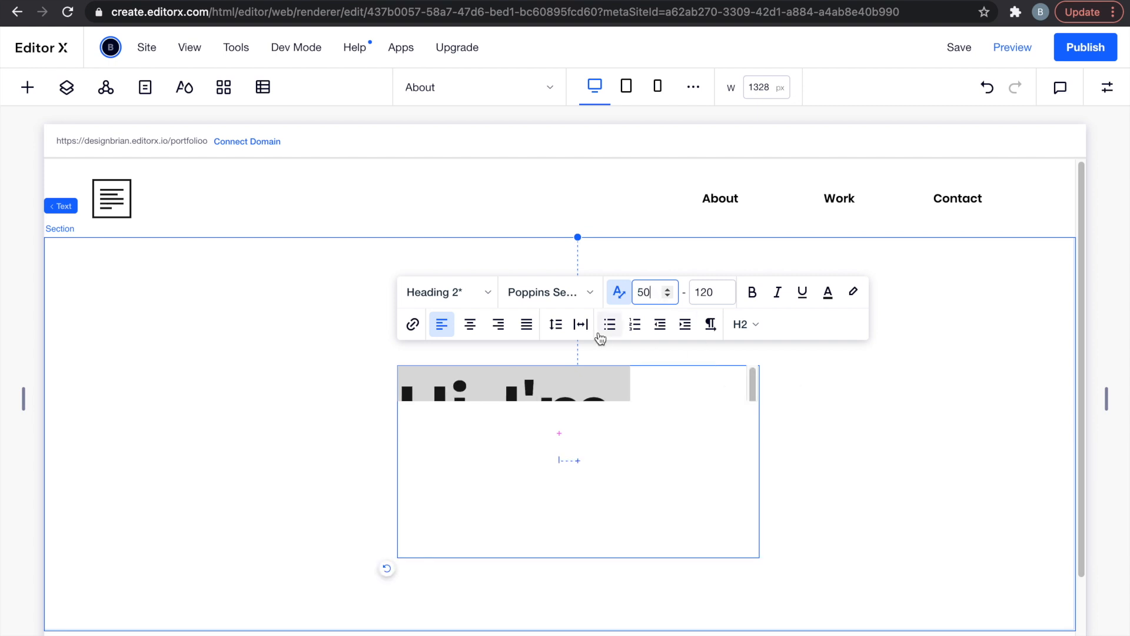
Center-align the heading, widen its box to one line, and move it toward the section centre.
left_click(470, 324)
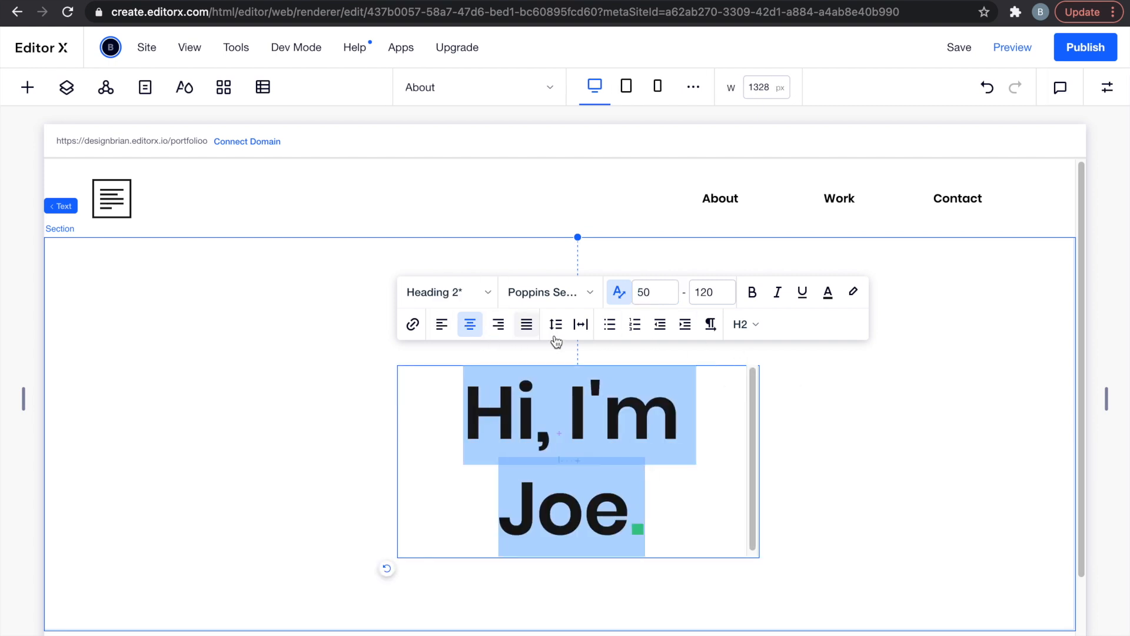
left_click(804, 398)
left_click(471, 445)
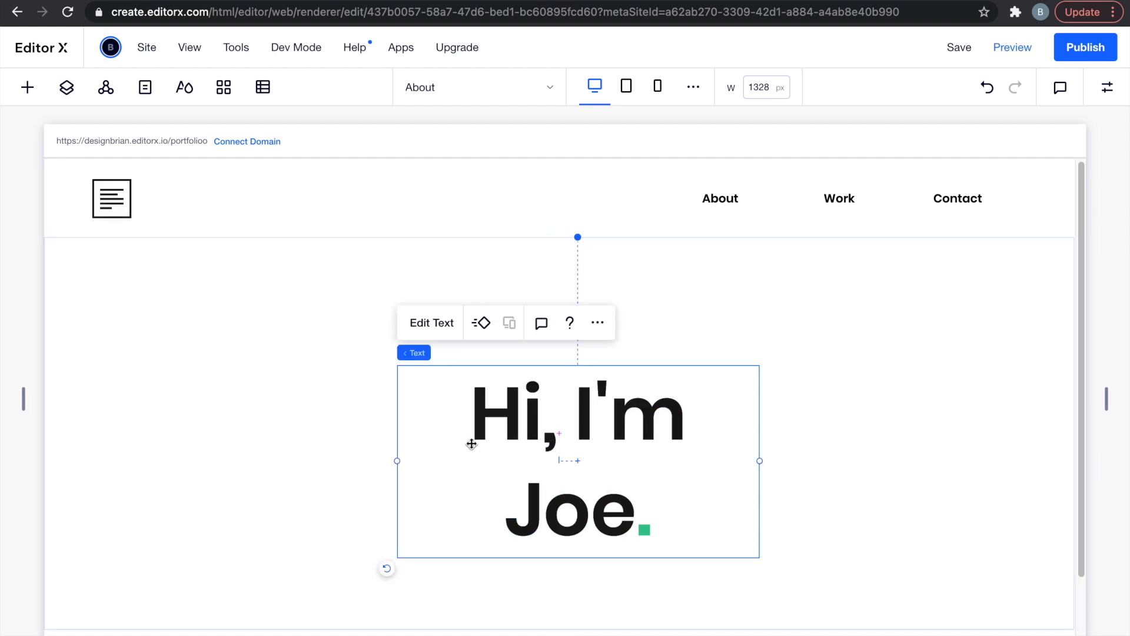
left_click_drag(396, 462, 200, 434)
left_click_drag(384, 401, 462, 380)
left_click(450, 491)
scroll(450, 491, "down", 1)
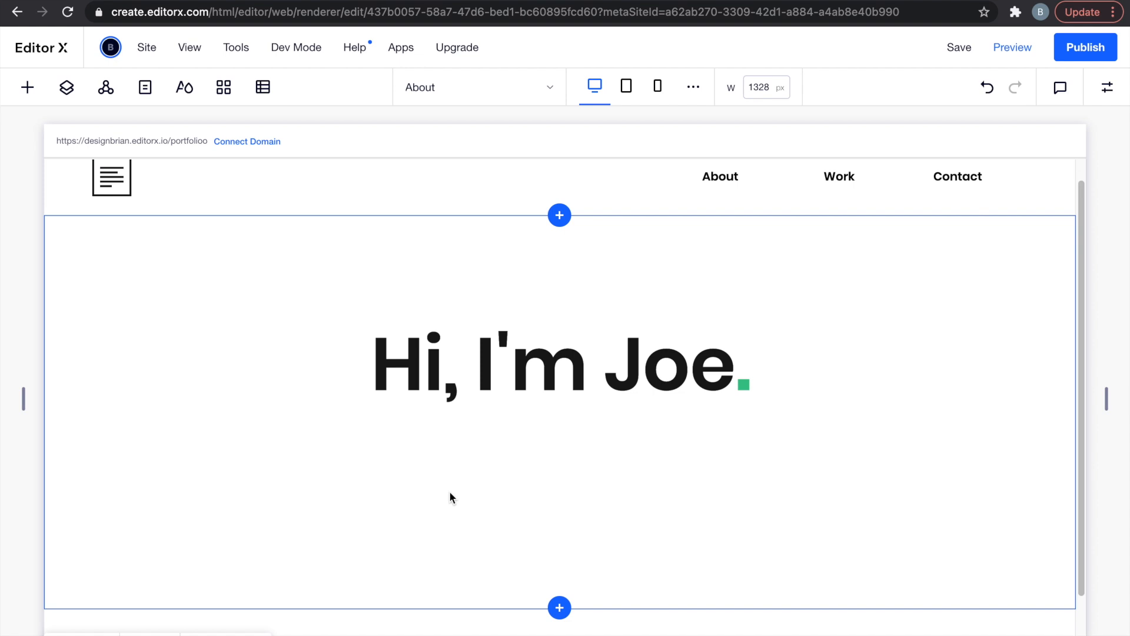
left_click(481, 358)
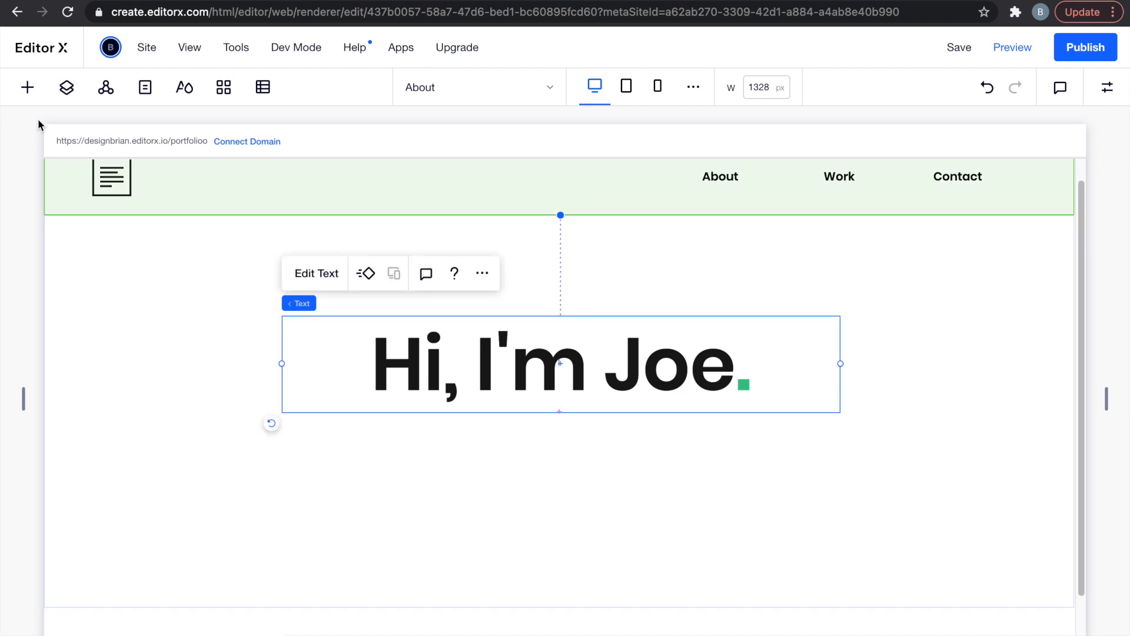
Add a paragraph below the heading reading 'I design and develop websites & apps. Feel free to check out my work below.'.
left_click(27, 94)
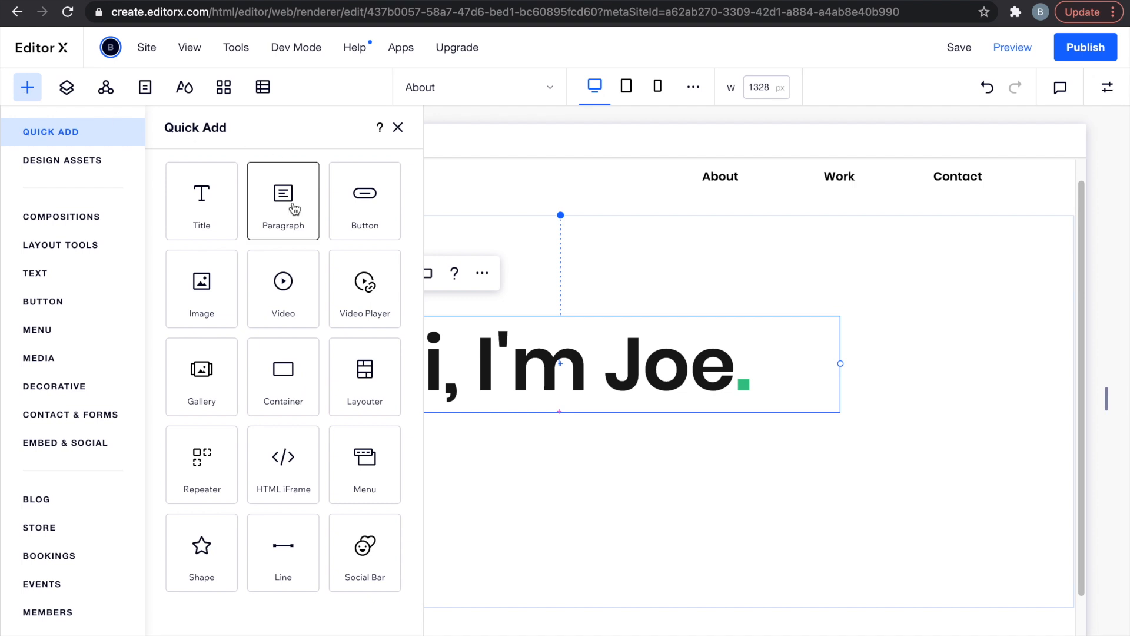
left_click_drag(285, 206, 494, 459)
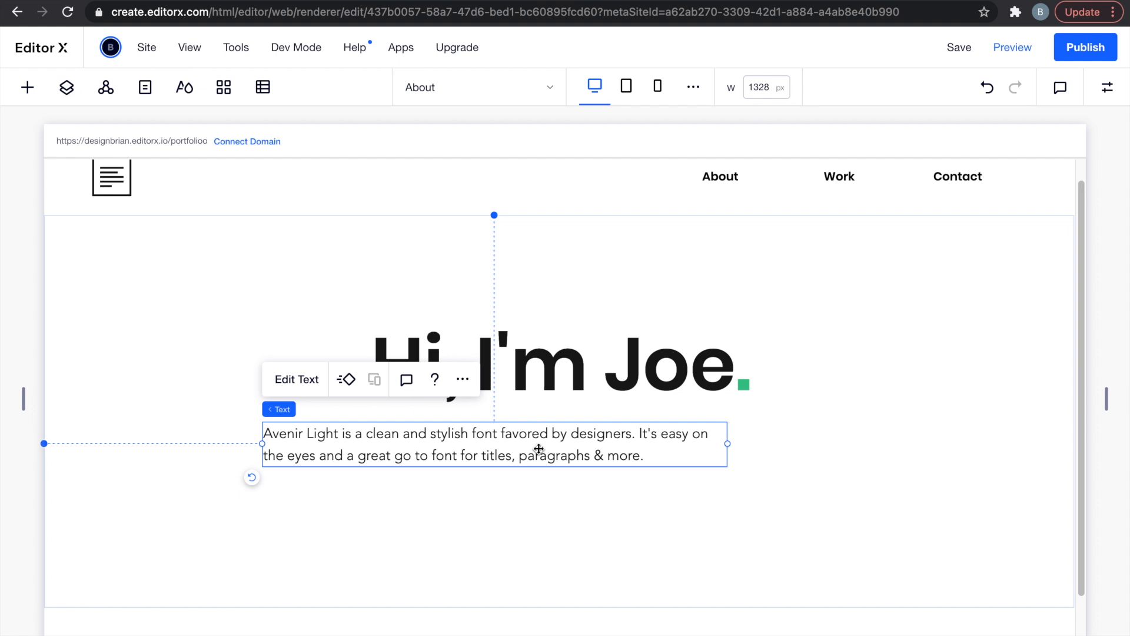
double_click(462, 431)
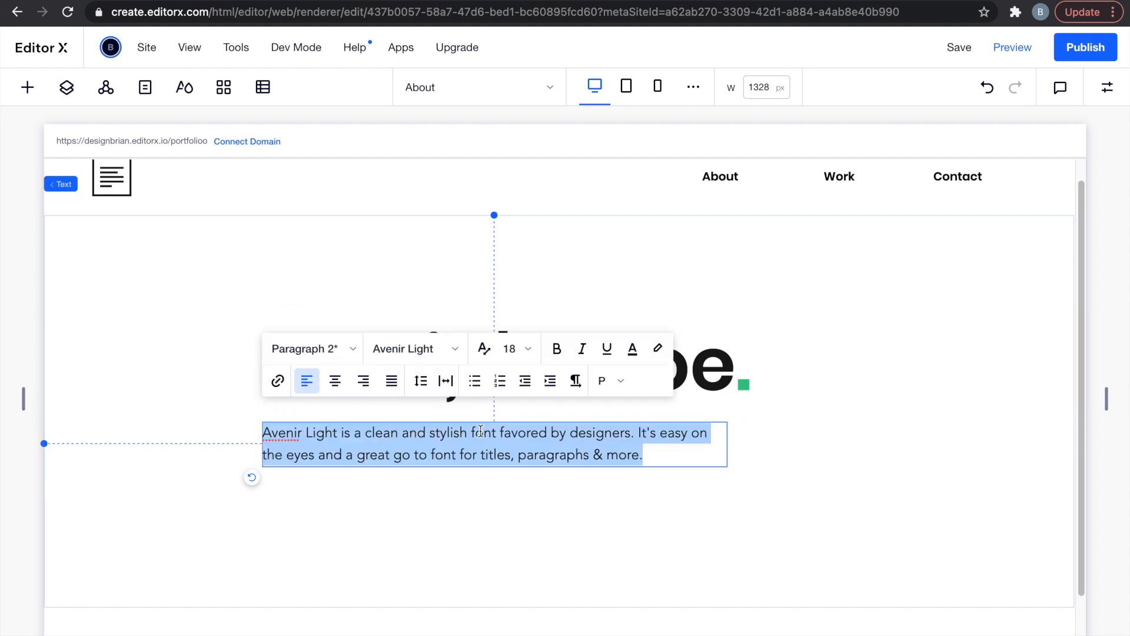
type("I design and de")
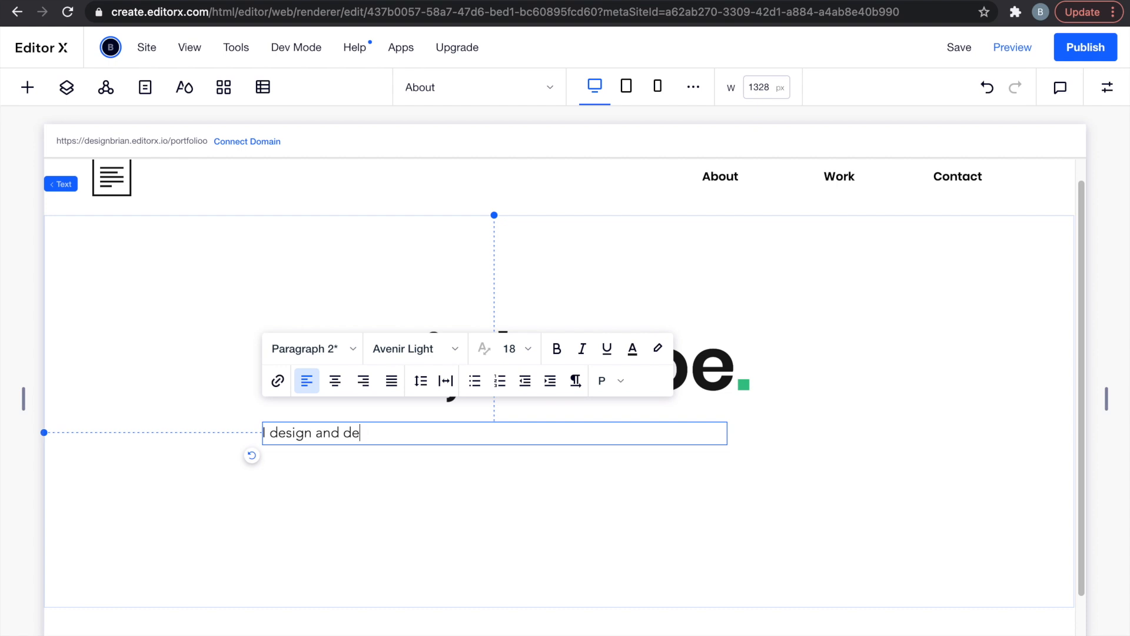
type("velop websites & apps. Feel free to check out my work")
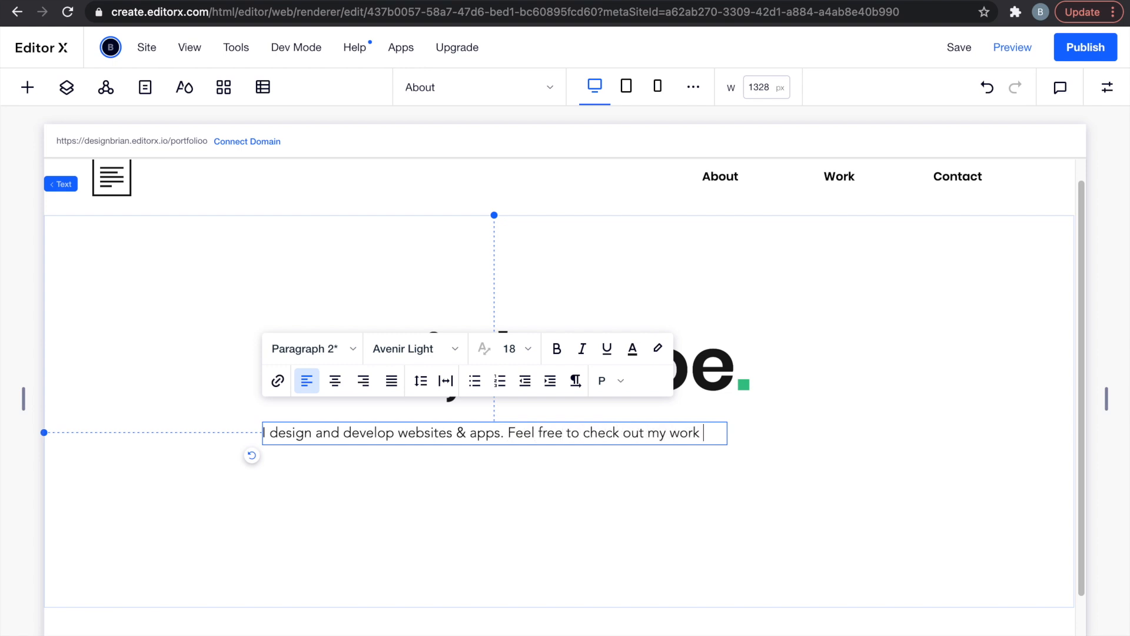
type("ow.")
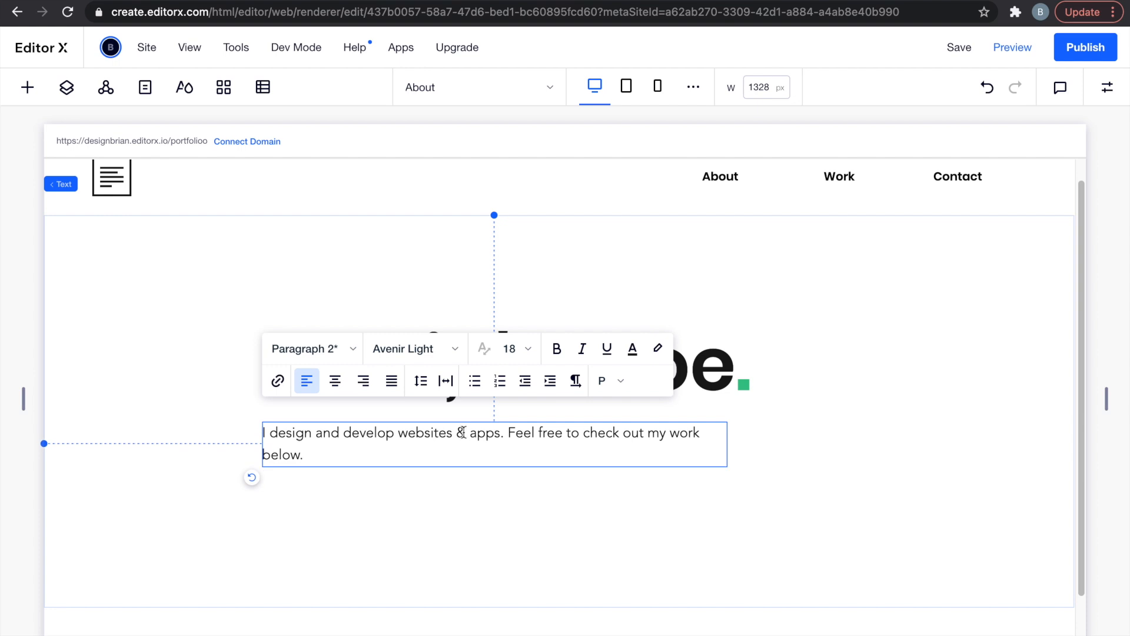
Center-align the intro paragraph text.
left_click(335, 381)
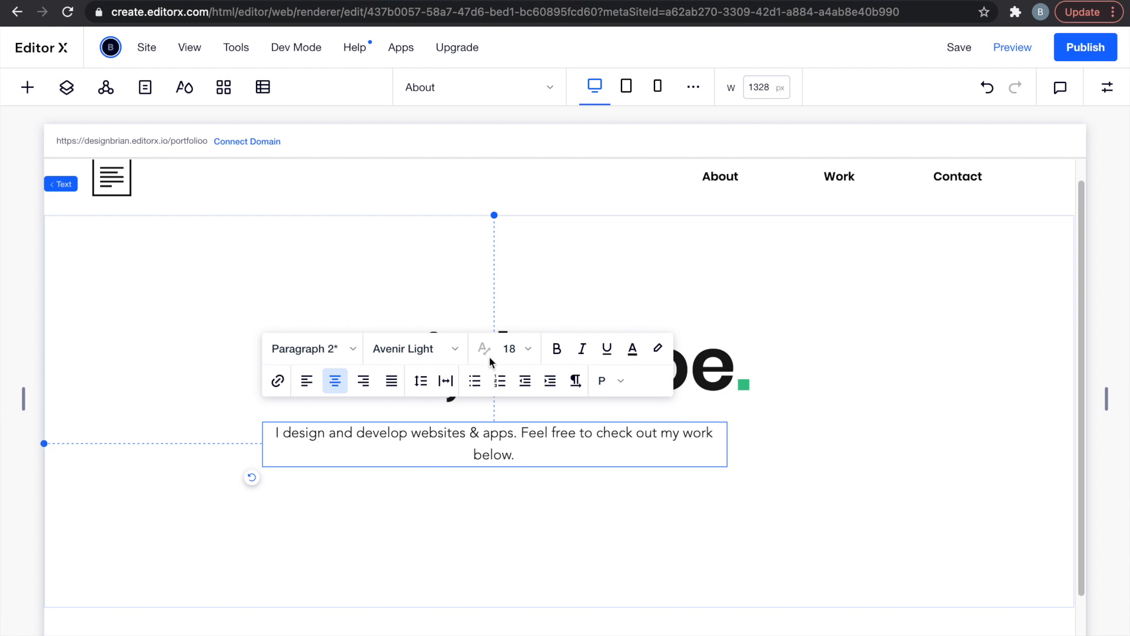
left_click(512, 348)
left_click(600, 450)
left_click(578, 511)
left_click(365, 434)
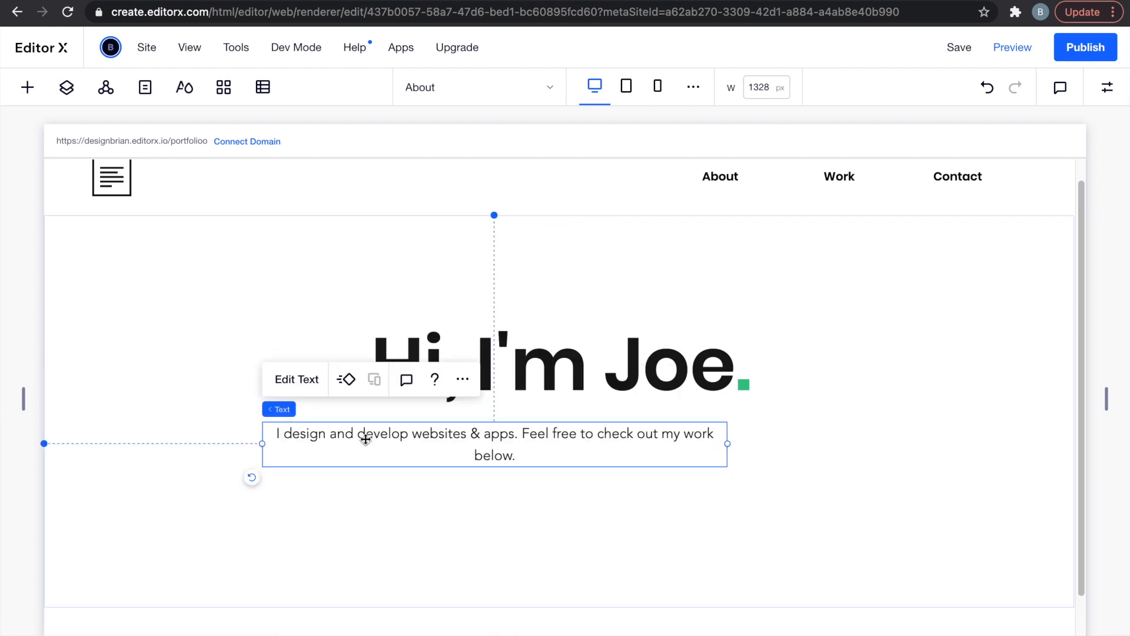
left_click(318, 379)
Make the paragraph font scale with width, minimum 24 and maximum 50.
left_click(488, 352)
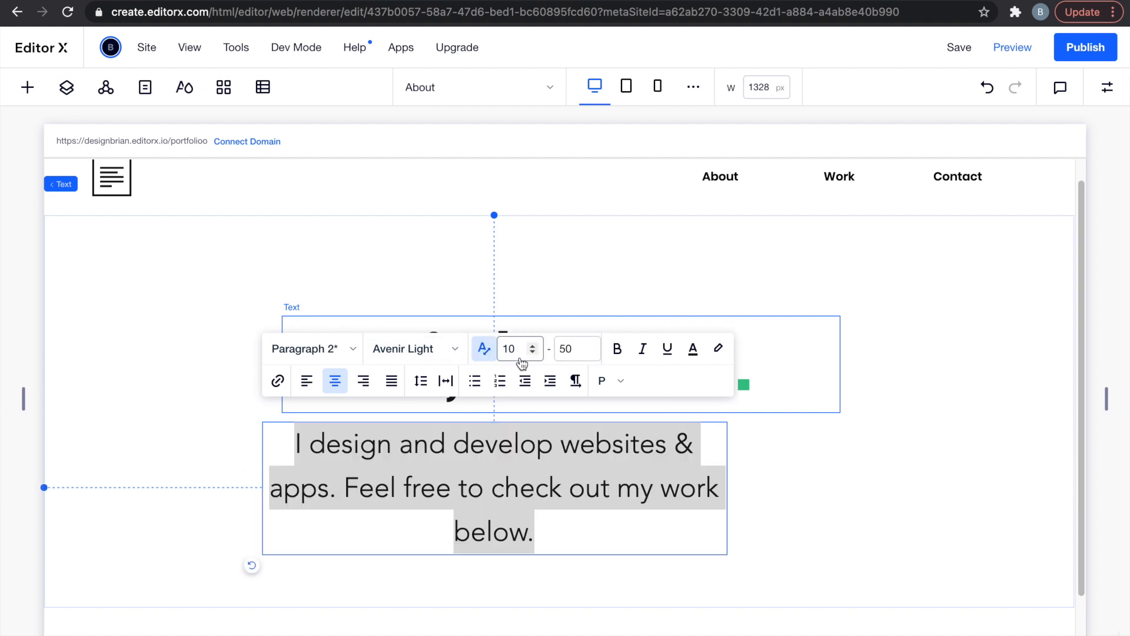
double_click(516, 347)
type("32")
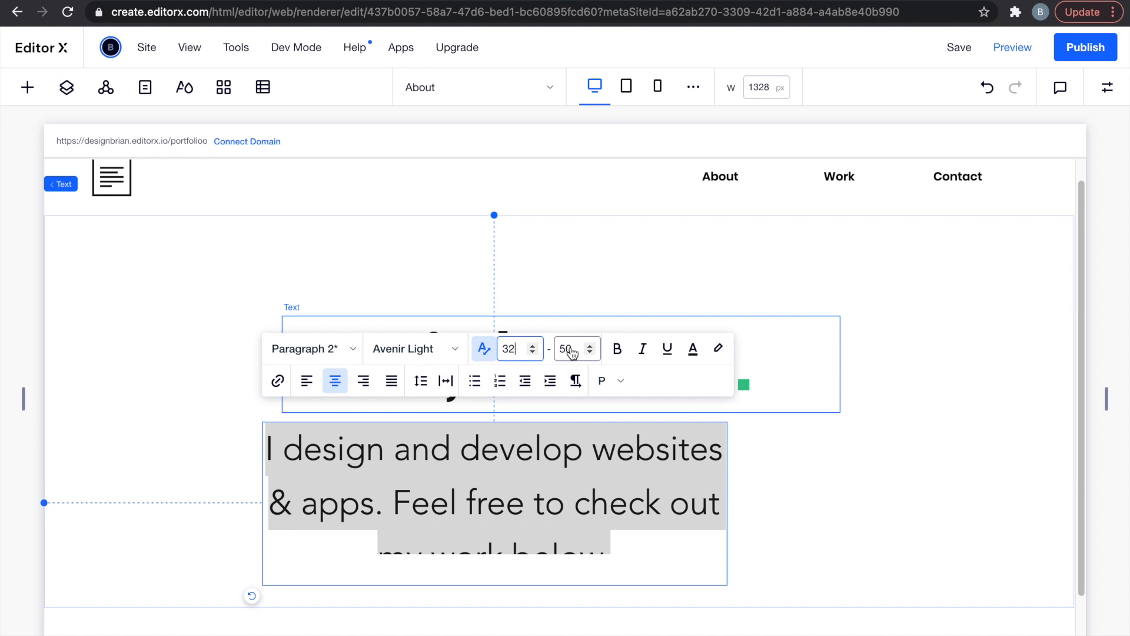
key("BackSpace")
key("BackSpace")
type("124")
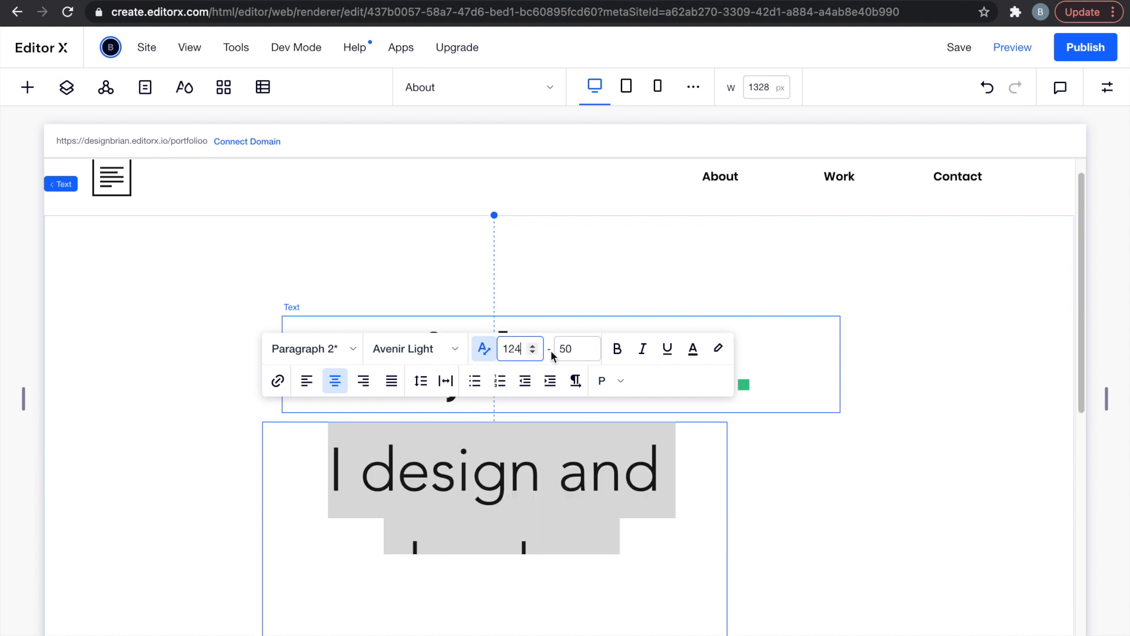
left_click(507, 351)
key("BackSpace")
left_click(569, 348)
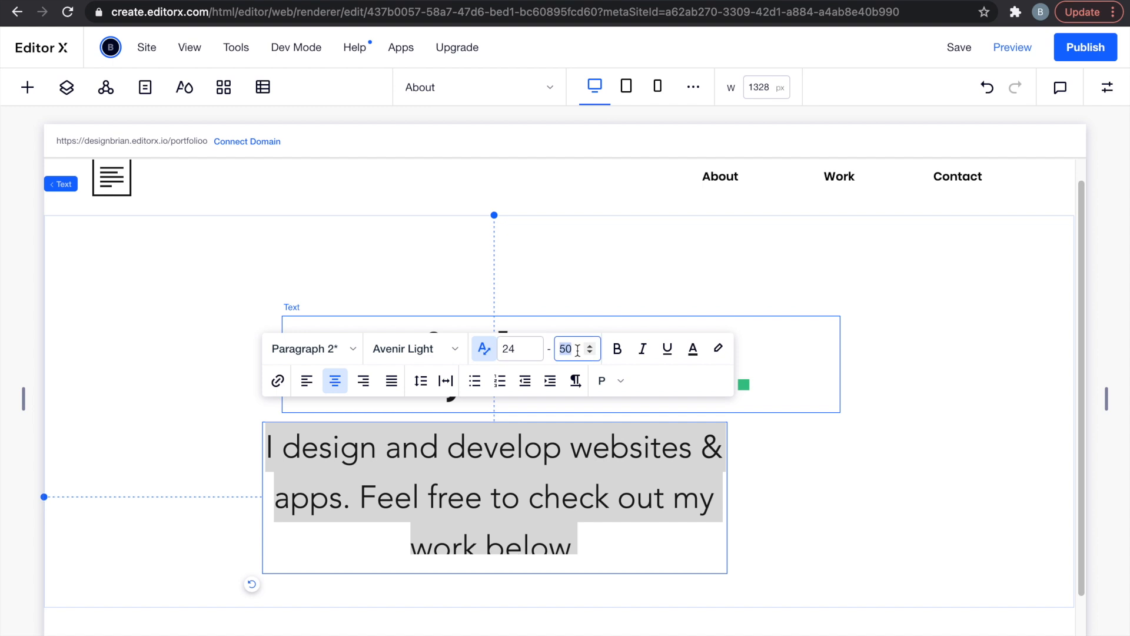
type("50")
left_click(787, 474)
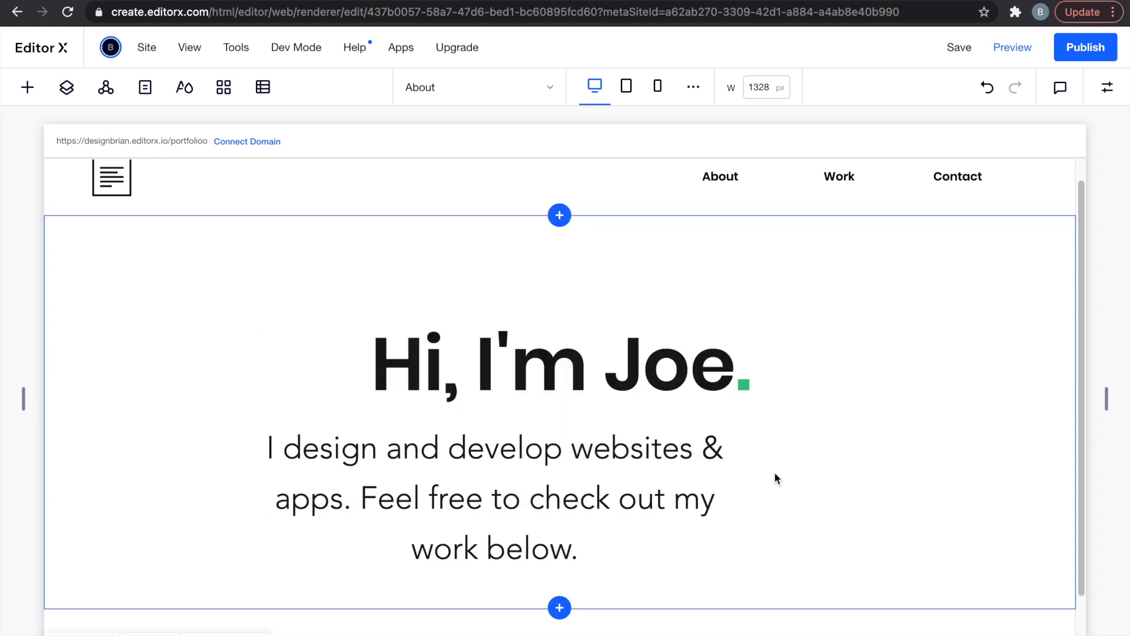
Widen the paragraph to two lines and position it under the heading.
left_click(634, 454)
left_click_drag(729, 498, 886, 485)
mouse_move(658, 444)
left_mouse_down()
mouse_move(698, 444)
mouse_move(641, 451)
left_mouse_up()
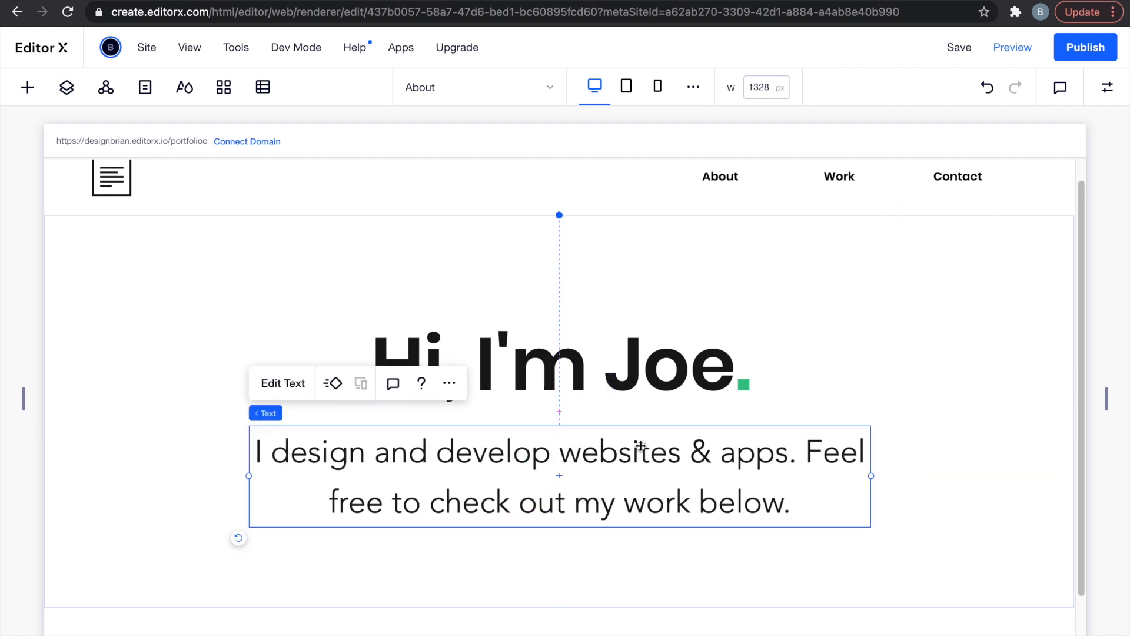
Stack the heading and paragraph together, nudge the stack up, and view the tablet breakpoint.
left_click(564, 376, "shift")
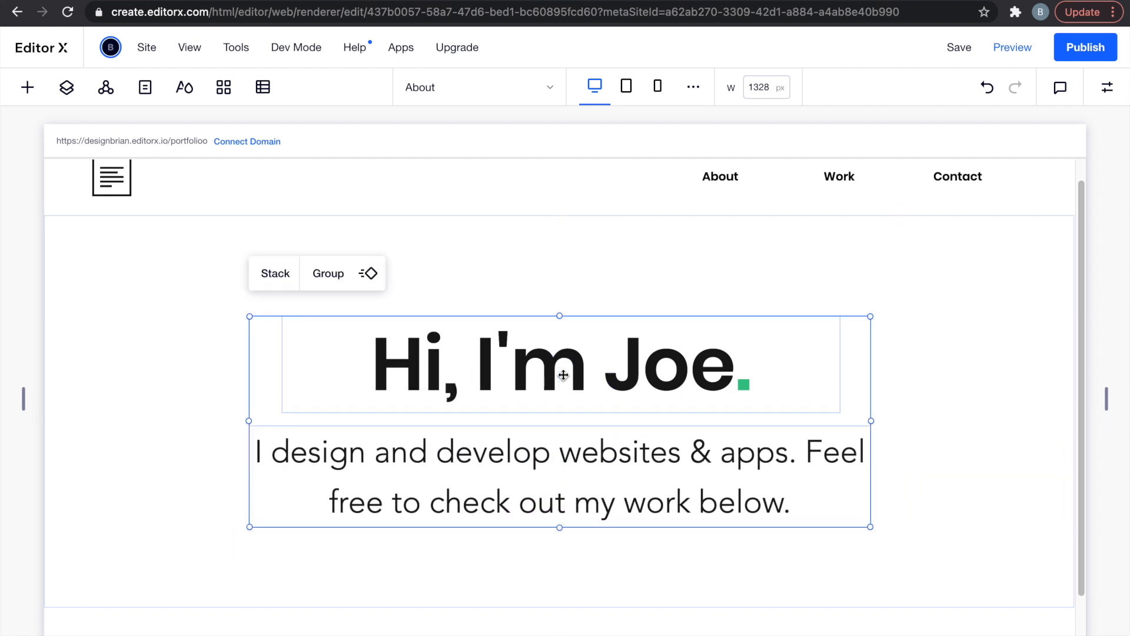
left_click(278, 274)
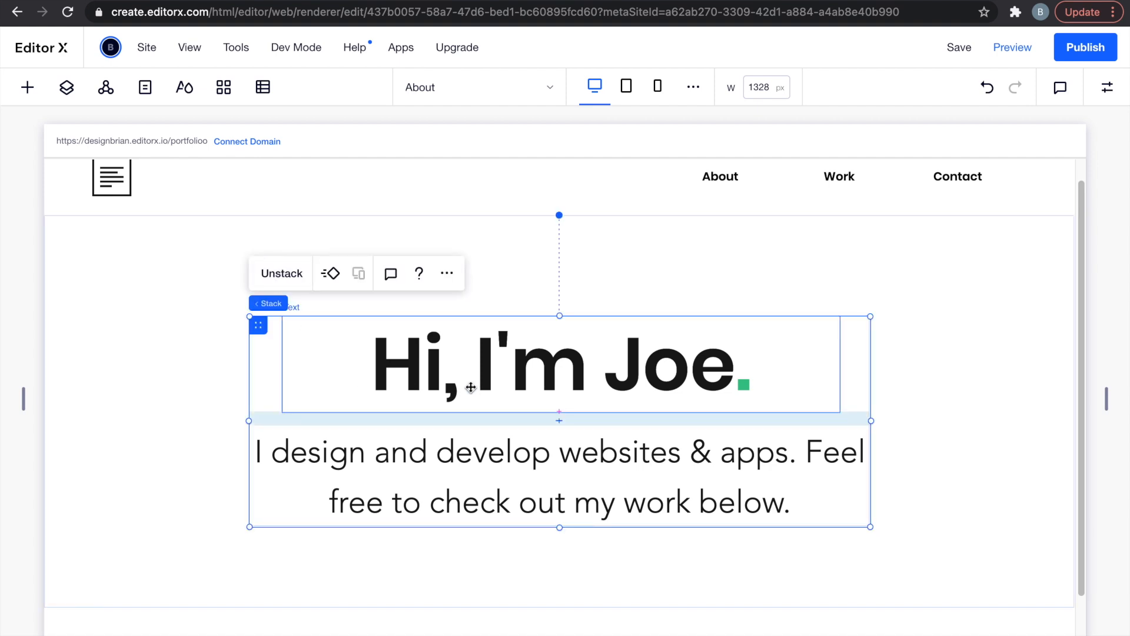
left_click_drag(259, 327, 257, 319)
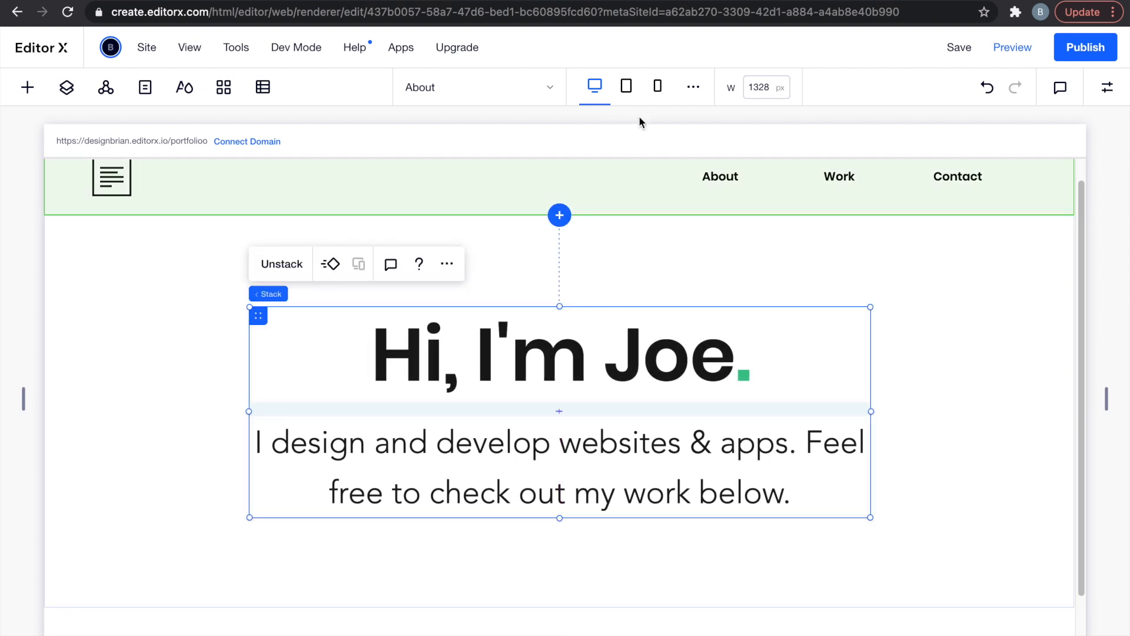
left_click(628, 94)
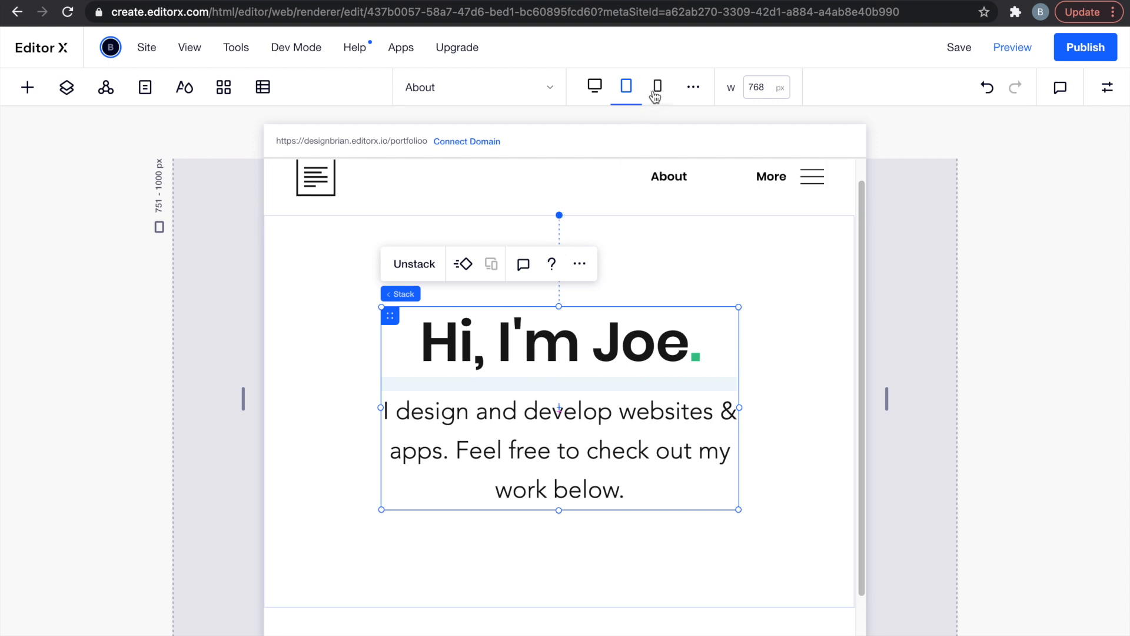
On the mobile layout, set the heading-paragraph stack's width to 80%.
left_click(656, 92)
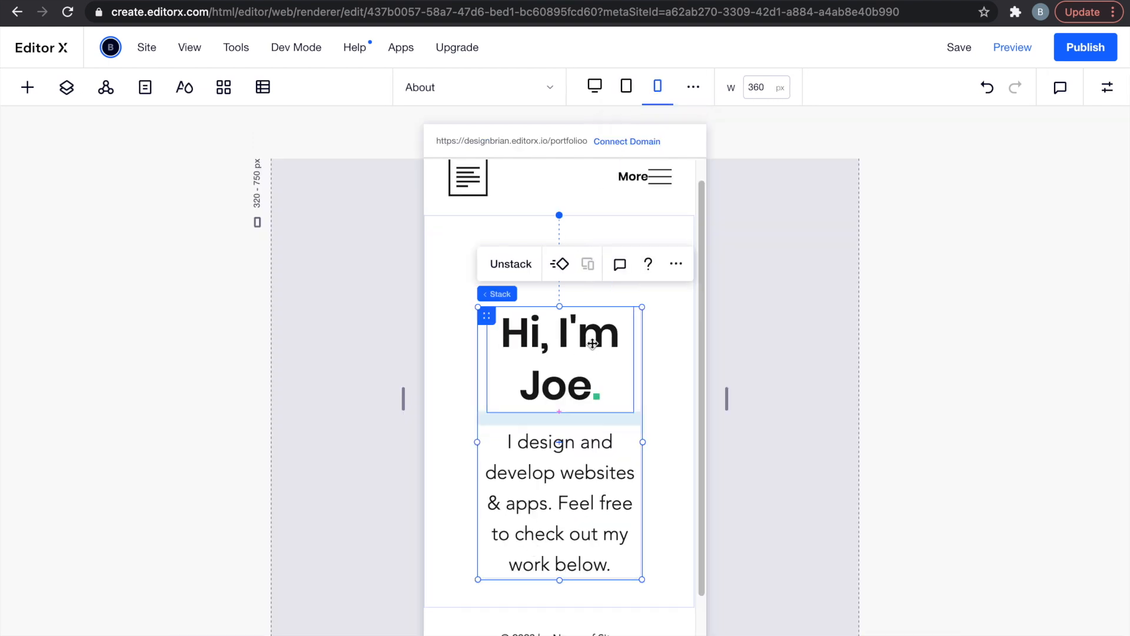
left_click(1108, 87)
left_click(982, 382)
type("80")
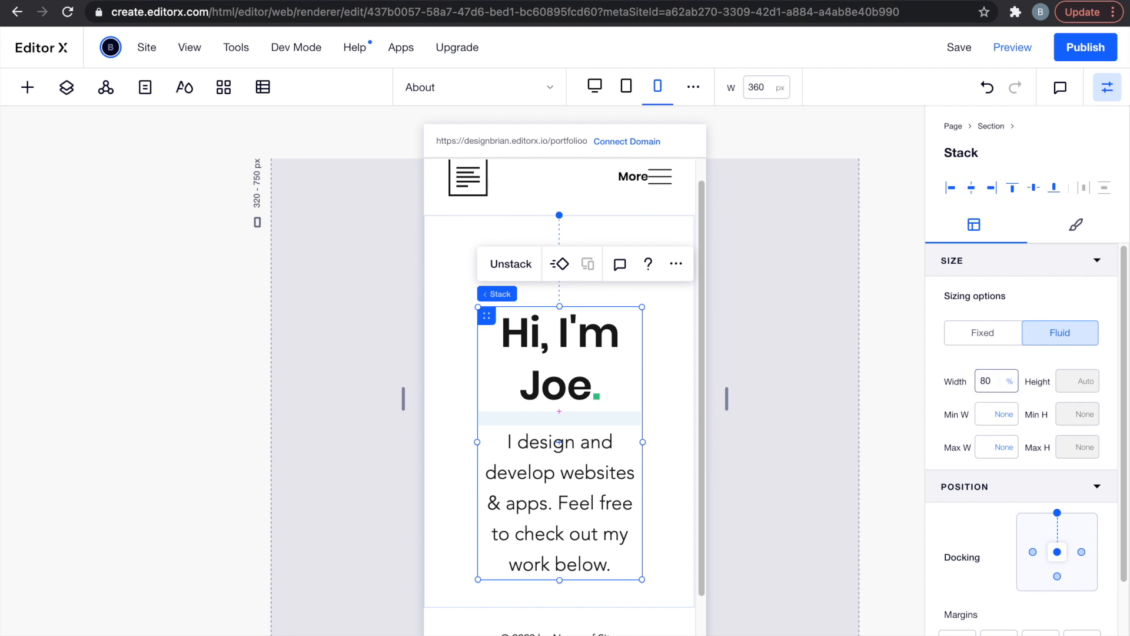
key("Return")
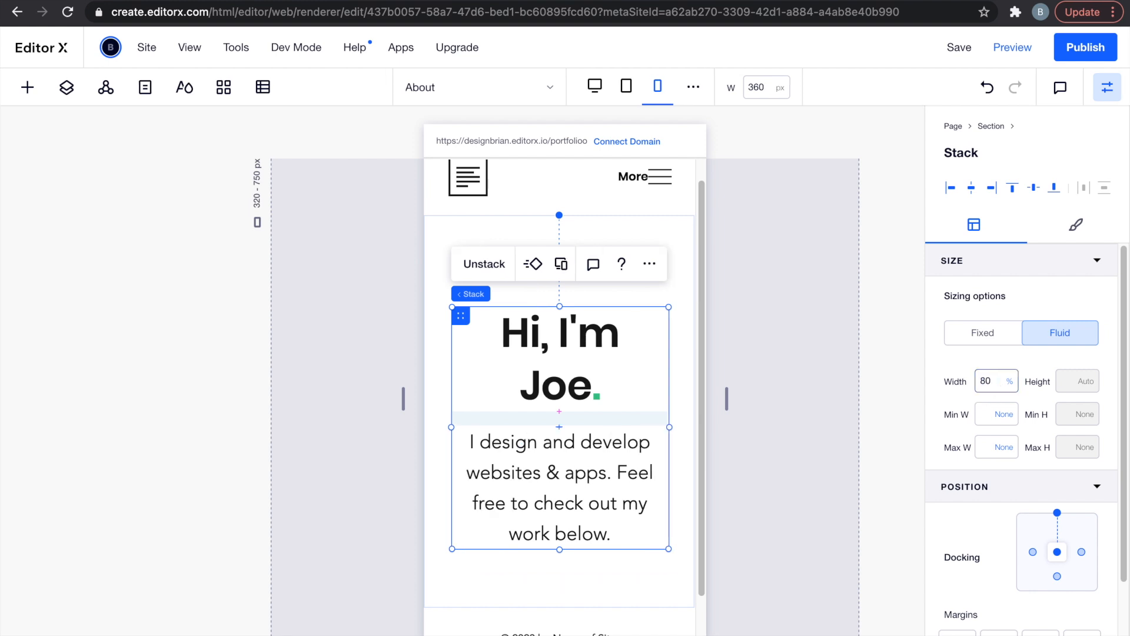
Set the heading's font size to 40 on mobile.
left_click(560, 318)
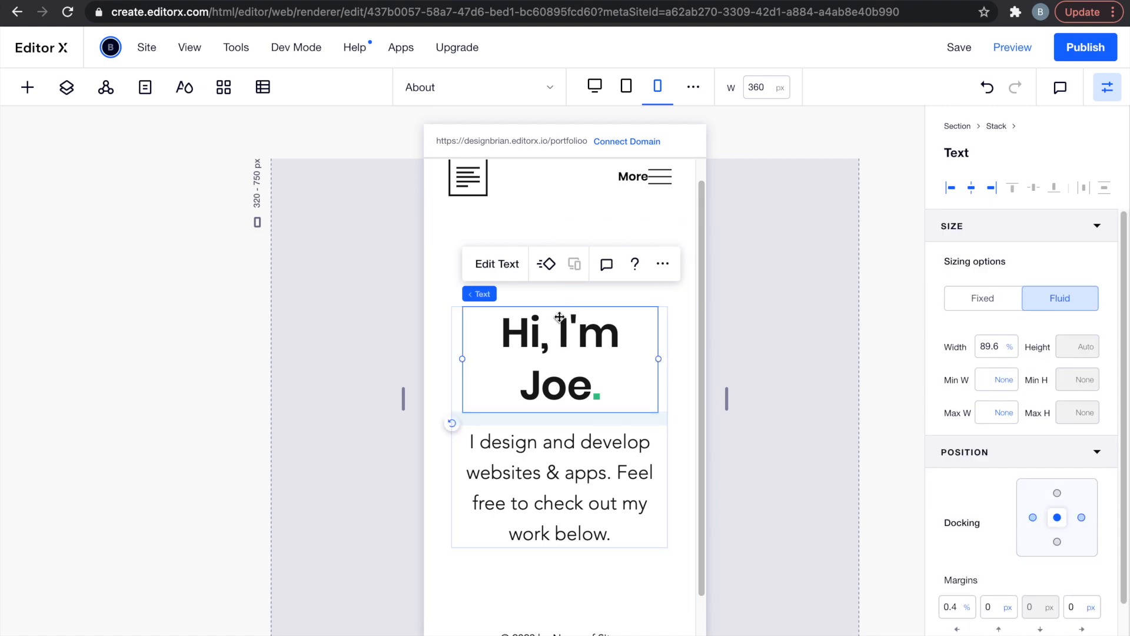
left_click(504, 266)
left_click(489, 233)
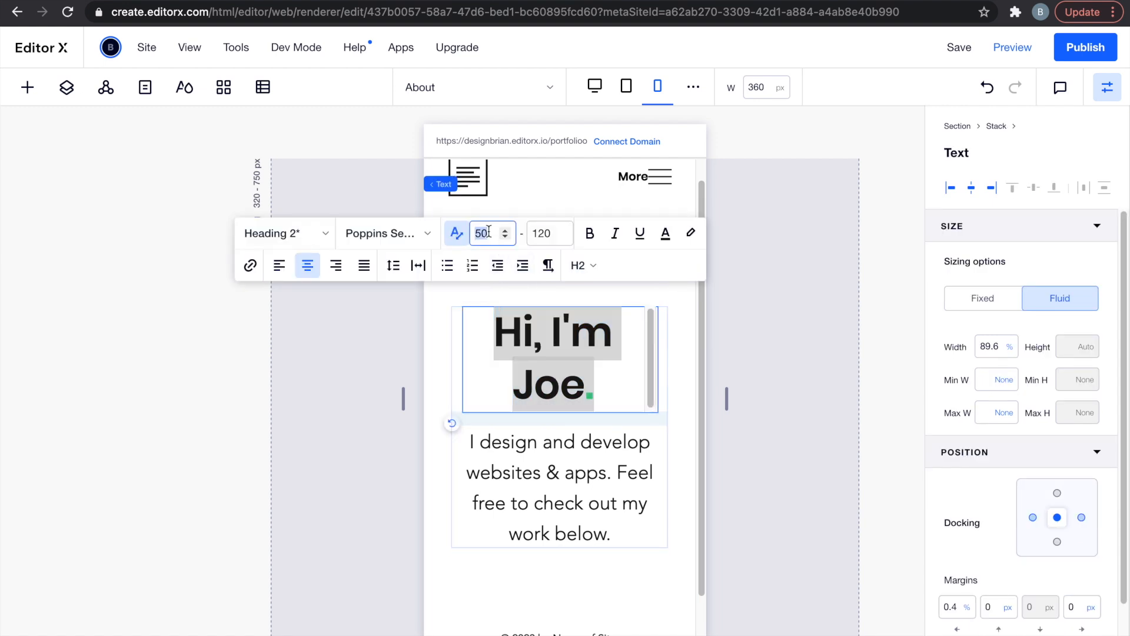
type("40")
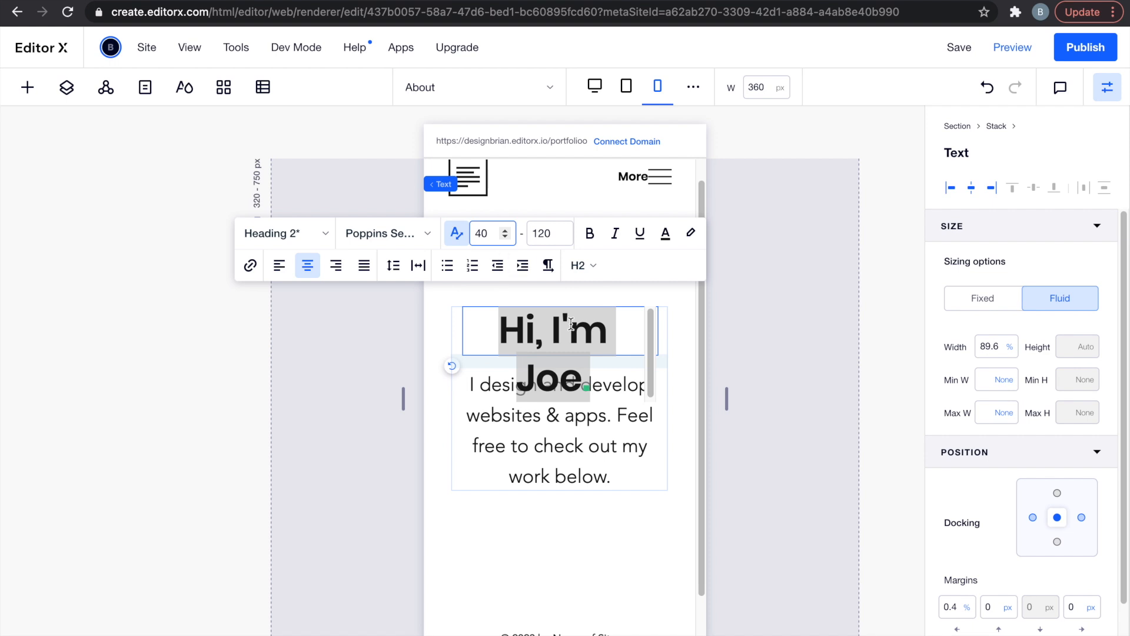
left_click(754, 380)
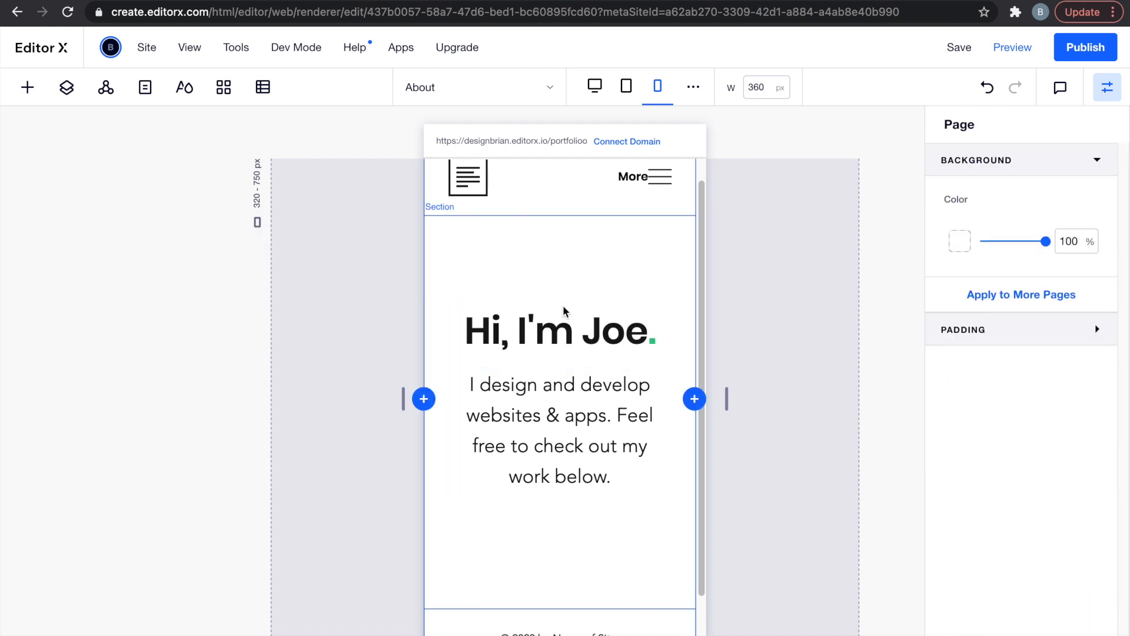
Hide the header's horizontal menu on tablet and mobile, keeping it on desktop.
left_click(626, 89)
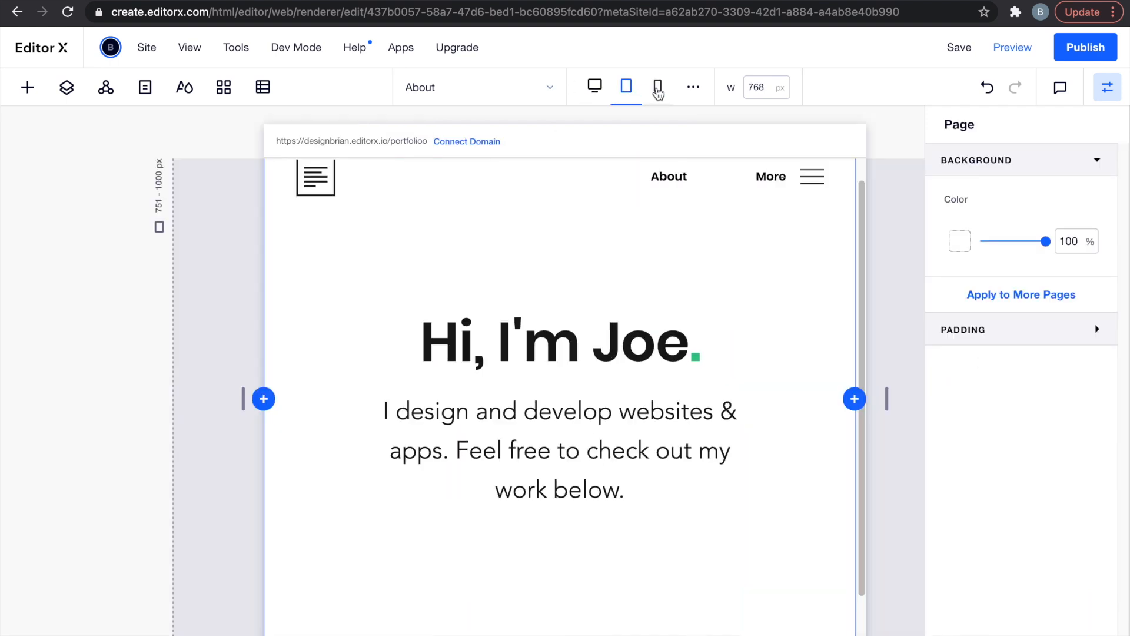
left_click(598, 88)
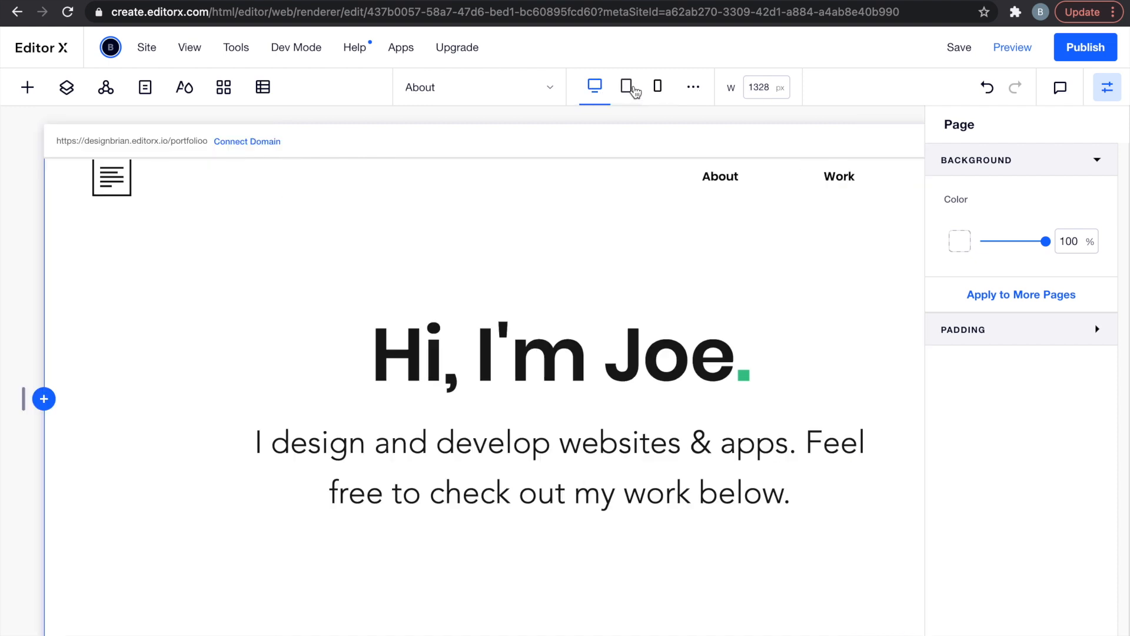
left_click(628, 91)
left_click(676, 179)
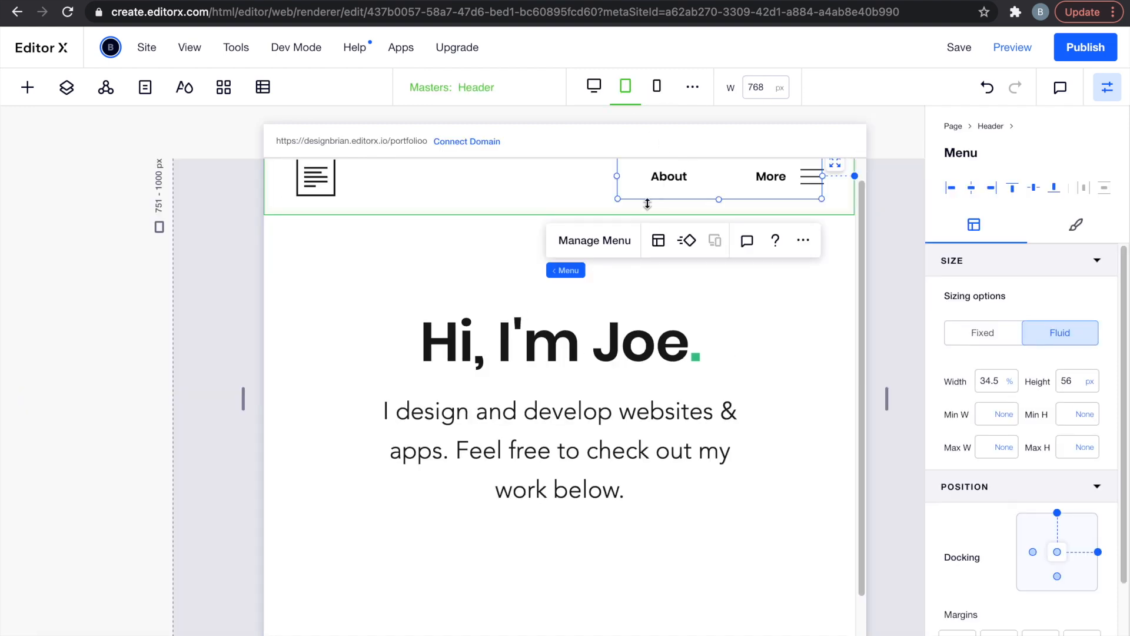
left_click(800, 240)
left_click(852, 432)
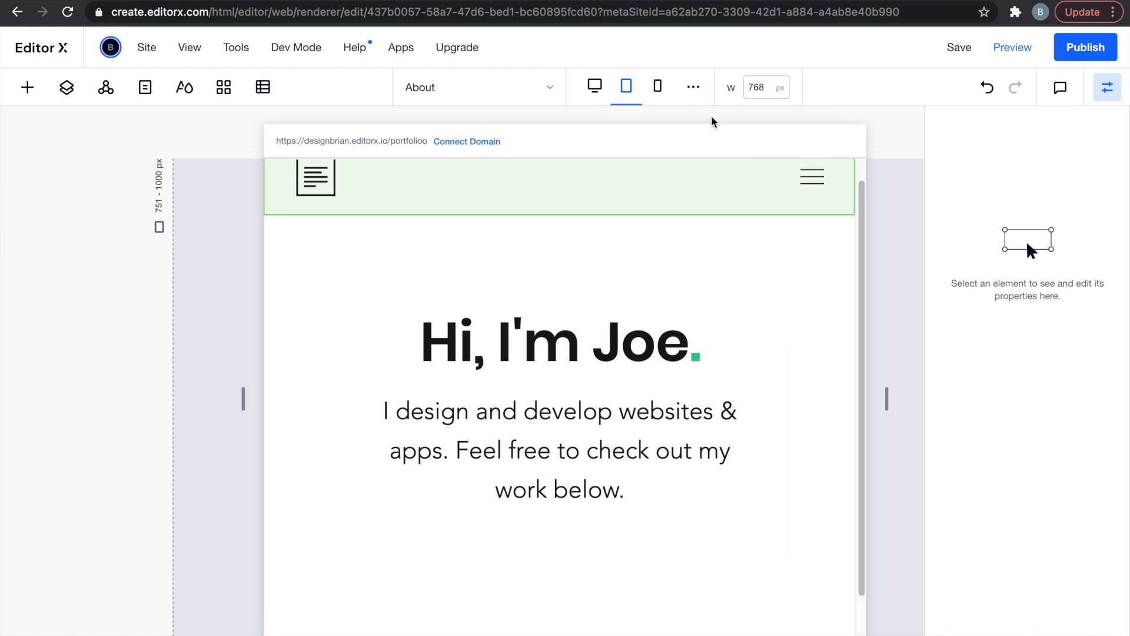
left_click(658, 86)
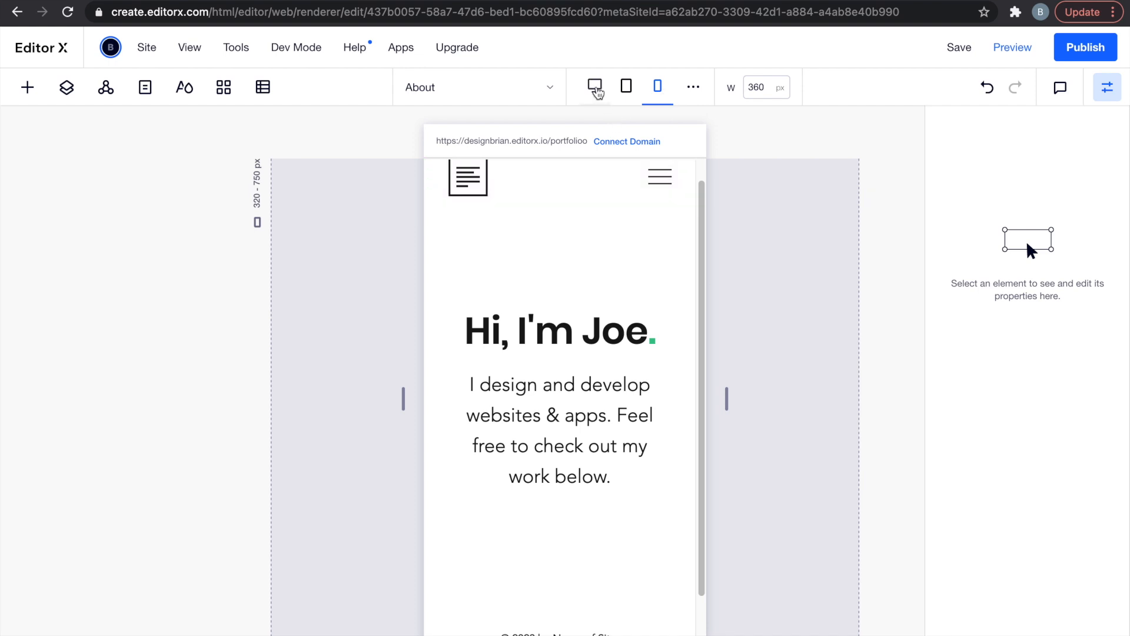
left_click(595, 88)
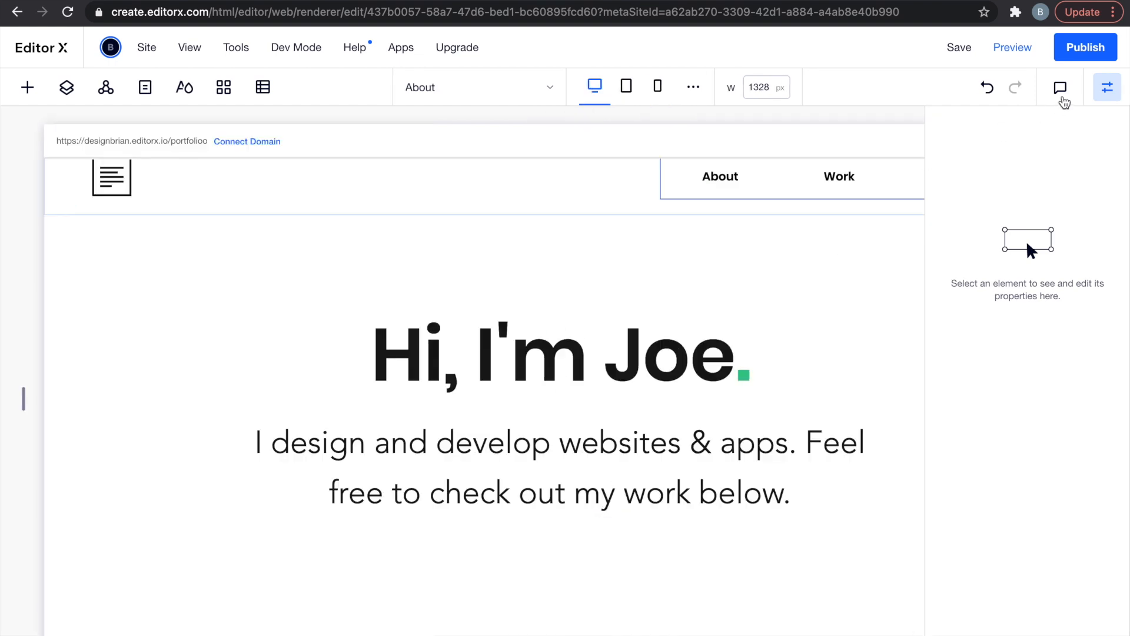
left_click(1107, 88)
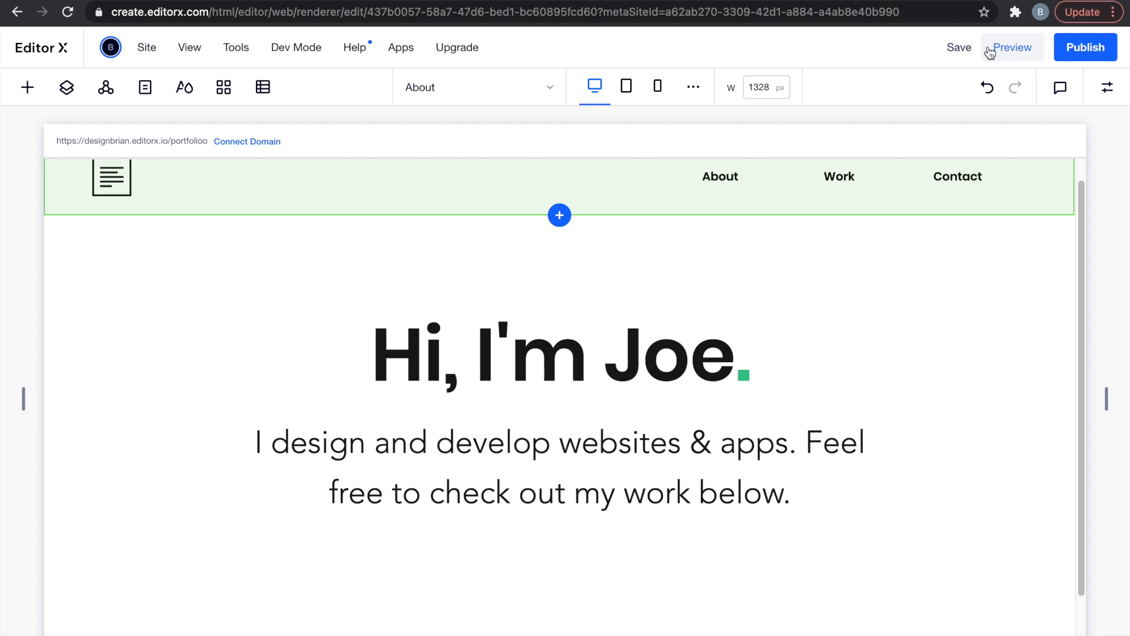
Save the site, then add a blank section below the 'Hi, I'm Joe' hero section.
left_click(959, 47)
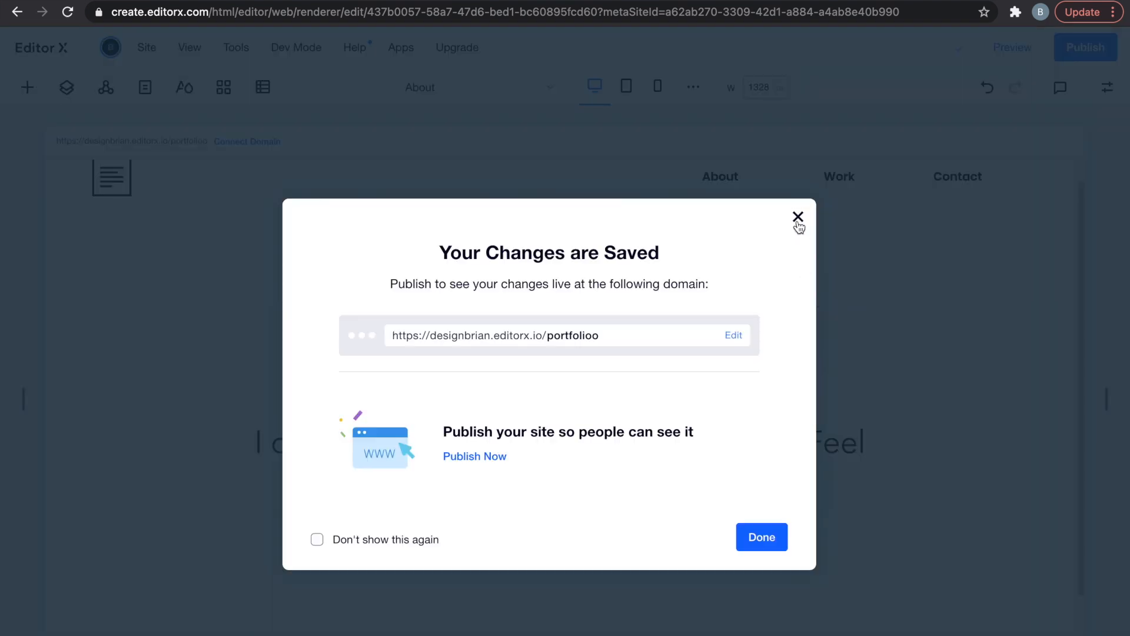
left_click(799, 219)
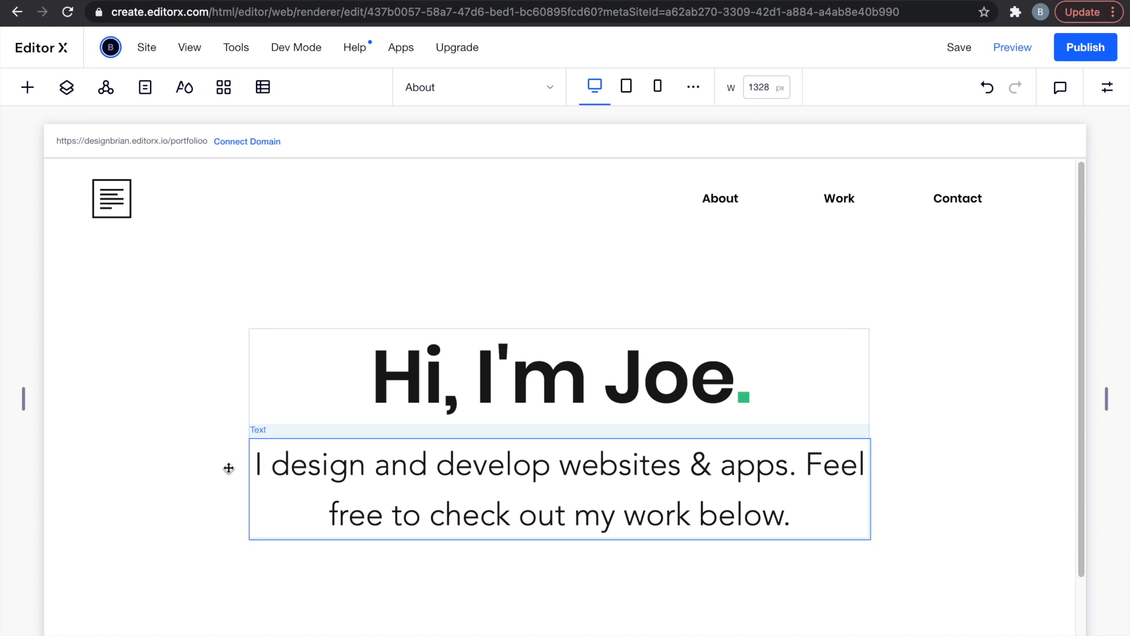
scroll(212, 461, "down", 2)
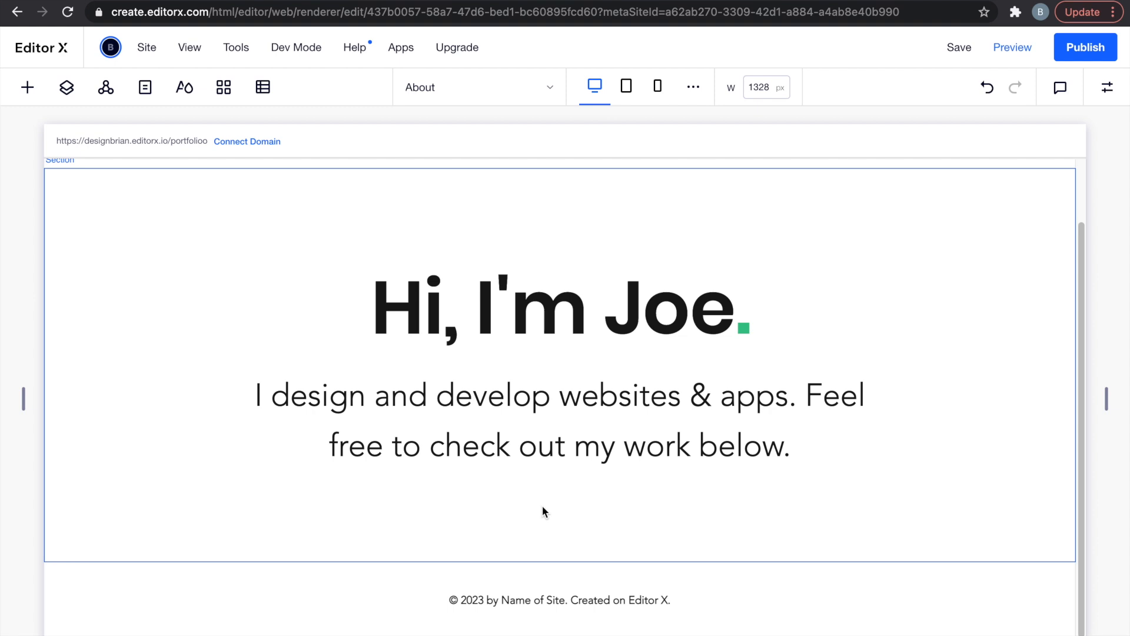
mouse_move(543, 557)
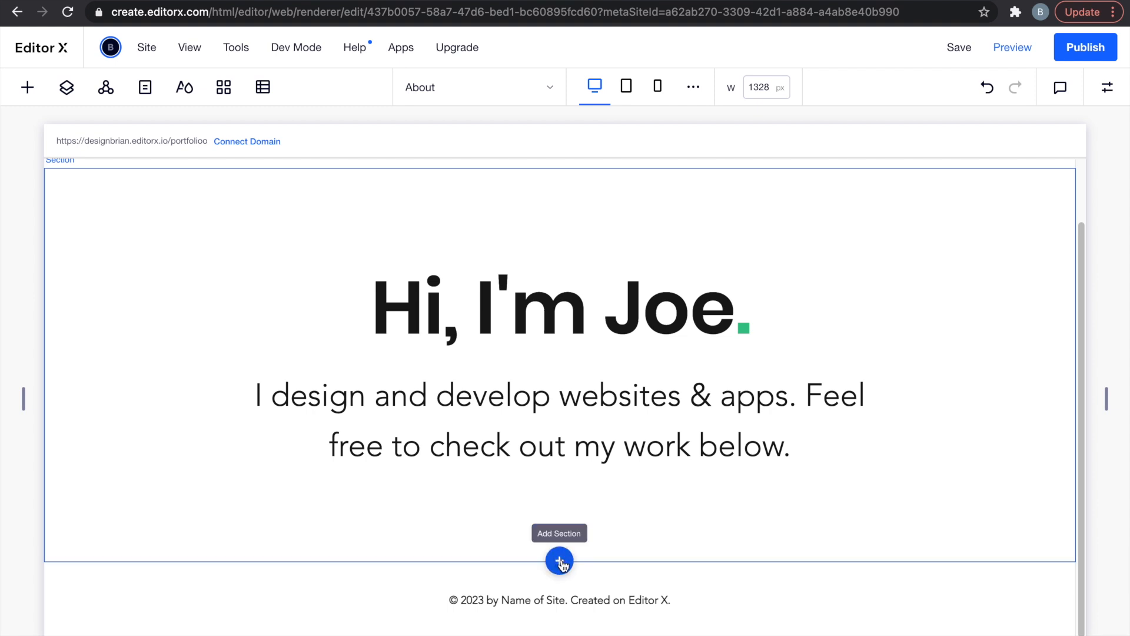
left_click(560, 562)
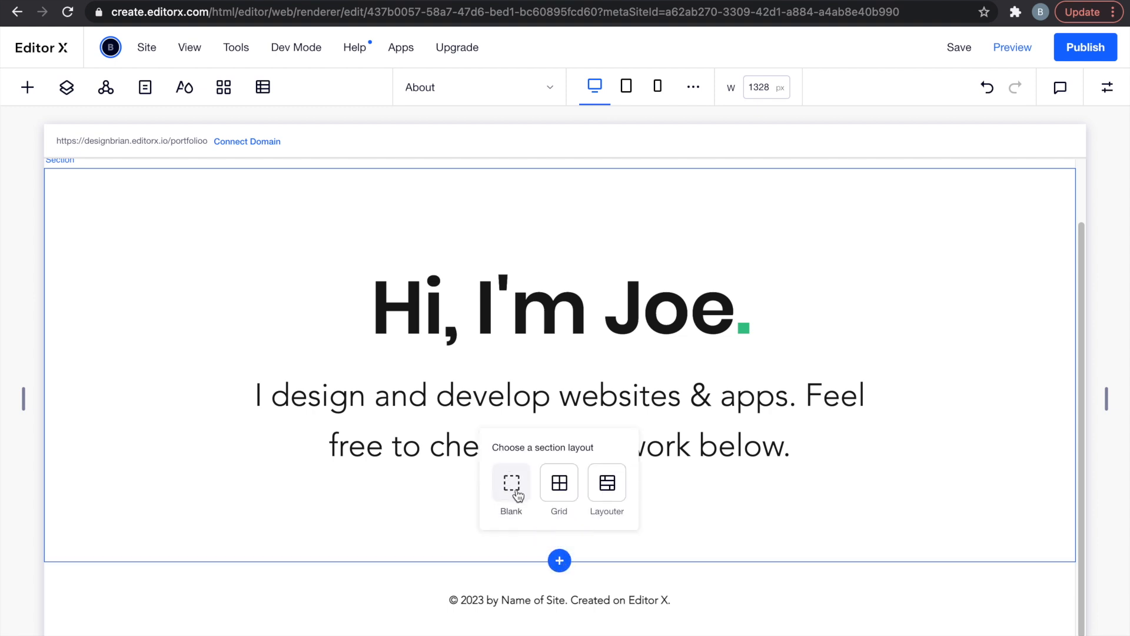
left_click(512, 486)
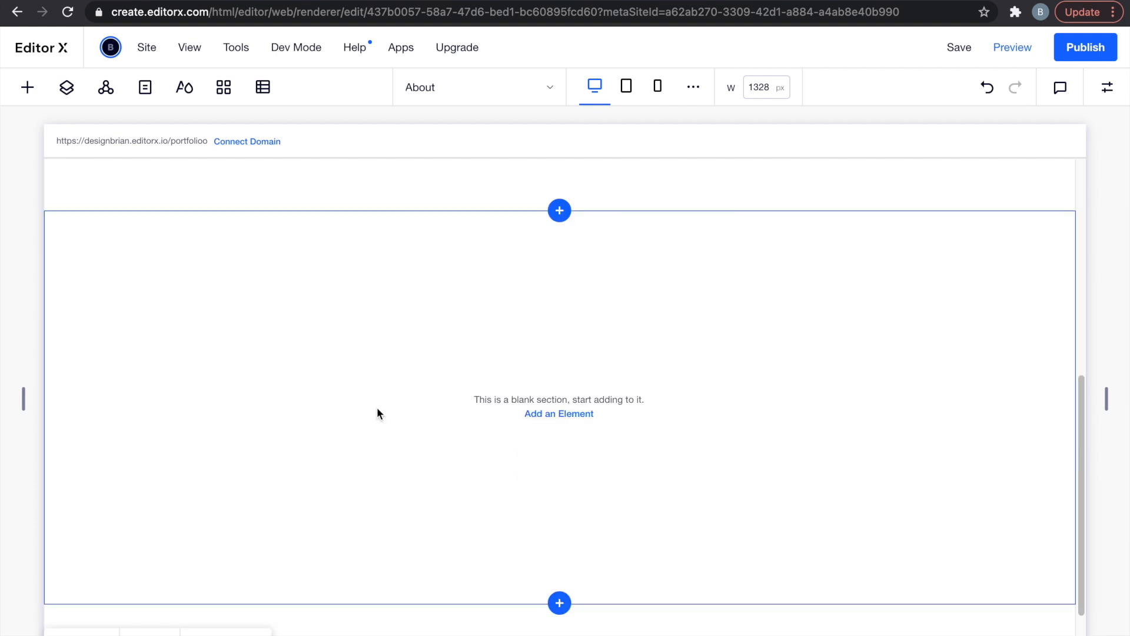
left_click(26, 90)
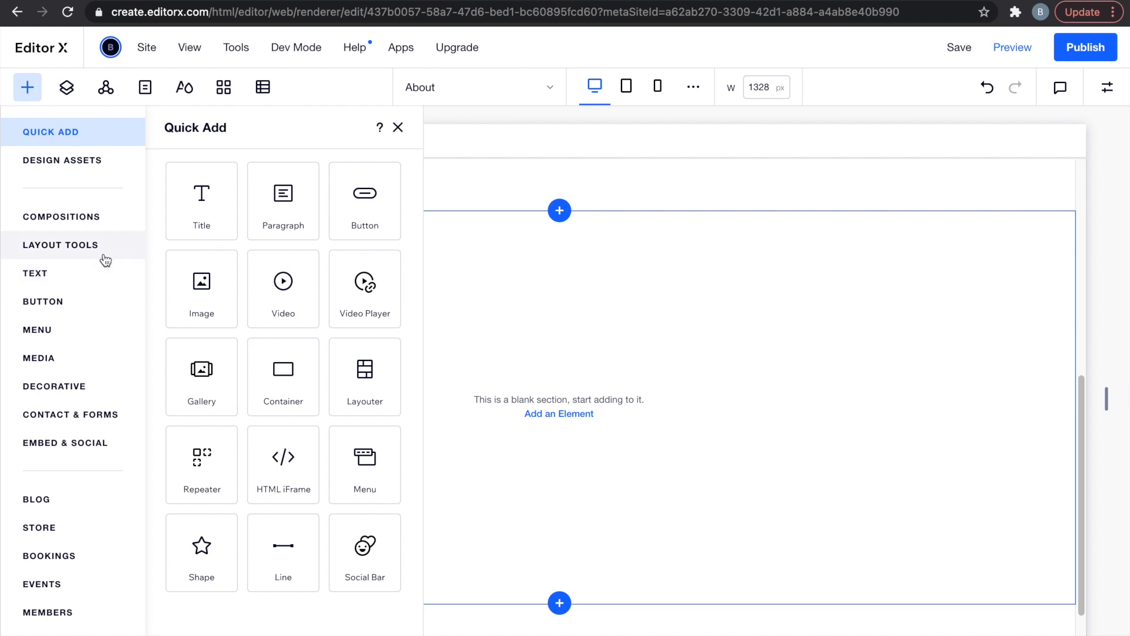
Insert the three-item image repeater from Layout Tools > Repeaters into the new section.
left_click(104, 223)
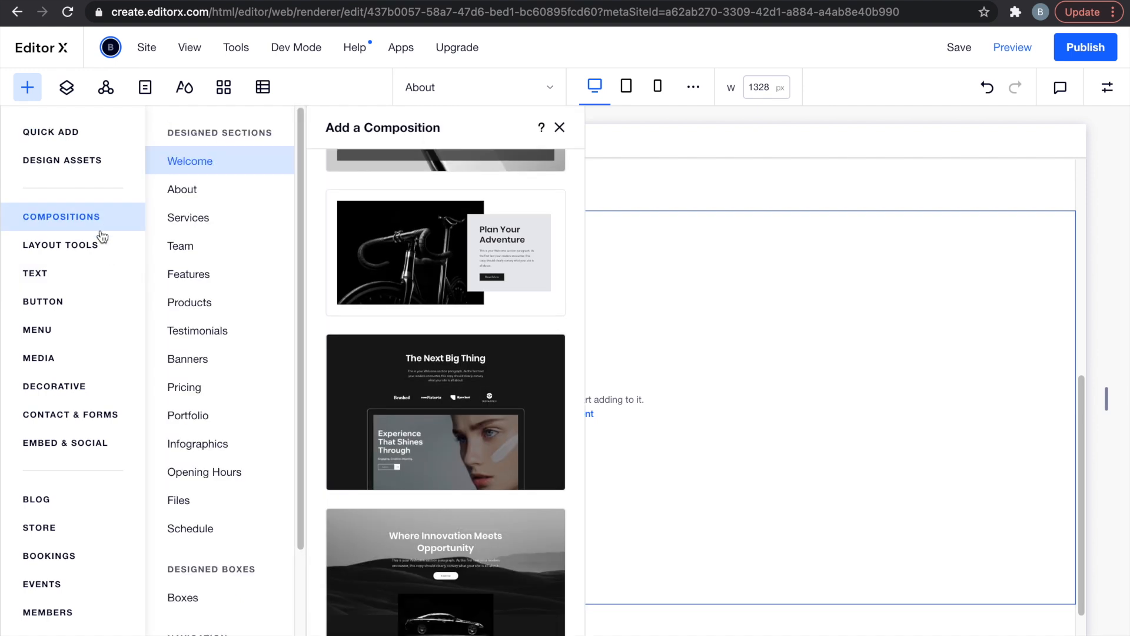
left_click(96, 247)
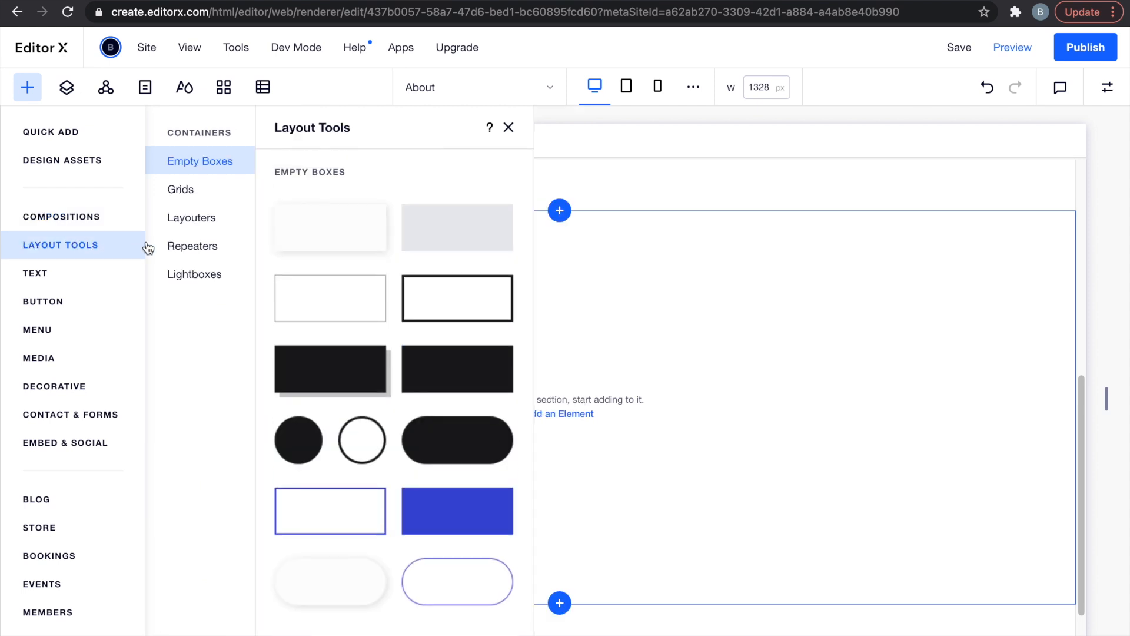
left_click(199, 250)
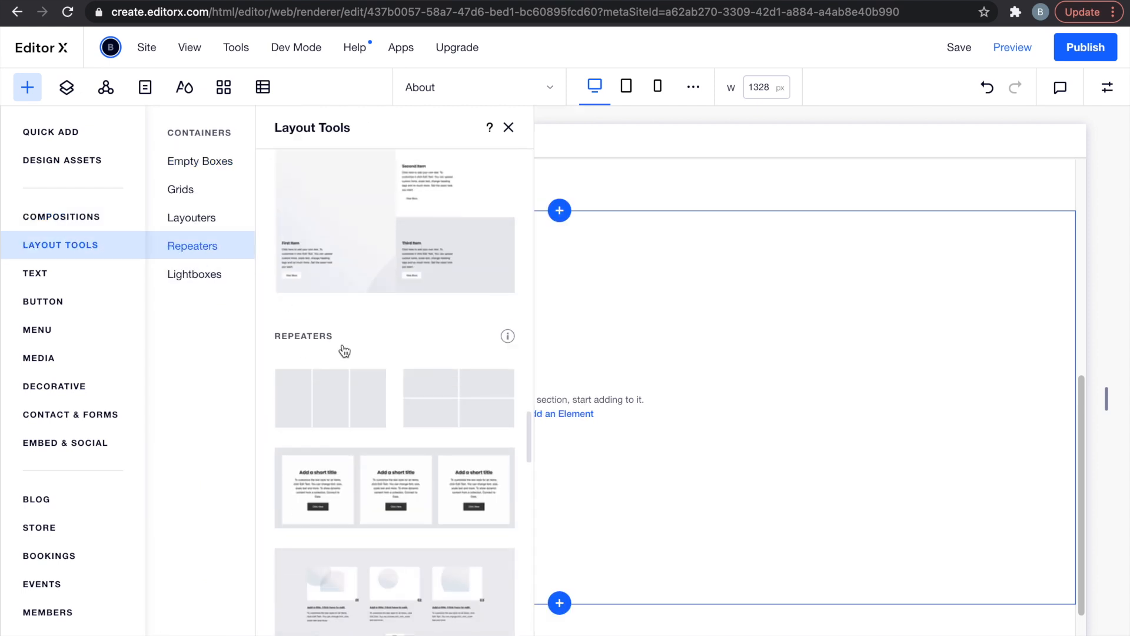
scroll(371, 387, "down", 5)
scroll(373, 387, "down", 8)
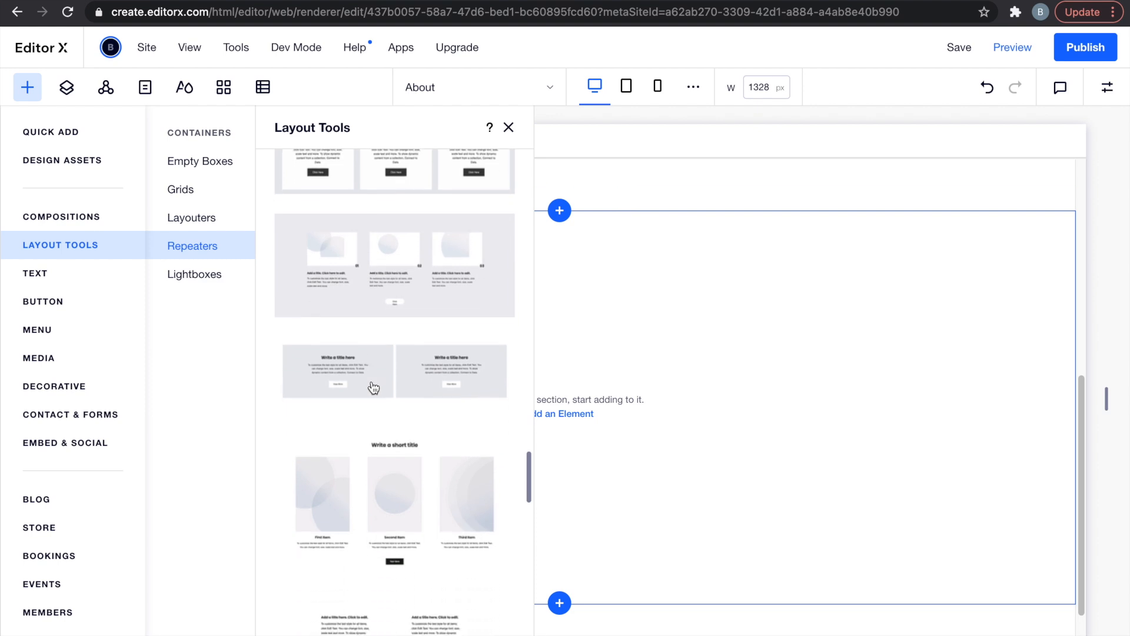
scroll(374, 387, "down", 3)
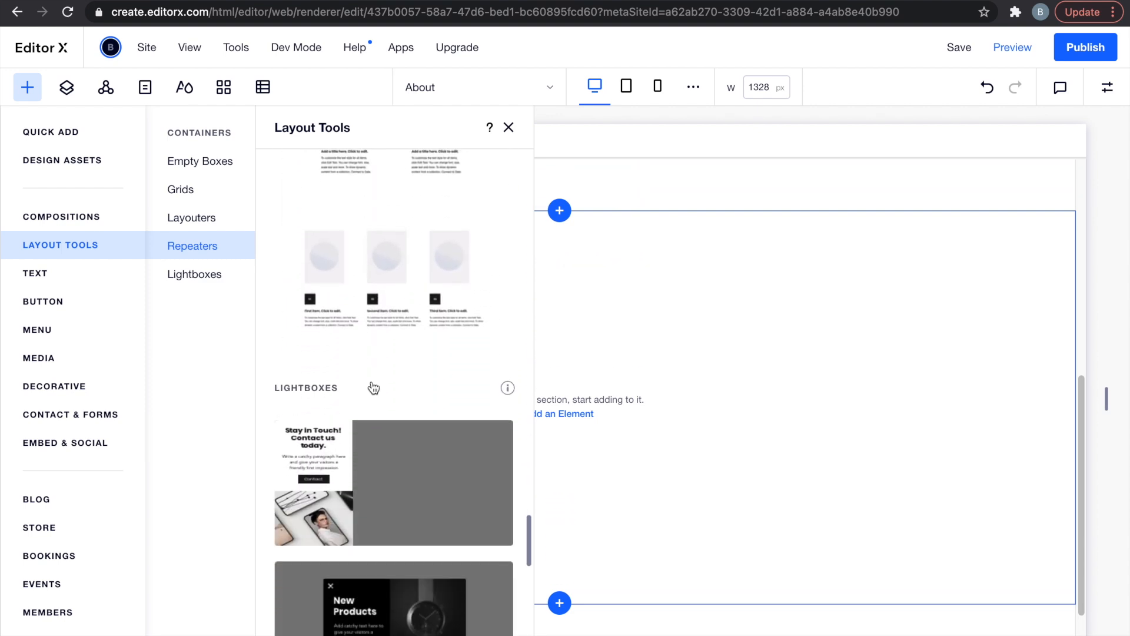
scroll(373, 386, "up", 10)
scroll(373, 387, "up", 2)
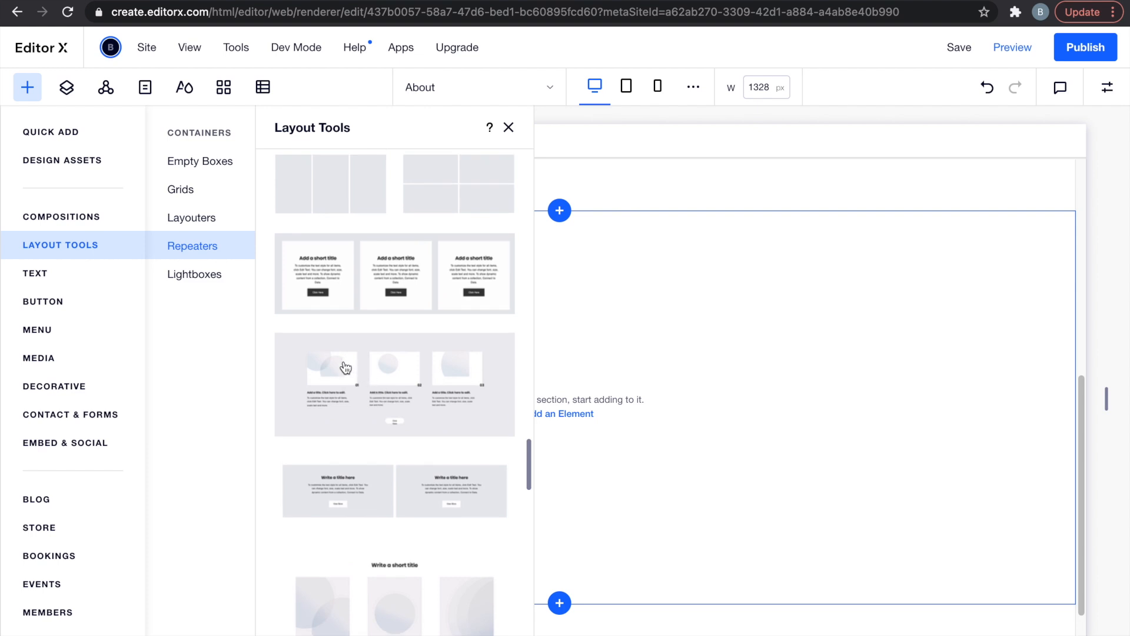
left_click(345, 368)
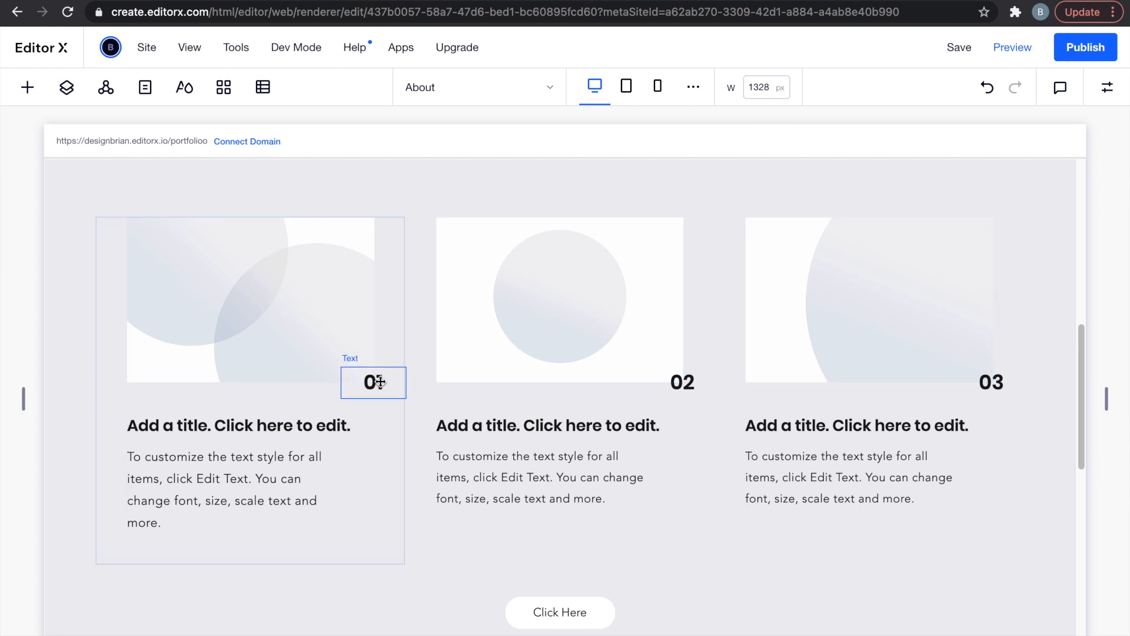
Undo the accidental title move and delete the 01–03 numbers from the cards.
left_click(285, 428)
left_click_drag(245, 424, 269, 409)
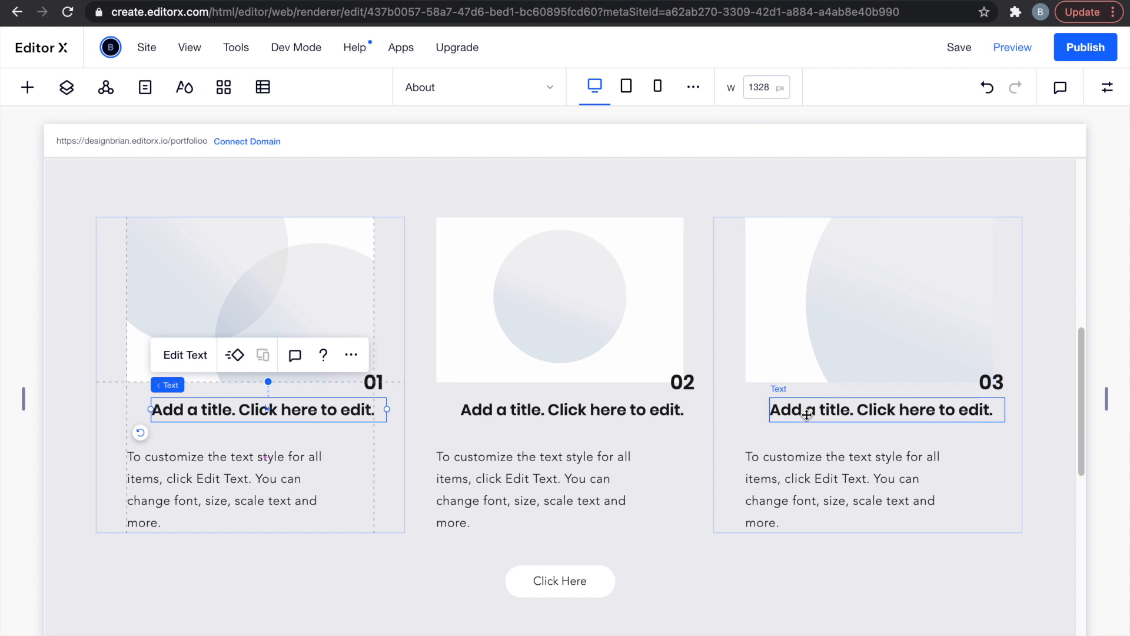
key("ctrl+z")
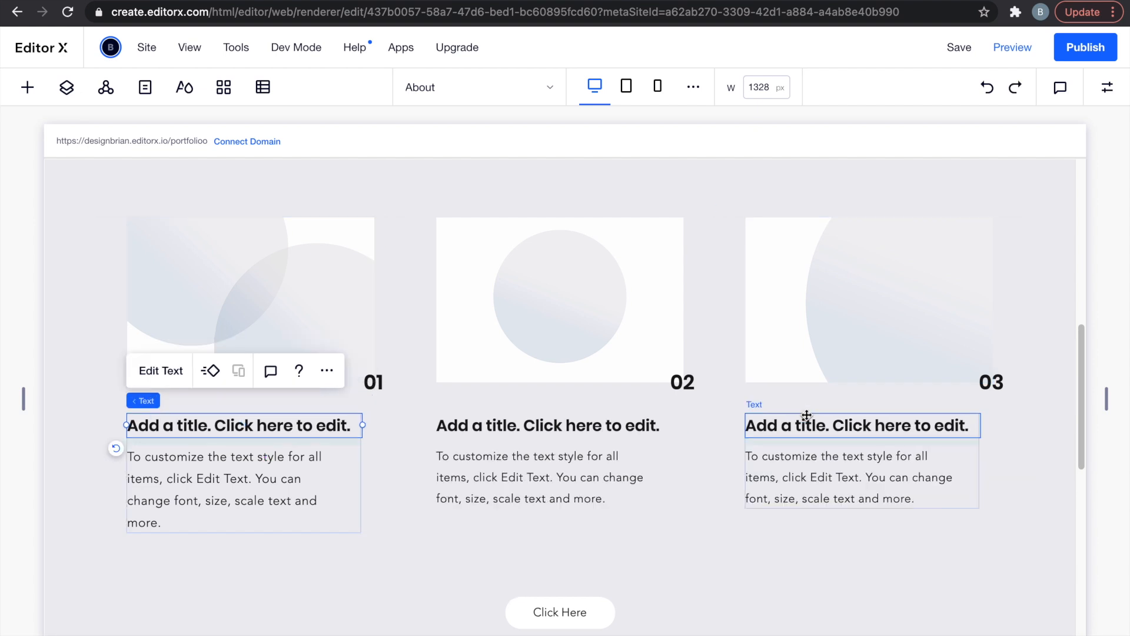
left_click(377, 385)
key("Delete")
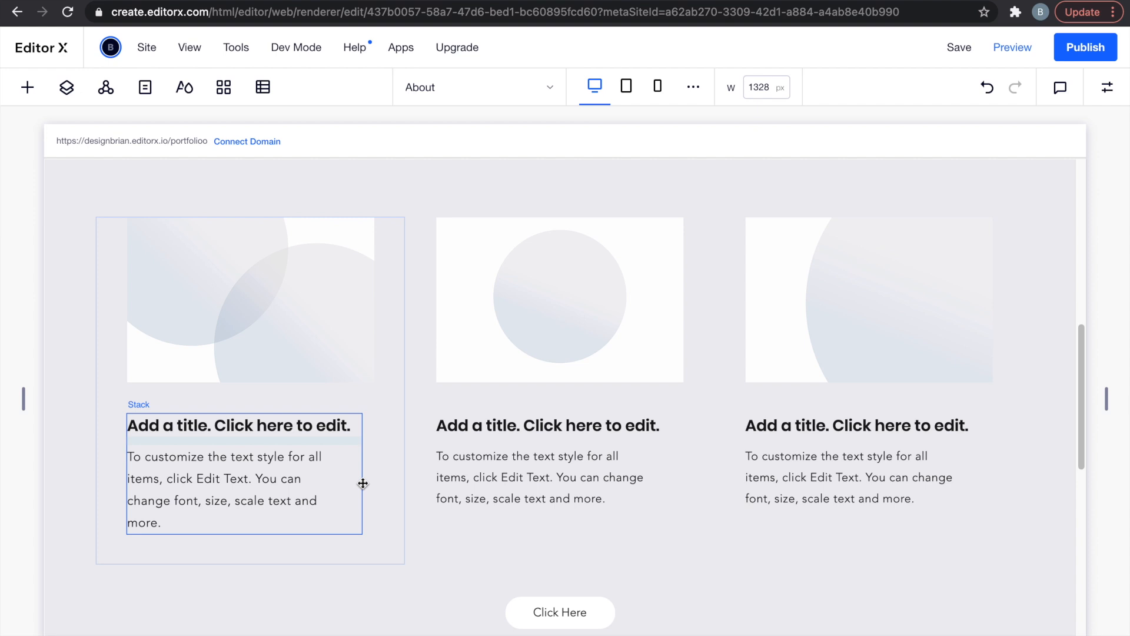
Delete the Click Here button from the cards and bring up the Content Manager setup.
left_click(528, 613)
key("Delete")
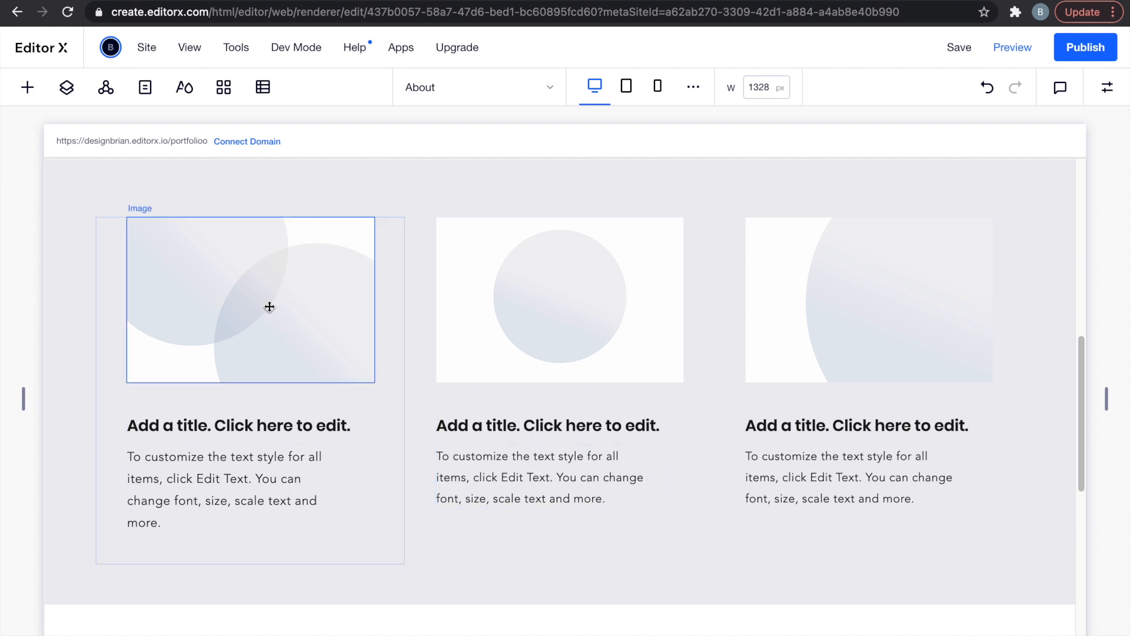
left_click(254, 435)
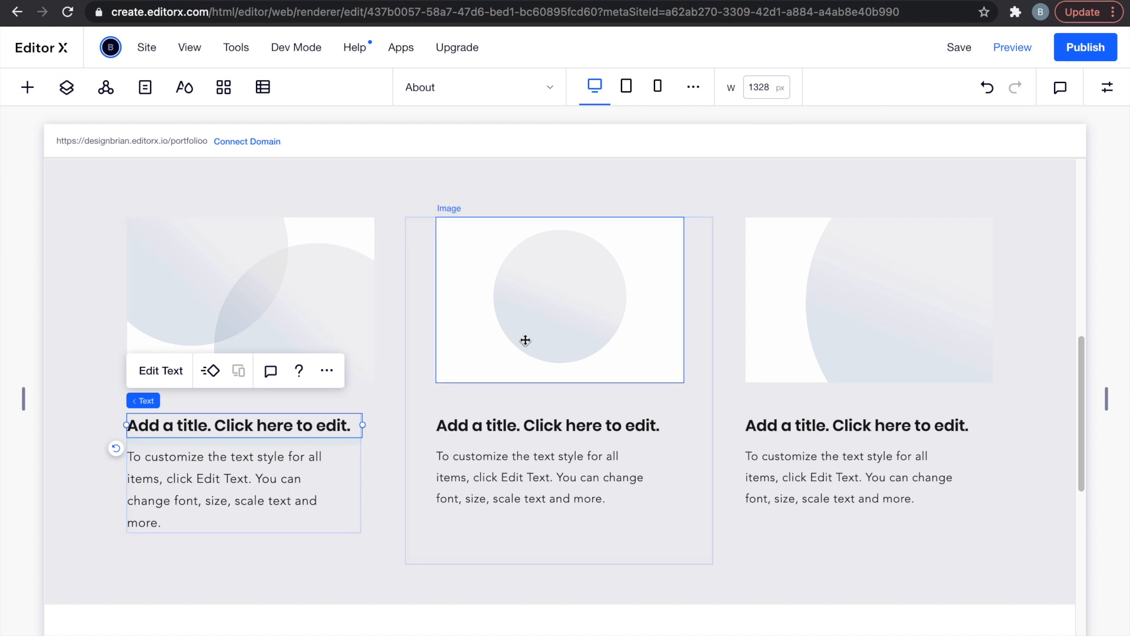
left_click(261, 93)
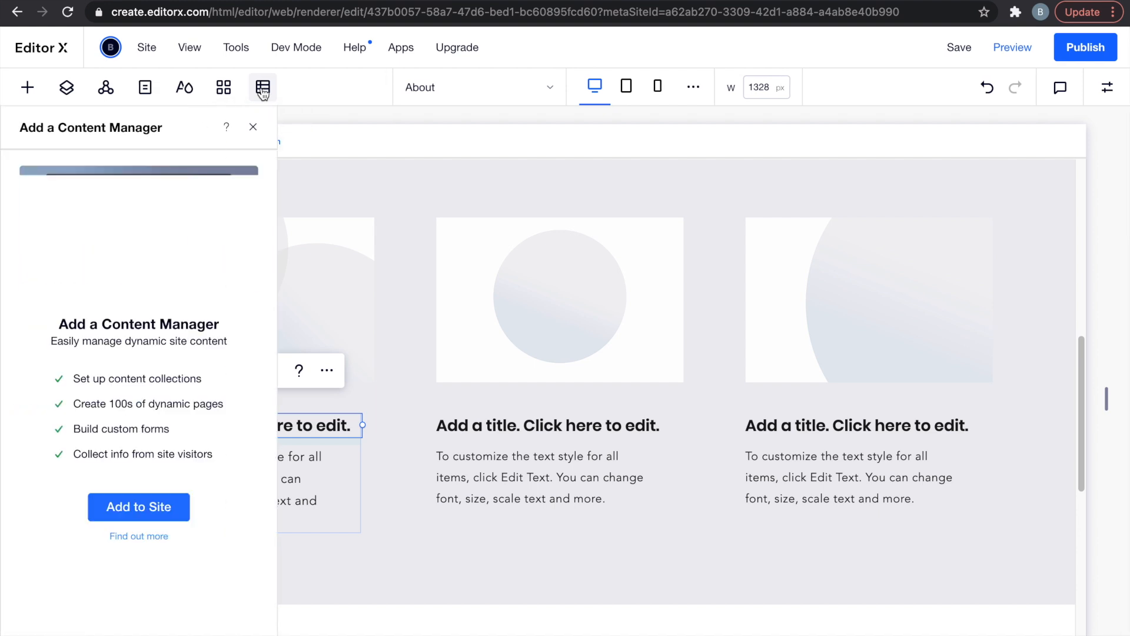
Add the Content Manager to the site from the Add elements panel.
left_click(27, 87)
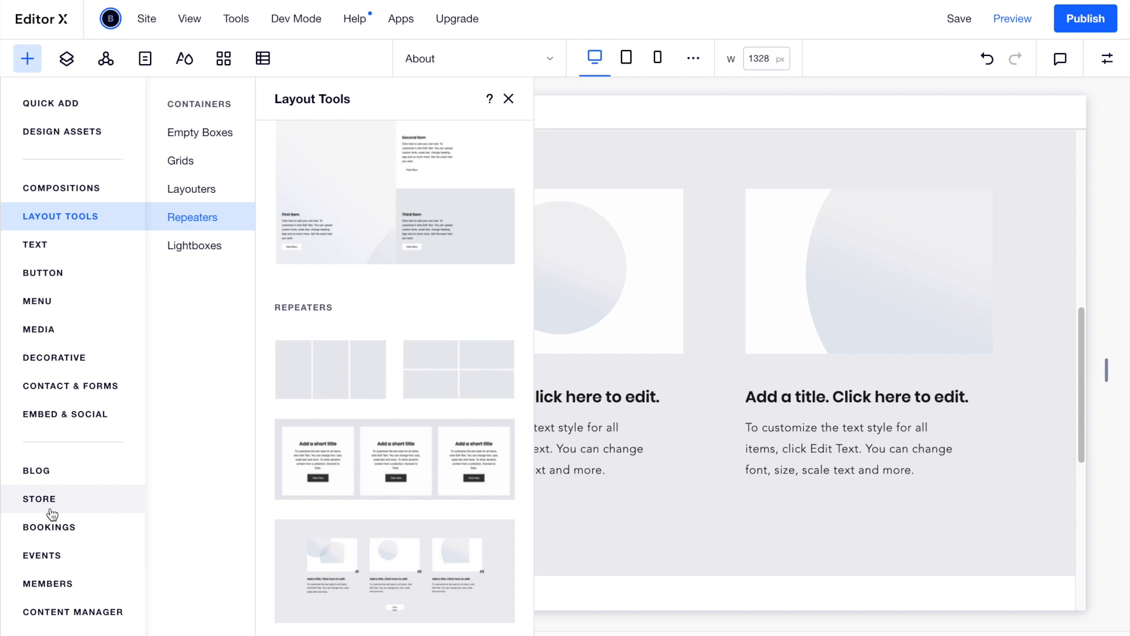
left_click(87, 613)
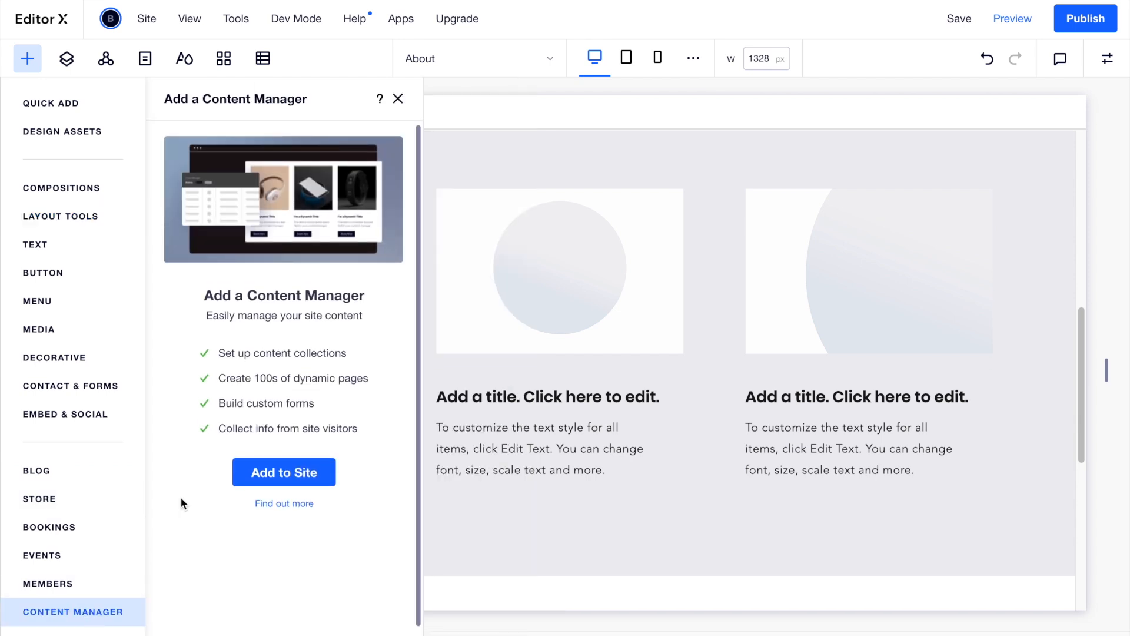
left_click(261, 473)
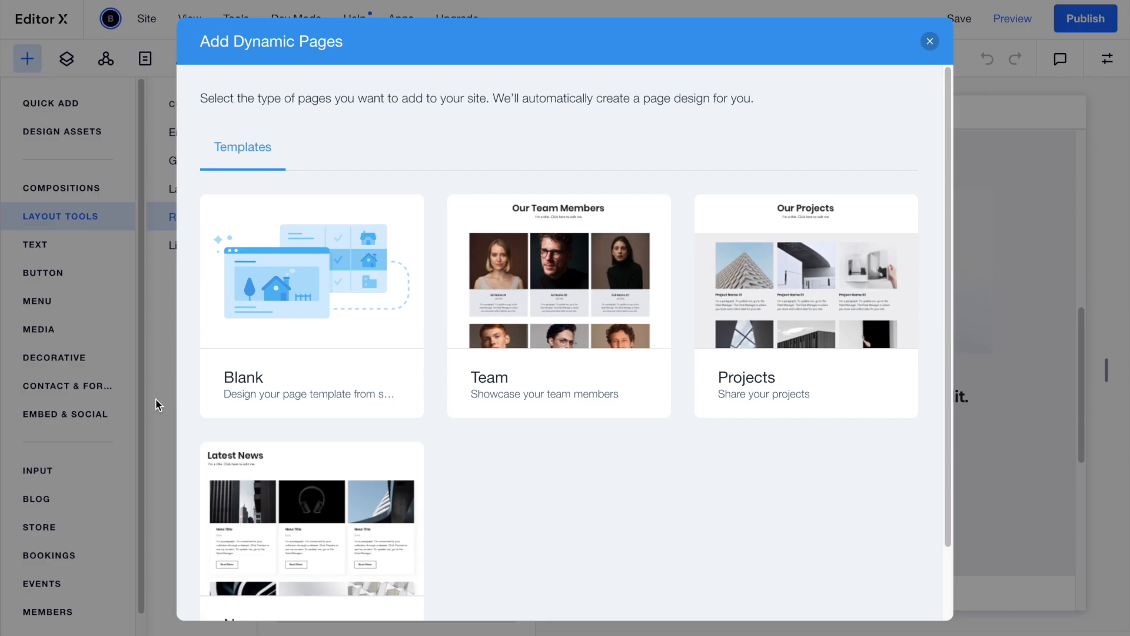
scroll(449, 443, "down", 2)
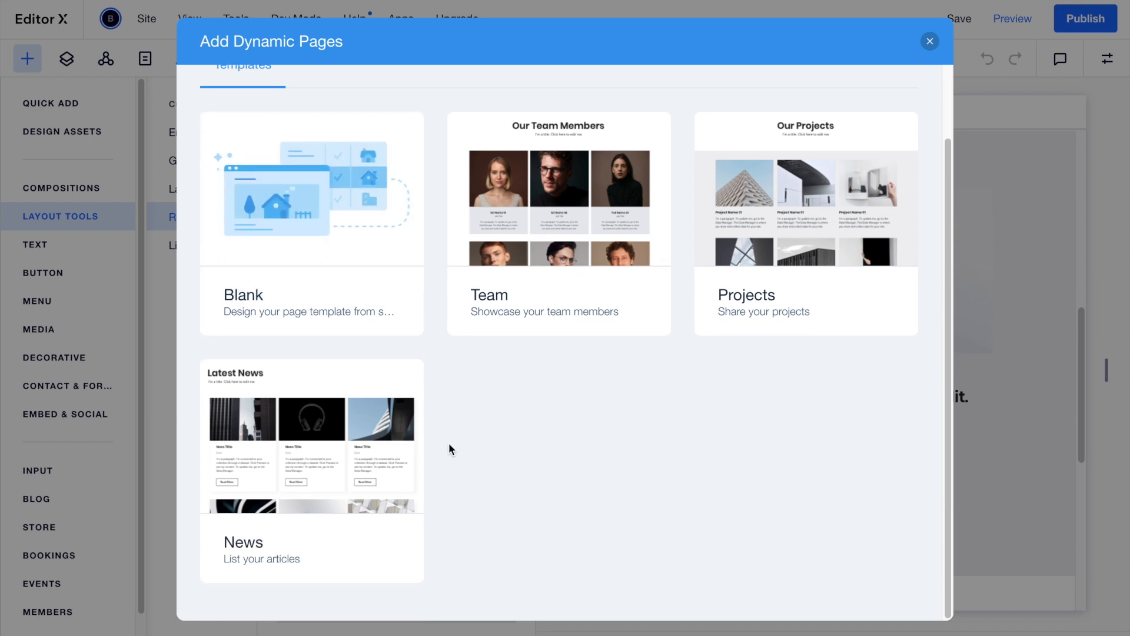
scroll(474, 374, "up", 1)
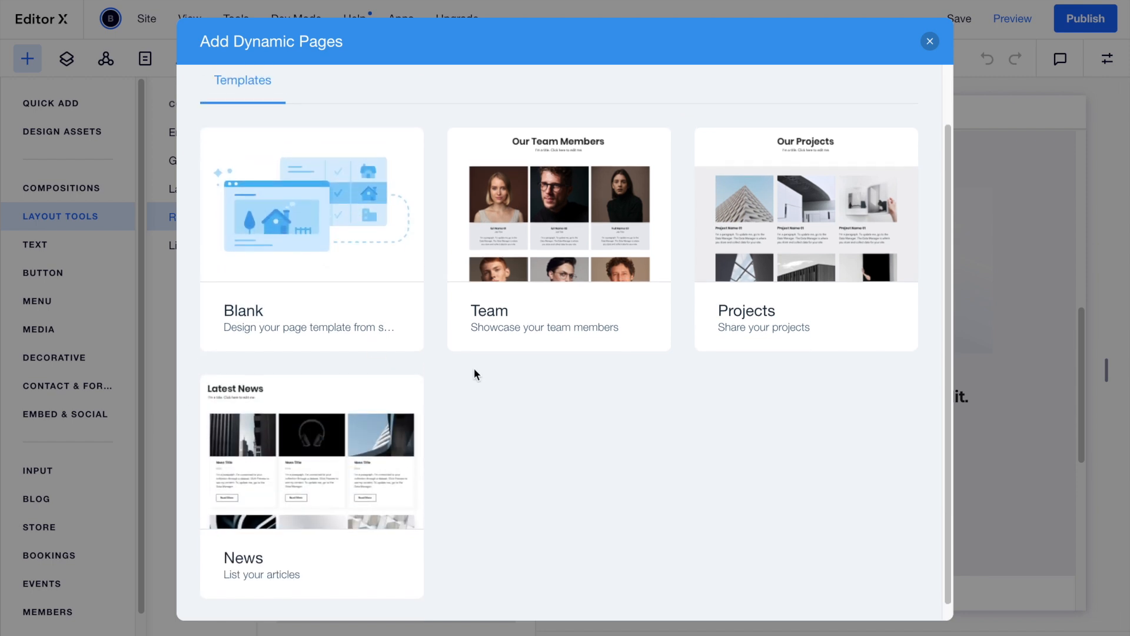
scroll(475, 369, "up", 1)
mouse_move(358, 284)
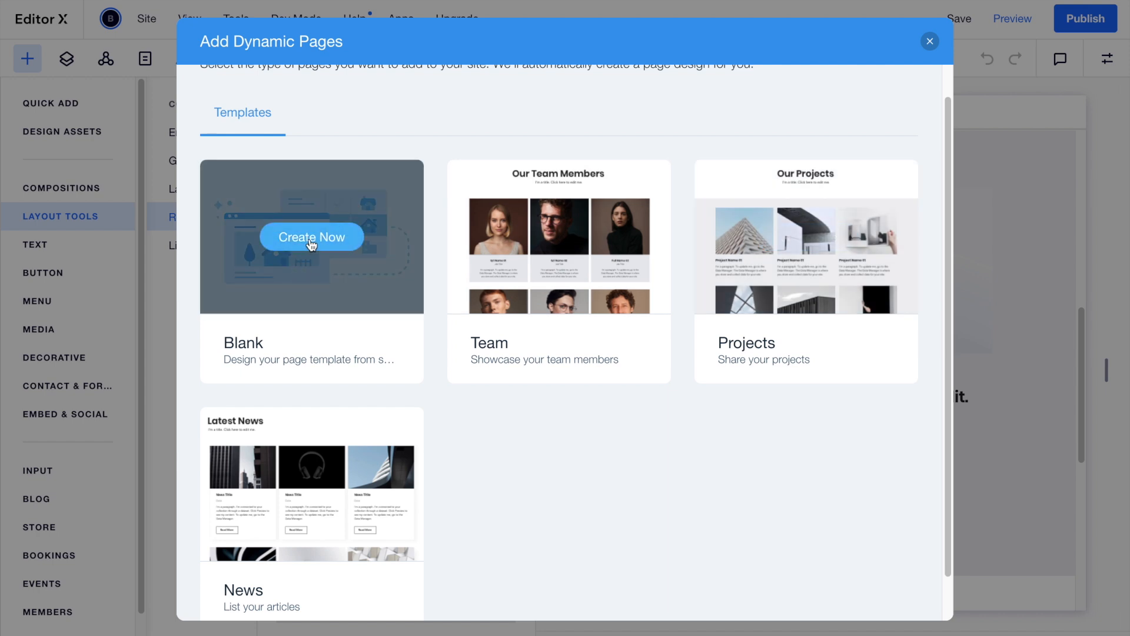
Create blank dynamic item pages titled 'Content', then dismiss the connection error.
left_click(310, 241)
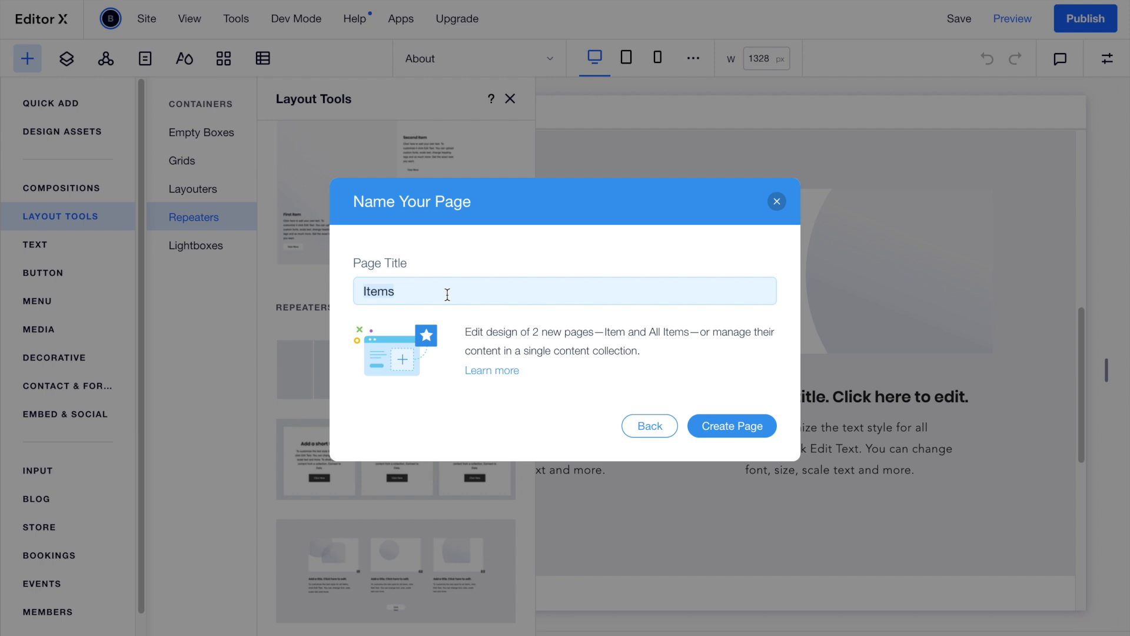
type("Content")
left_click(738, 429)
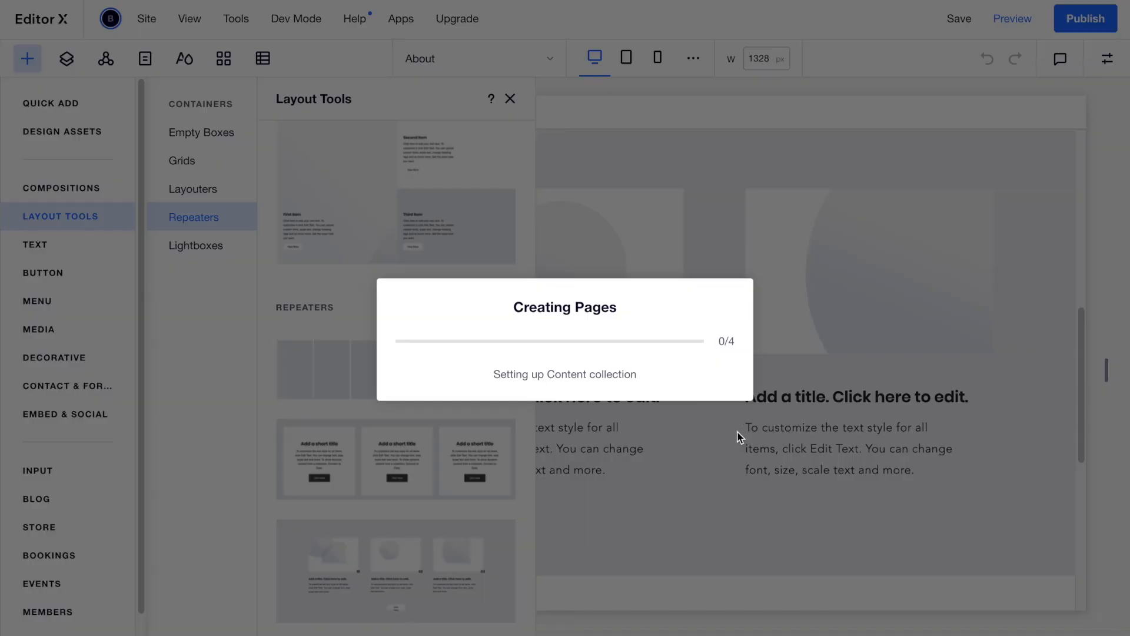
left_click(746, 428)
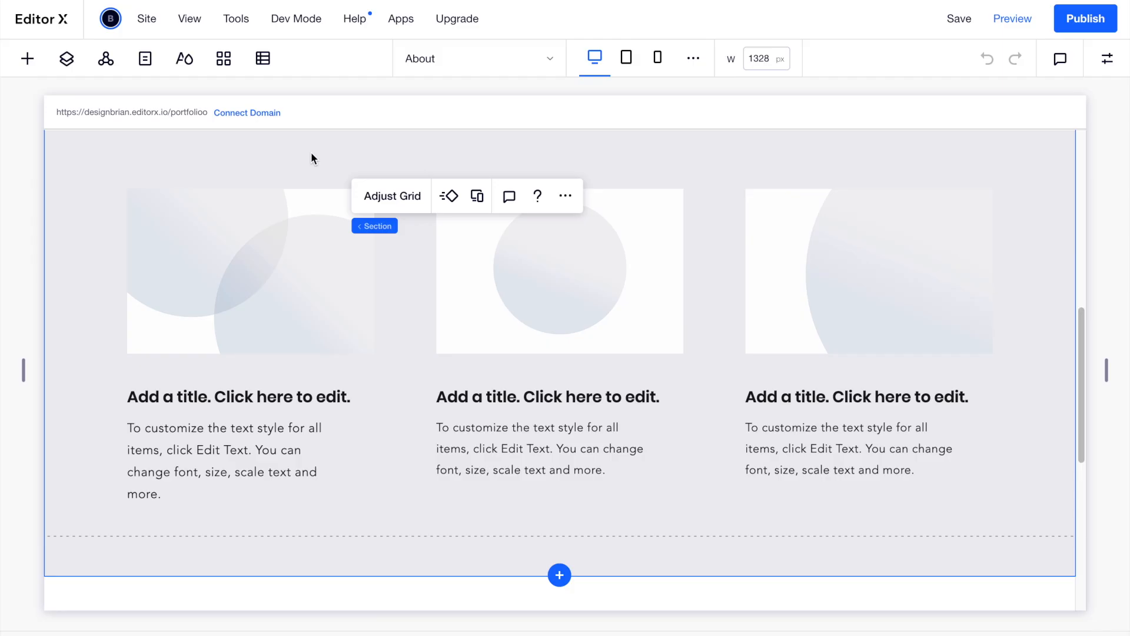
Open the Content collection and delete all four sample items.
left_click(263, 68)
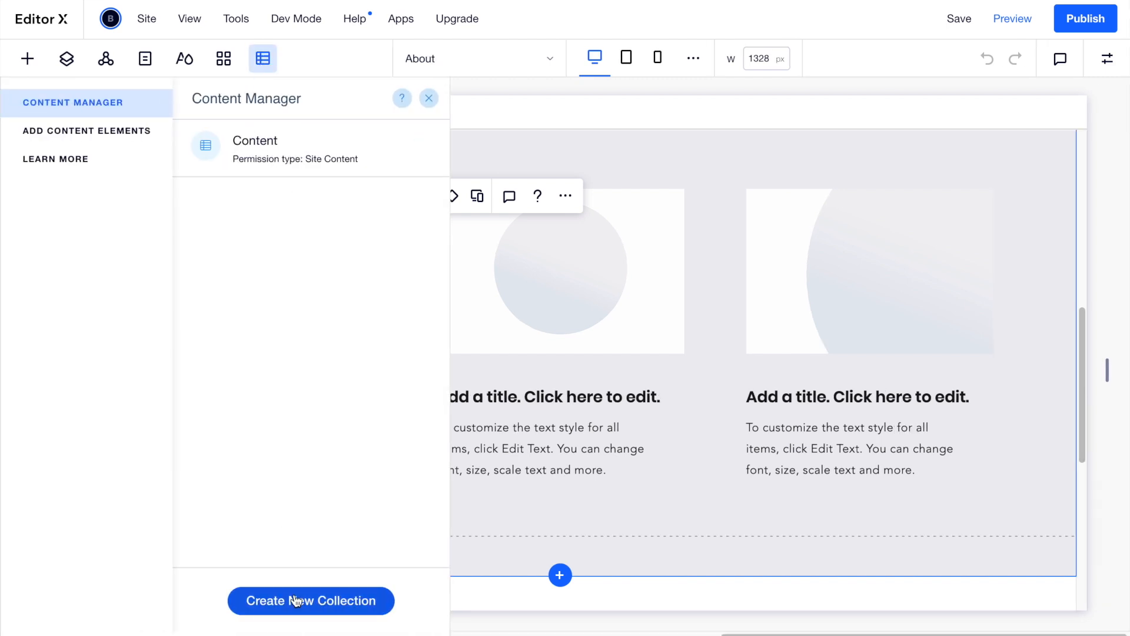
left_click(296, 147)
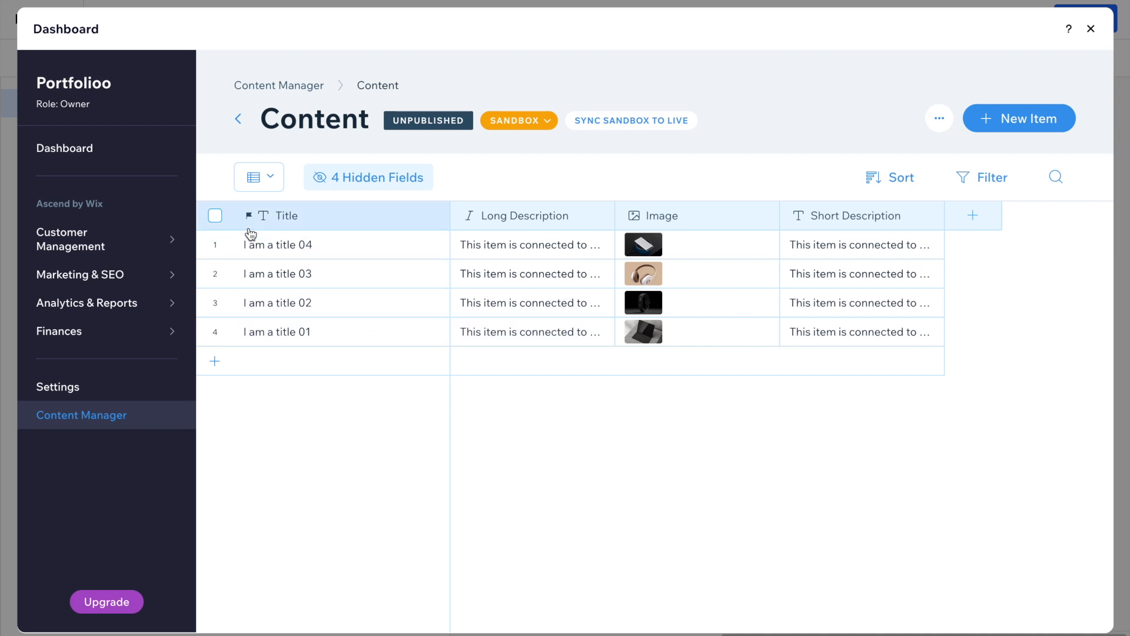
left_click(215, 217)
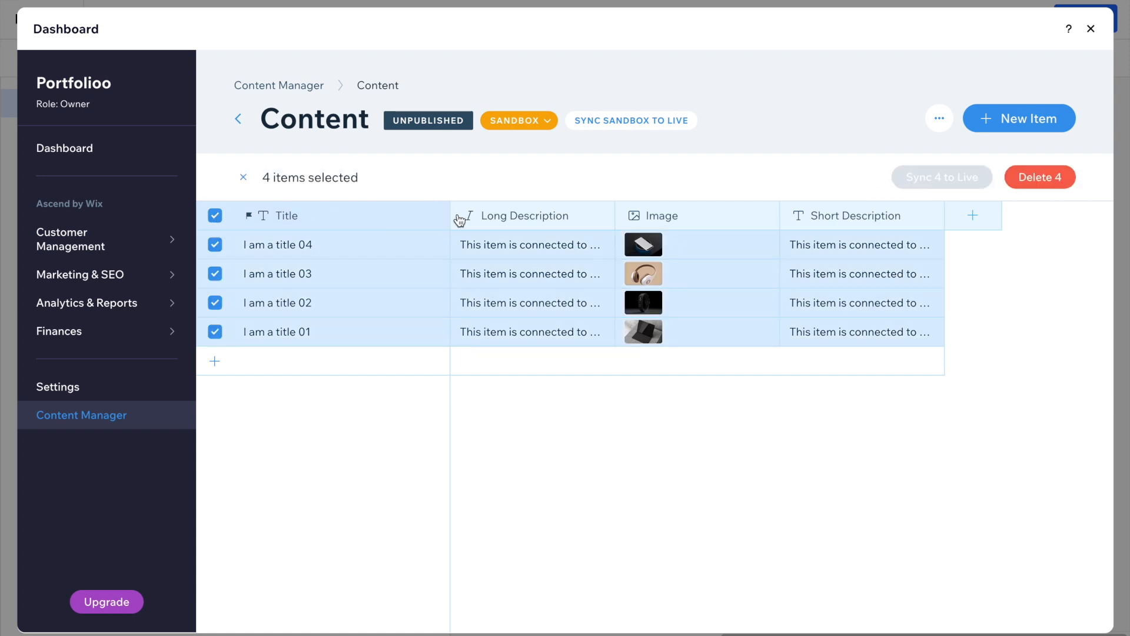
left_click(1040, 181)
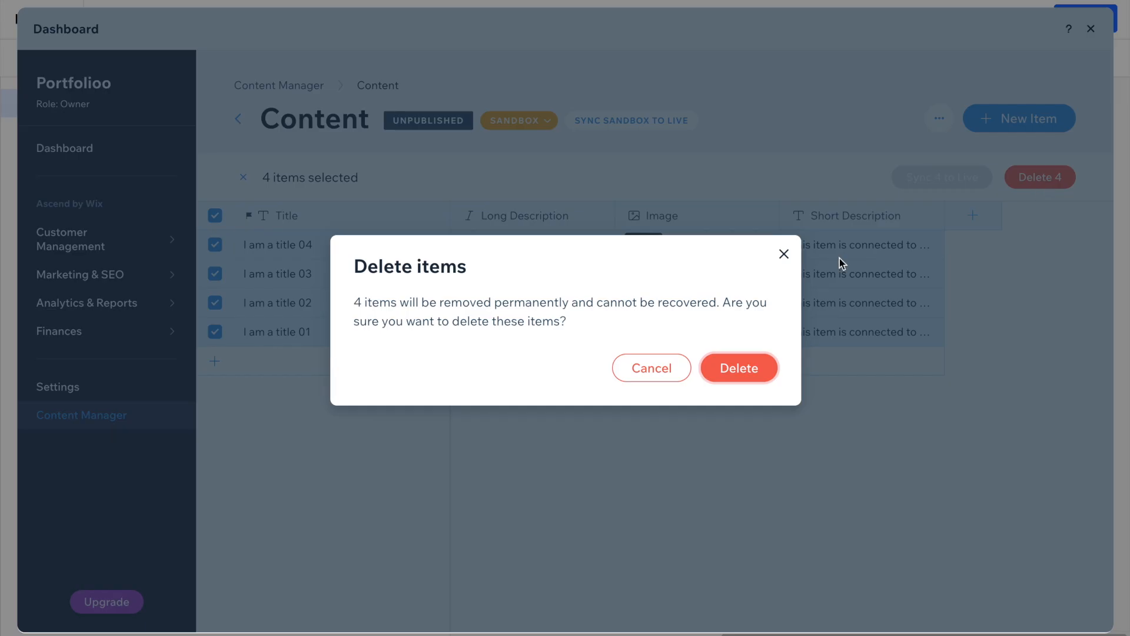
left_click(743, 367)
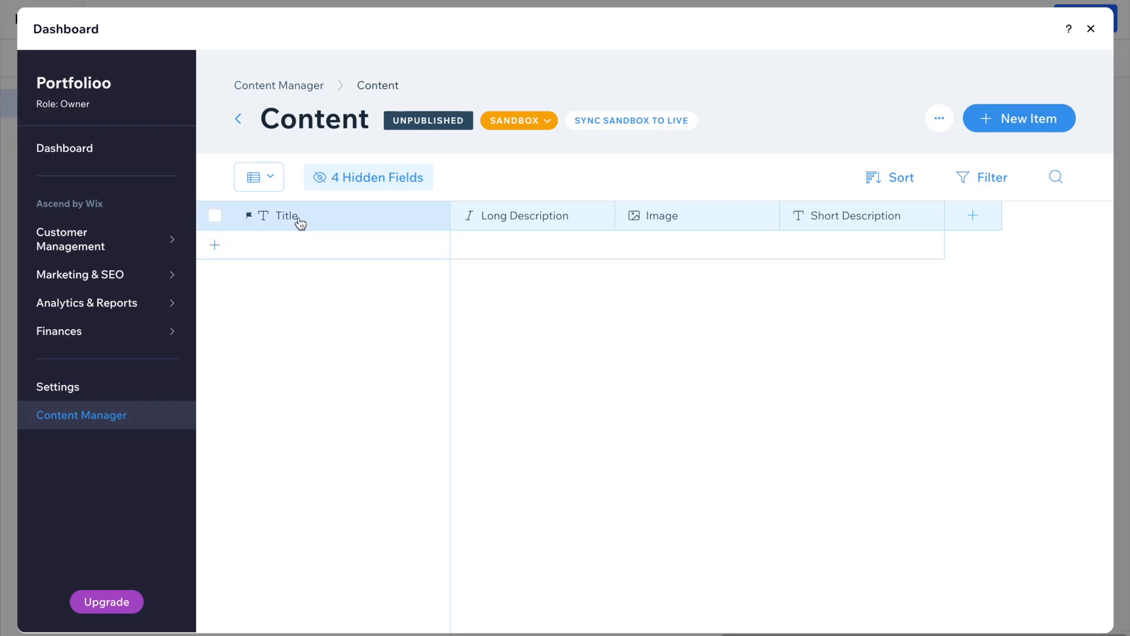
Delete the Long Description field, keeping Title, Image and Short Description.
left_click(317, 220)
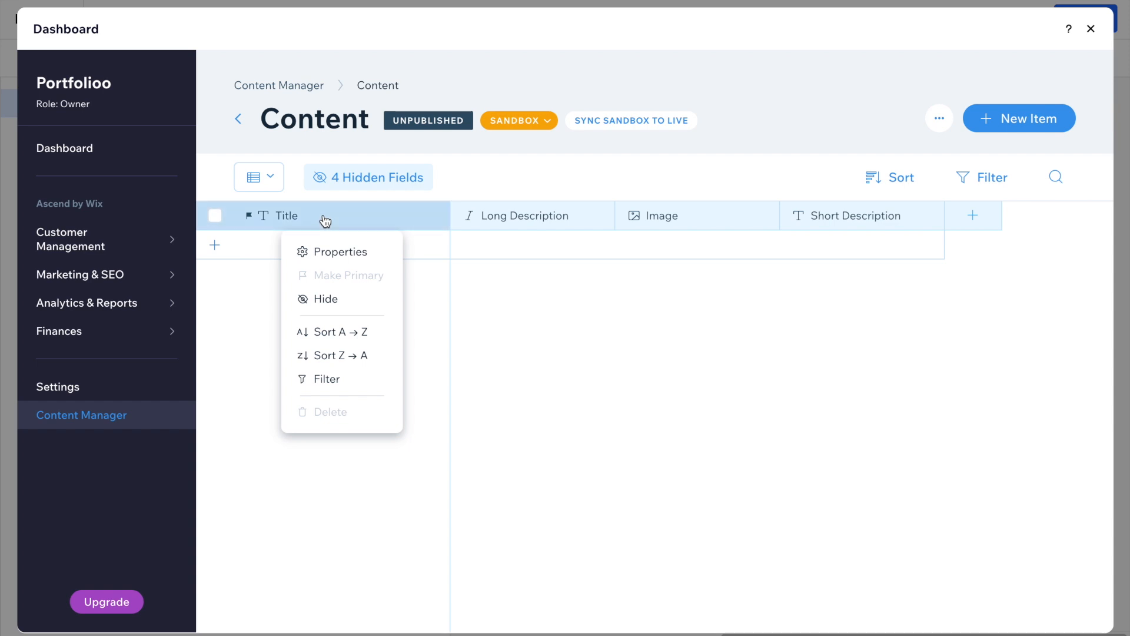
left_click(346, 177)
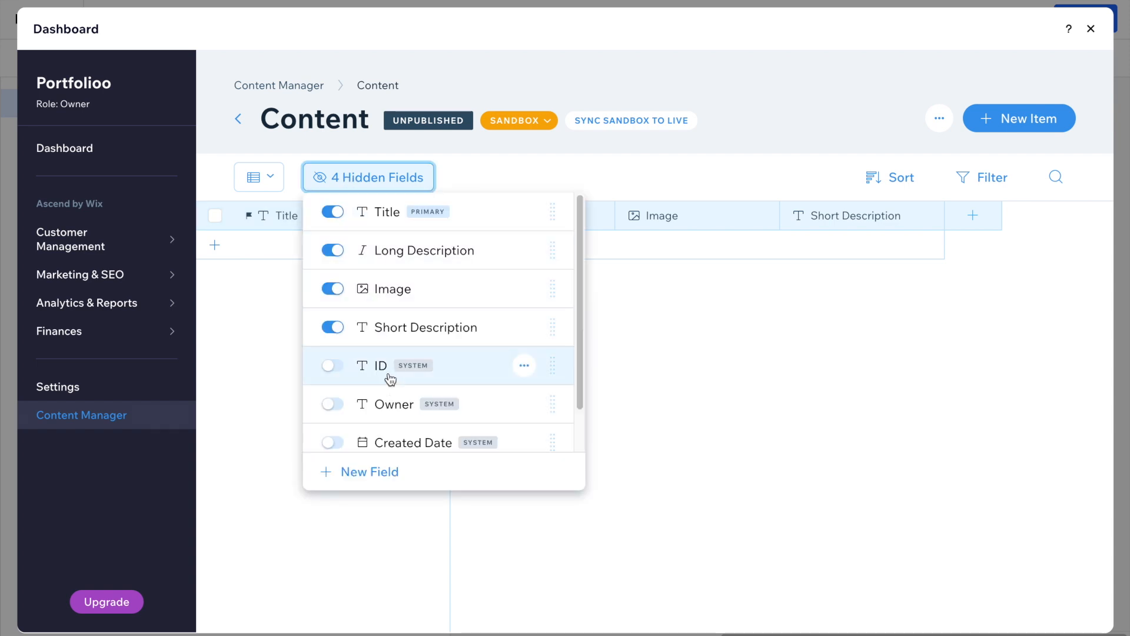
left_click(281, 278)
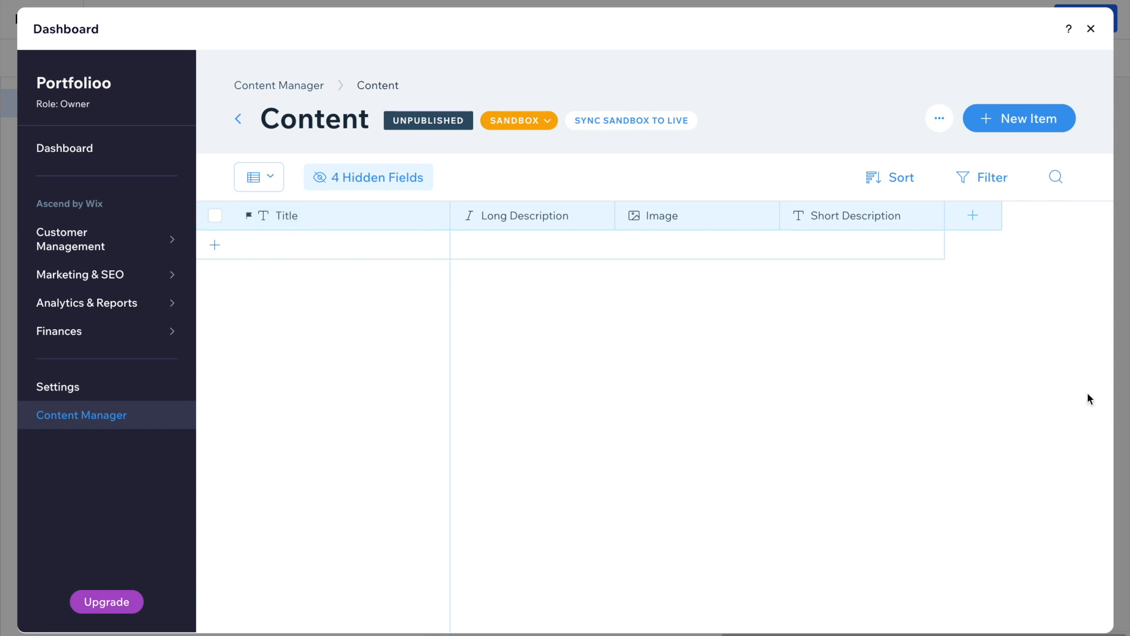
left_click(558, 217)
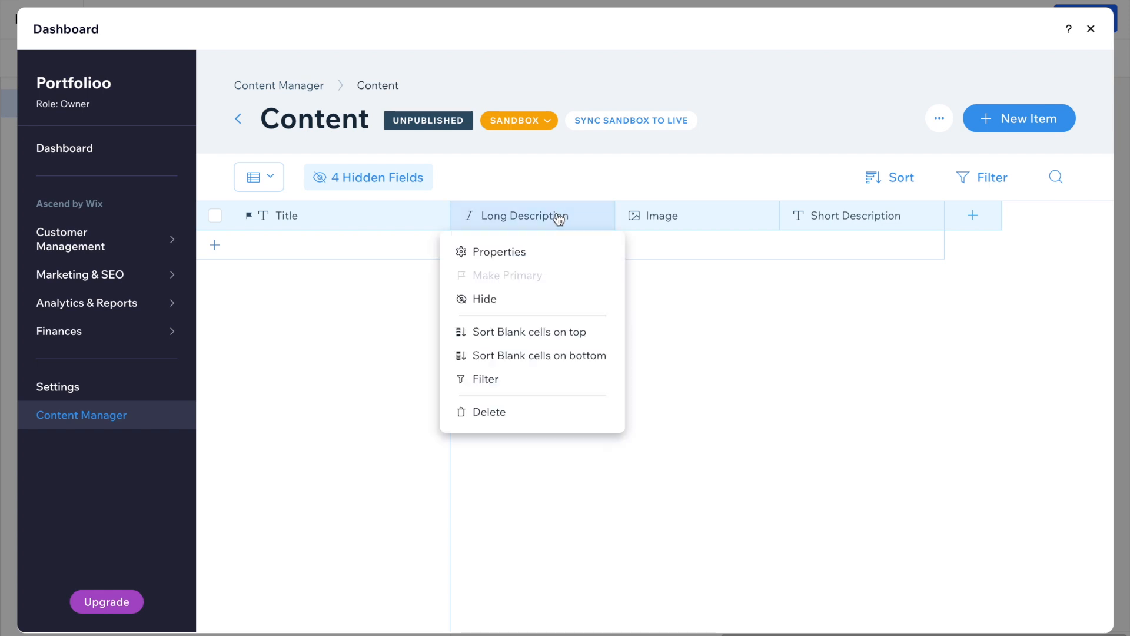
left_click(495, 412)
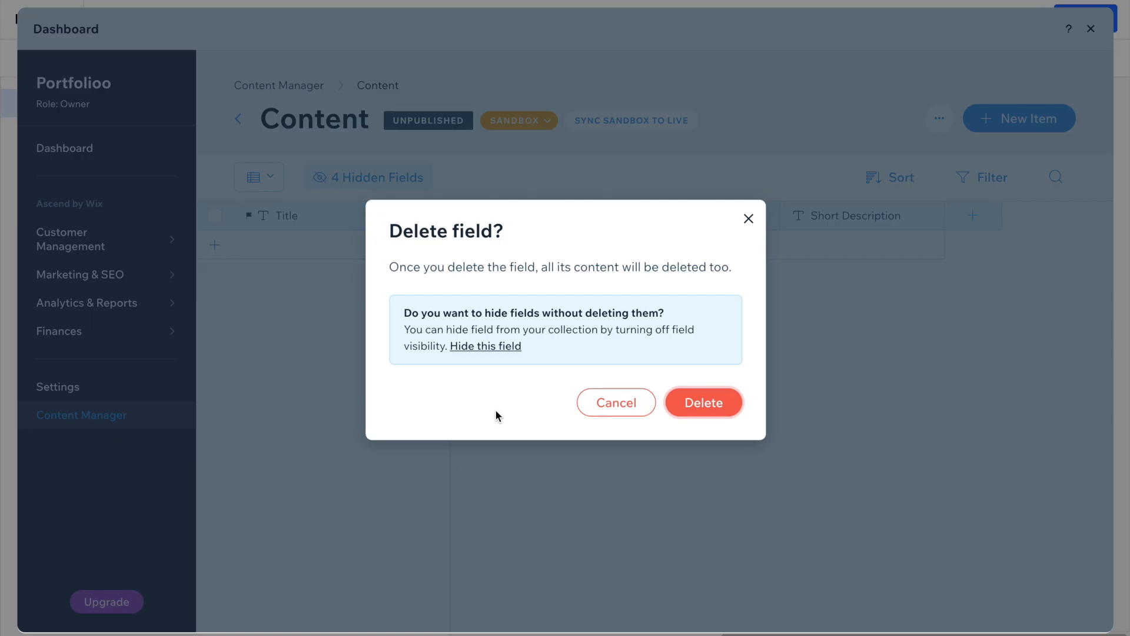
left_click(719, 407)
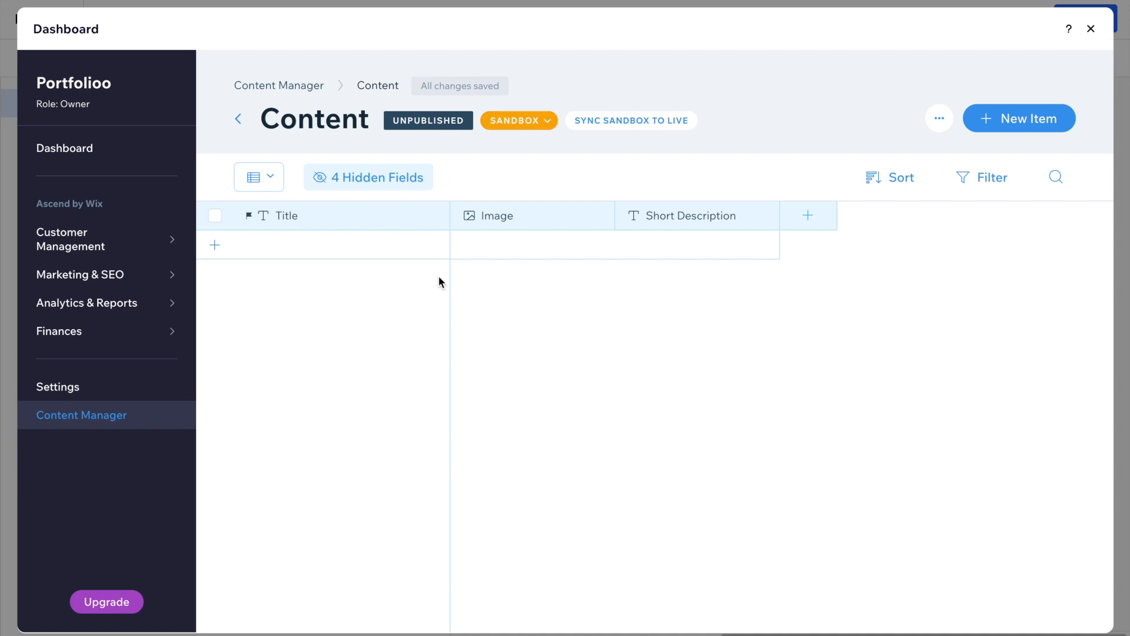
Add a new collection item titled 'Real Estate Website'.
left_click(360, 247)
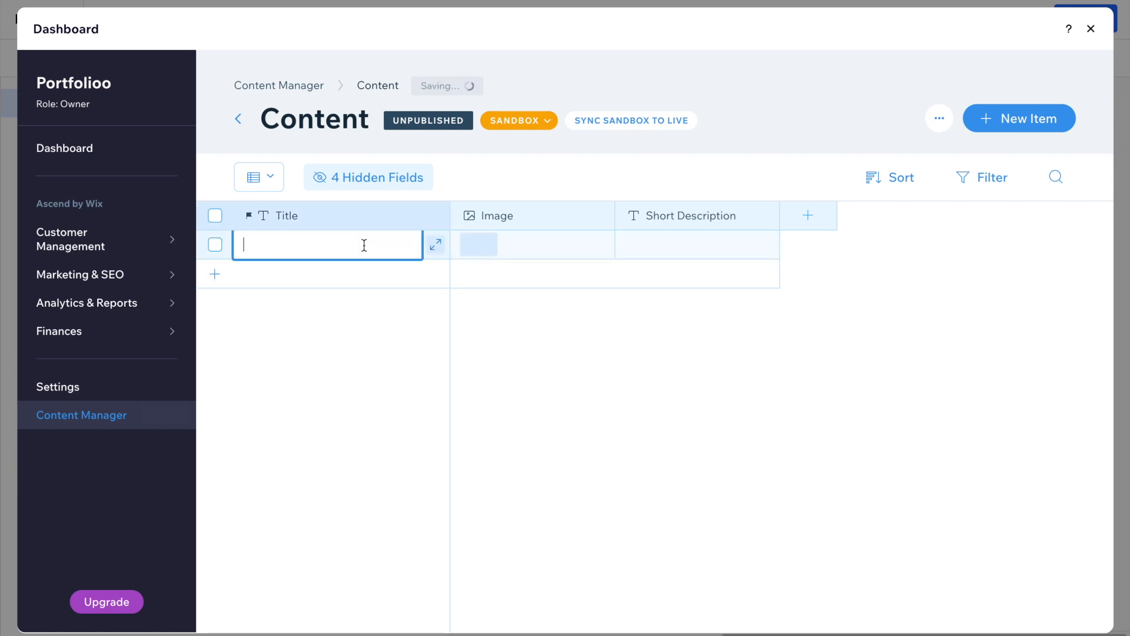
type("Real Estate We")
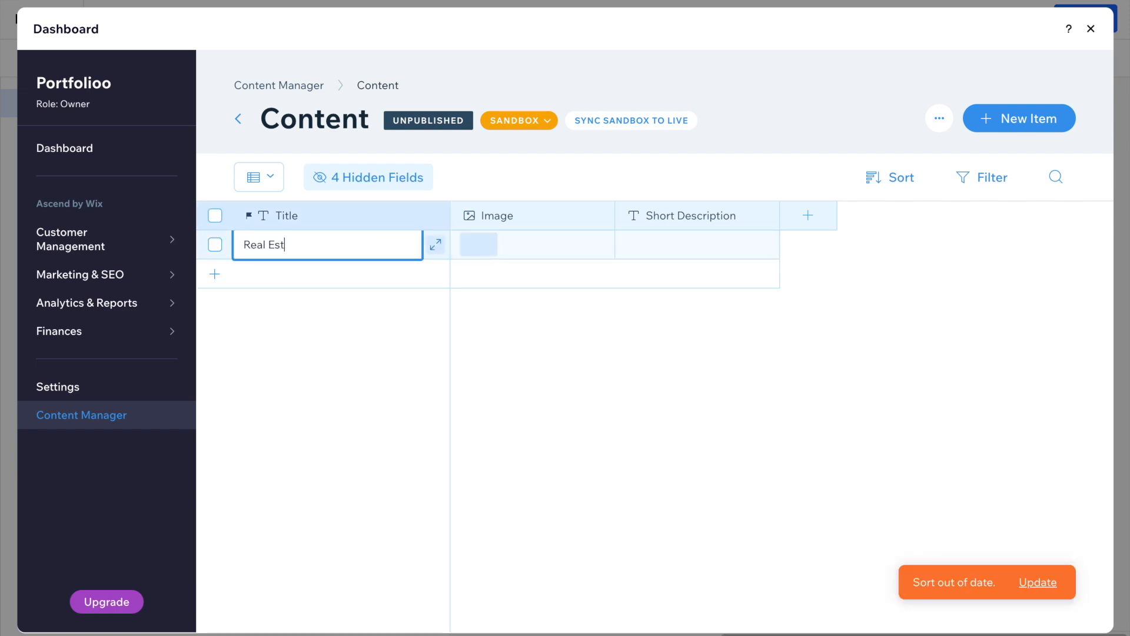
type("bsite")
left_click(487, 249)
Give the item the Empty Kitchen photo found by searching 'real estate' in Media from Wix.
left_click(486, 249)
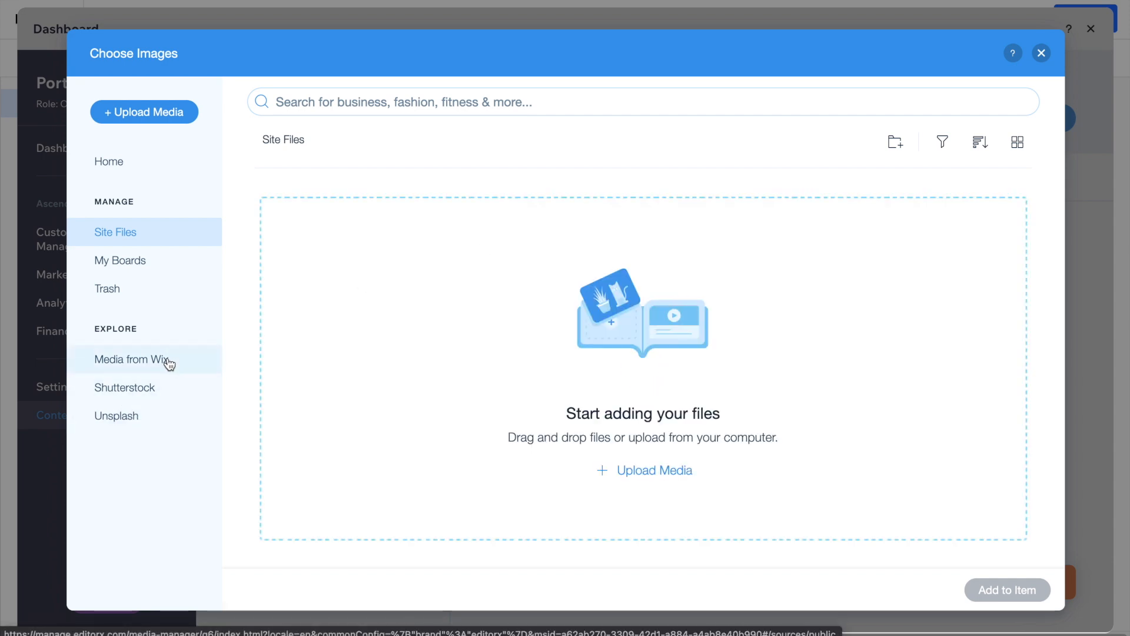
left_click(166, 362)
left_click(391, 98)
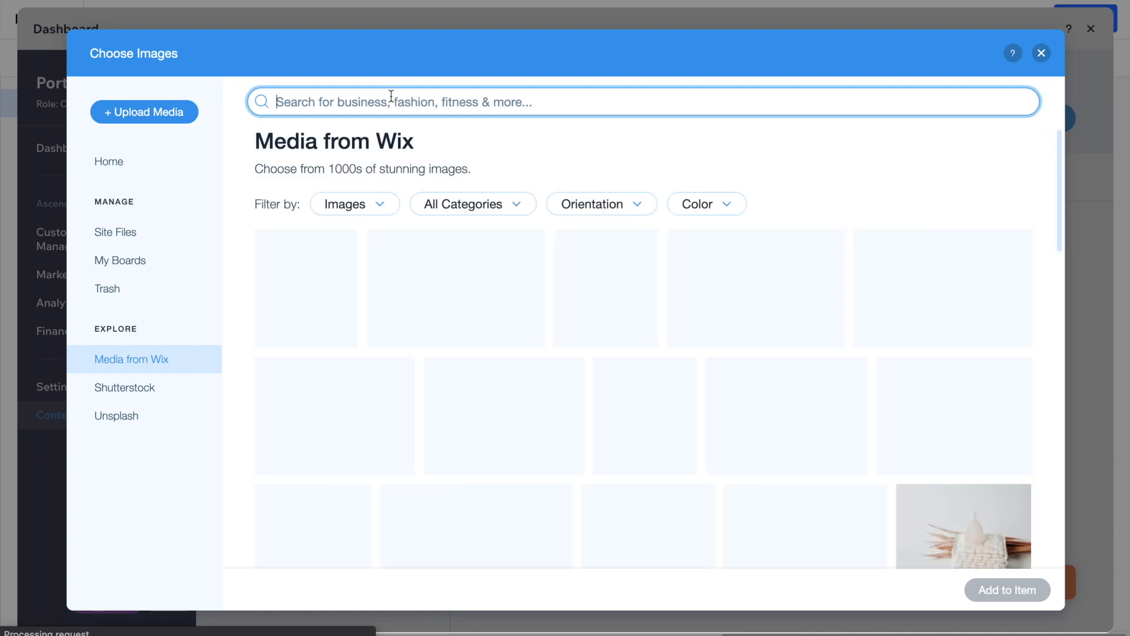
type("real estate")
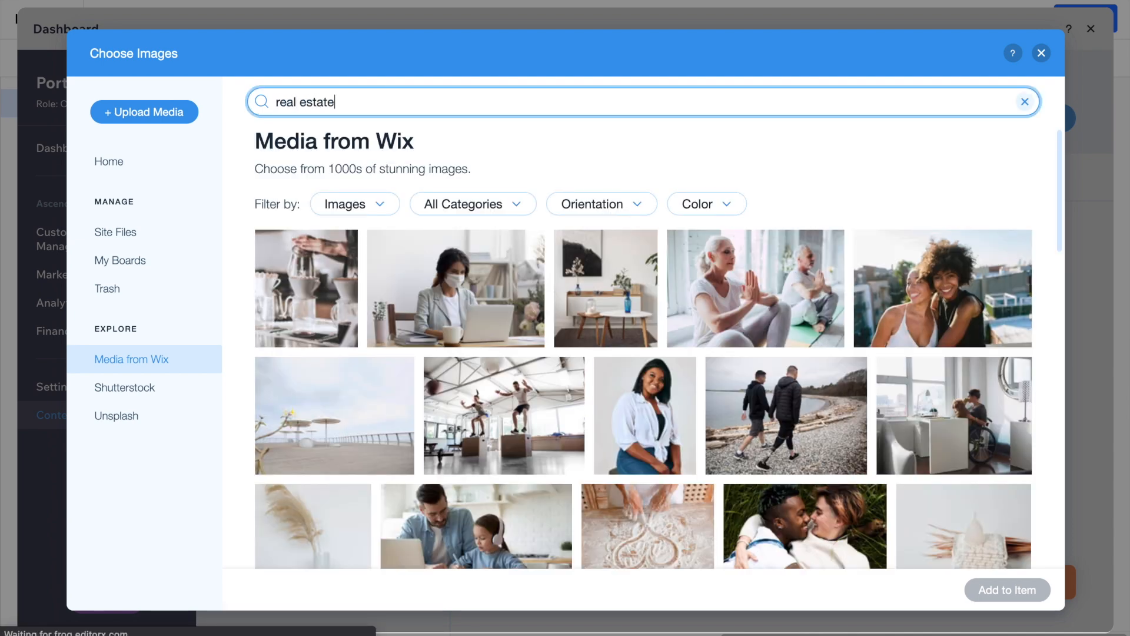
key("Return")
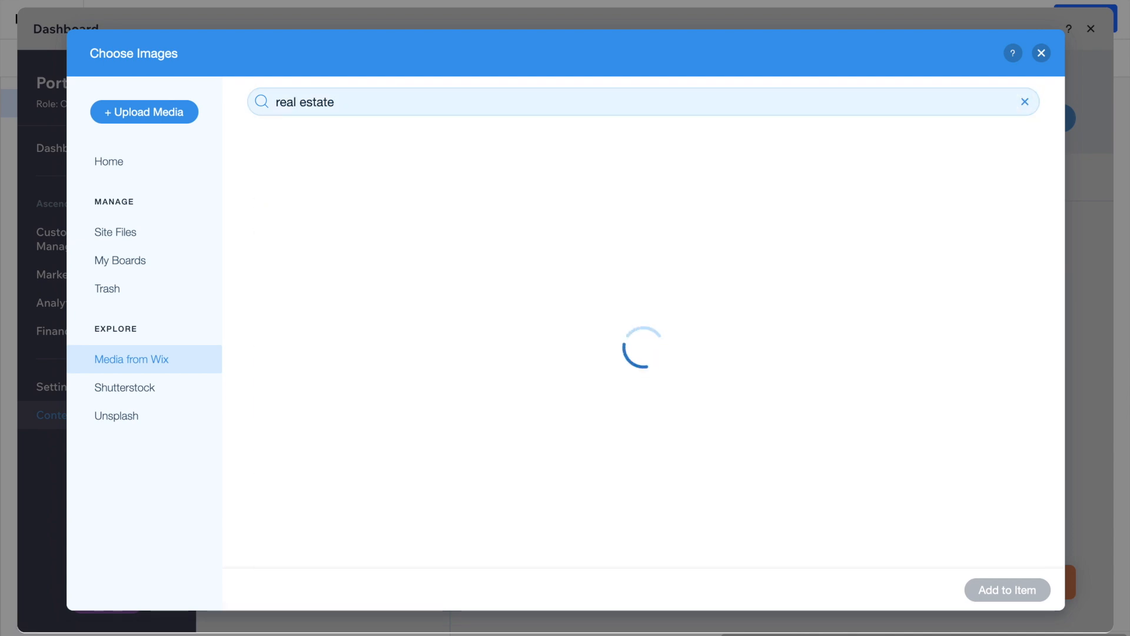
scroll(661, 363, "down", 8)
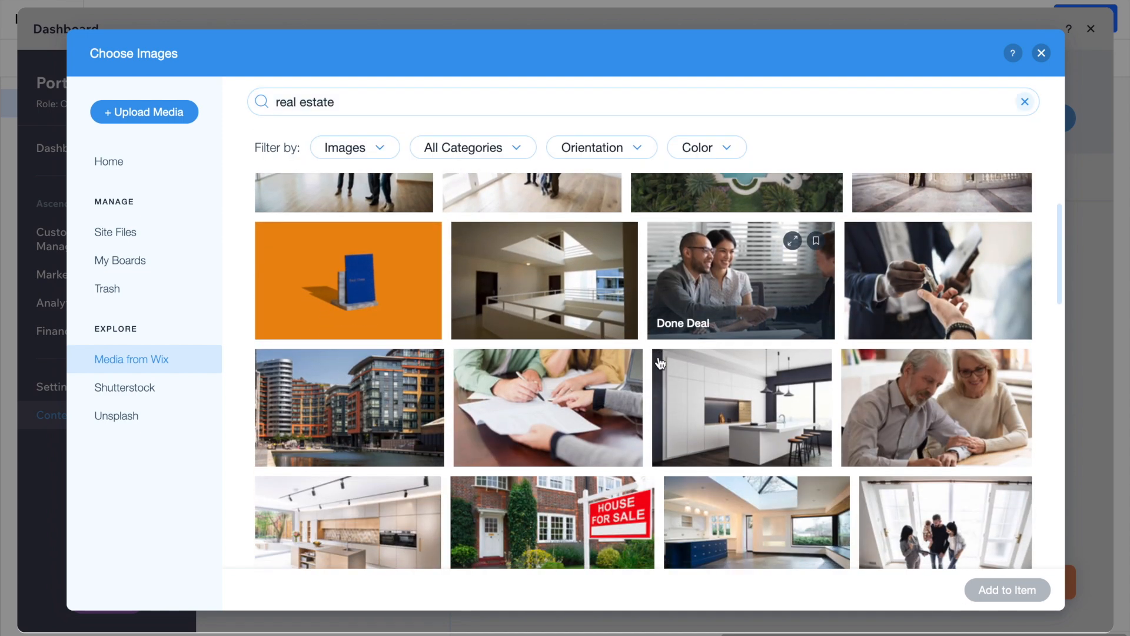
scroll(661, 364, "down", 3)
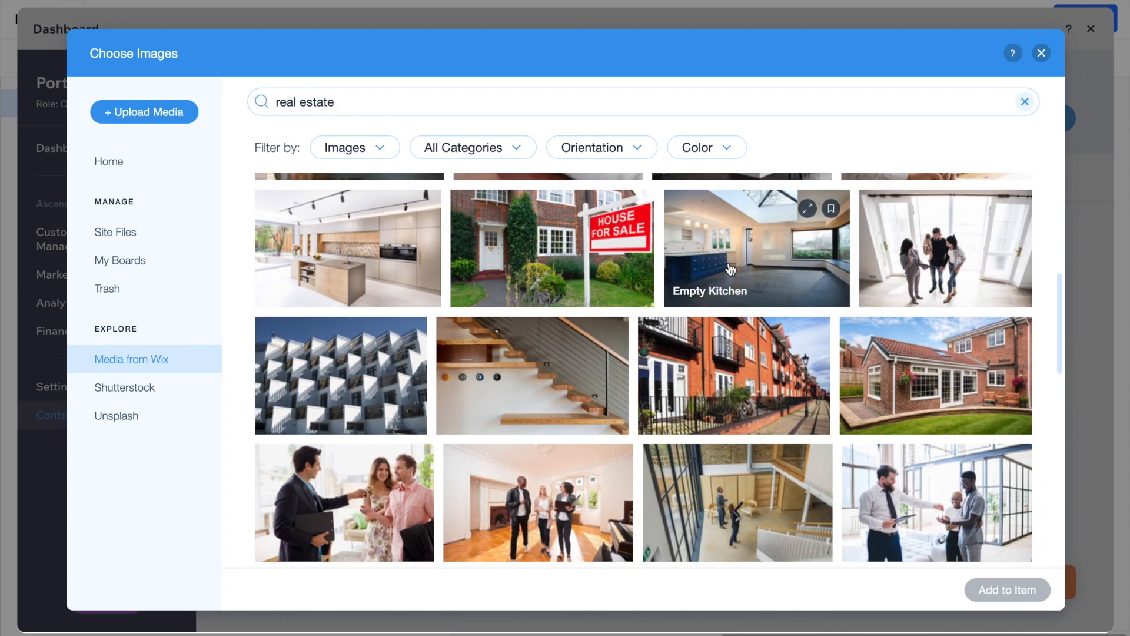
left_click(731, 269)
left_click(1000, 589)
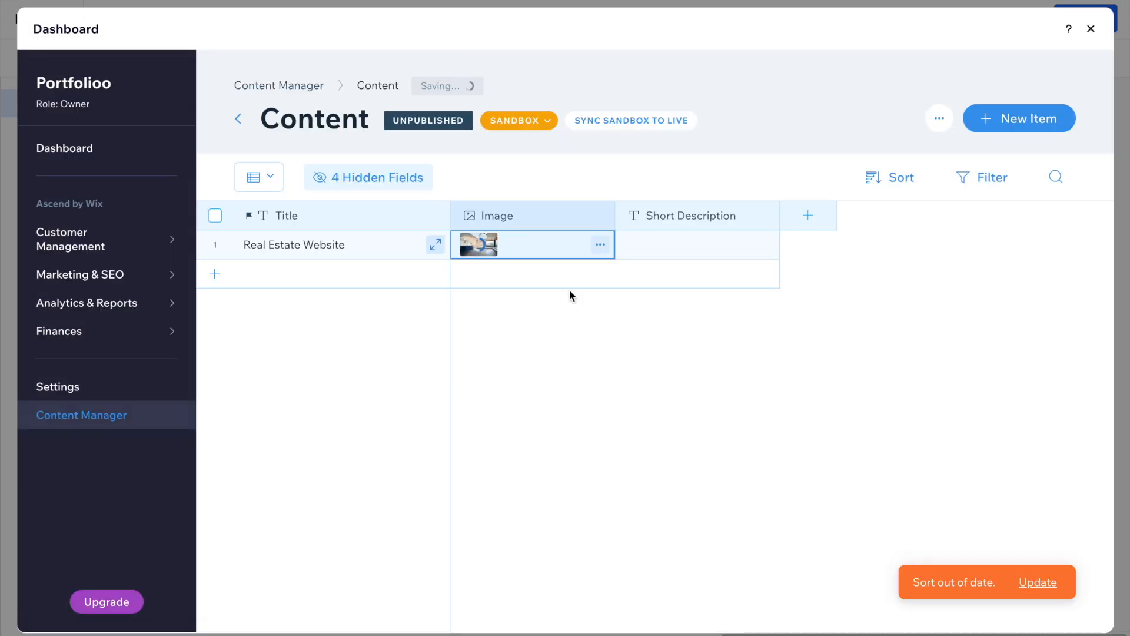
Set its short description to 'Created a real estate website using React JS & Next JS'.
left_click(674, 242)
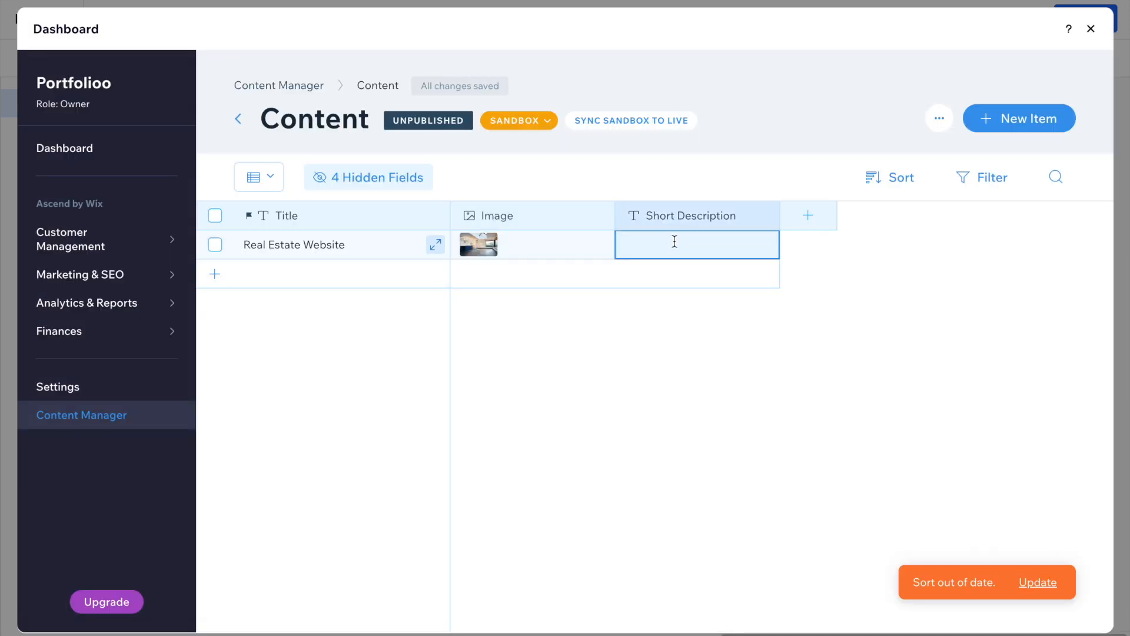
type("Cre")
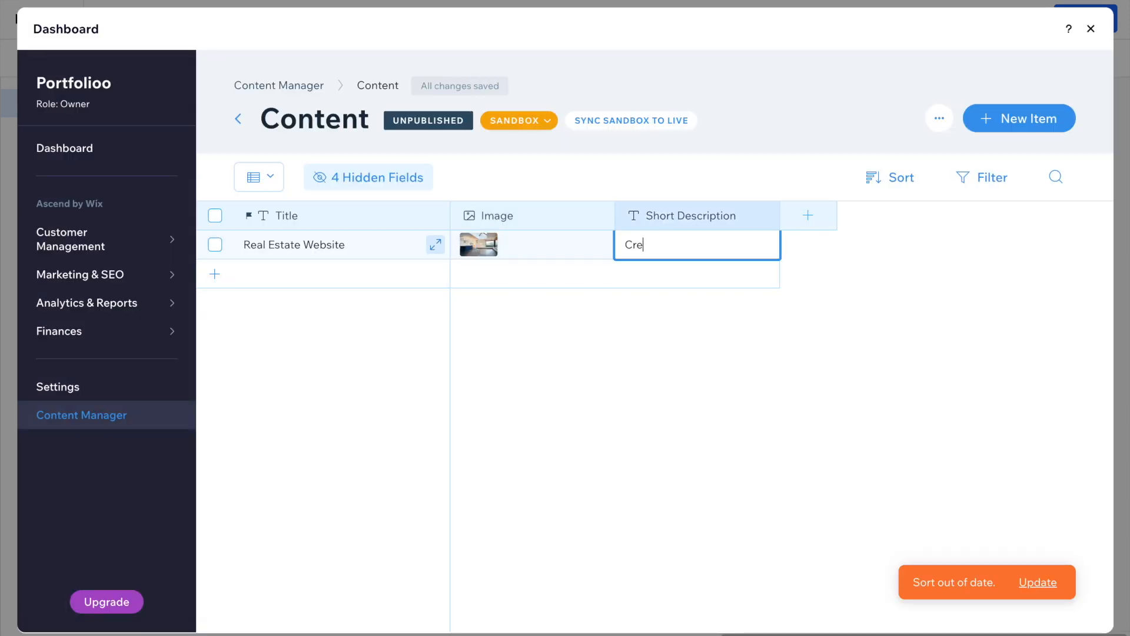
type("ated a real estate website using React J")
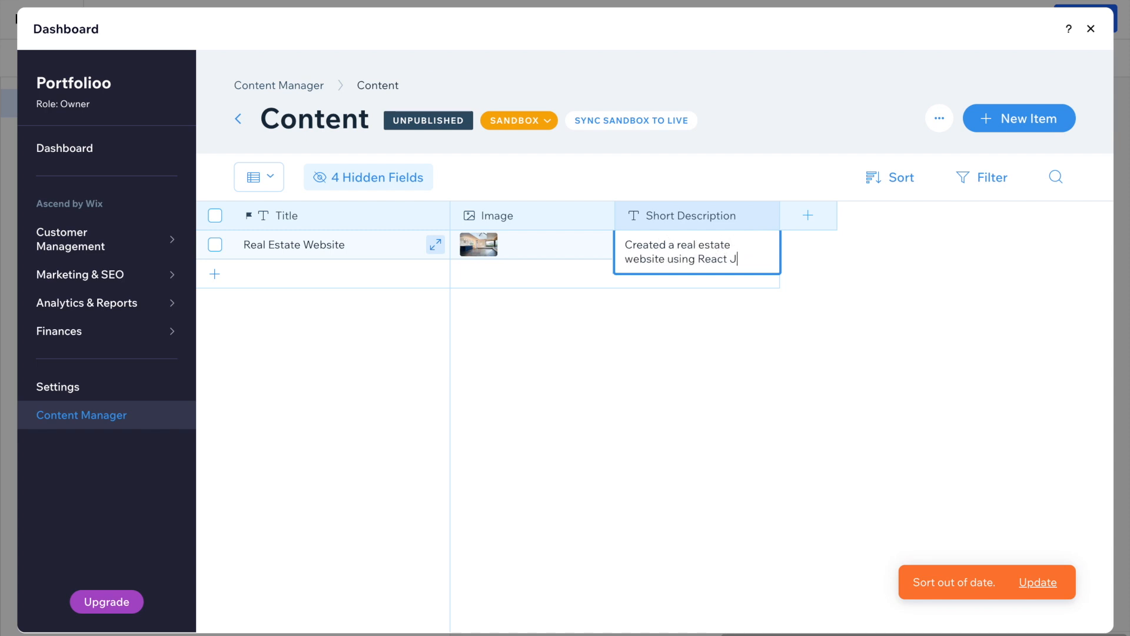
type("S & Next JS")
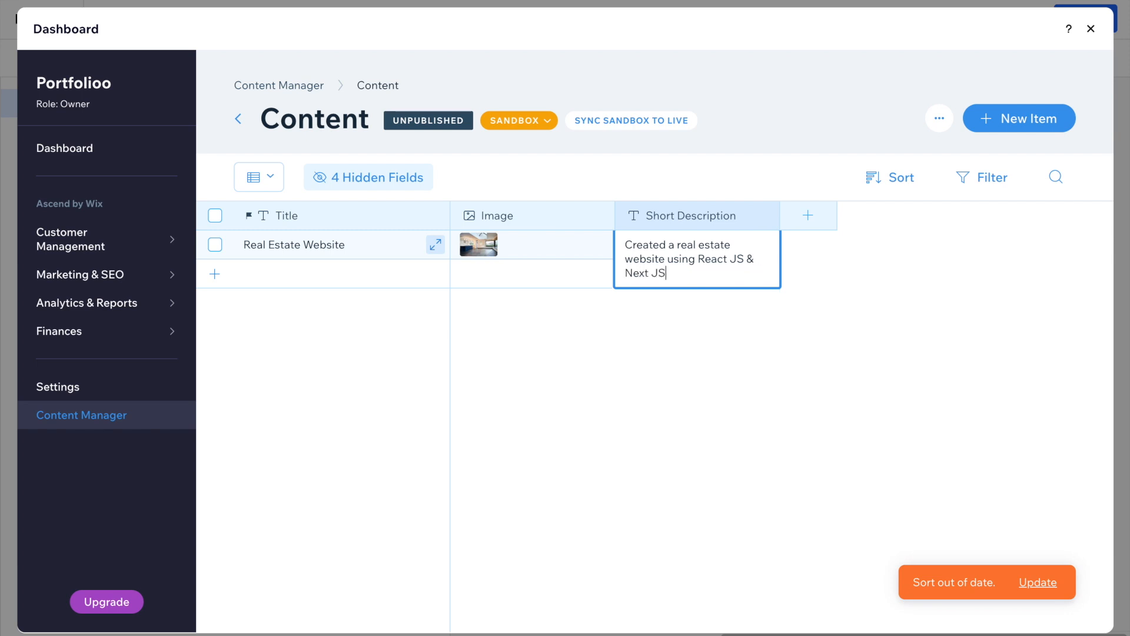
left_click(805, 254)
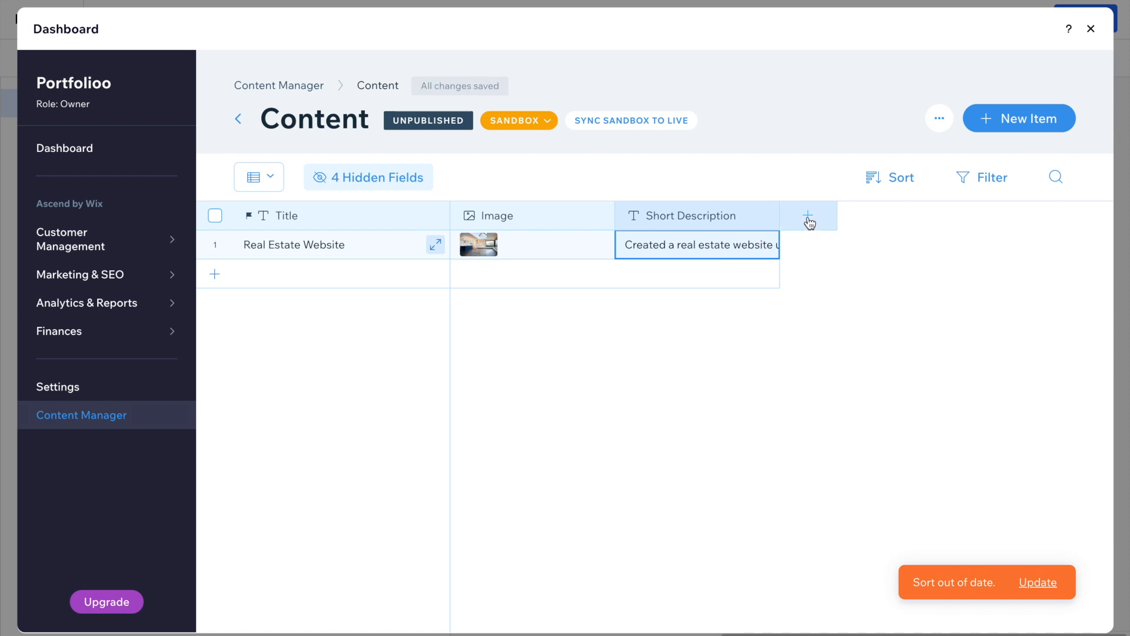
Add a URL-type field named 'link' to the Content collection.
left_click(809, 219)
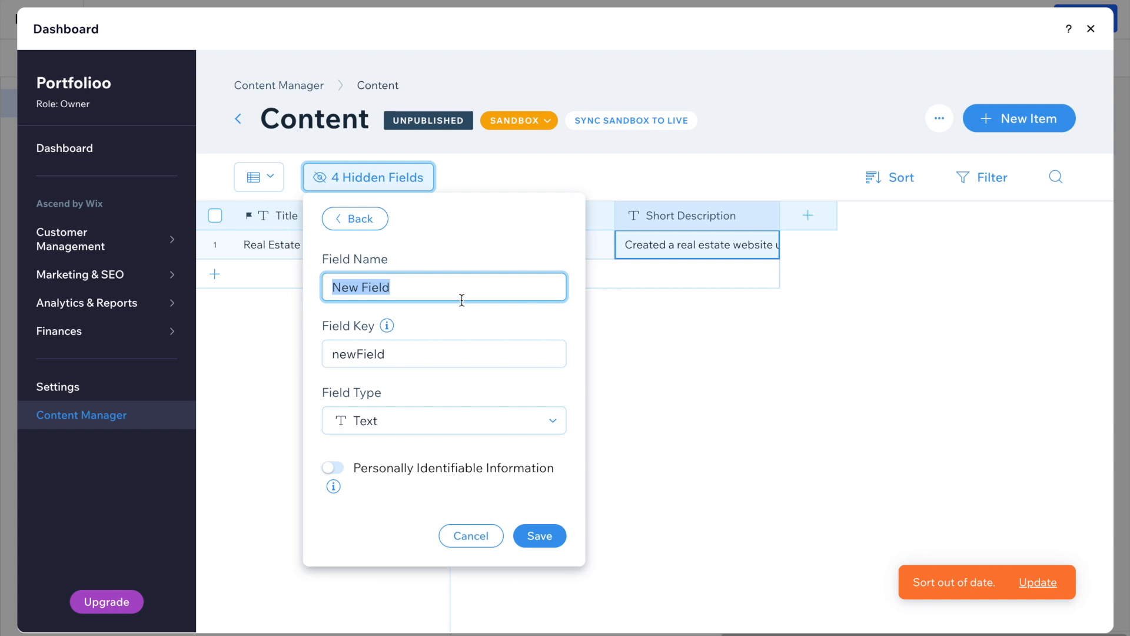
type("link")
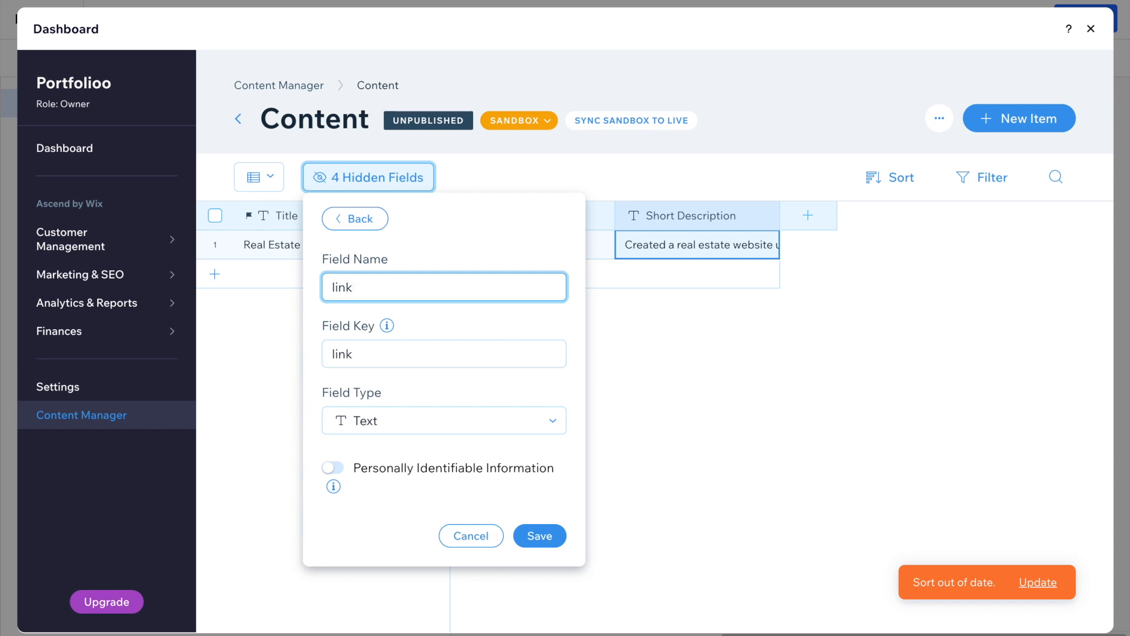
left_click(420, 423)
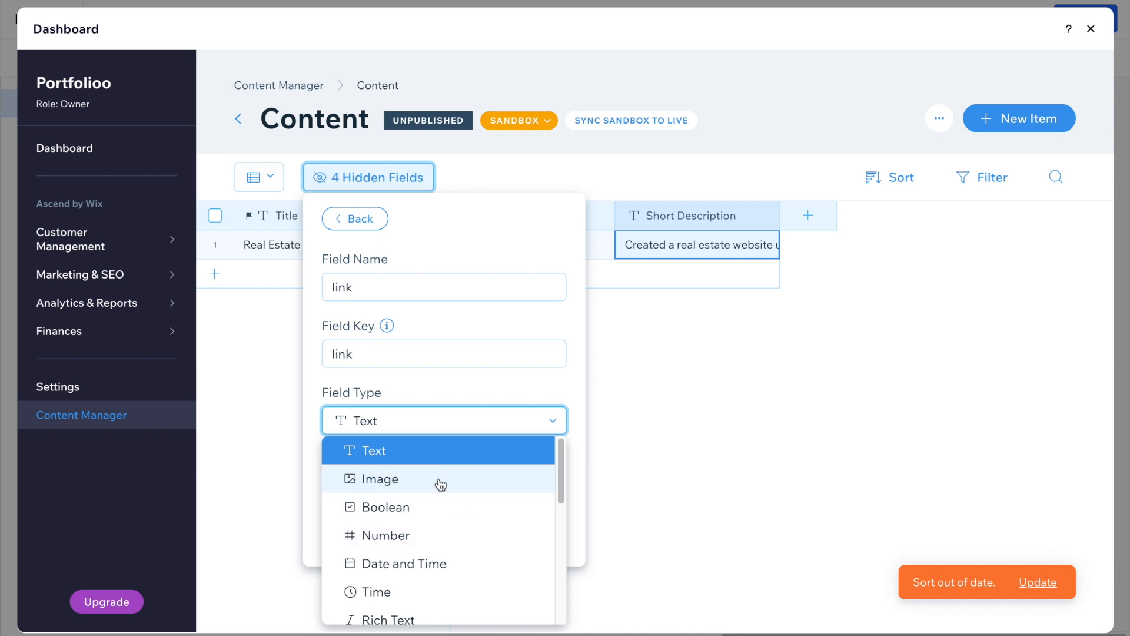
scroll(464, 520, "down", 1)
scroll(465, 520, "down", 5)
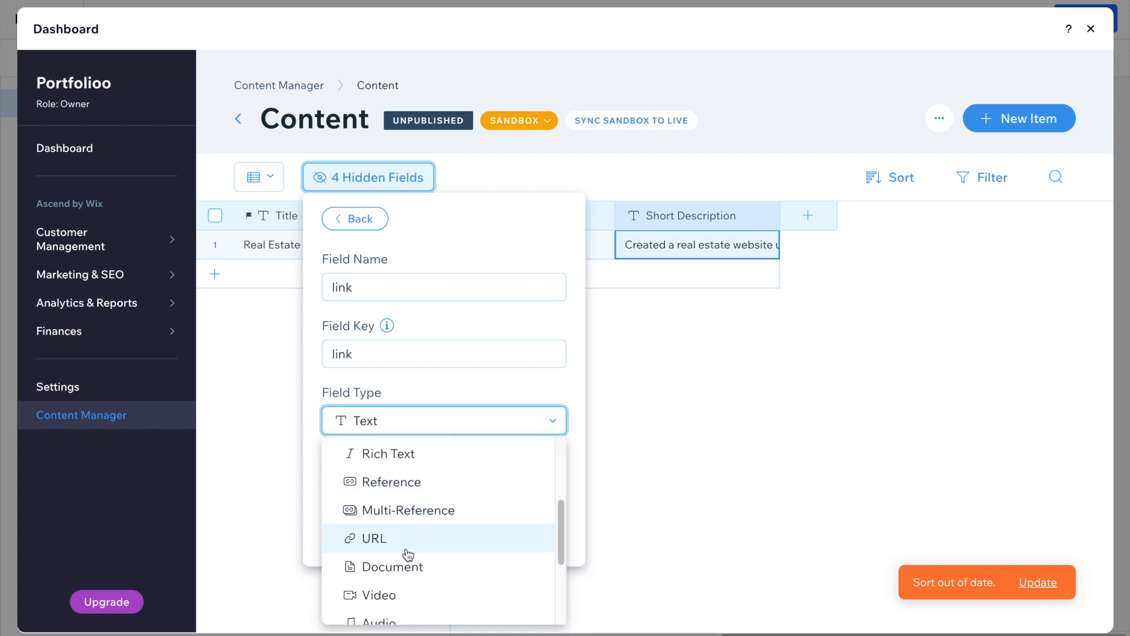
left_click(399, 545)
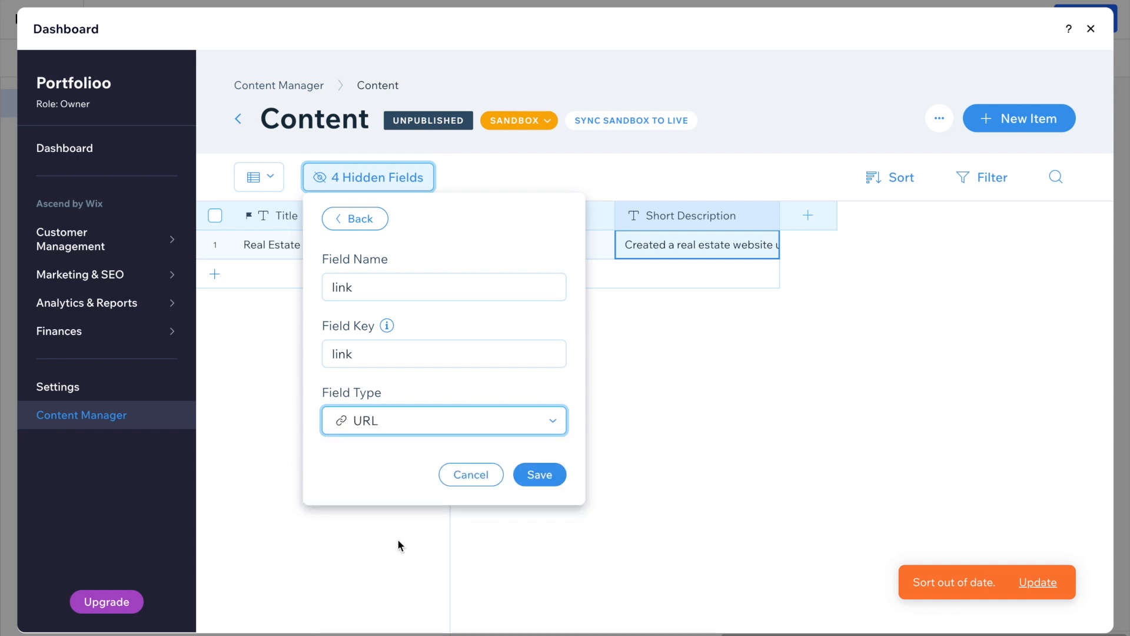
left_click(535, 477)
left_click(416, 170)
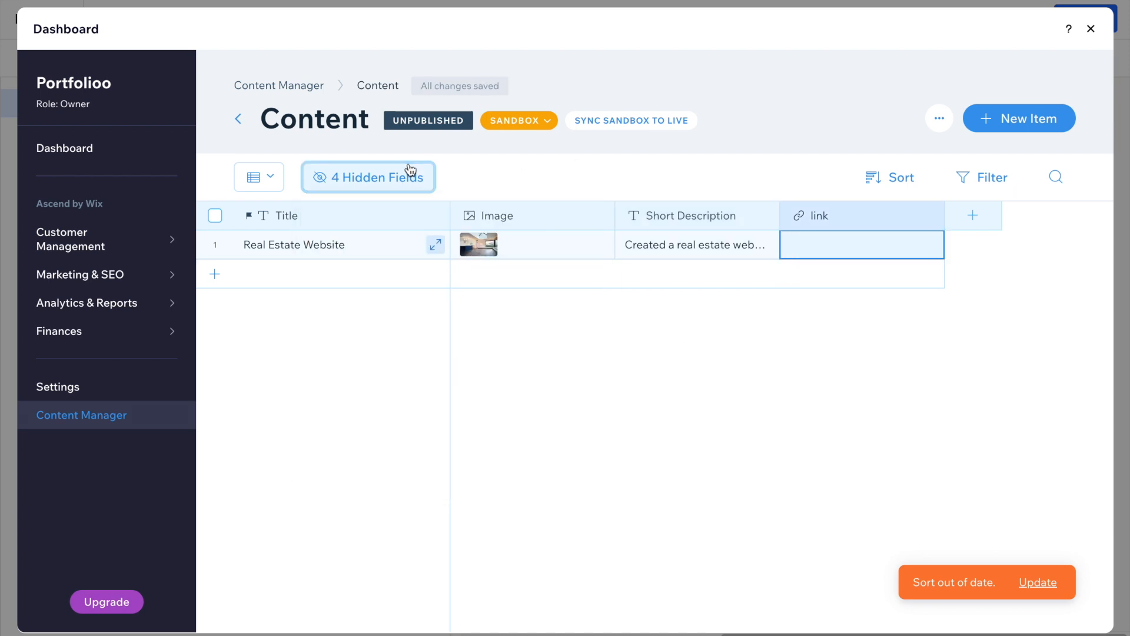
left_click(815, 236)
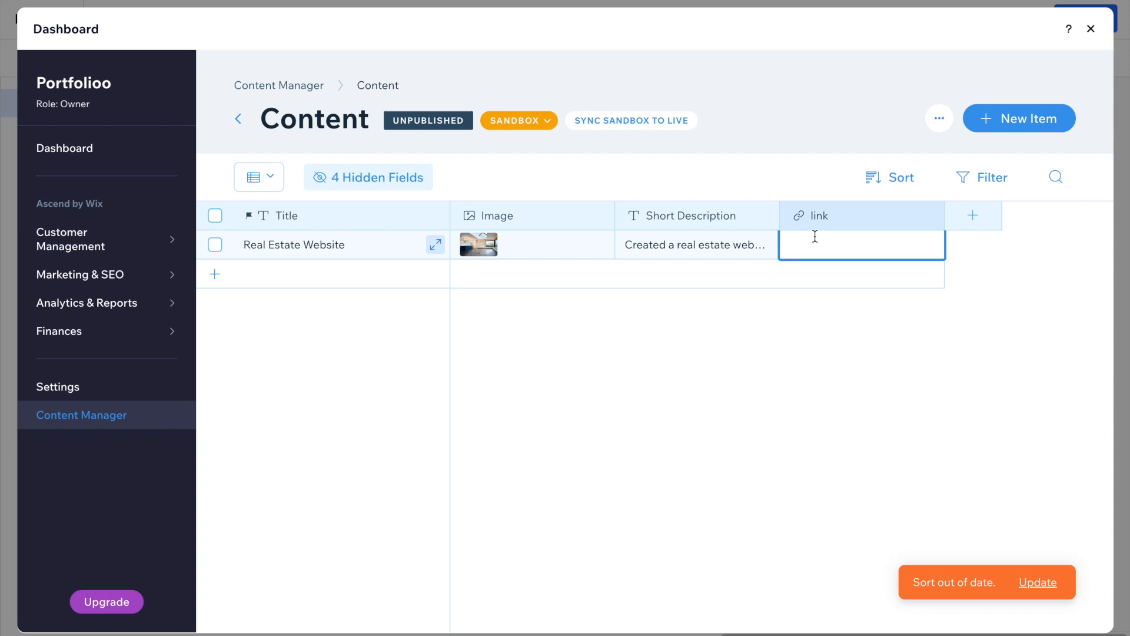
type("https://github.com")
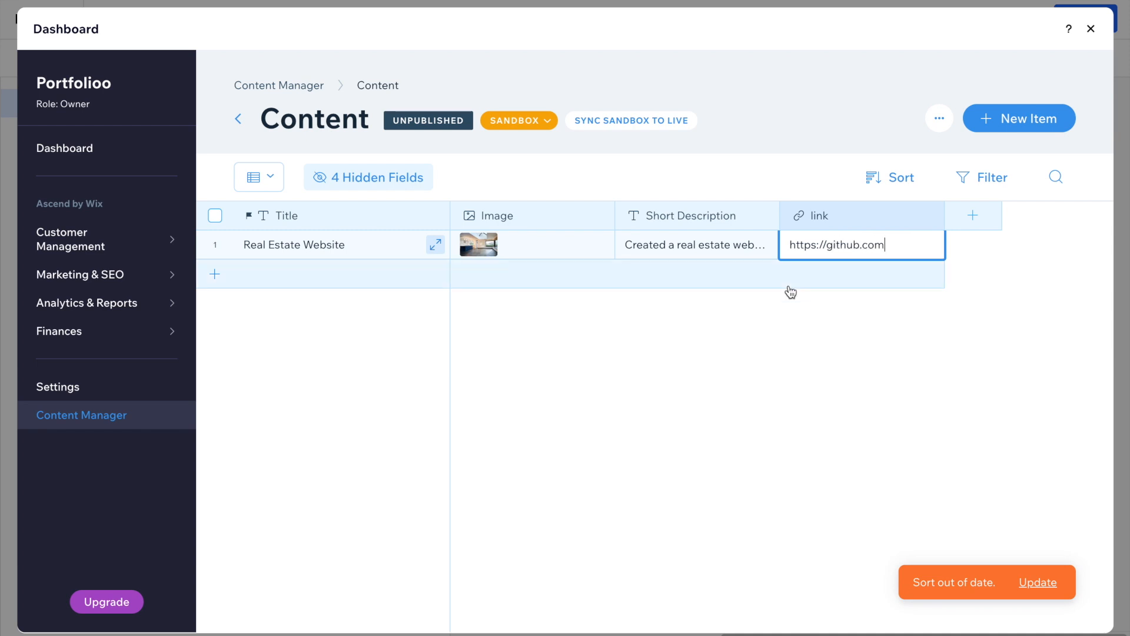
left_click(776, 312)
Add a new item titled 'Mobile App' and start choosing its image.
left_click(313, 275)
left_click(316, 274)
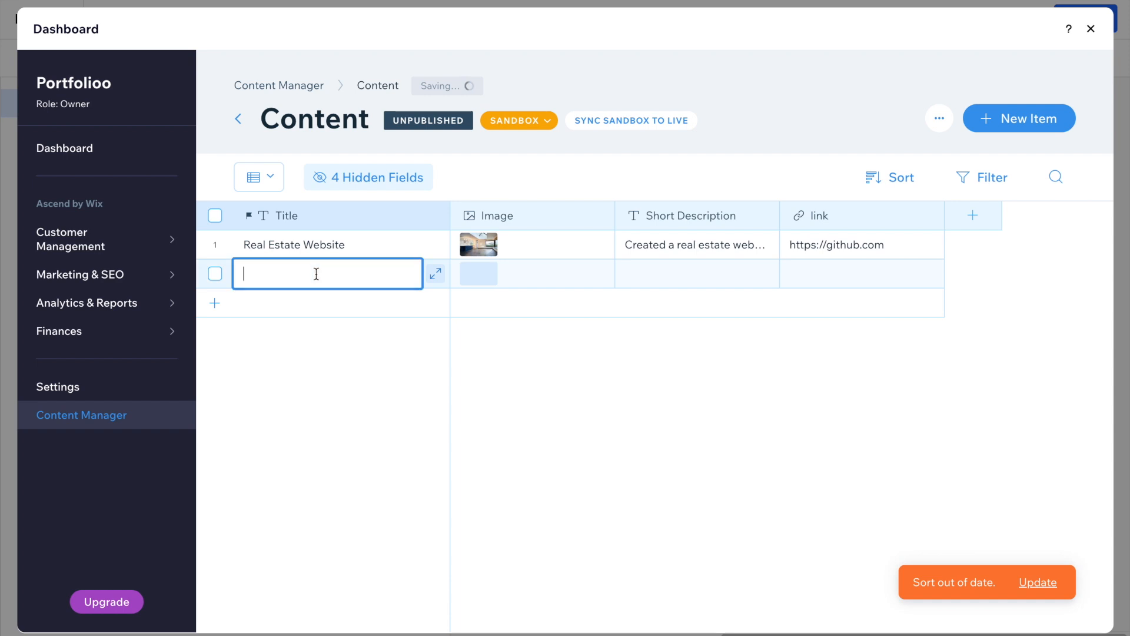
type("Mobile App")
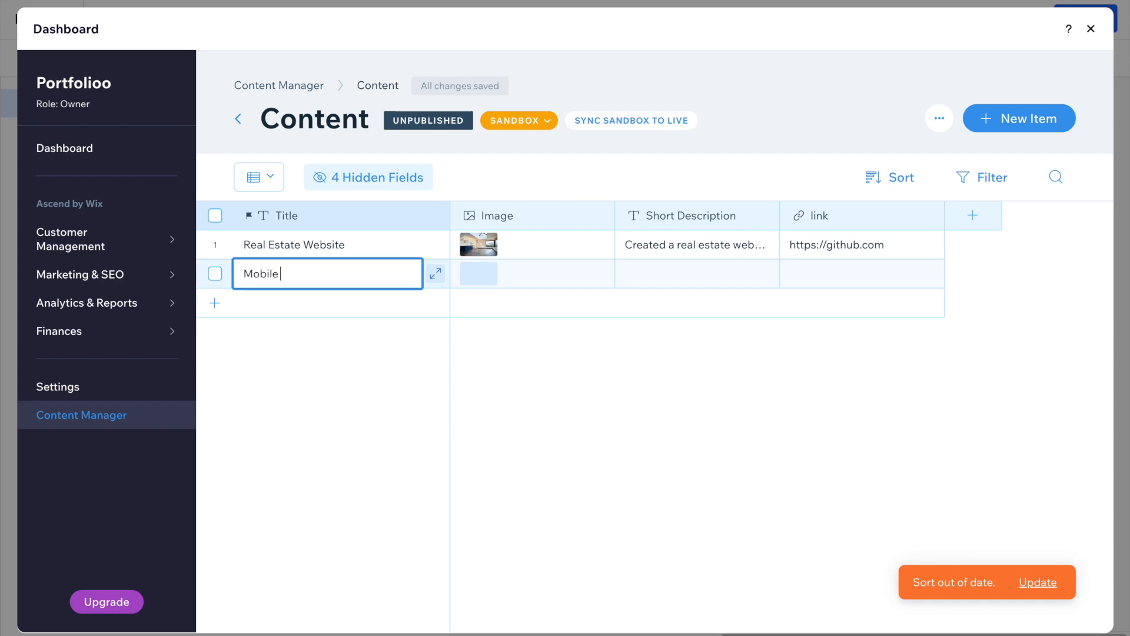
left_click(485, 275)
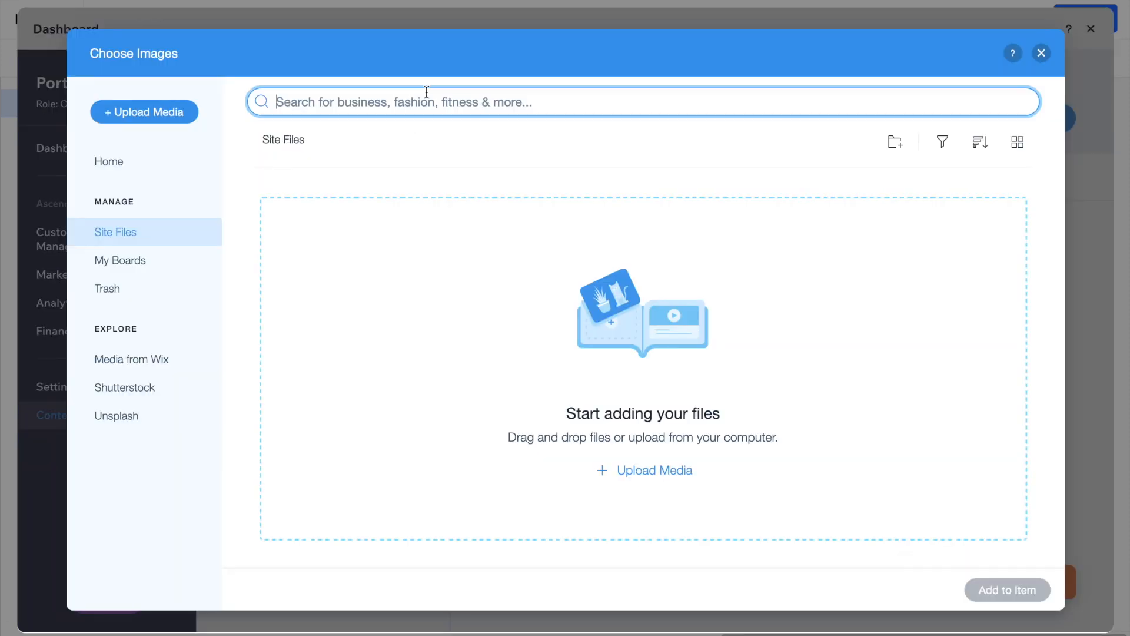
Paste the prepared item details and give Fitness App the pink phone image.
key("ctrl+v")
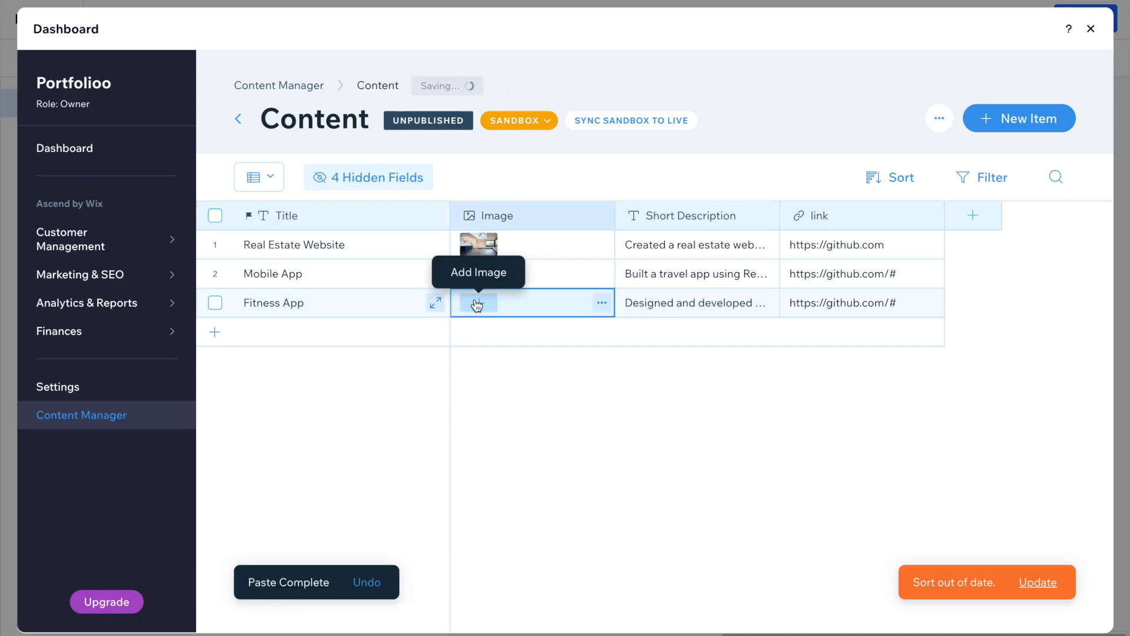
left_click(474, 298)
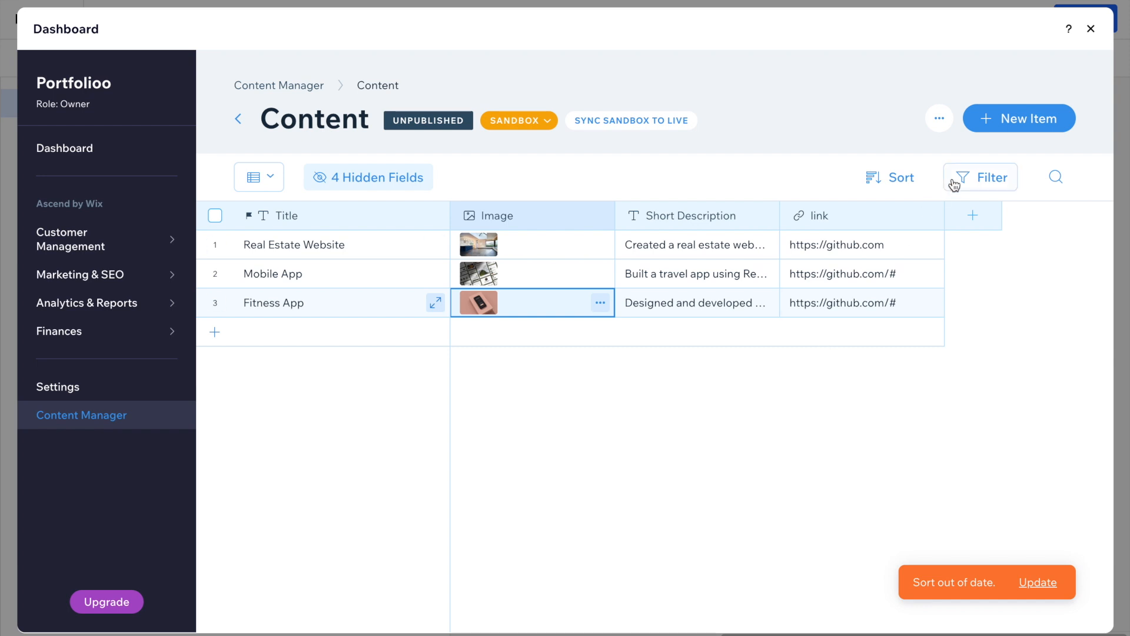
left_click(974, 218)
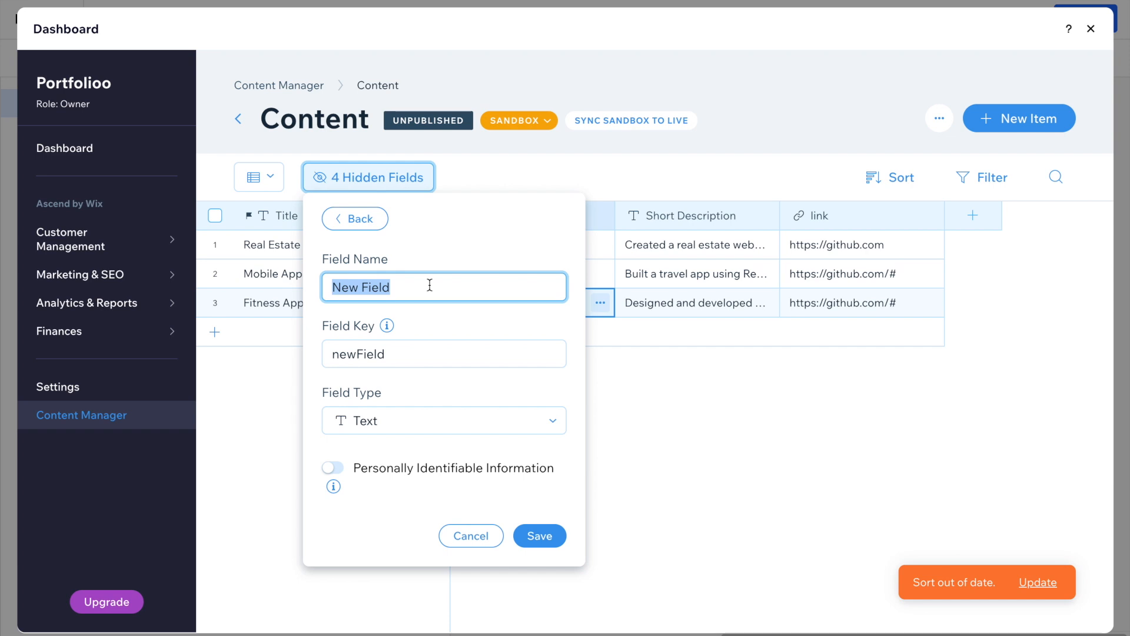
Cancel the new 'date' field and close the collection dashboard.
type("date")
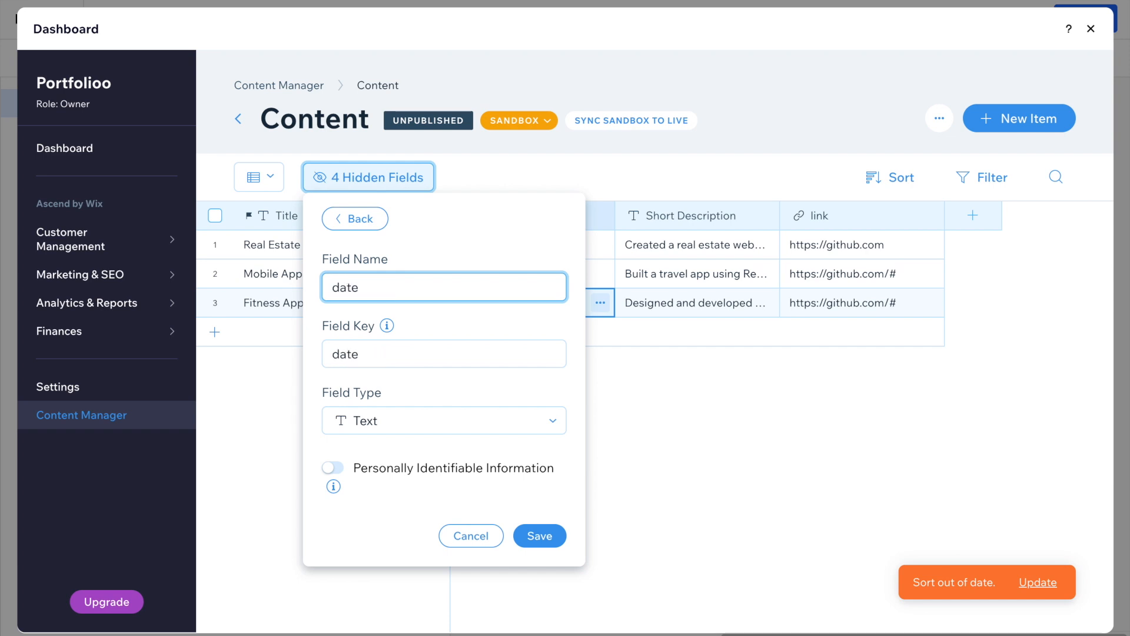
left_click(470, 421)
scroll(459, 518, "down", 1)
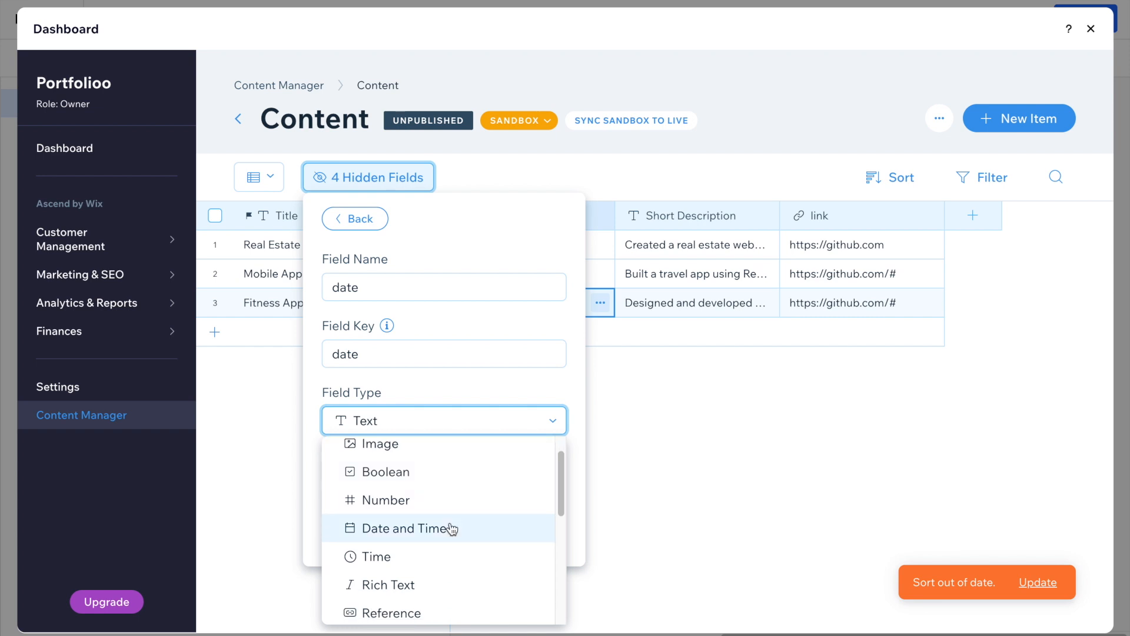
scroll(463, 539, "down", 2)
left_click(502, 227)
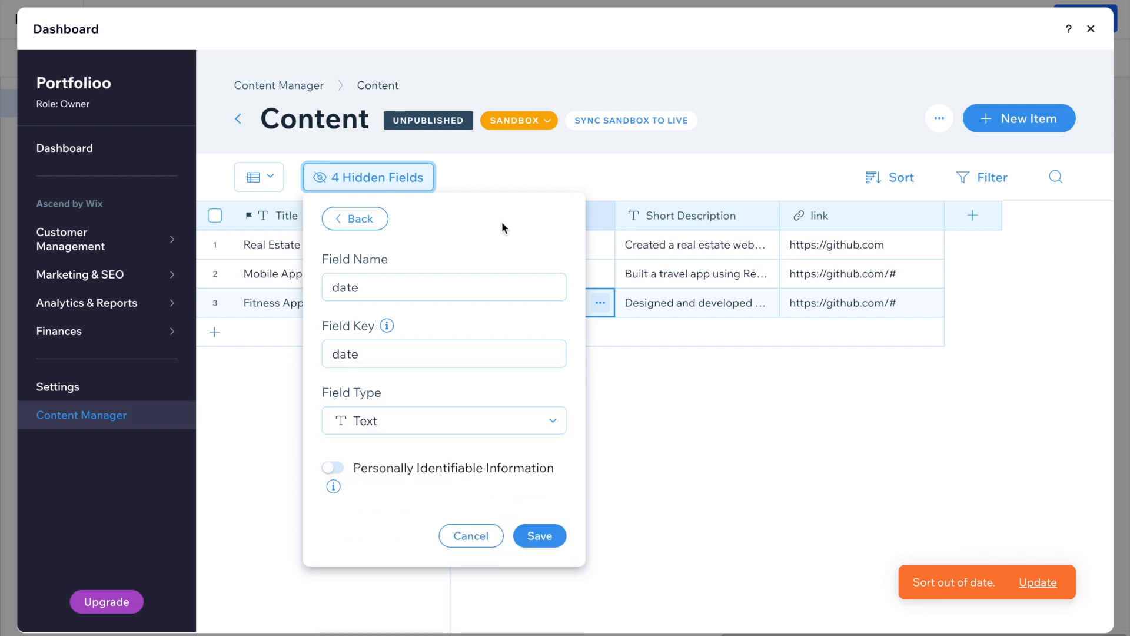
left_click(487, 529)
left_click(656, 425)
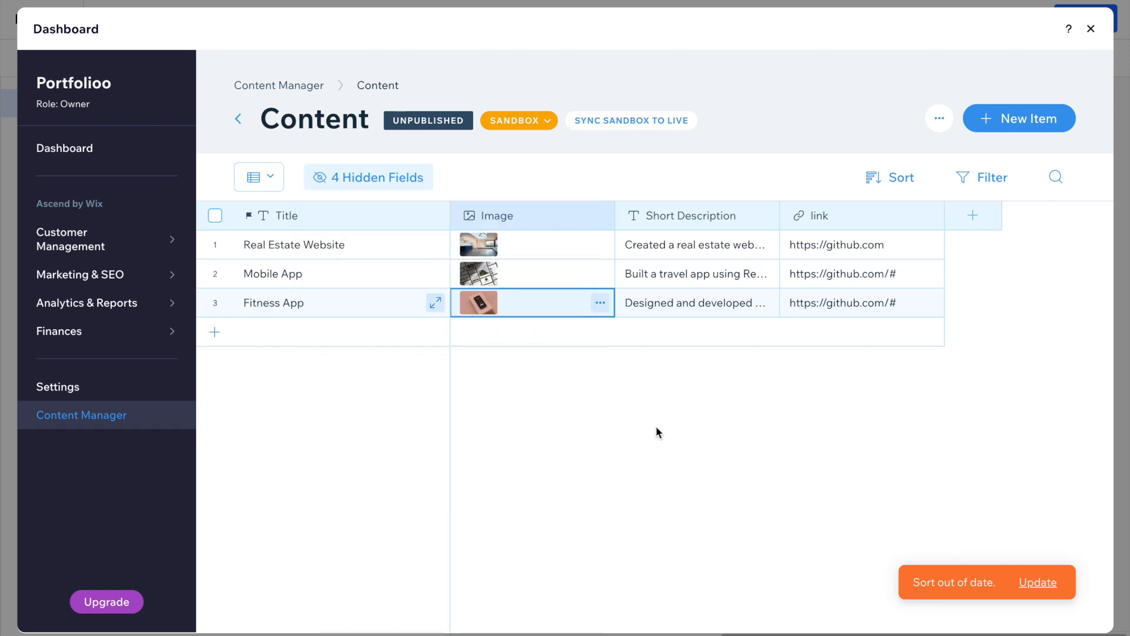
left_click(1093, 30)
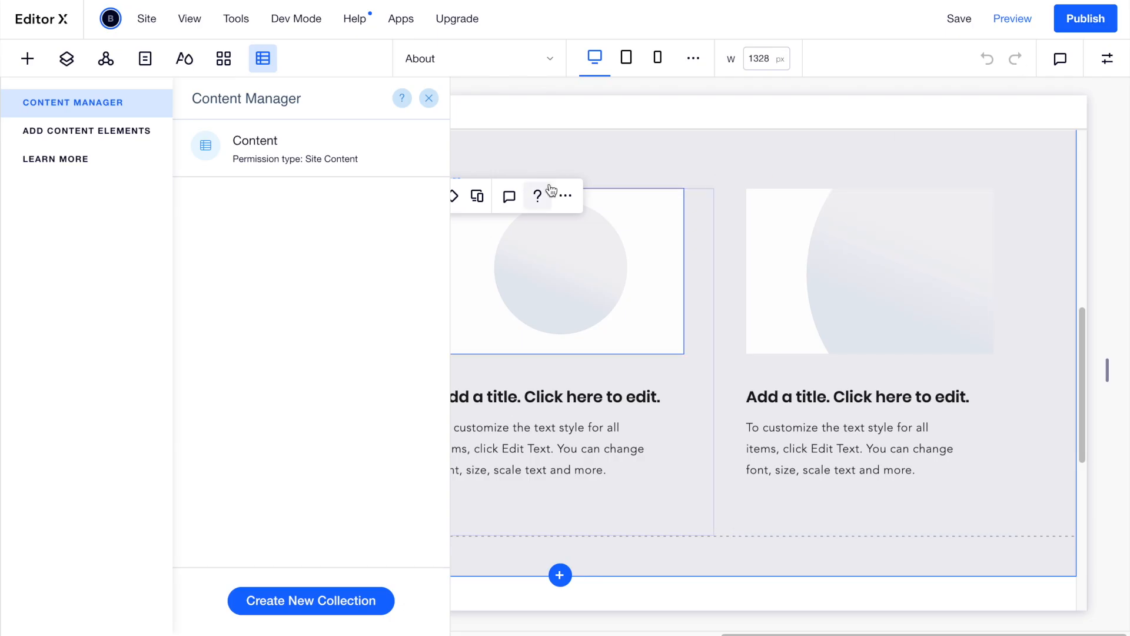
Select the whole three-card repeater and open its Connect Repeater data settings.
left_click(431, 102)
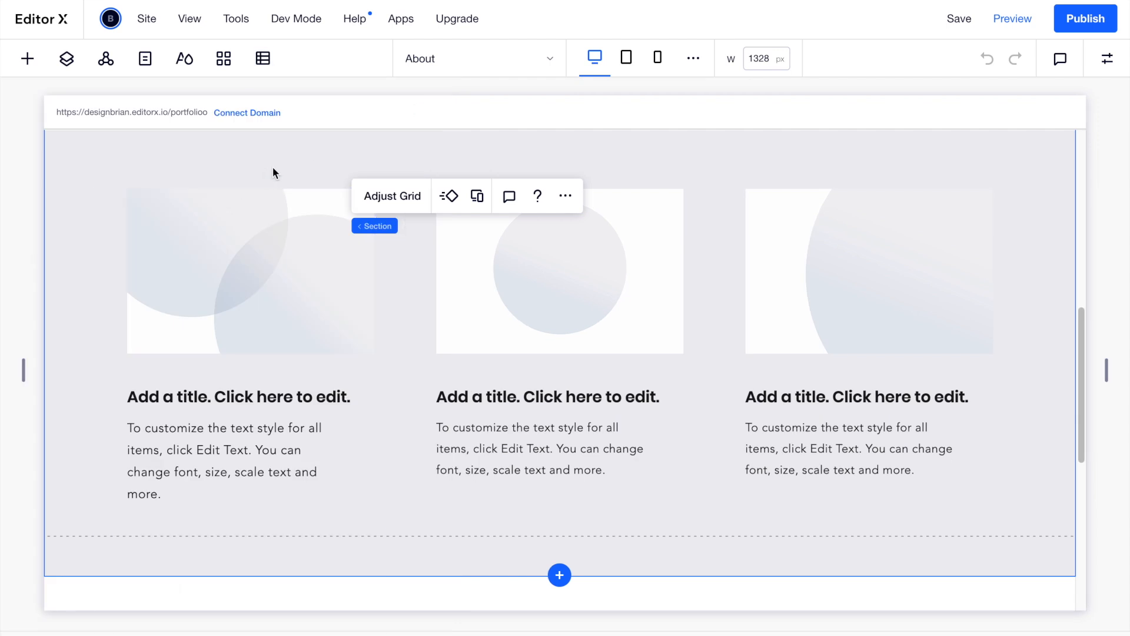
scroll(273, 167, "up", 1)
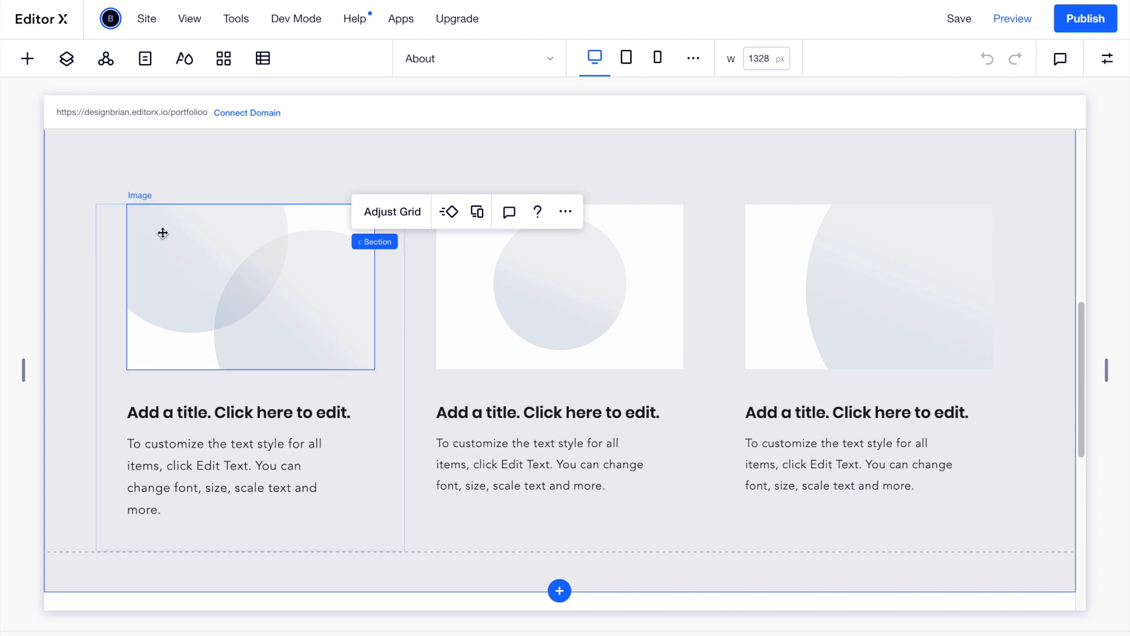
left_click(111, 257)
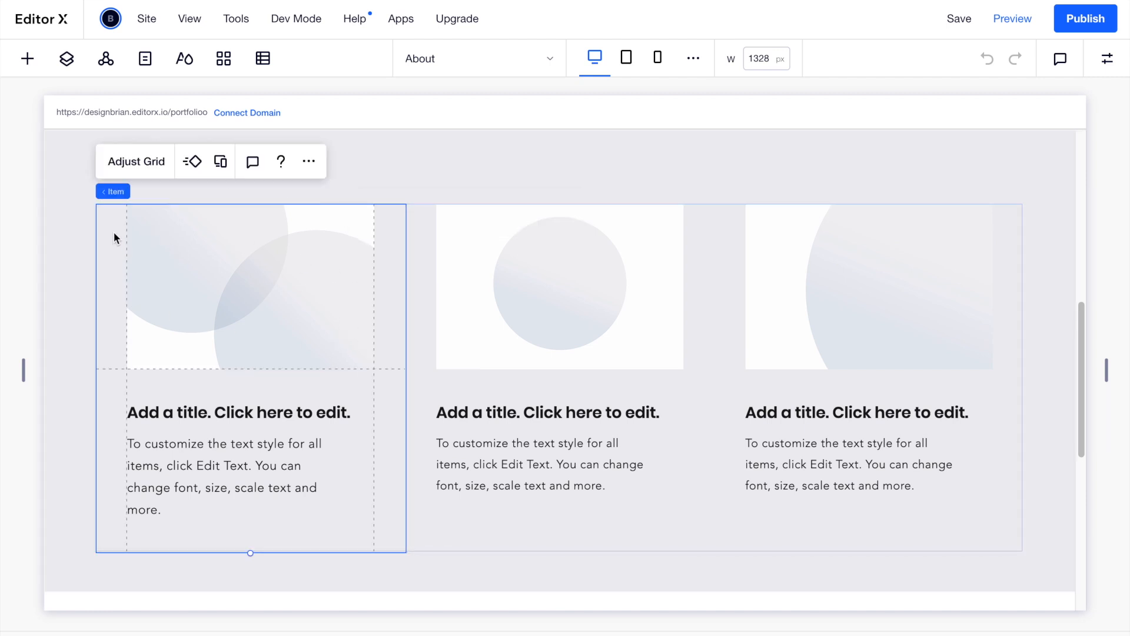
mouse_move(115, 192)
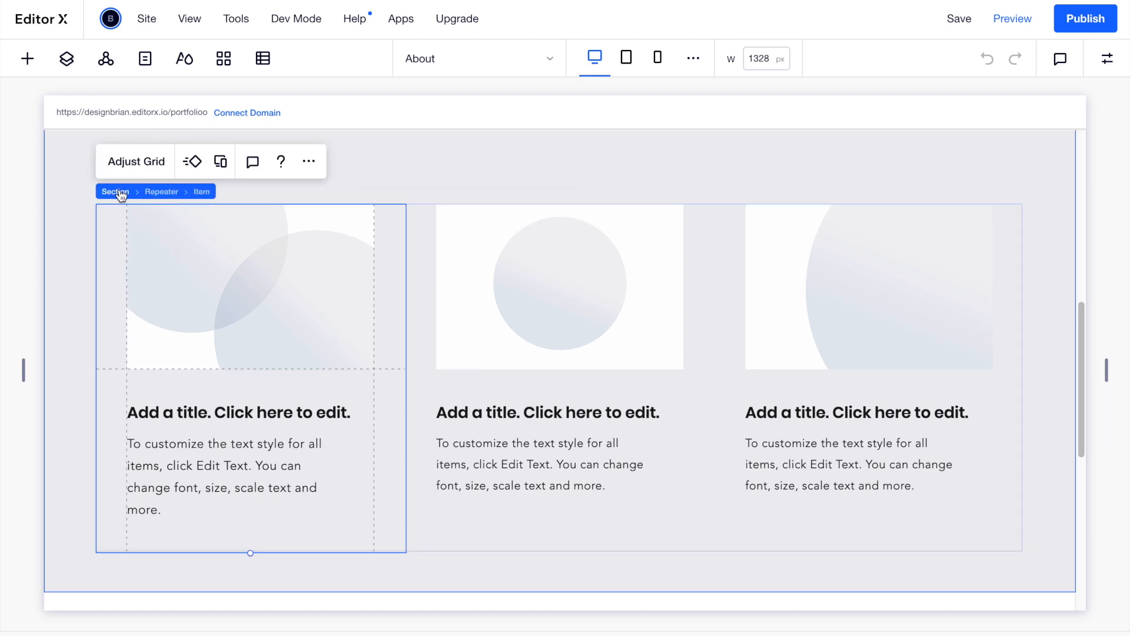
left_click(161, 192)
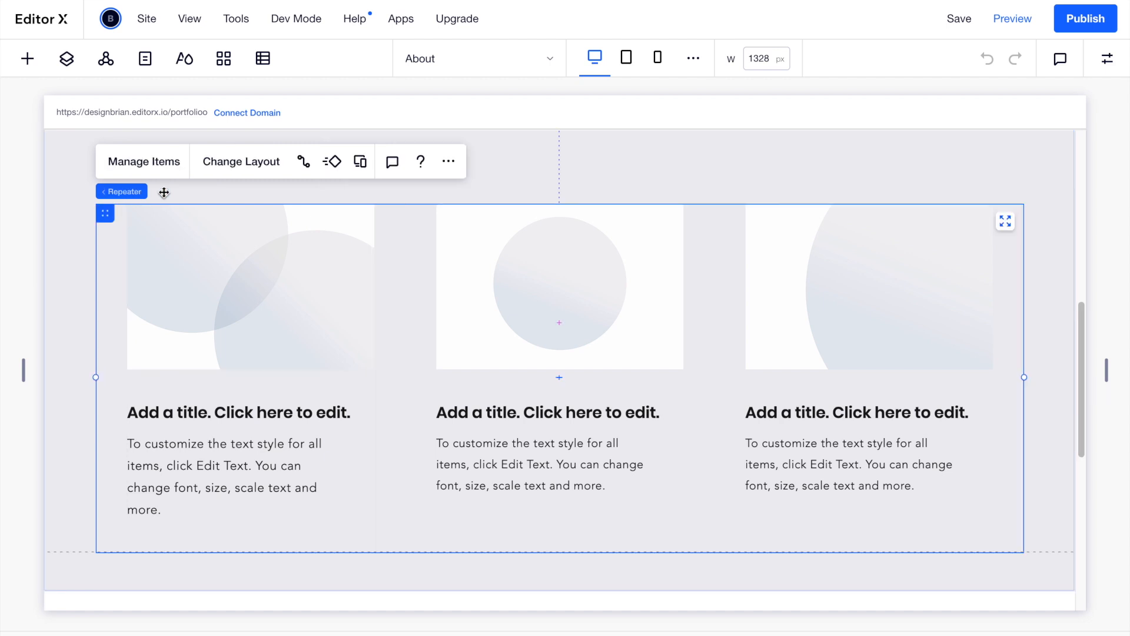
left_click(304, 162)
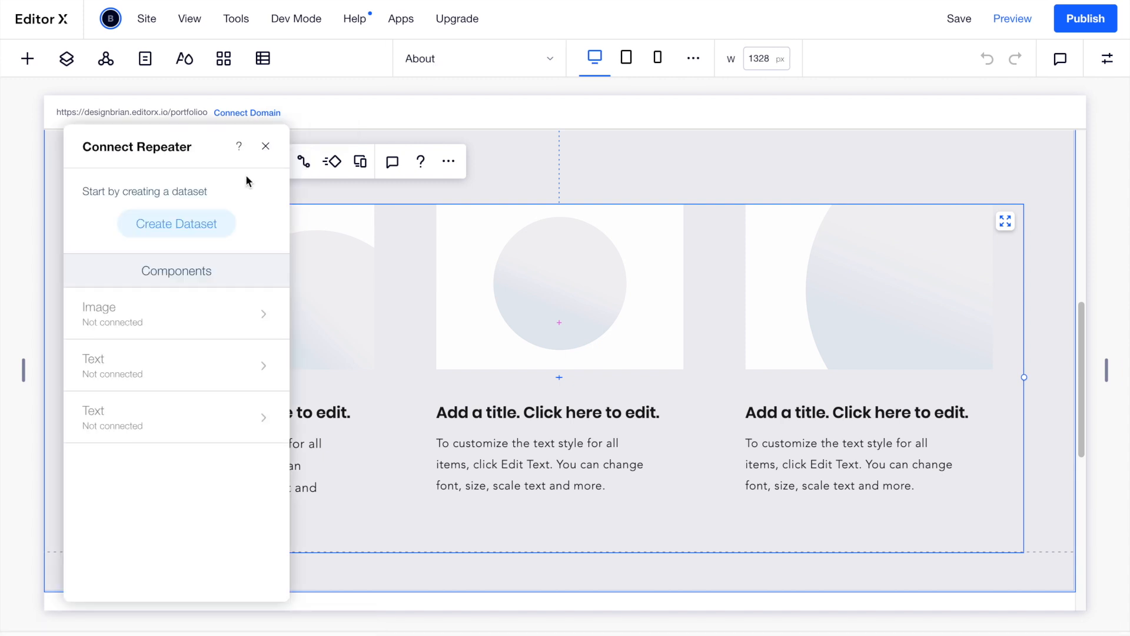
Create a new dataset from the Content collection, named Content dataset, and link the repeater to it.
left_click(212, 232)
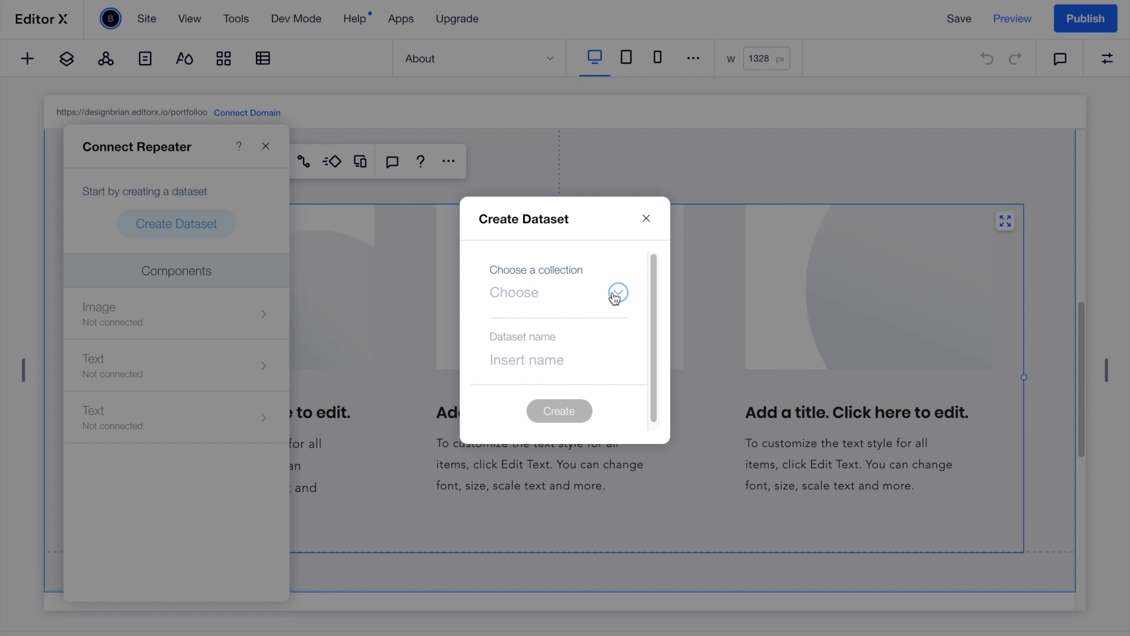
left_click(614, 293)
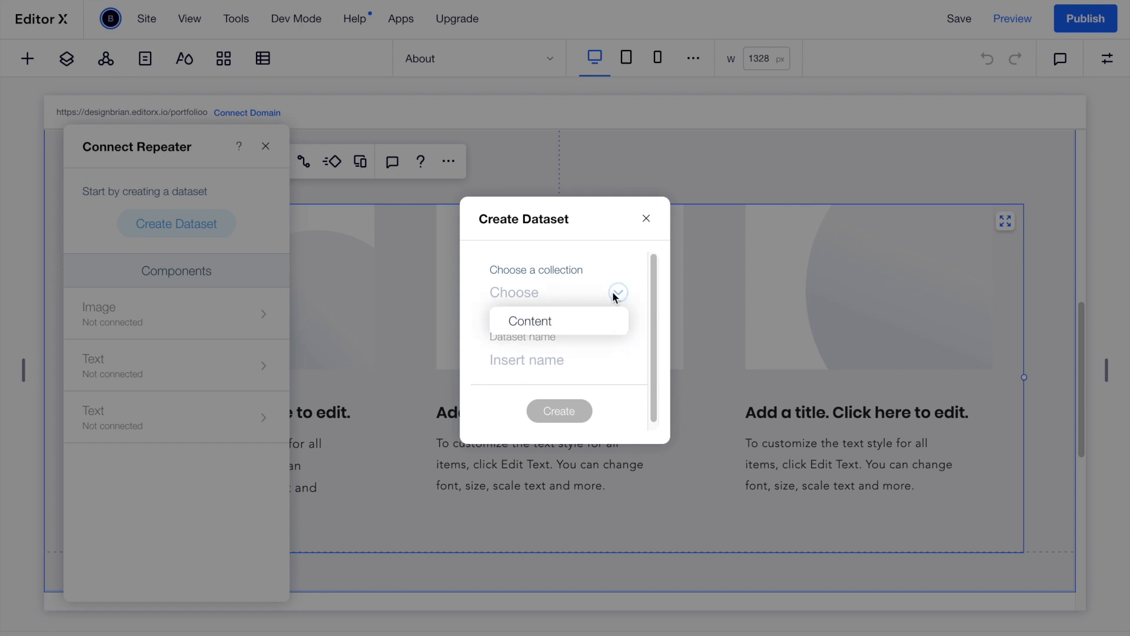
left_click(563, 323)
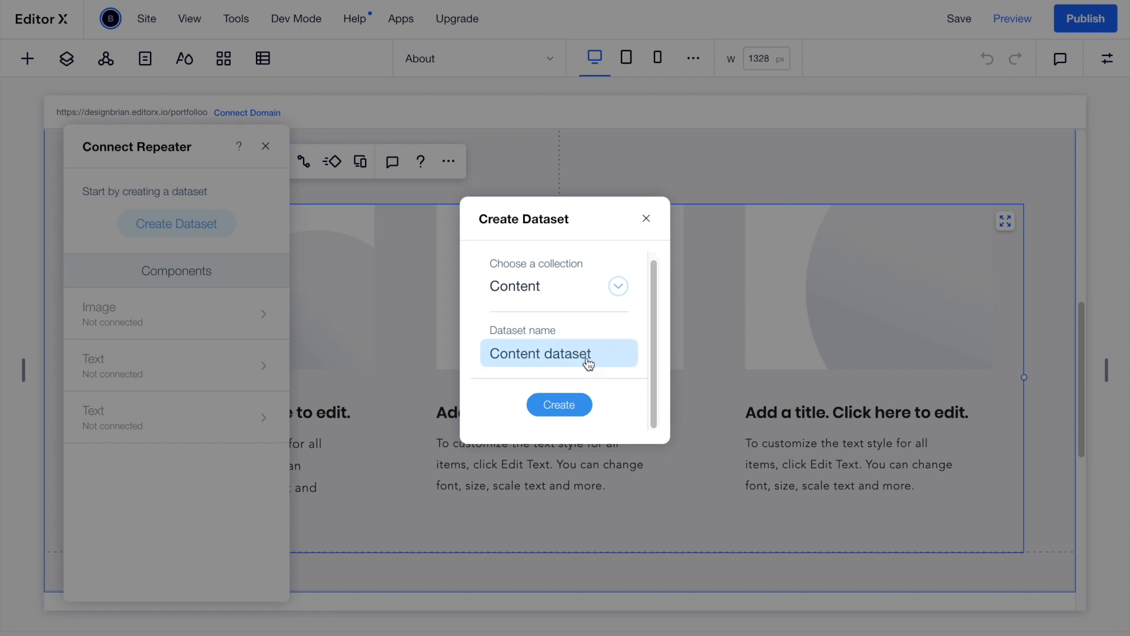
left_click(569, 406)
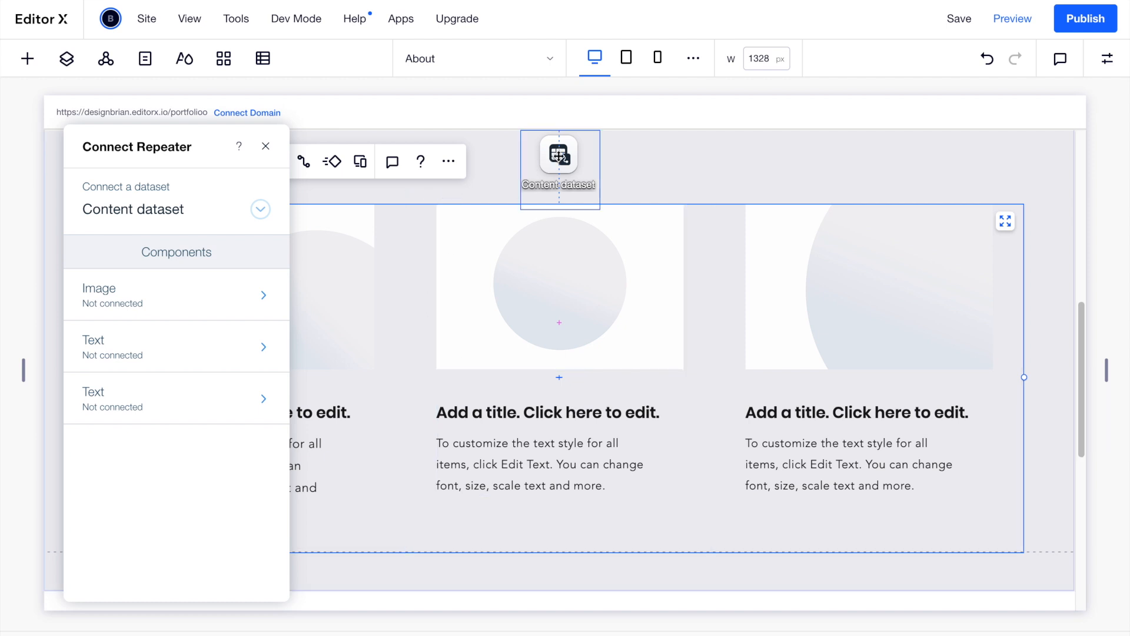
Place the Content dataset at the page's top-left and review the Content collection's items.
left_click_drag(220, 140, 717, 159)
left_click_drag(564, 155, 106, 172)
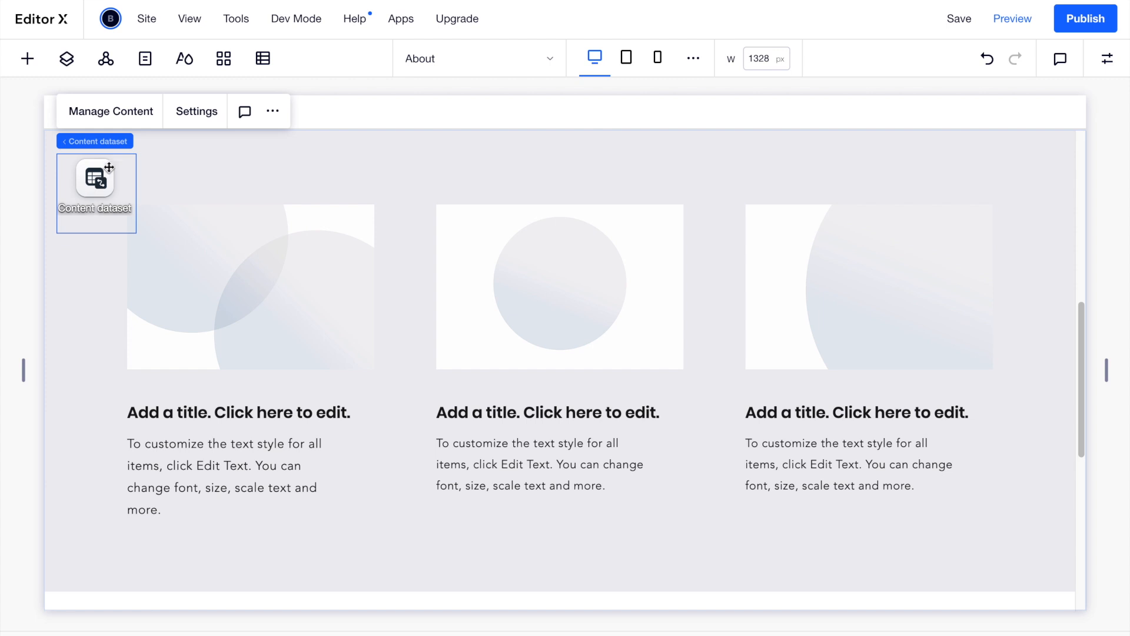
left_click(136, 114)
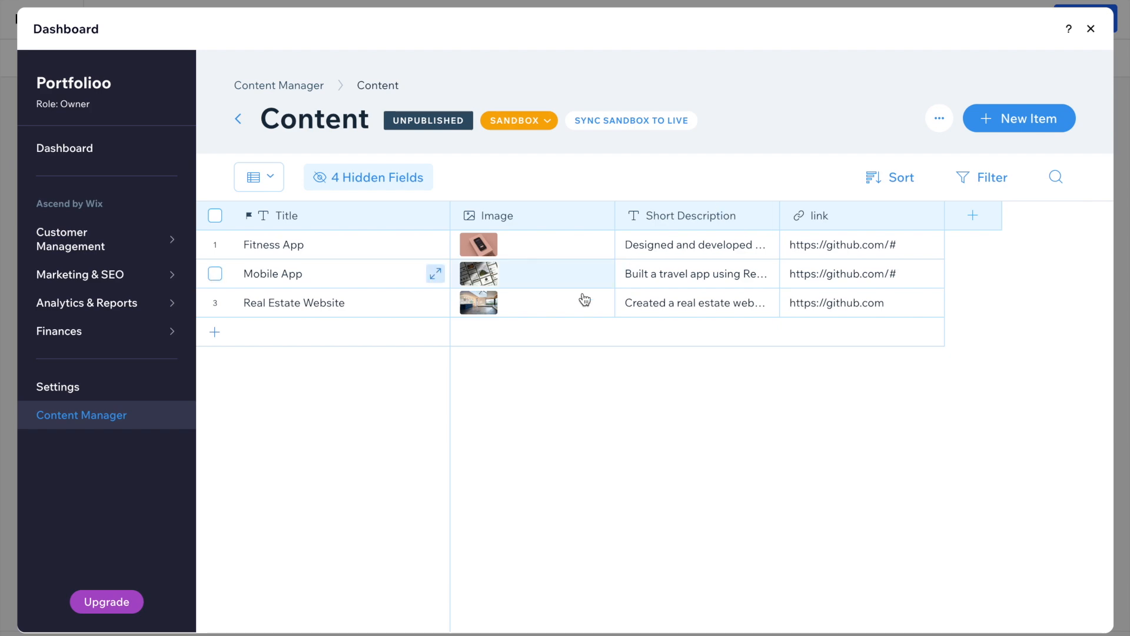
left_click(1091, 29)
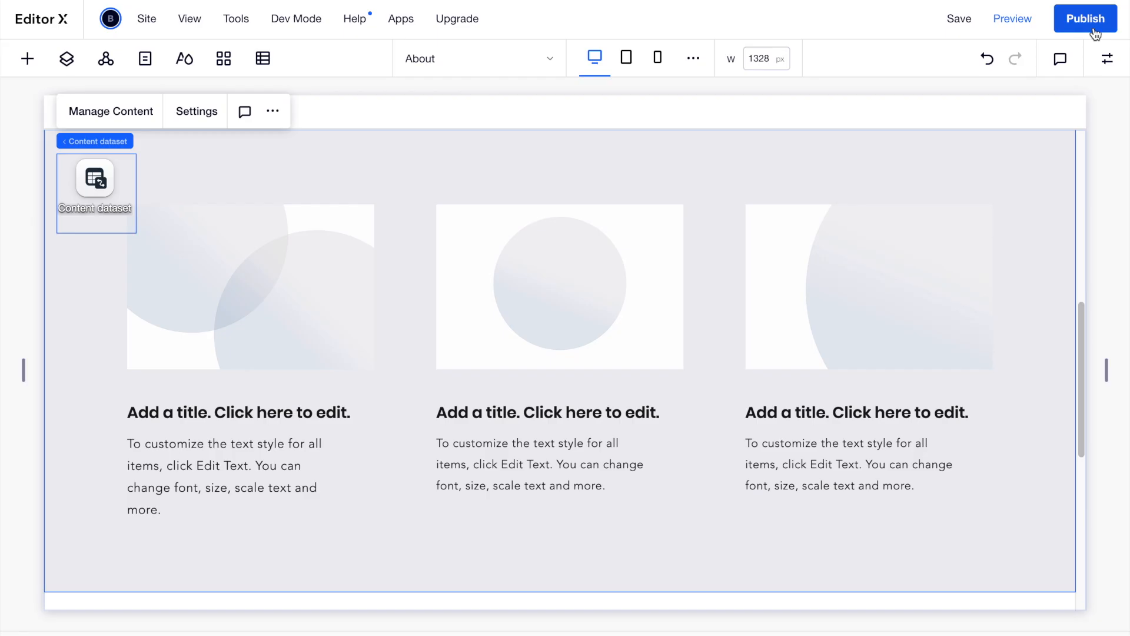
Keep the dataset on the Content collection in Read-only mode, displaying 12 items.
left_click(186, 114)
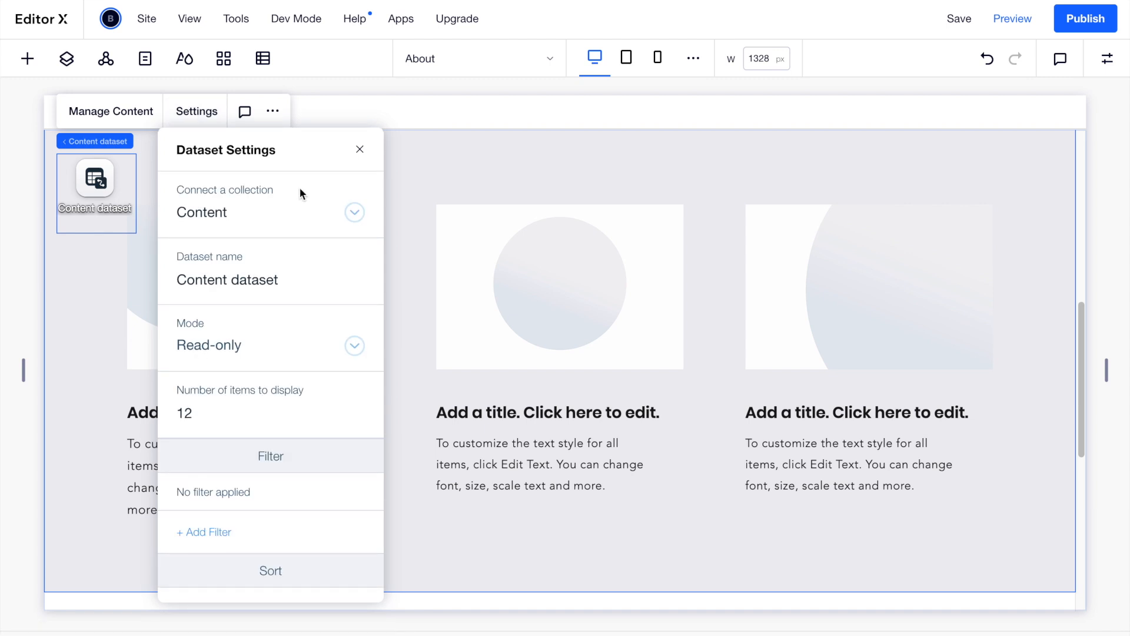
left_click(355, 213)
left_click(338, 175)
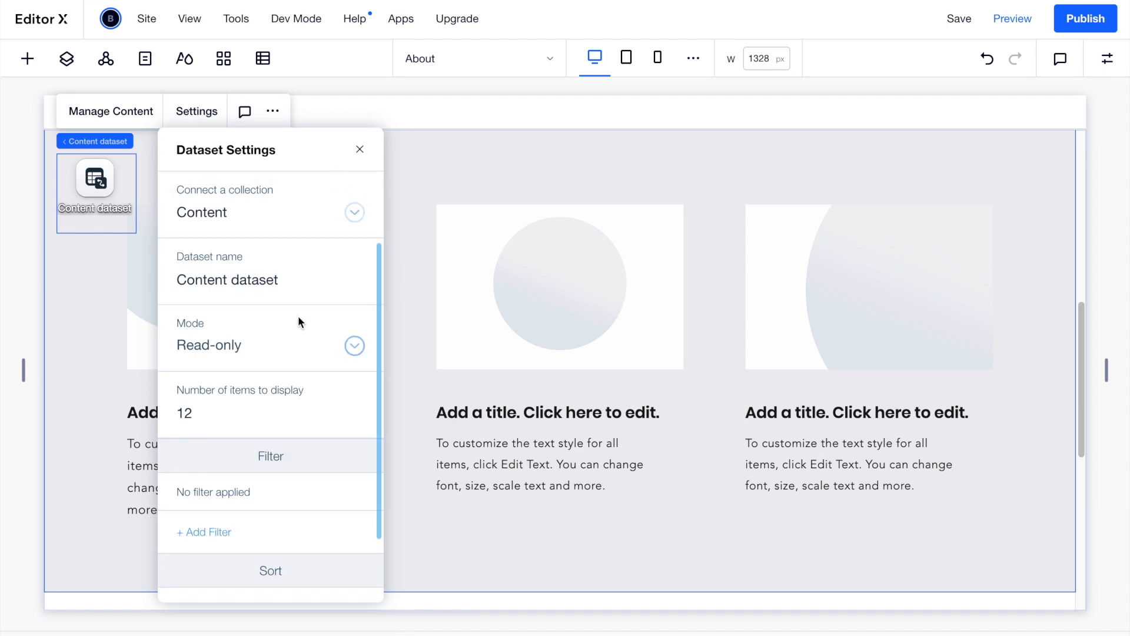
left_click(354, 346)
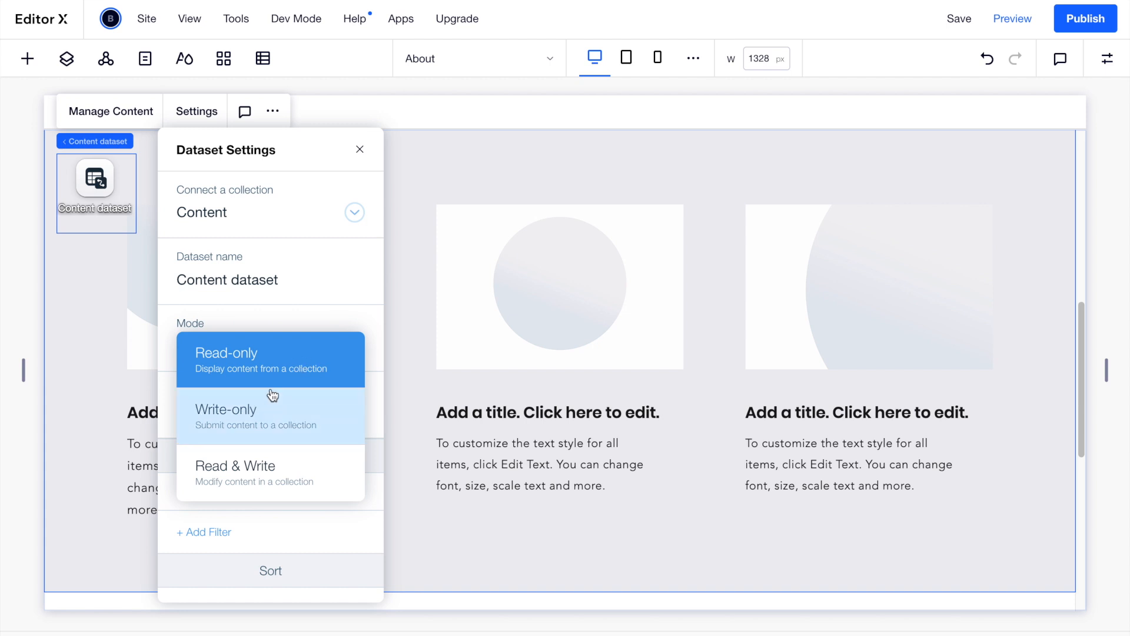
left_click(335, 317)
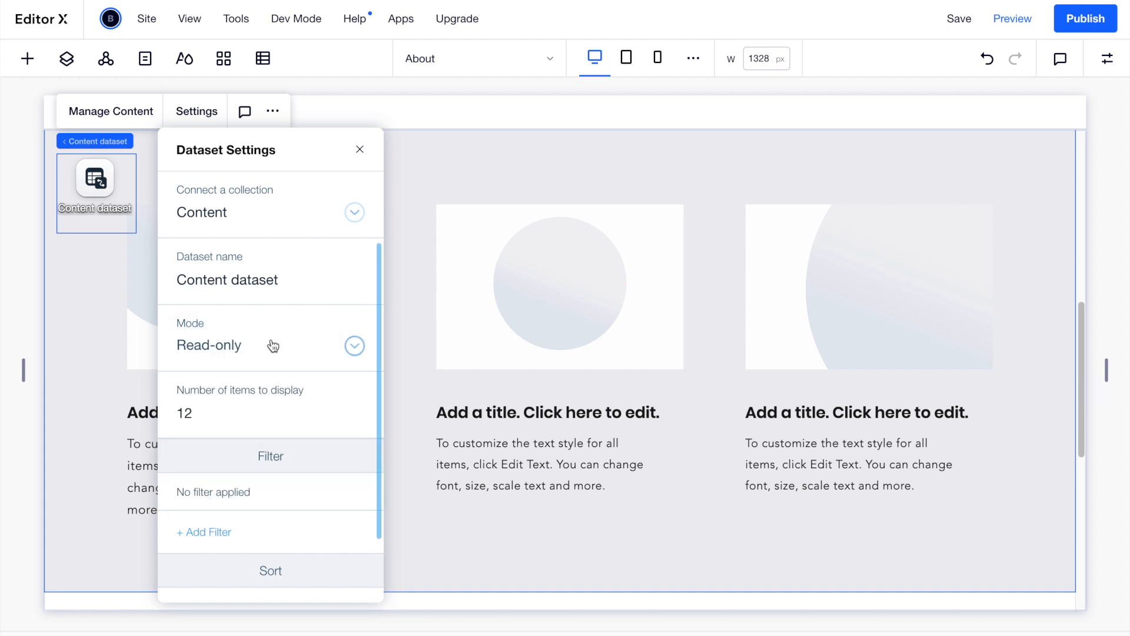
scroll(290, 353, "down", 1)
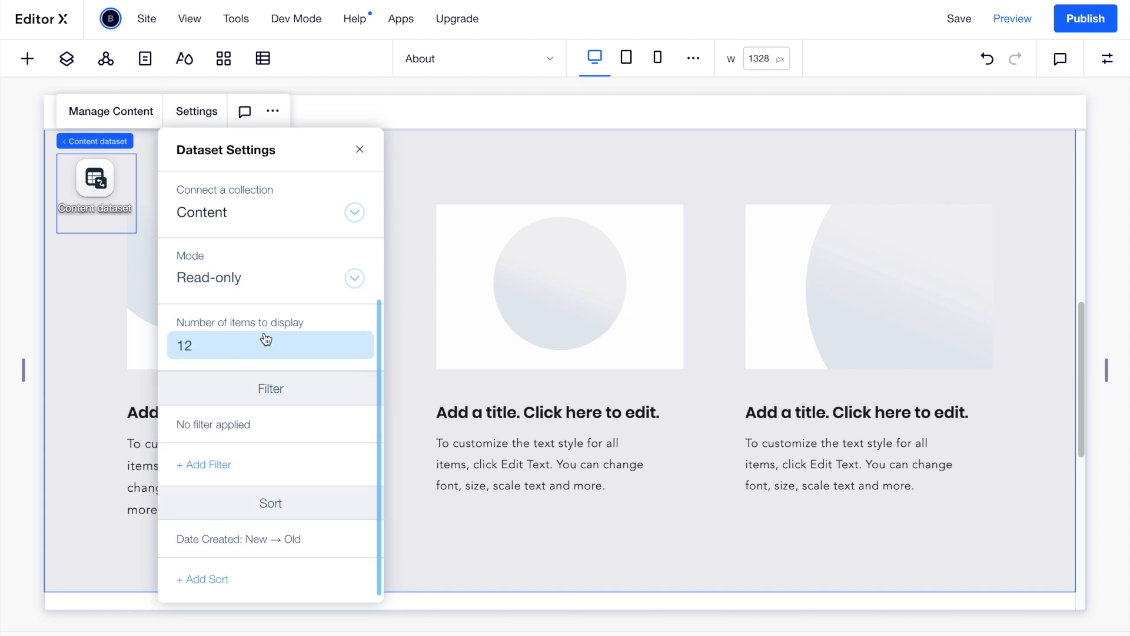
left_click(360, 153)
Bind the first card's image source to the Content dataset's Image field.
left_click(229, 268)
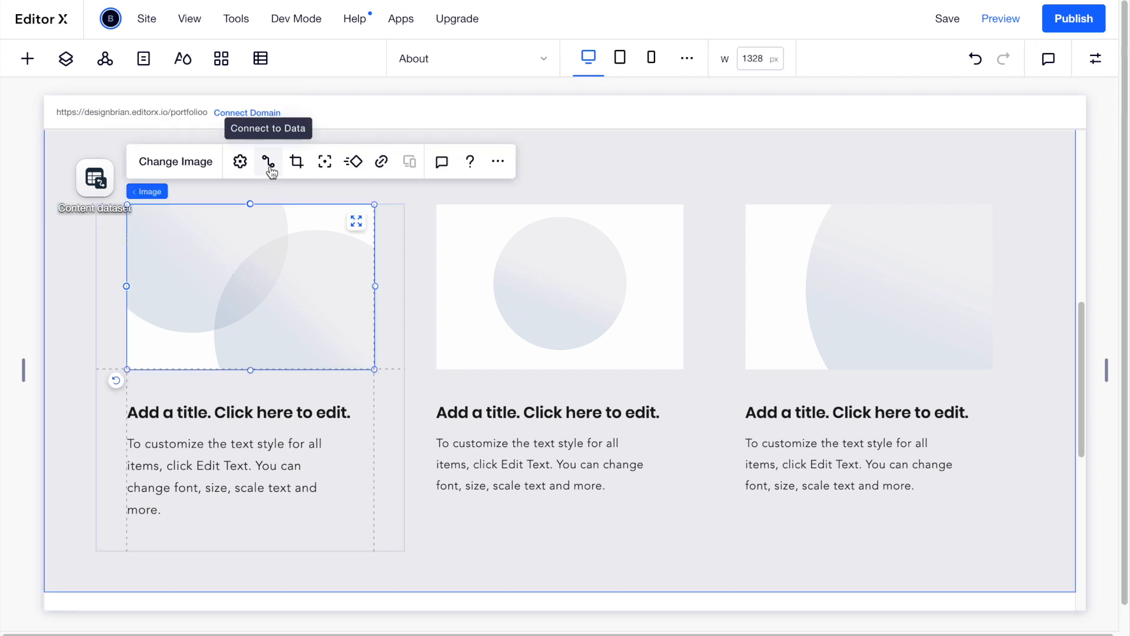
left_click(270, 163)
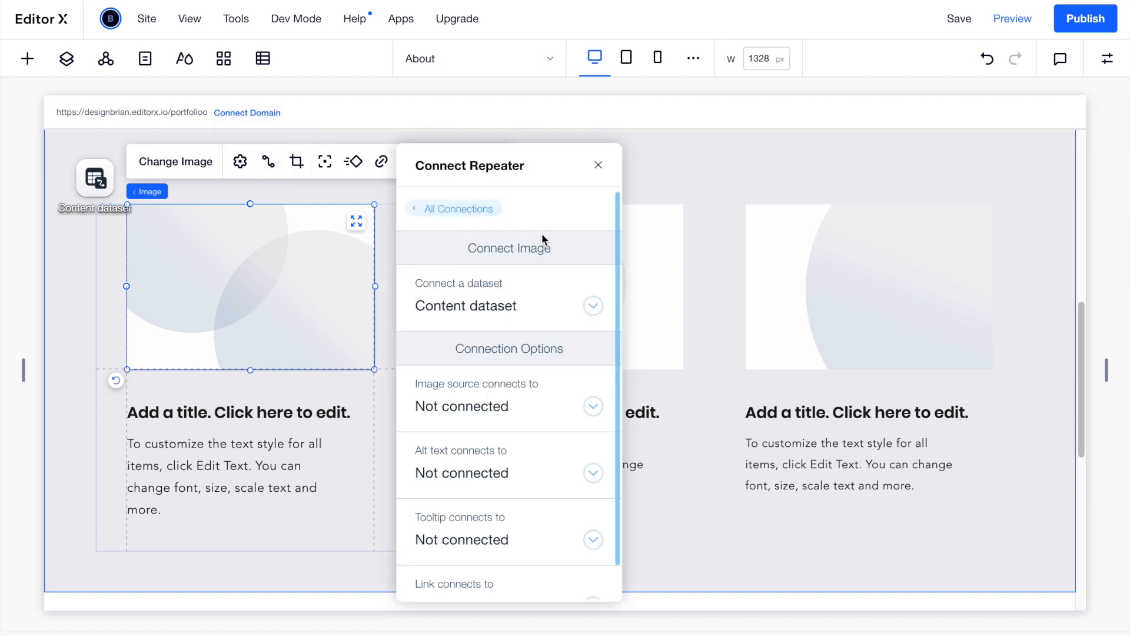
scroll(526, 272, "down", 1)
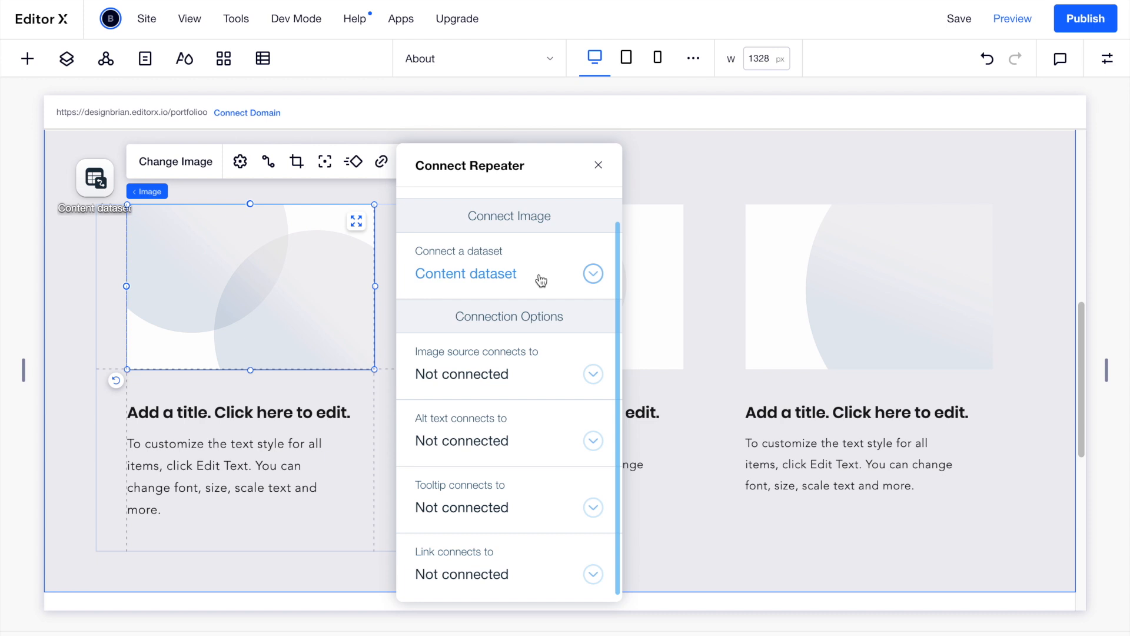
left_click(592, 377)
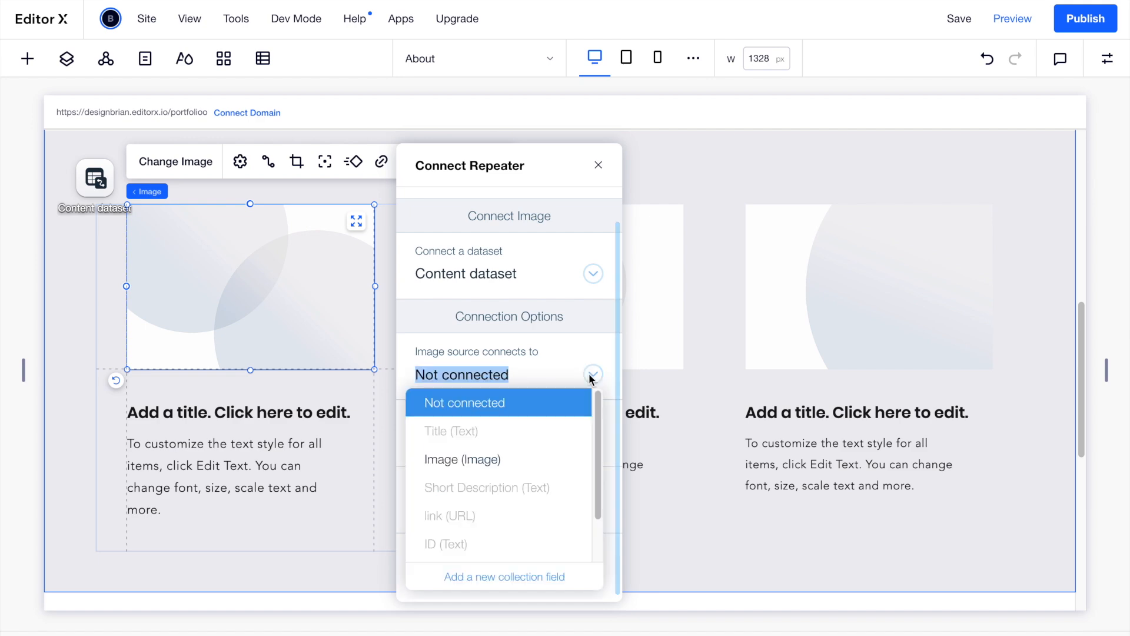
left_click(482, 460)
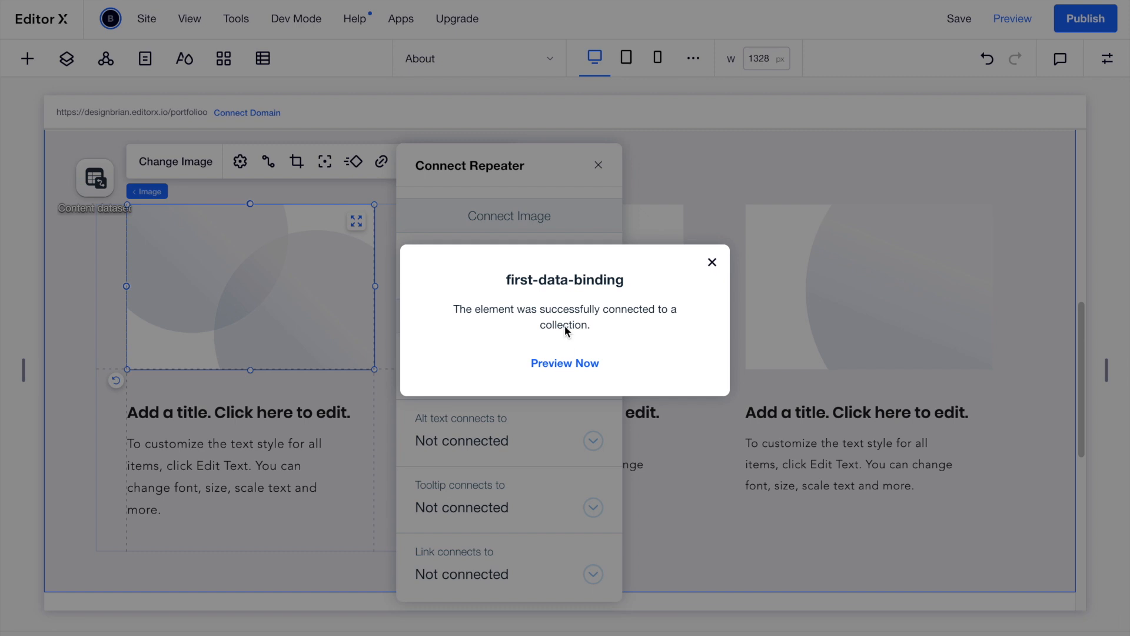
left_click(706, 265)
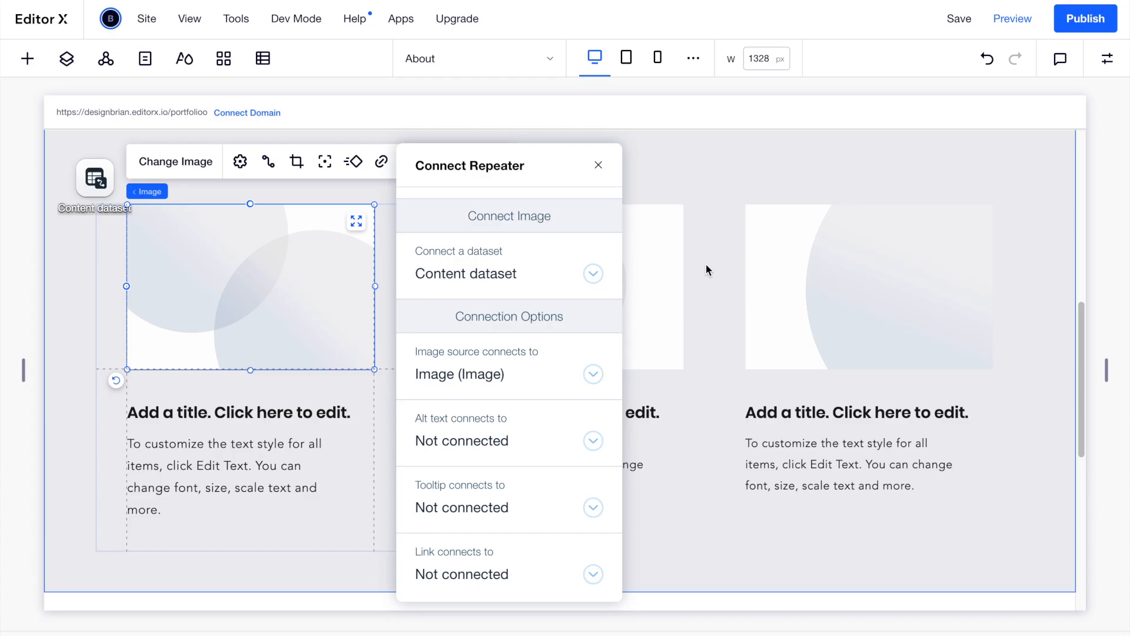
Bind the image's alt text and tooltip to Title and its link to link (URL).
left_click(592, 441)
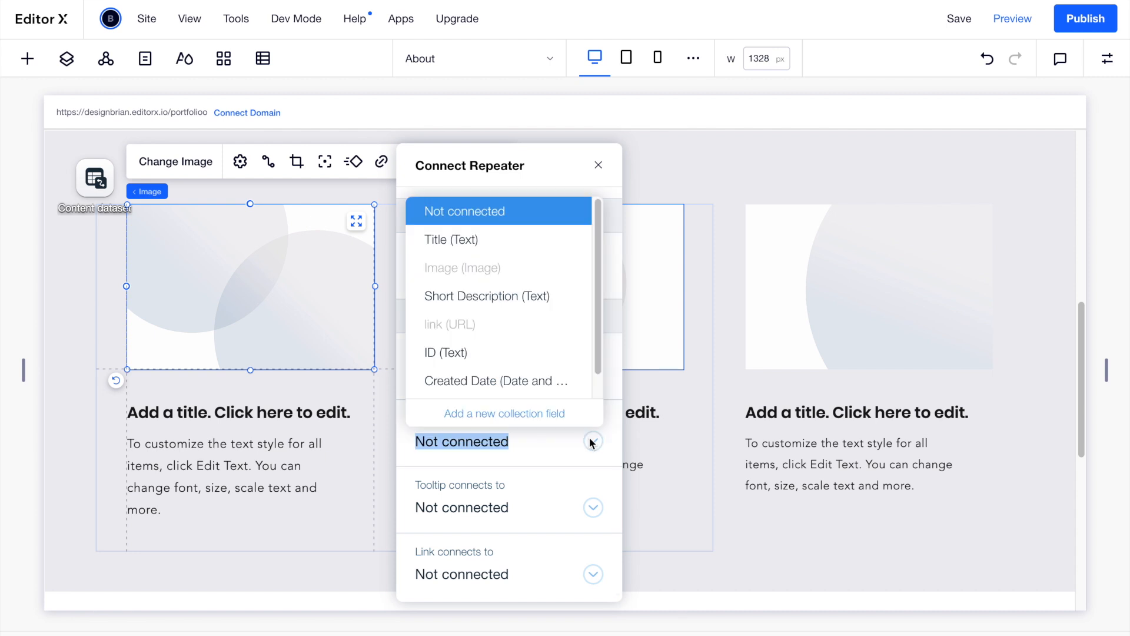
left_click(526, 253)
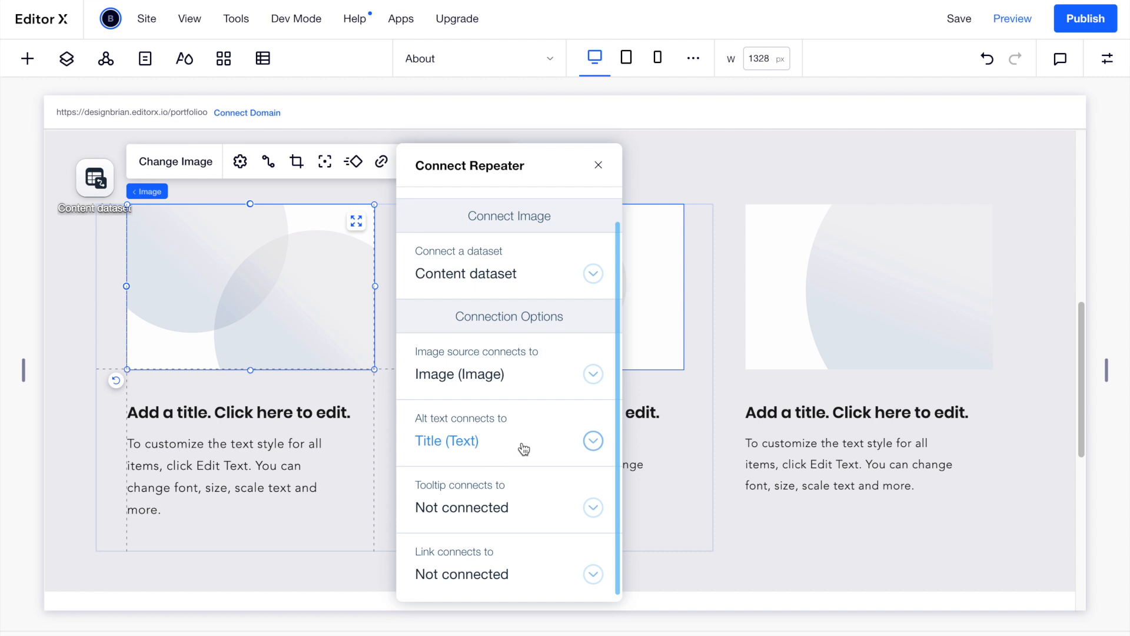
left_click(593, 506)
left_click(517, 284)
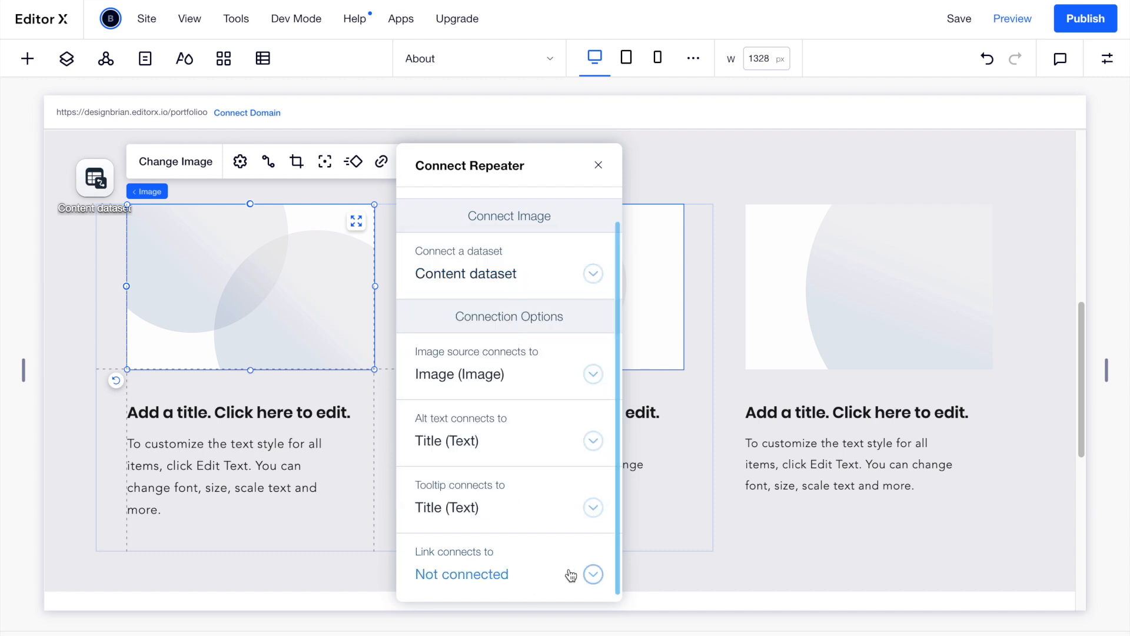
left_click(593, 576)
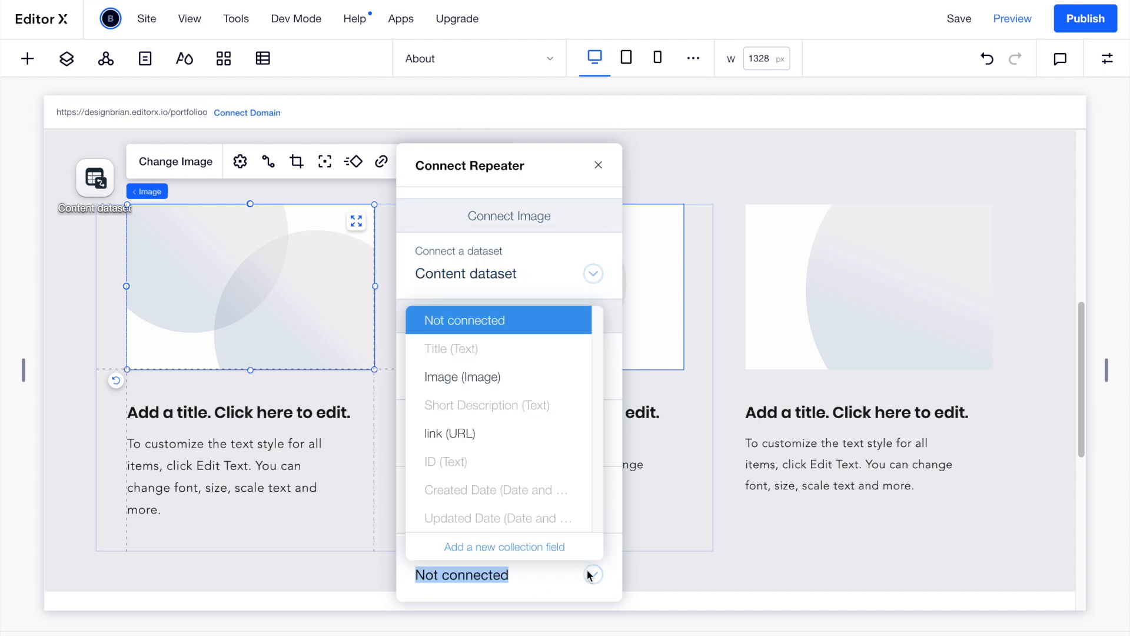
left_click(484, 433)
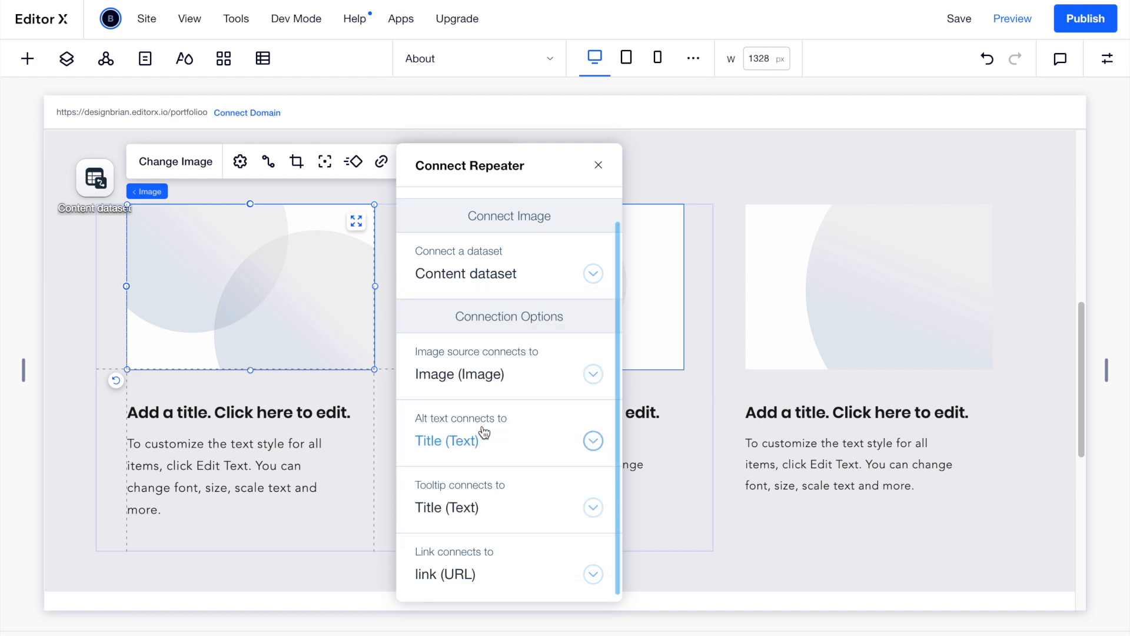
left_click(600, 166)
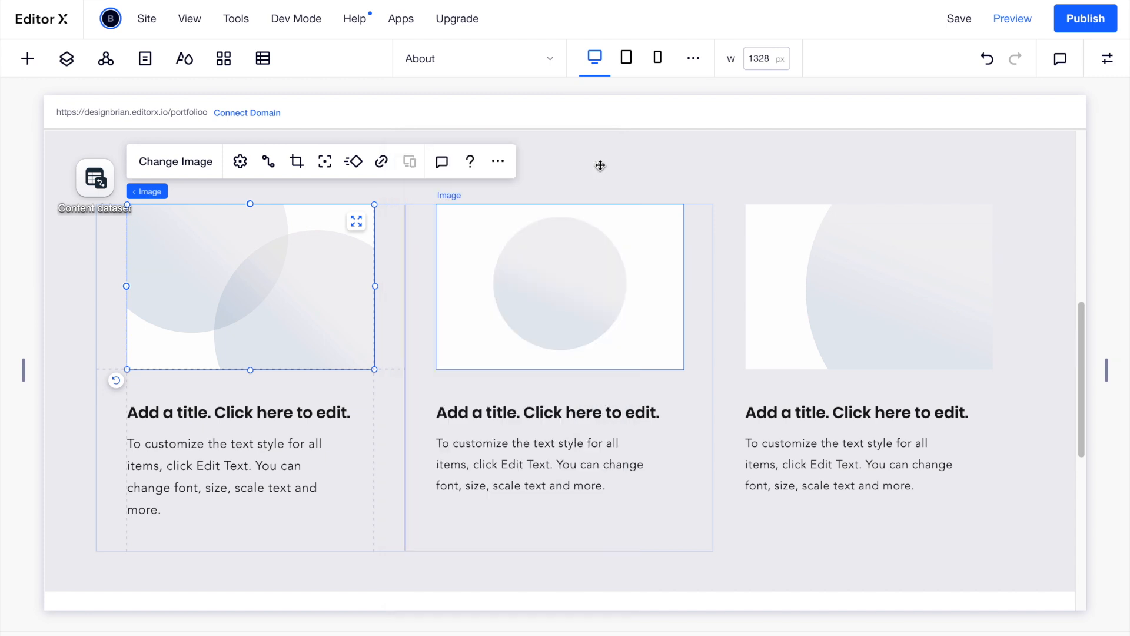
Bind the first card's title text to the Title field.
left_click(295, 411)
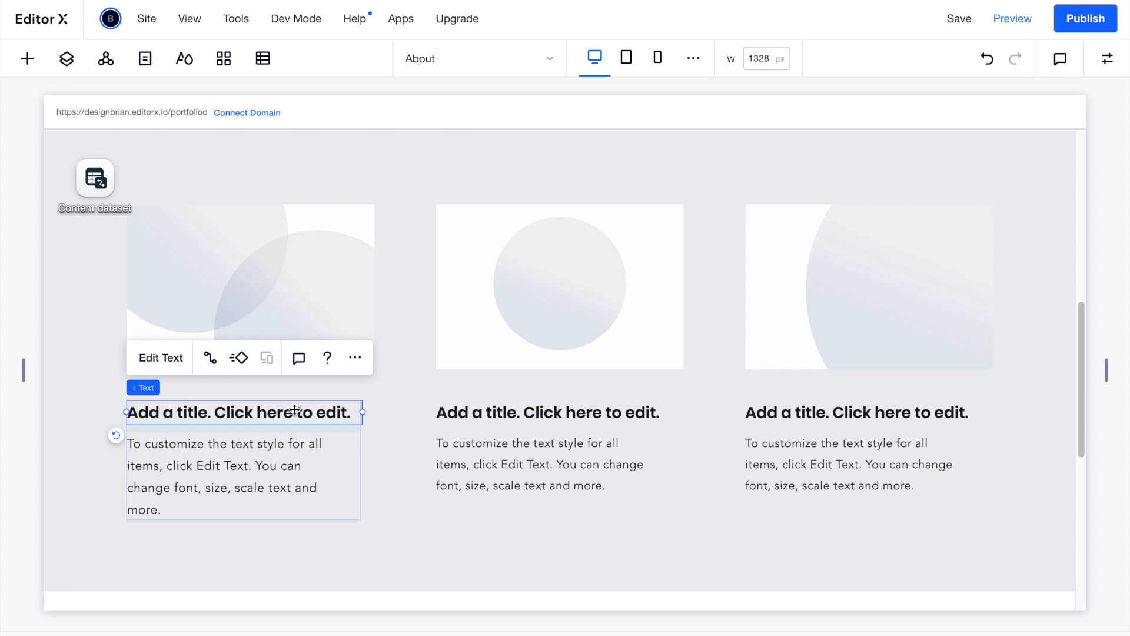
left_click(210, 360)
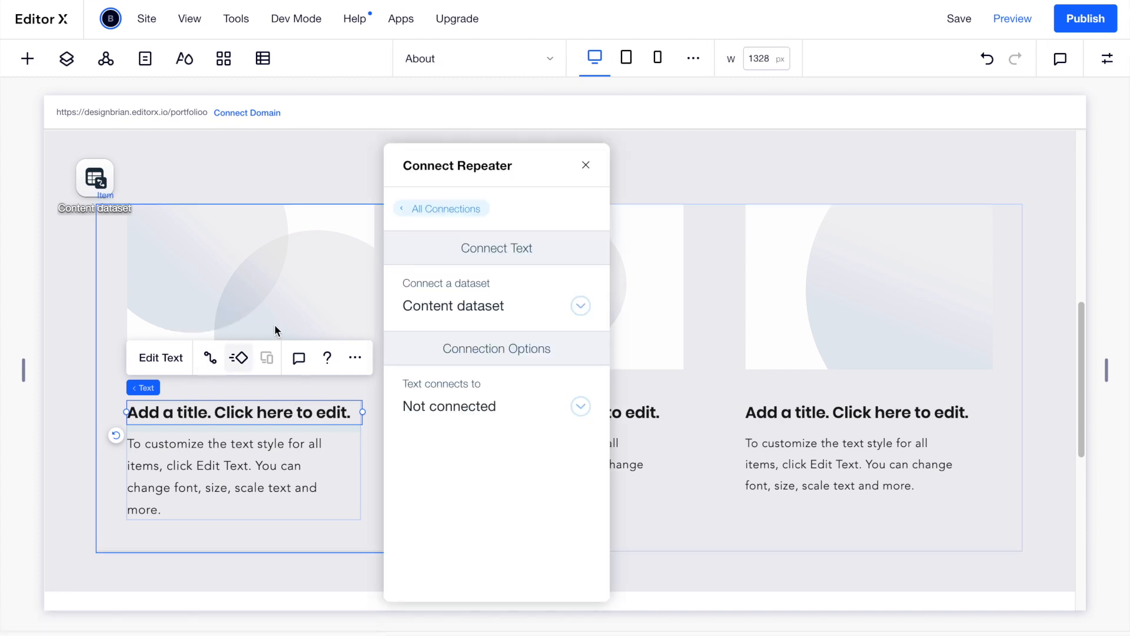
left_click(578, 405)
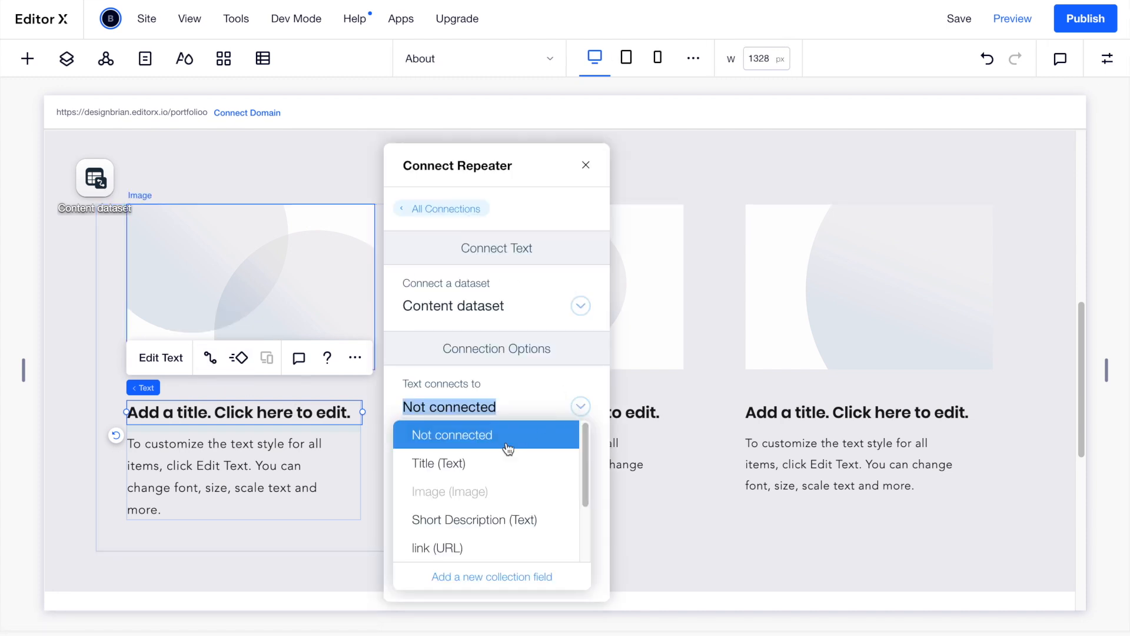
left_click(495, 463)
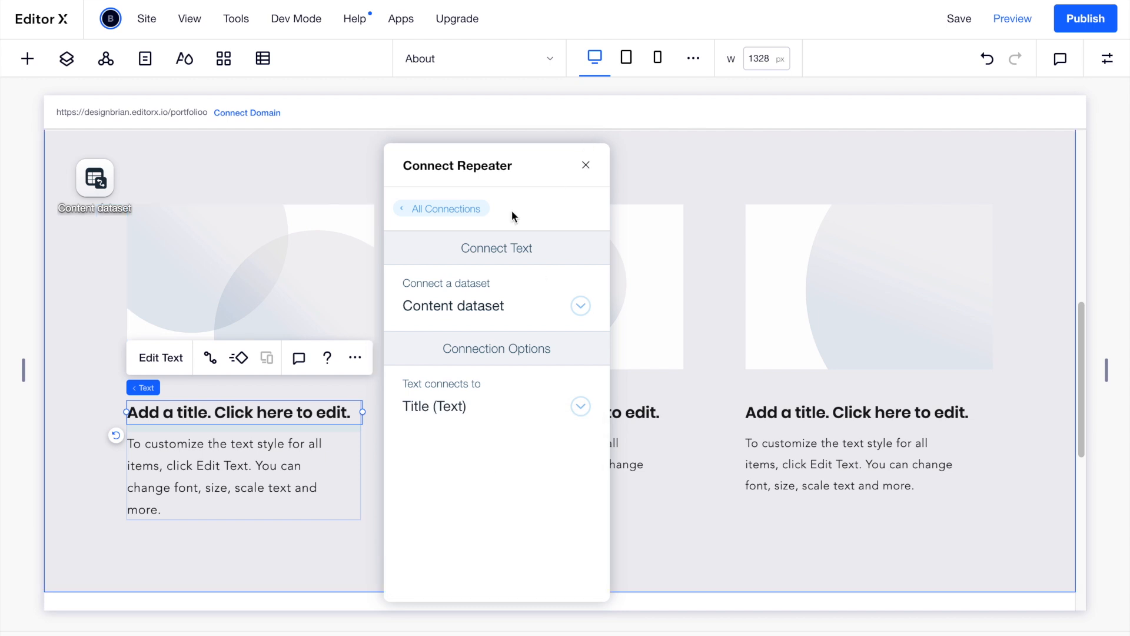
left_click(587, 168)
Bind the description paragraph to Short Description, then open the Content collection's items.
left_click(227, 465)
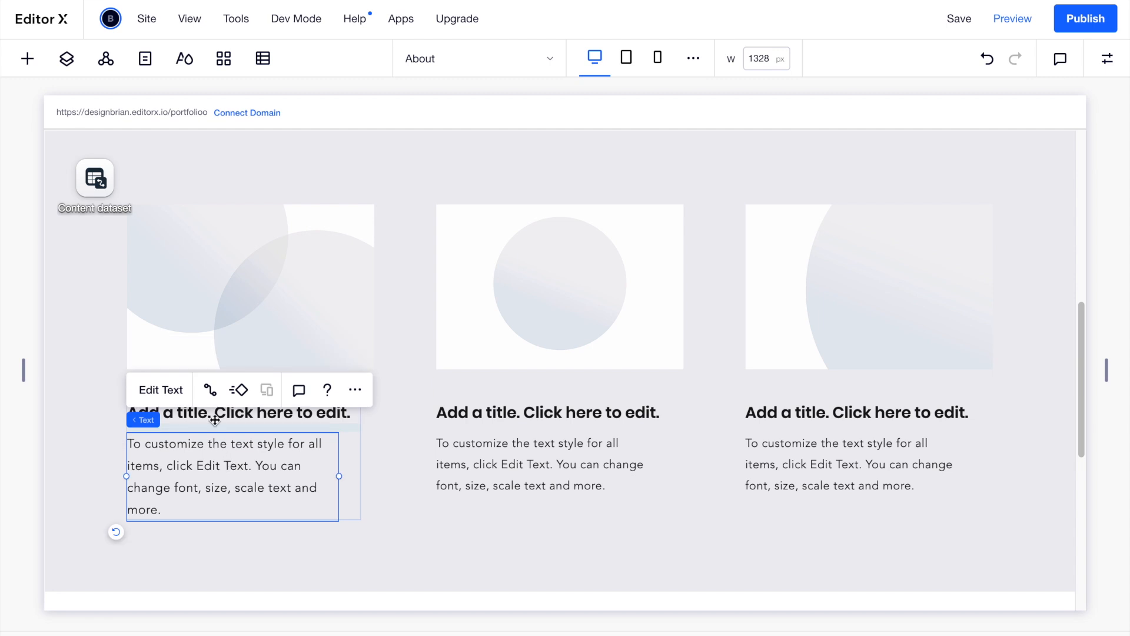
left_click(210, 394)
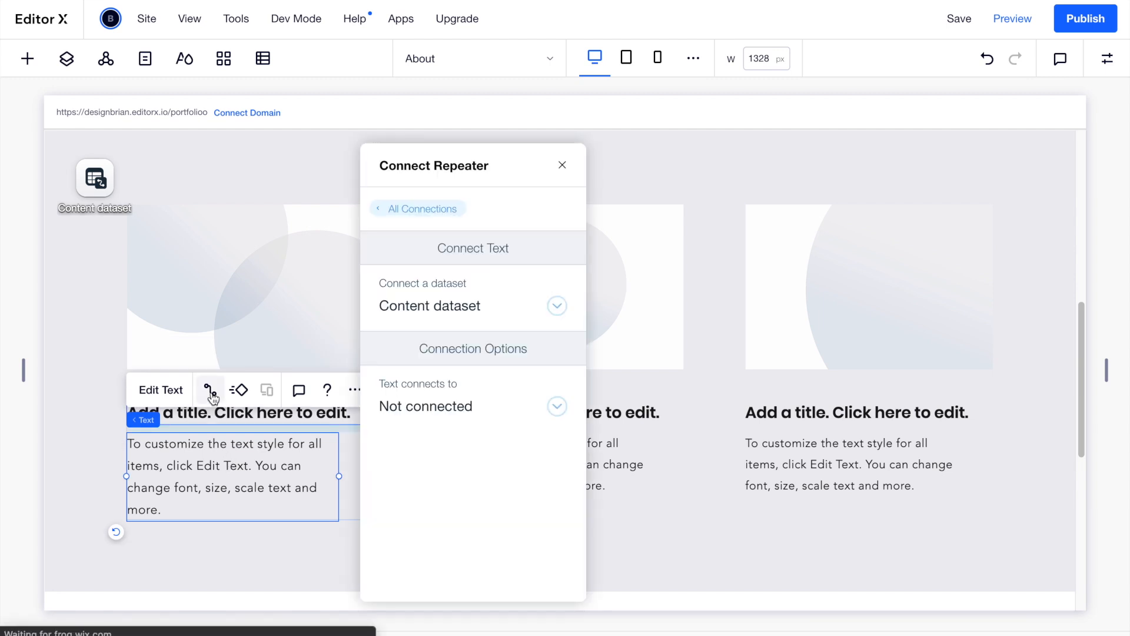
left_click(556, 405)
left_click(504, 520)
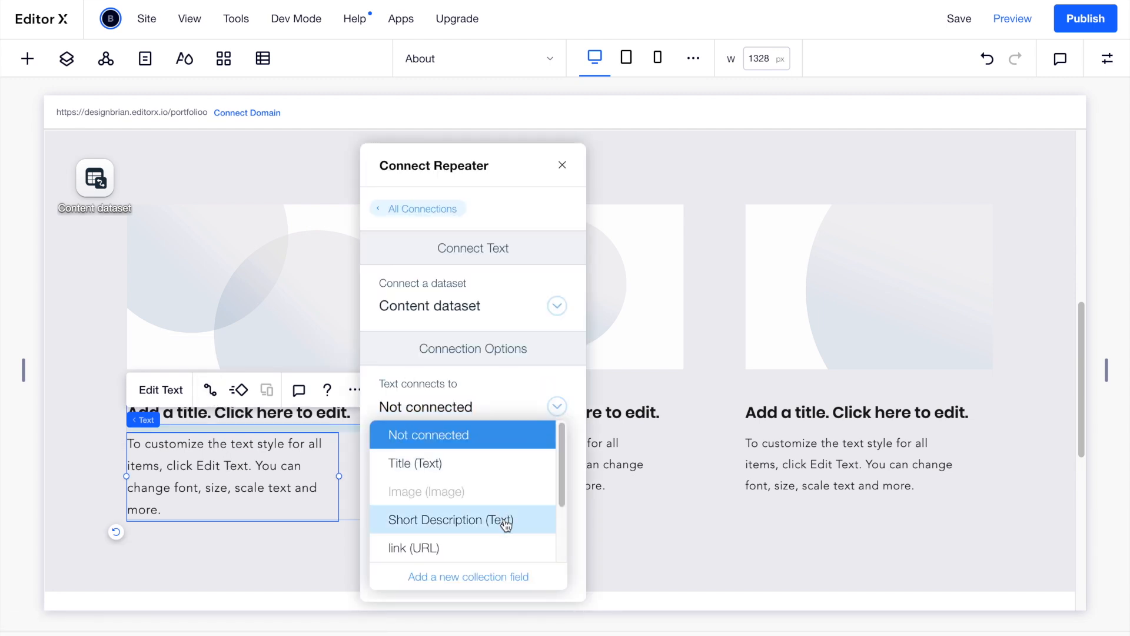
left_click(561, 166)
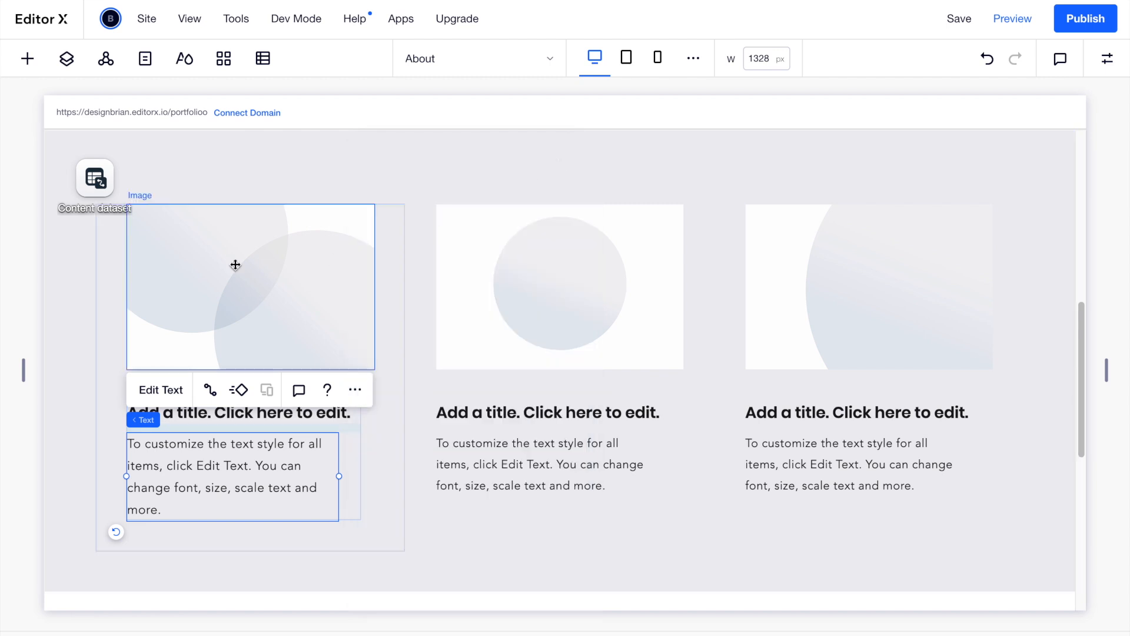
left_click(106, 193)
left_click(132, 112)
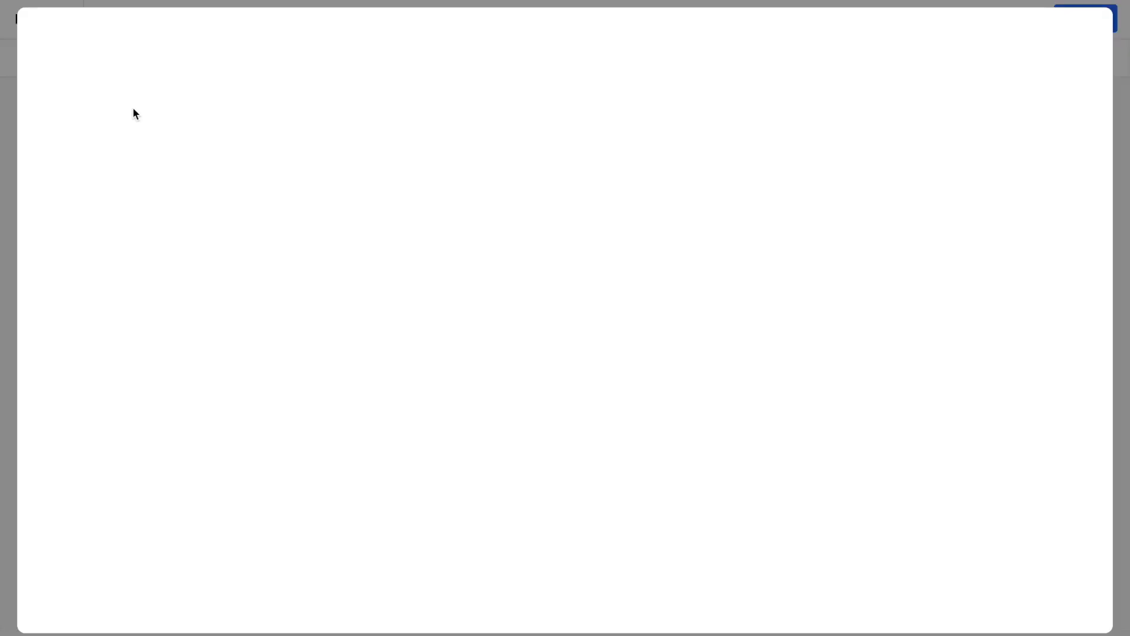
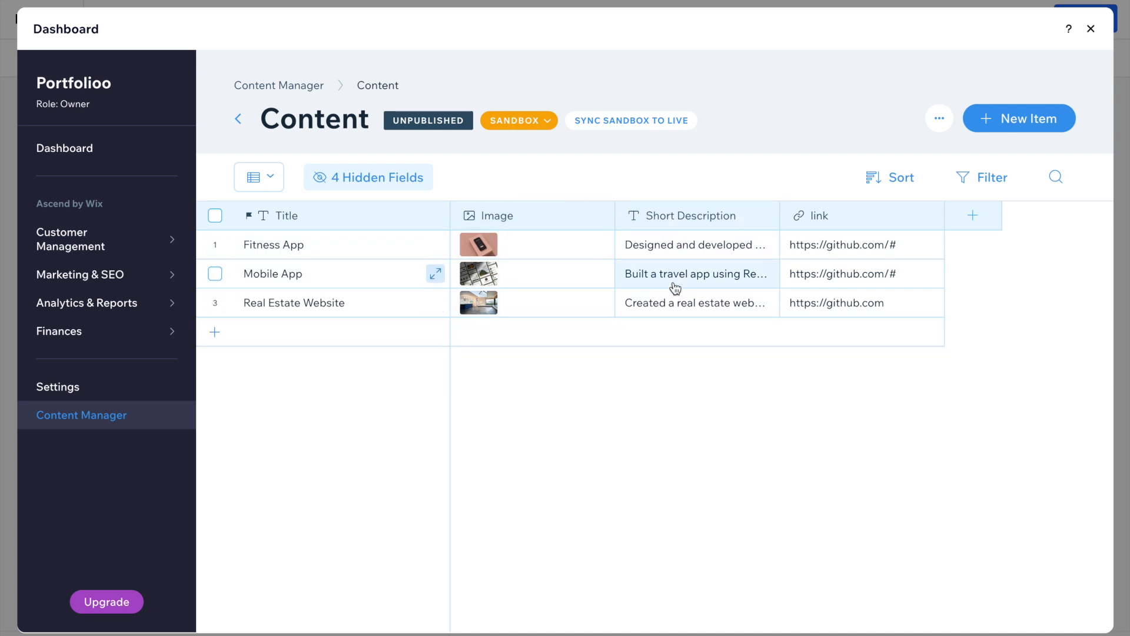
Connect the first repeater item's title text to the Content collection's Title (Text) field.
left_click(1091, 29)
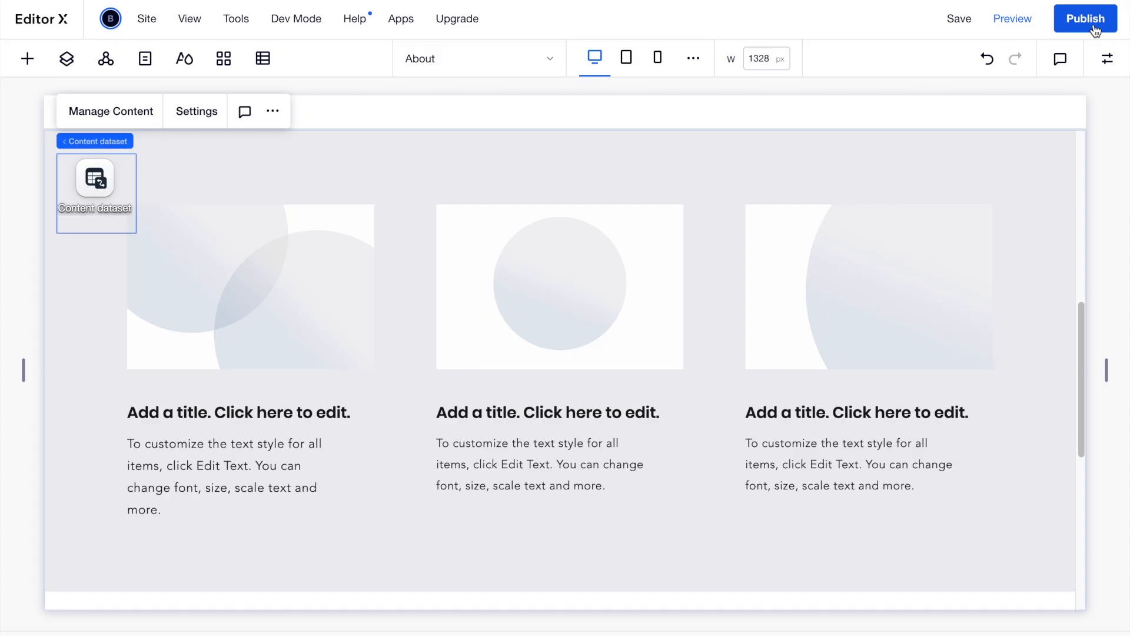
left_click(265, 411)
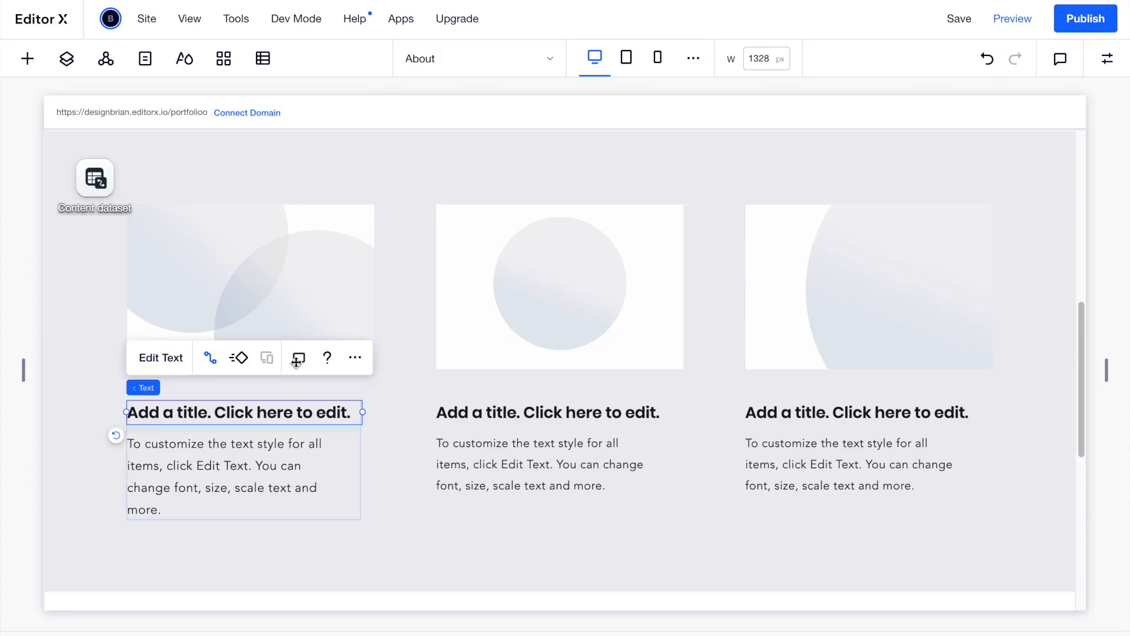
left_click(219, 364)
left_click(580, 406)
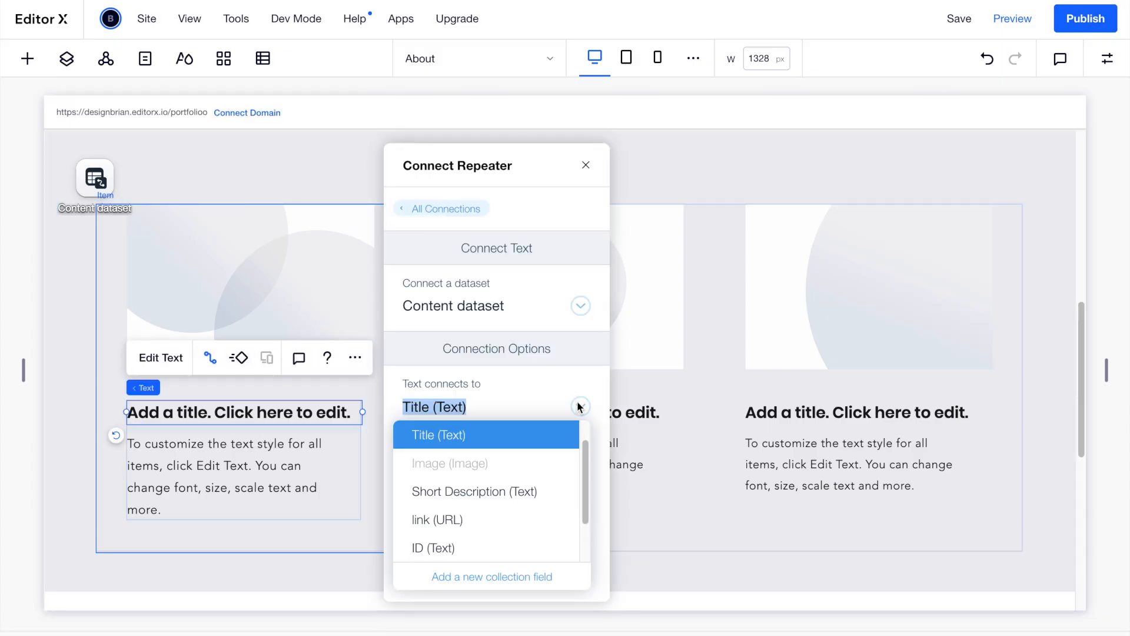
left_click(584, 168)
left_click(585, 167)
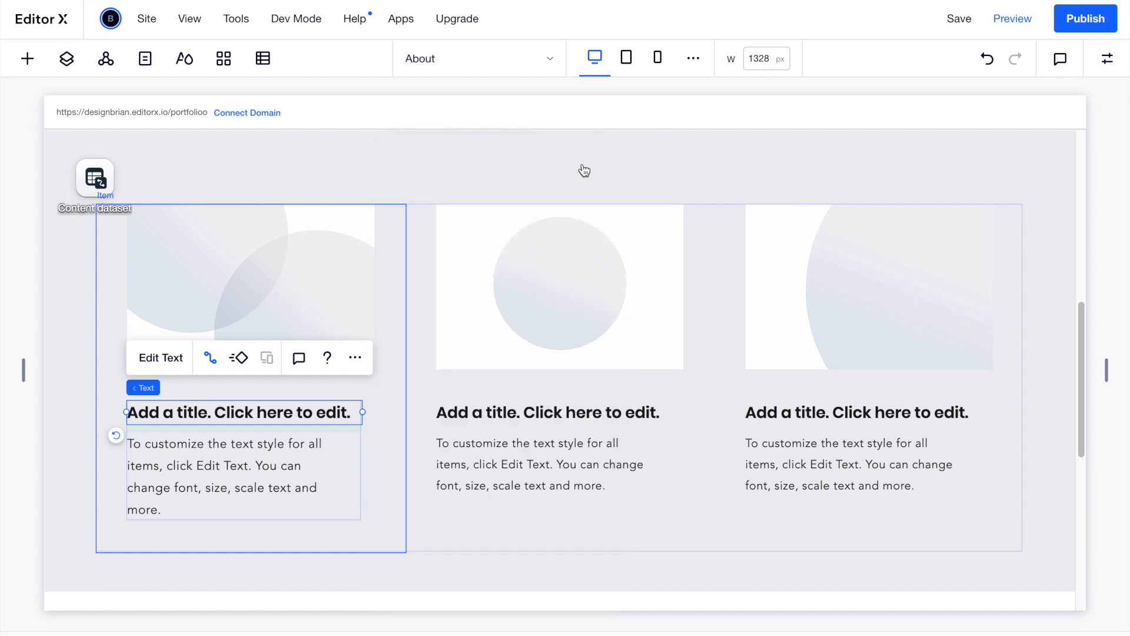
Preview the site, scroll through the three project cards and test the Fitness App image link.
left_click(1013, 22)
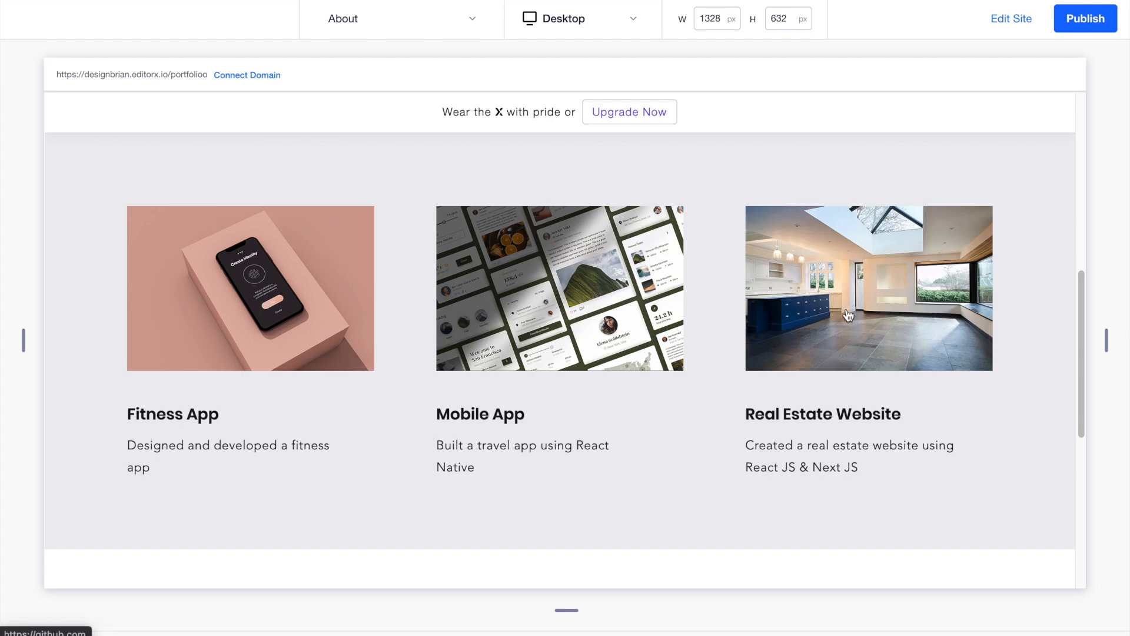
scroll(281, 326, "up", 8)
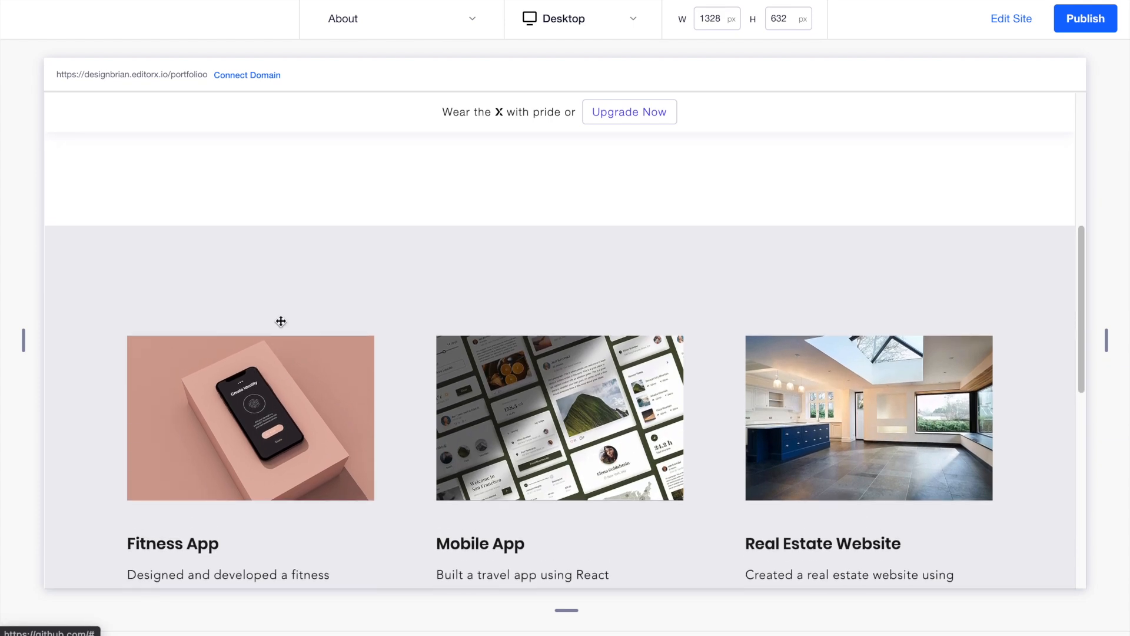
scroll(281, 321, "down", 10)
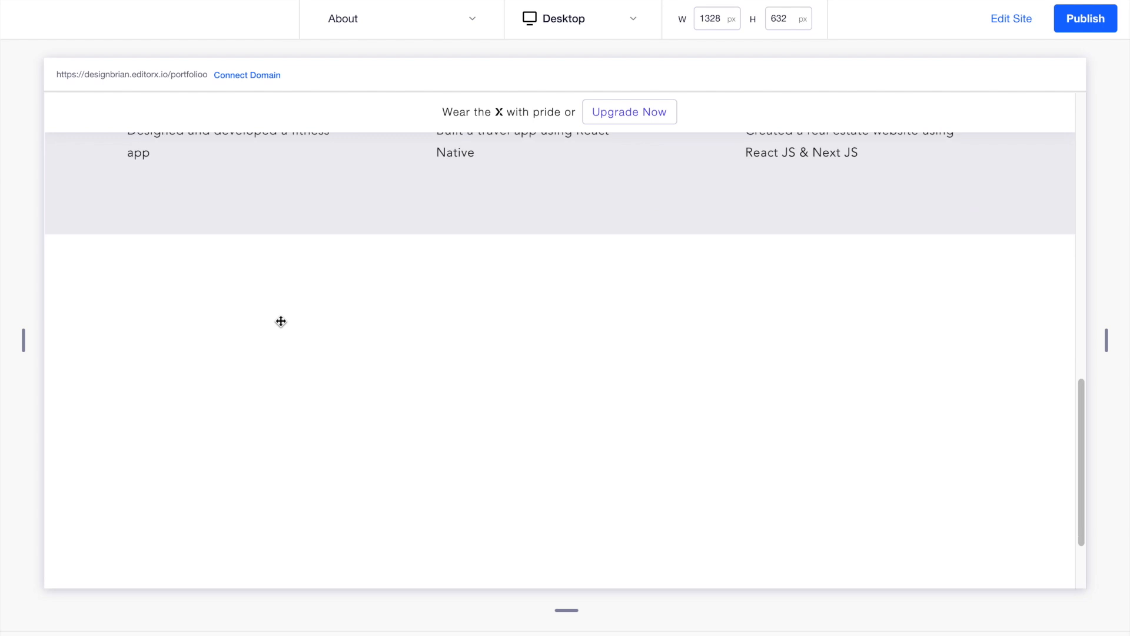
scroll(280, 320, "up", 5)
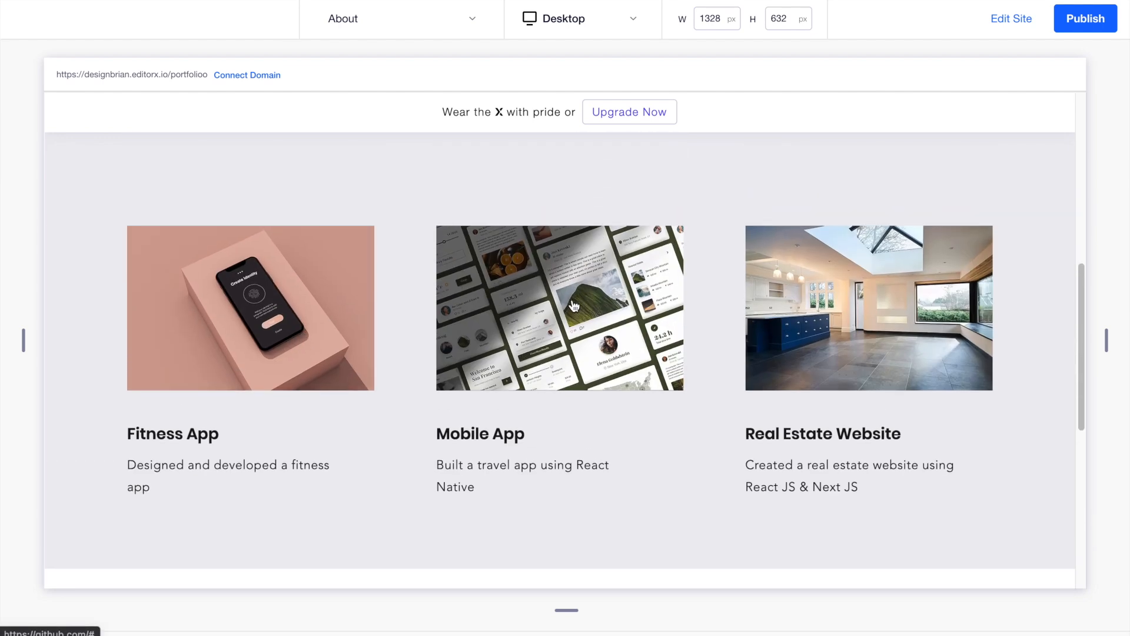
left_click(312, 305)
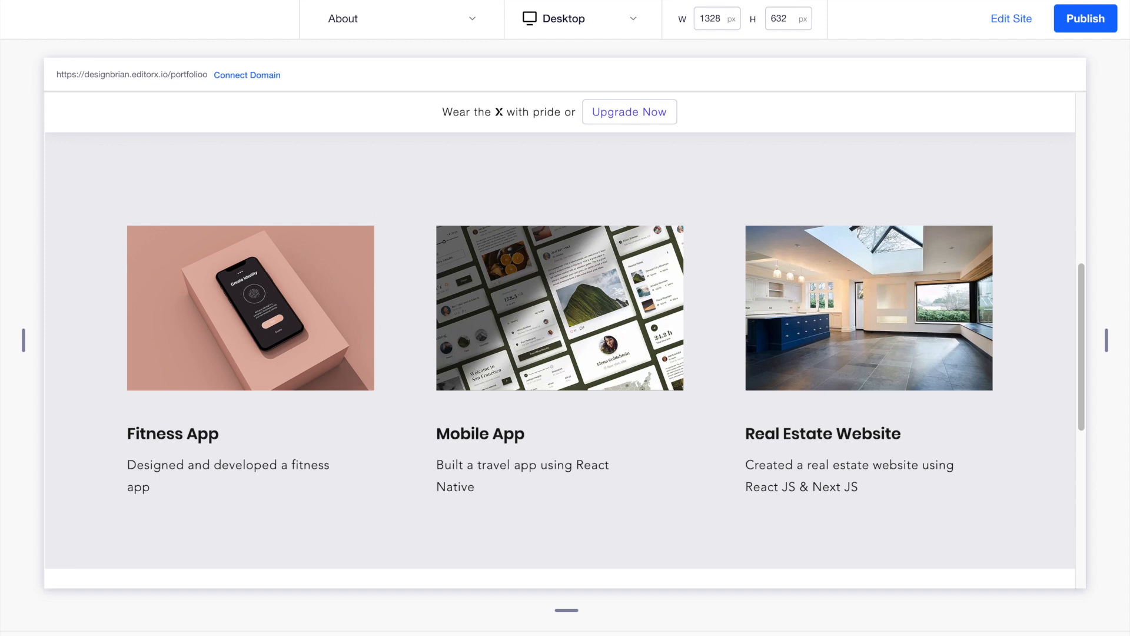
Return to the editor and review the Content collection in the content manager.
left_click(1011, 19)
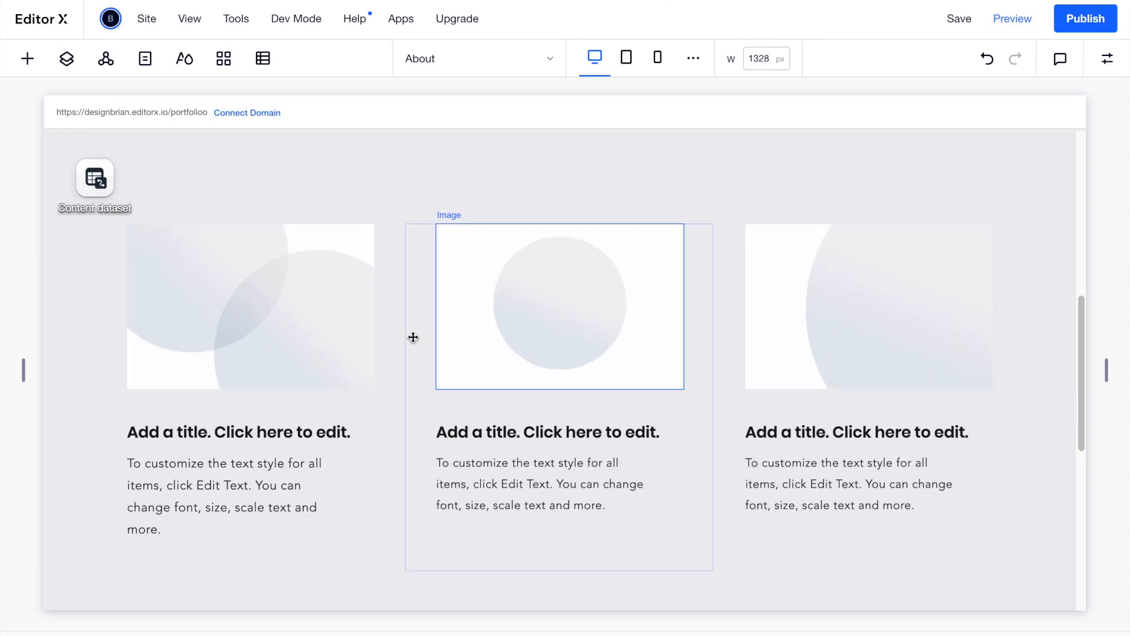
left_click(105, 187)
left_click(108, 116)
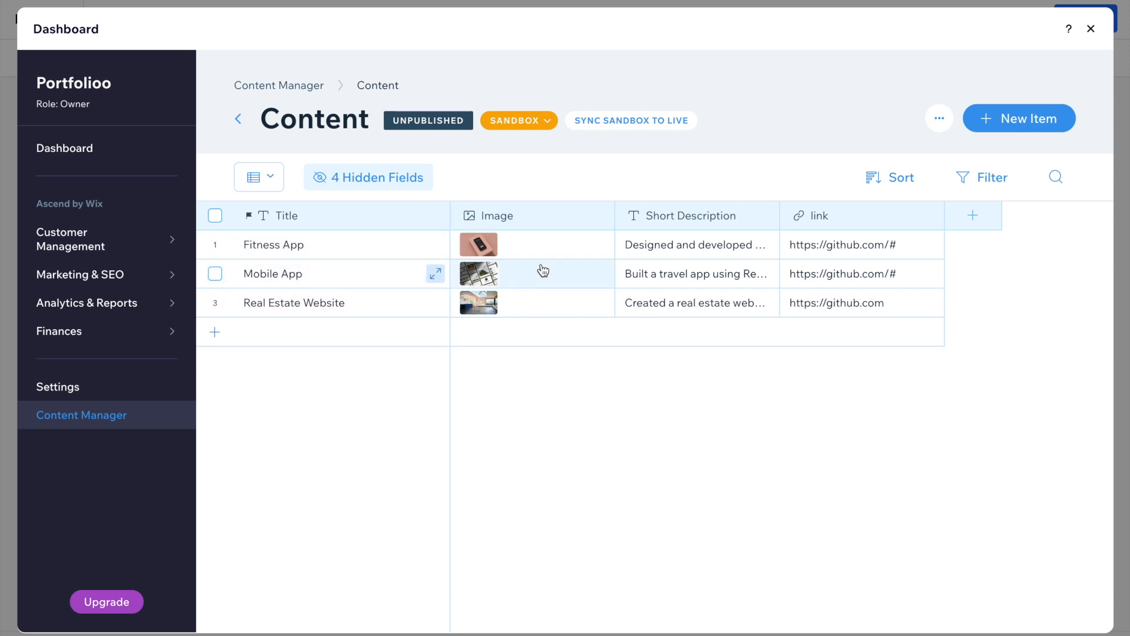
left_click(1091, 30)
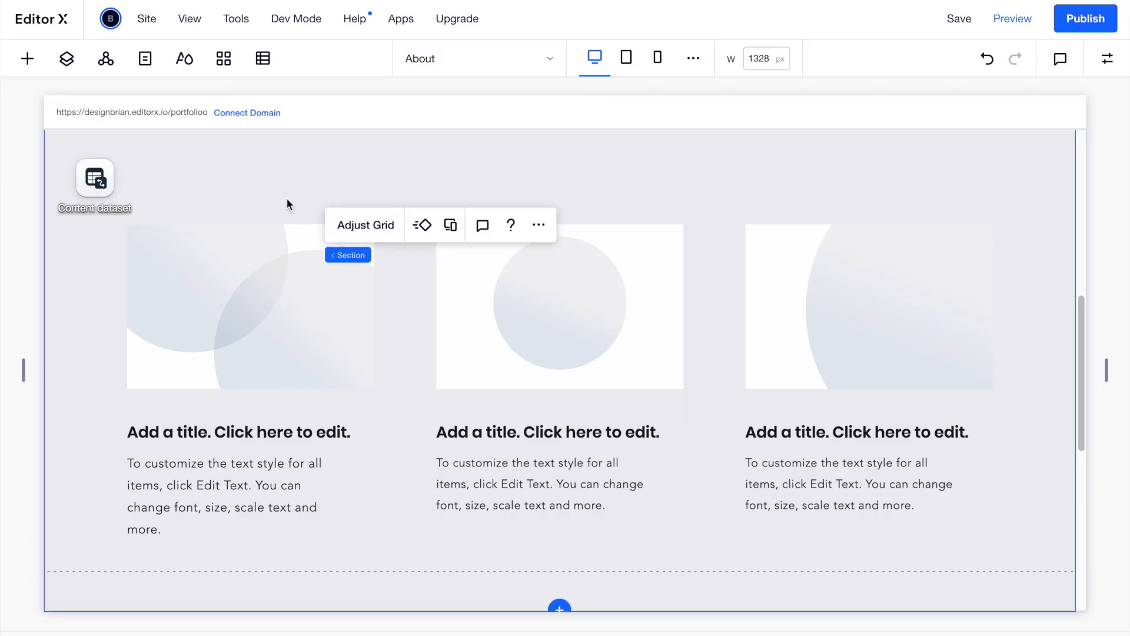
Set the projects section's background colour to white.
left_click(78, 319)
scroll(76, 318, "down", 2)
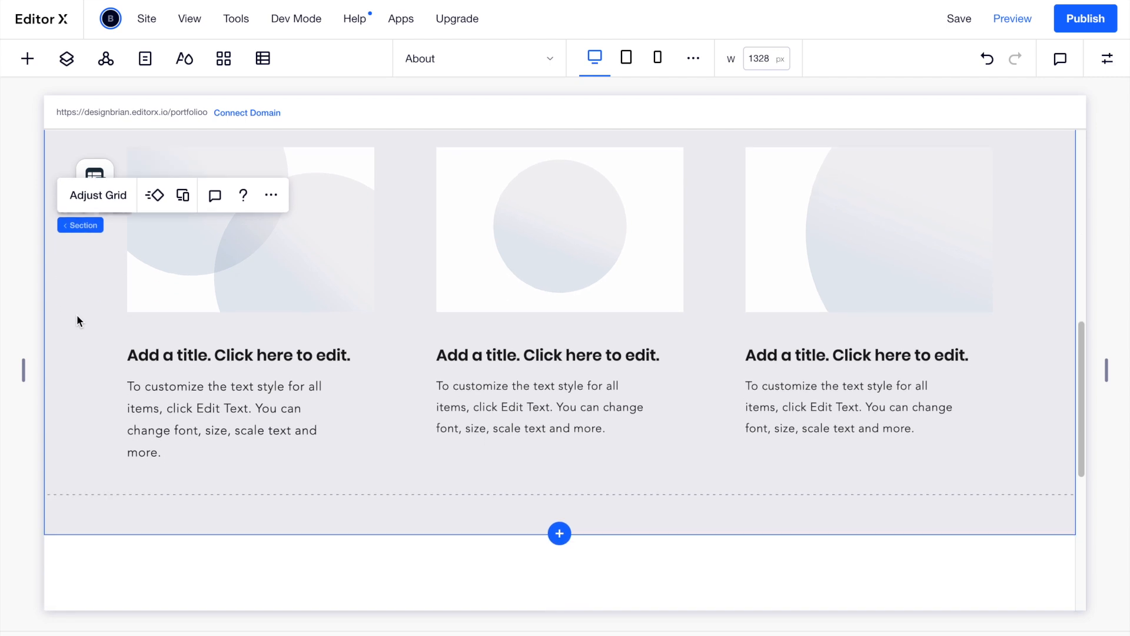
scroll(413, 221, "up", 1)
left_click(1107, 62)
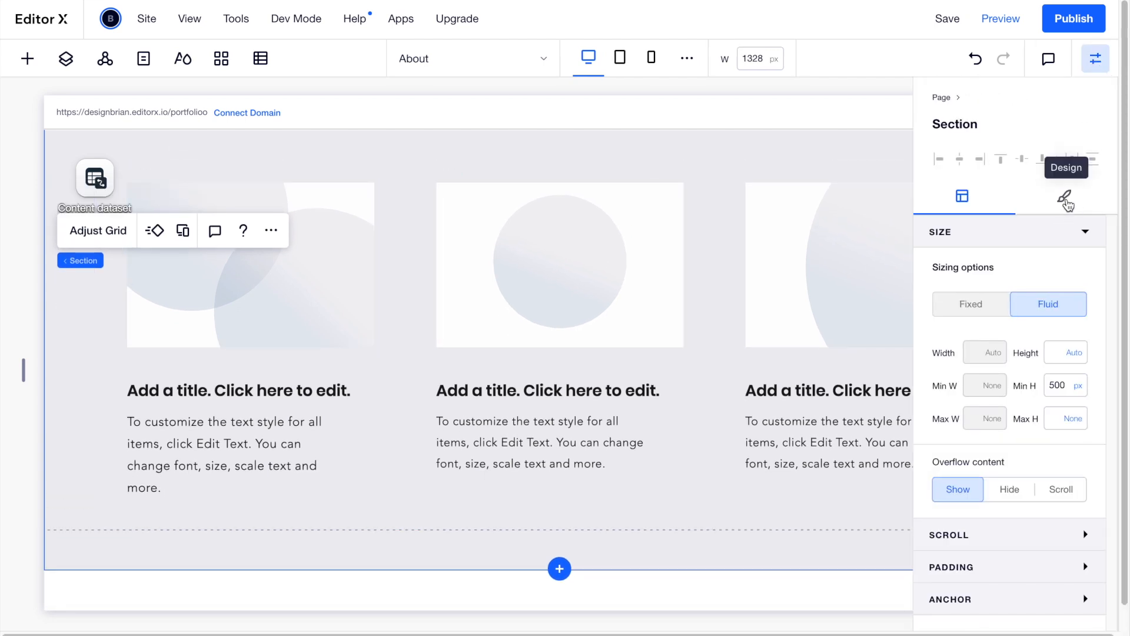
left_click(1067, 200)
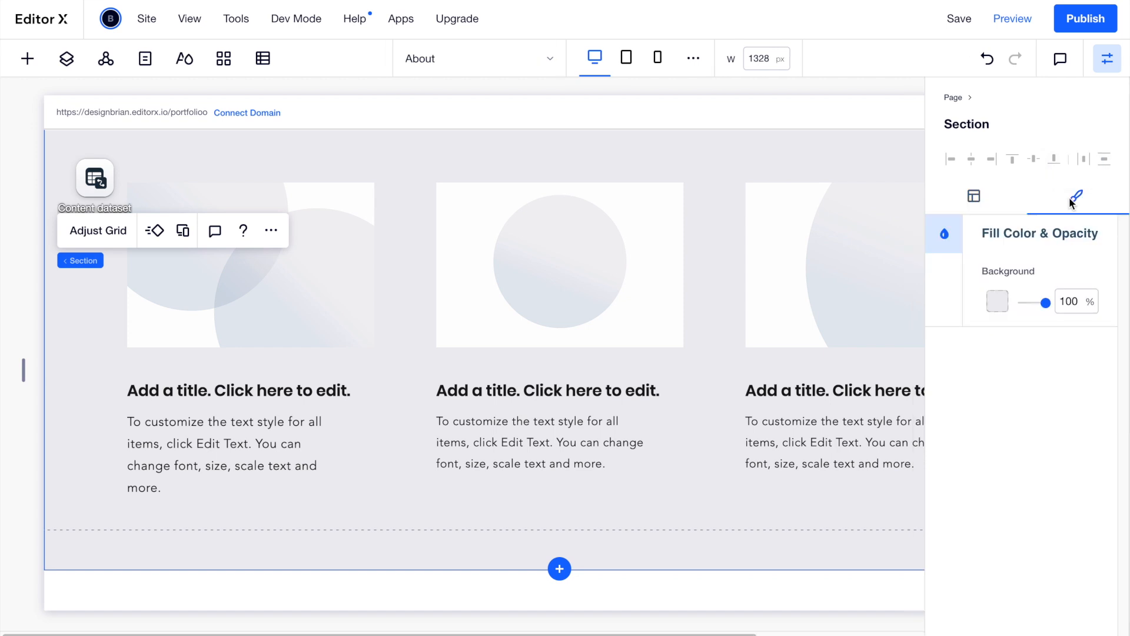
left_click(997, 302)
left_click(991, 382)
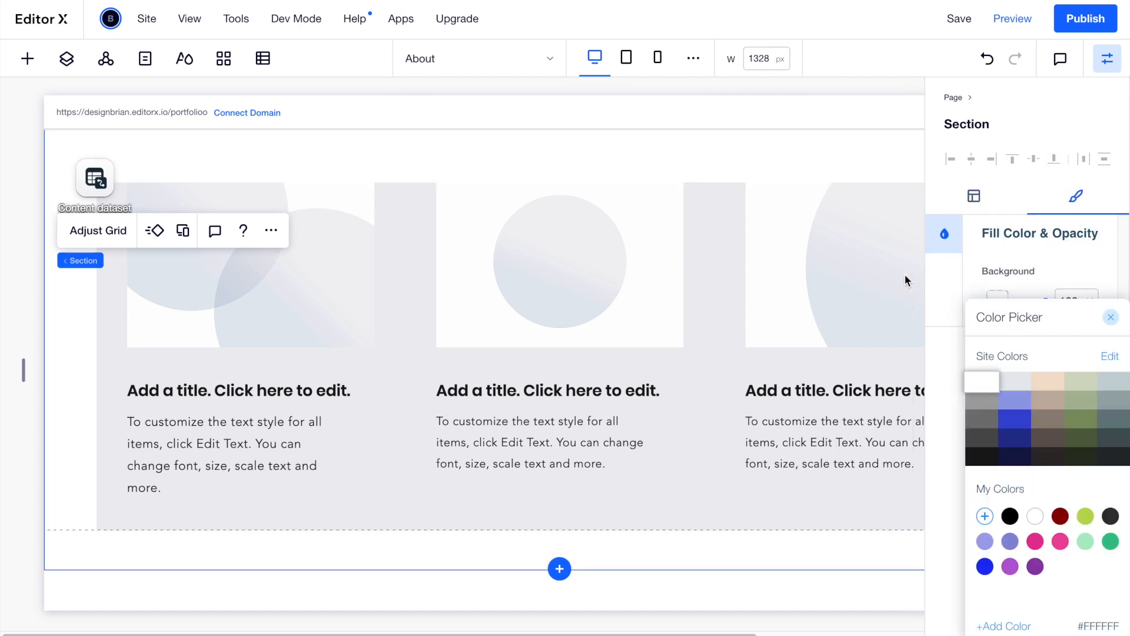
left_click(695, 469)
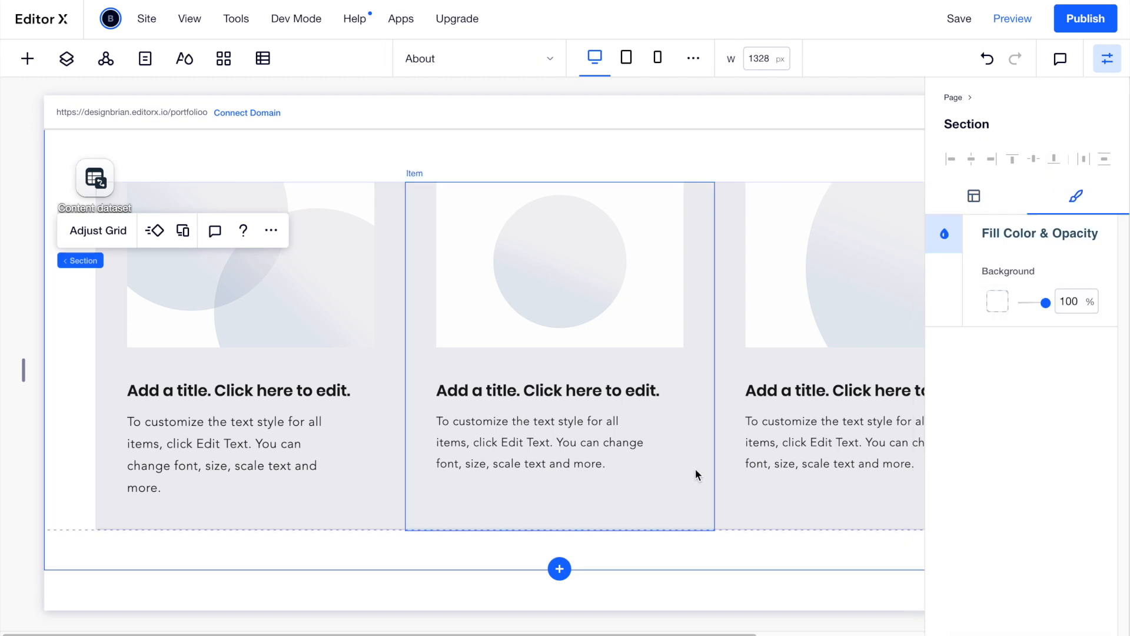
Change the repeater items' background from grey to white.
left_click(379, 492)
left_click(997, 356)
left_click(989, 400)
left_click(989, 388)
left_click(804, 521)
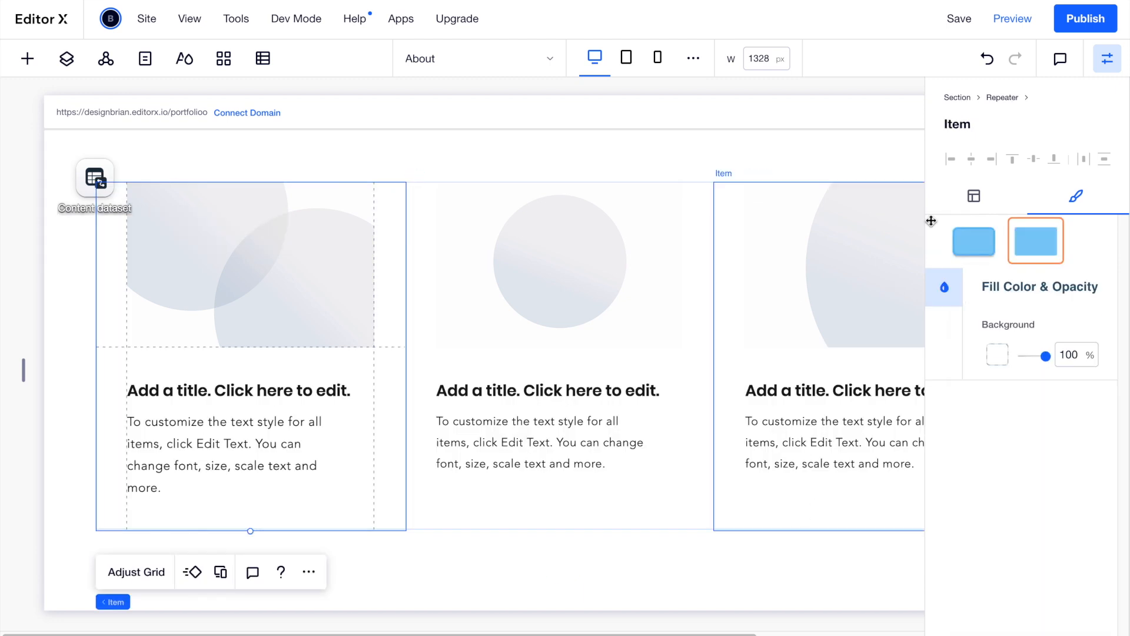
left_click(1108, 59)
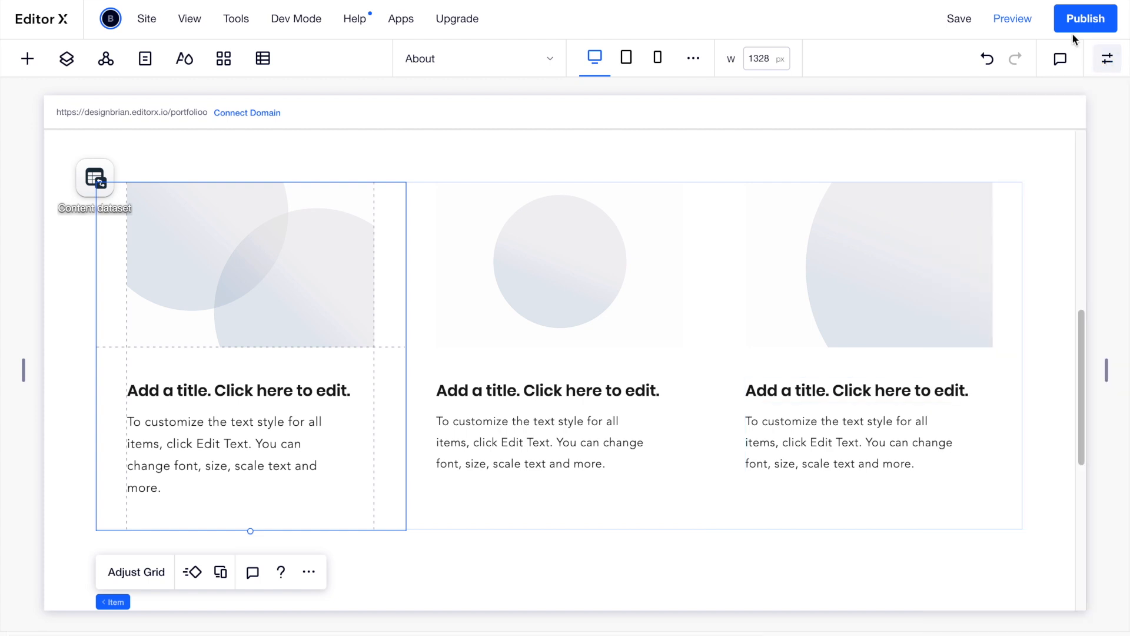
Preview the white project section, then return to editing at the empty section below.
left_click(1021, 22)
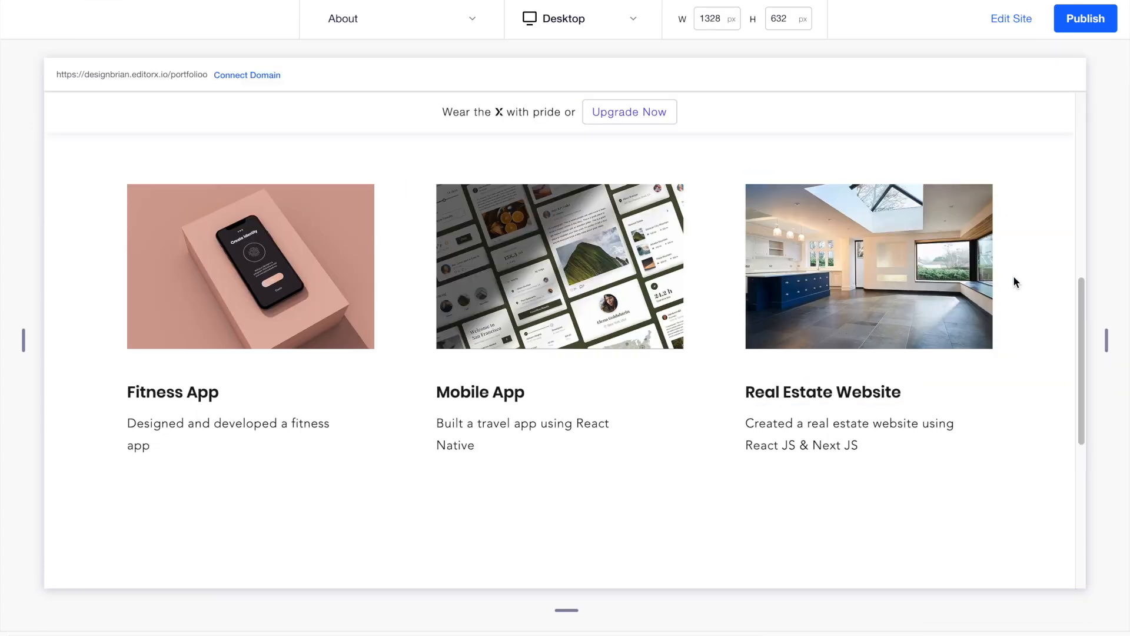
scroll(1014, 277, "up", 9)
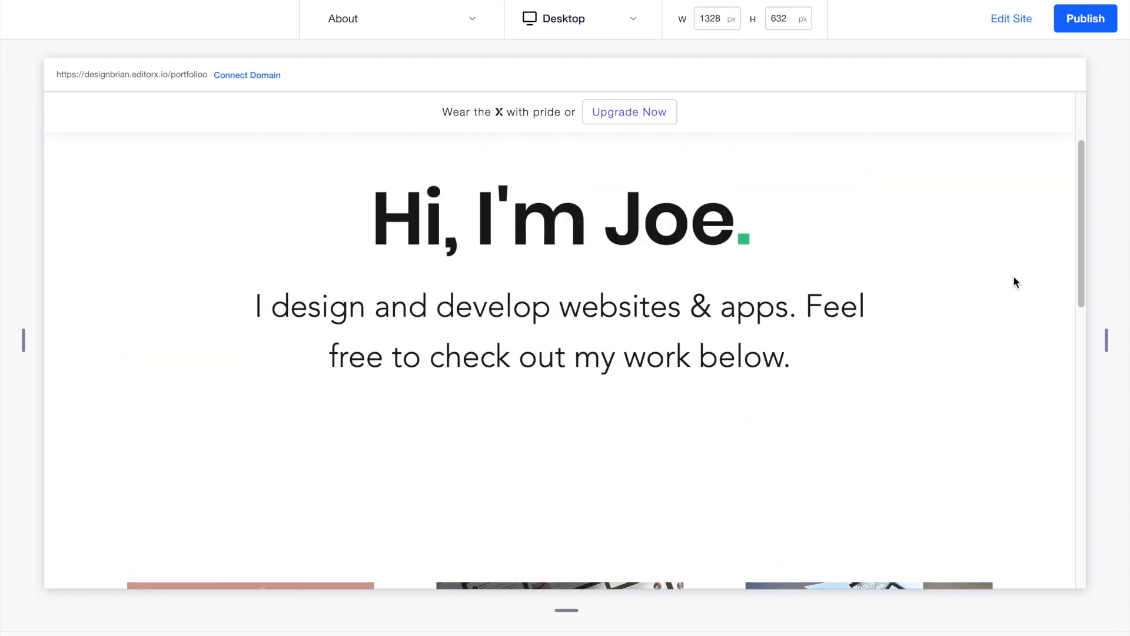
scroll(1014, 277, "down", 10)
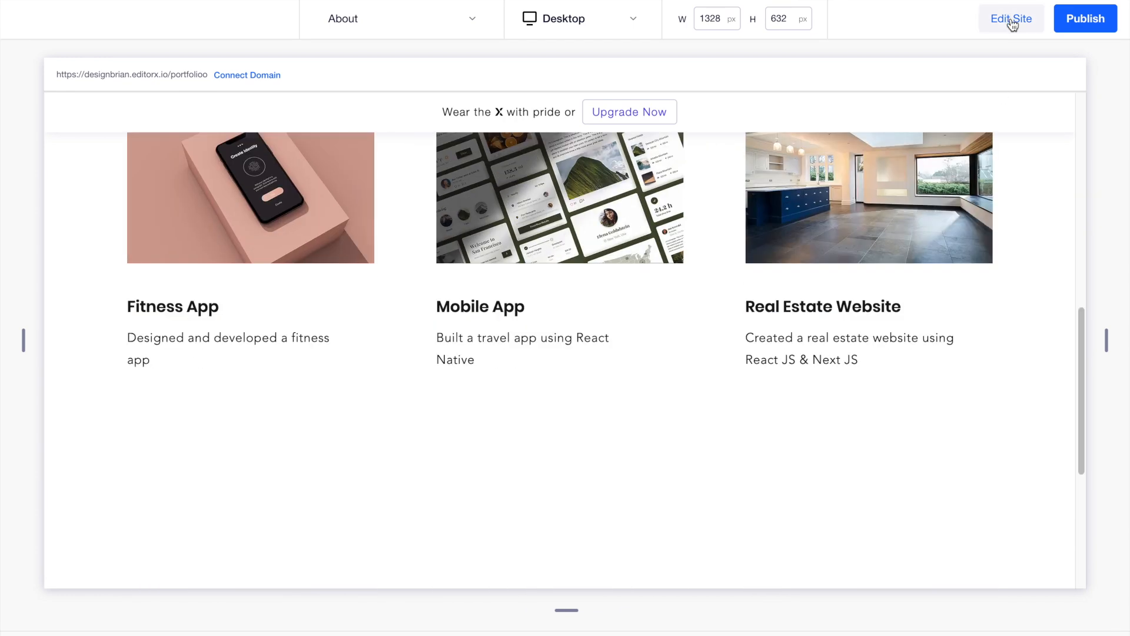
left_click(1011, 21)
scroll(537, 325, "down", 5)
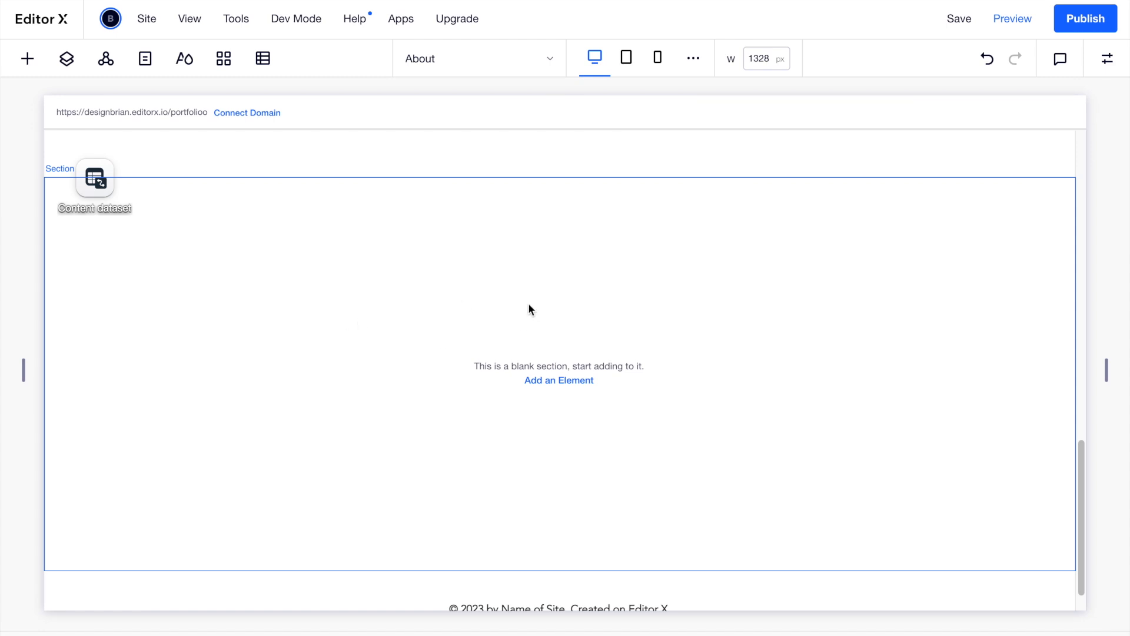
scroll(406, 336, "down", 1)
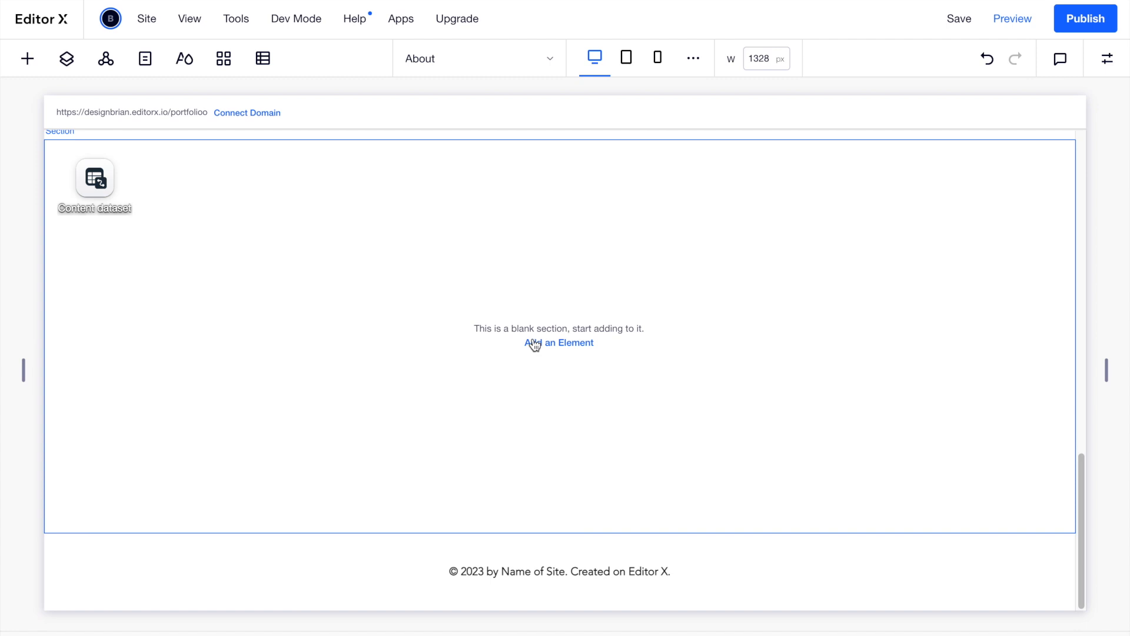
Place a name text input from Contact & Forms elements into the empty section.
left_click(28, 59)
left_click(104, 388)
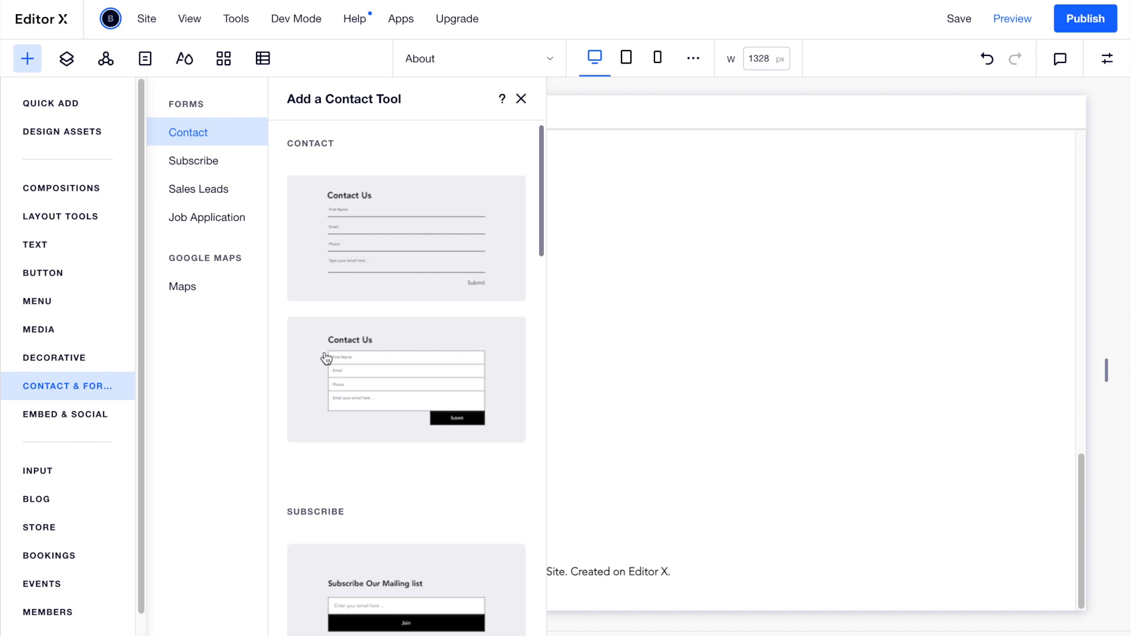
scroll(323, 356, "down", 2)
scroll(327, 358, "up", 2)
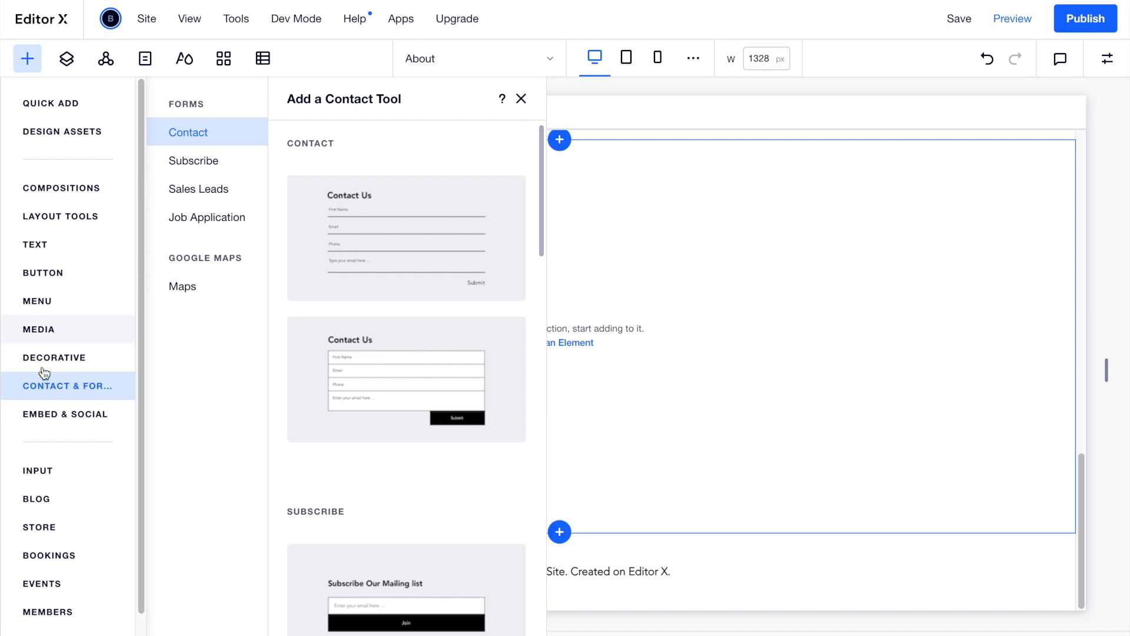
left_click(67, 473)
left_click_drag(327, 204, 459, 253)
Add a second text input below the first and a feedback text box underneath.
left_click(27, 58)
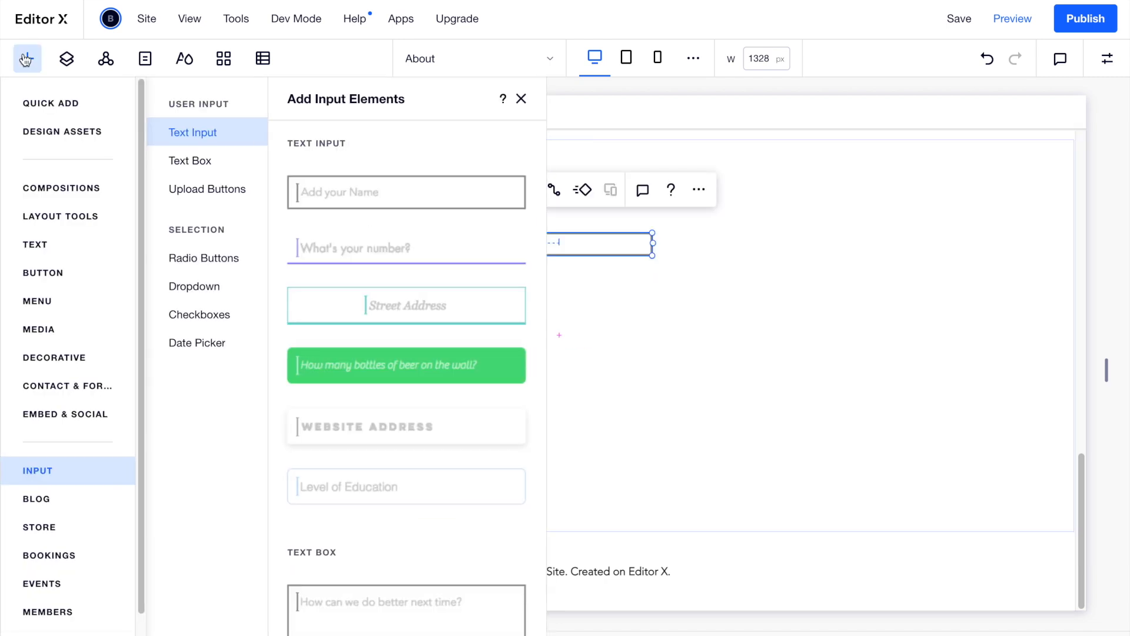
left_click_drag(328, 197, 458, 289)
left_click(27, 58)
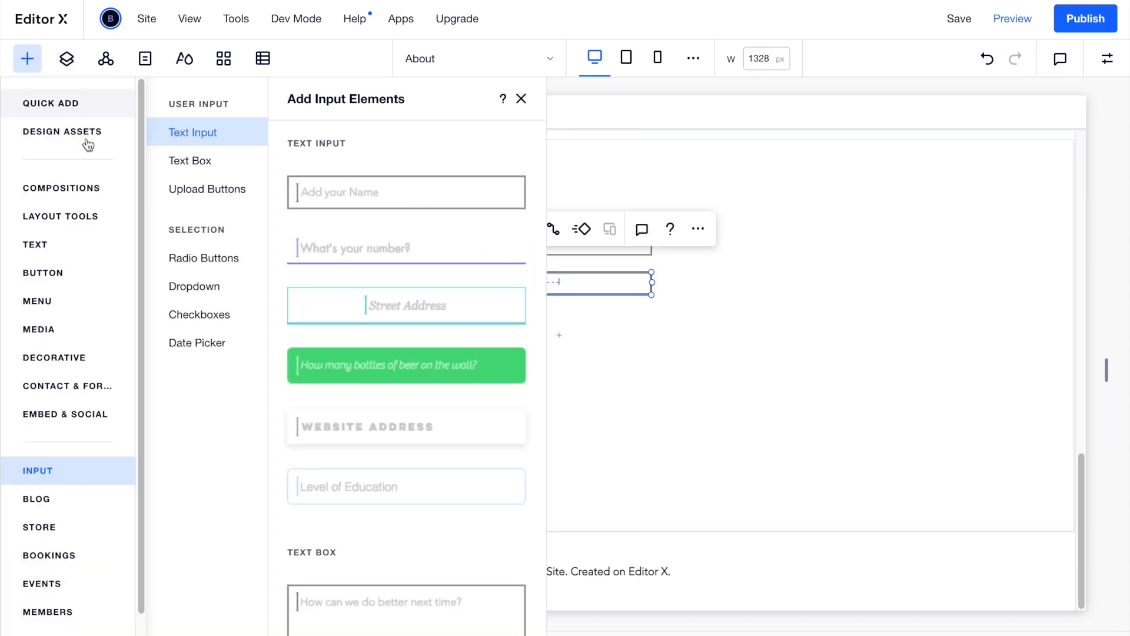
scroll(334, 396, "down", 2)
left_click_drag(315, 517, 503, 353)
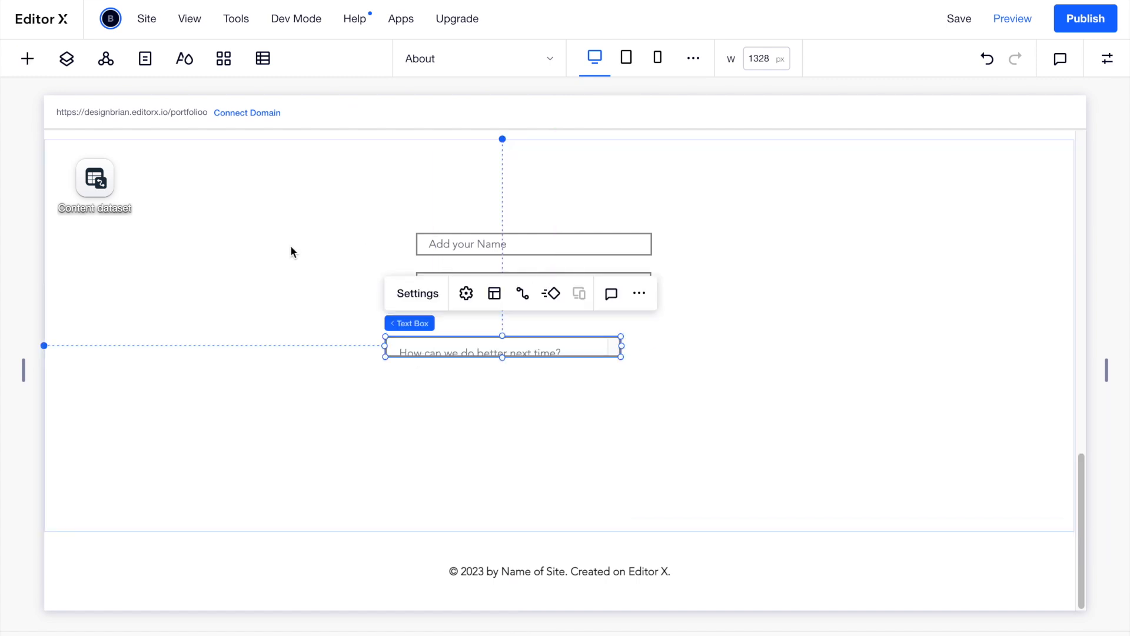
left_click(27, 58)
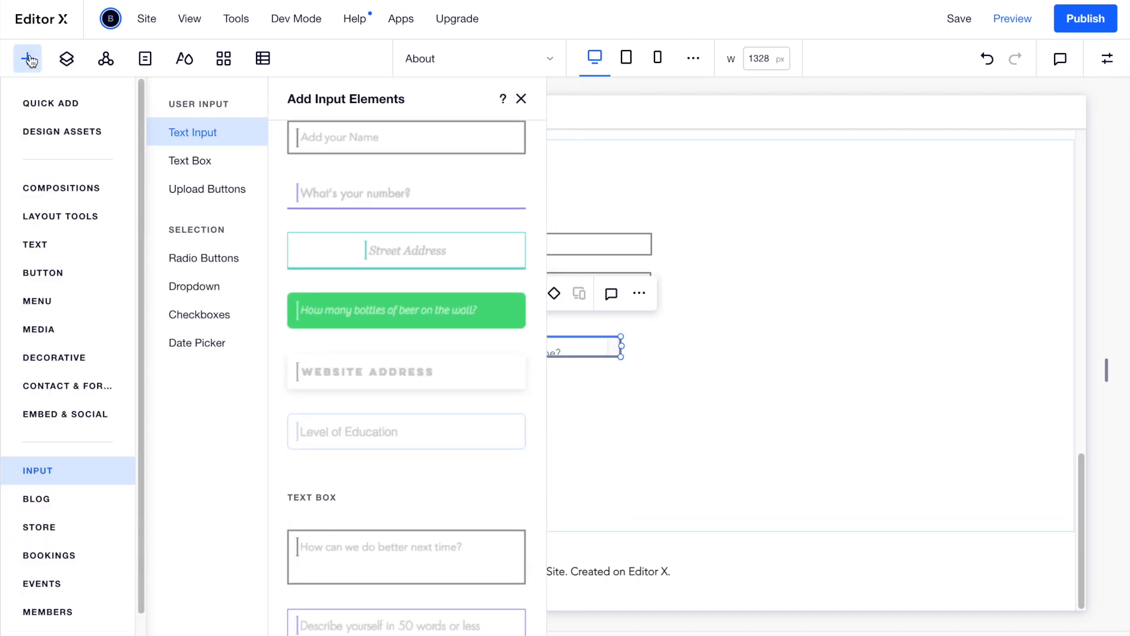
Drop a new container onto the contact section and stretch it taller and wider over the form.
left_click(89, 112)
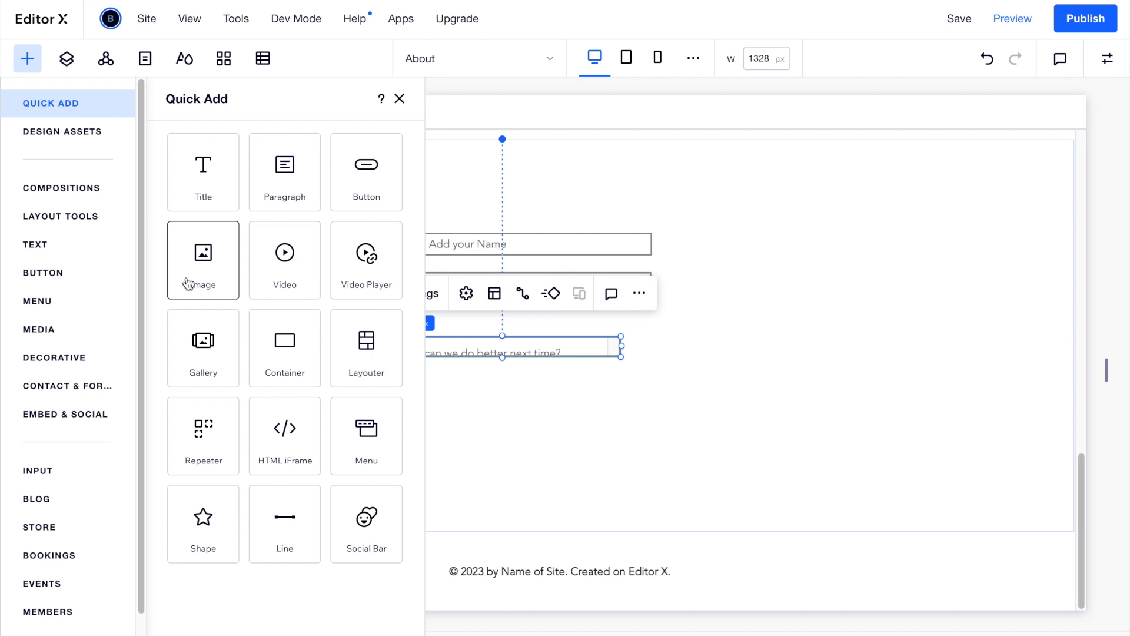
left_click_drag(291, 359, 465, 330)
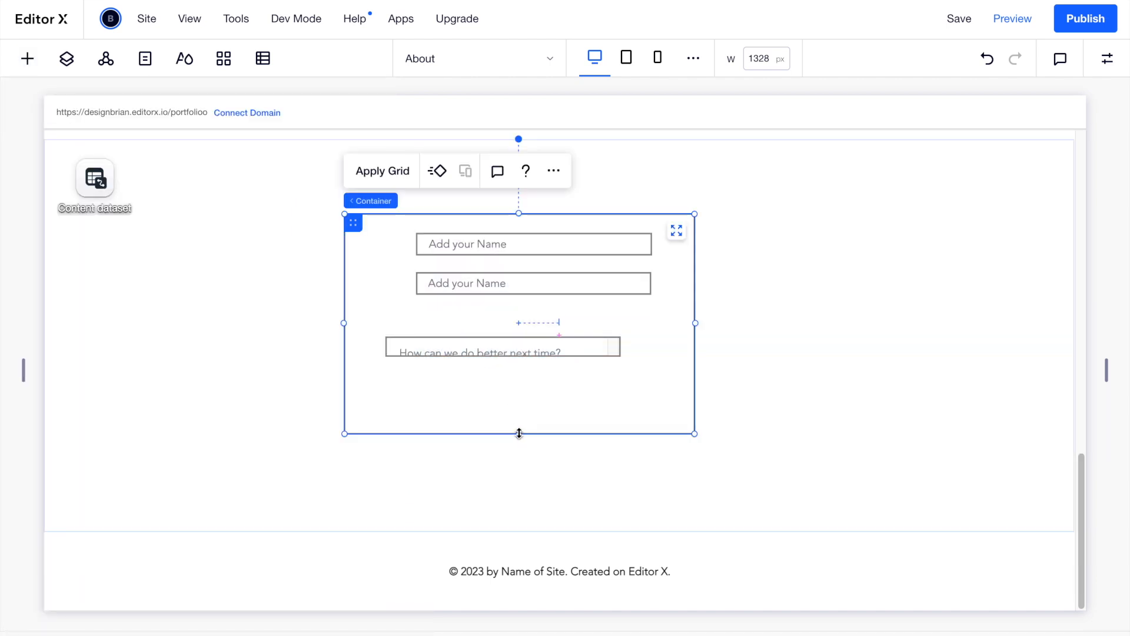
left_click_drag(518, 433, 519, 501)
left_click_drag(698, 358, 788, 358)
left_click_drag(709, 317, 702, 307)
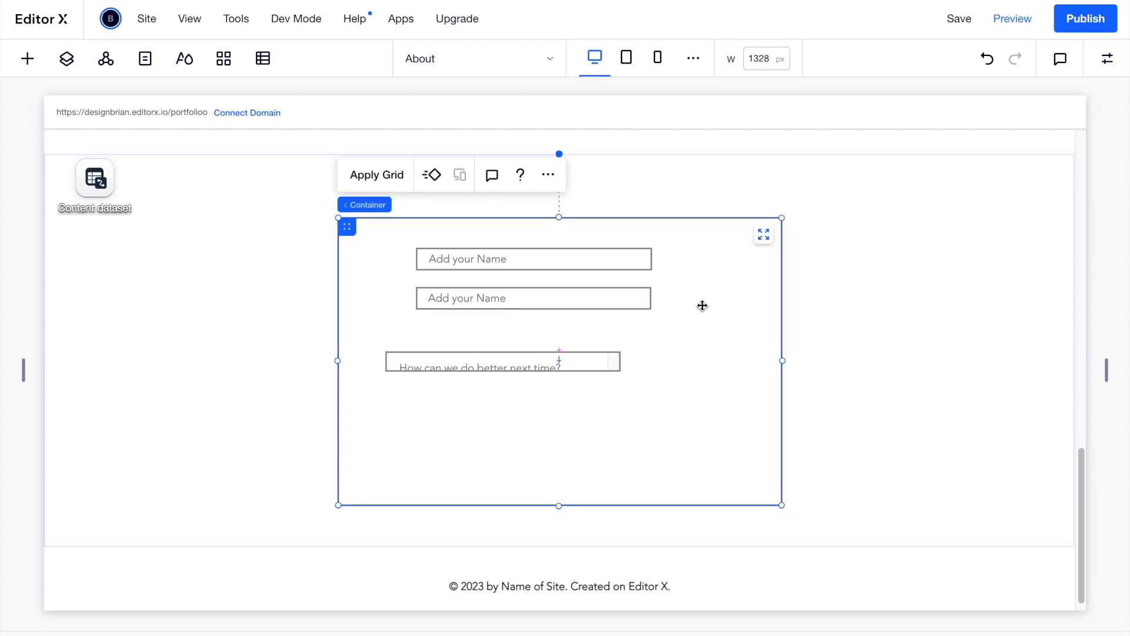
left_click(67, 58)
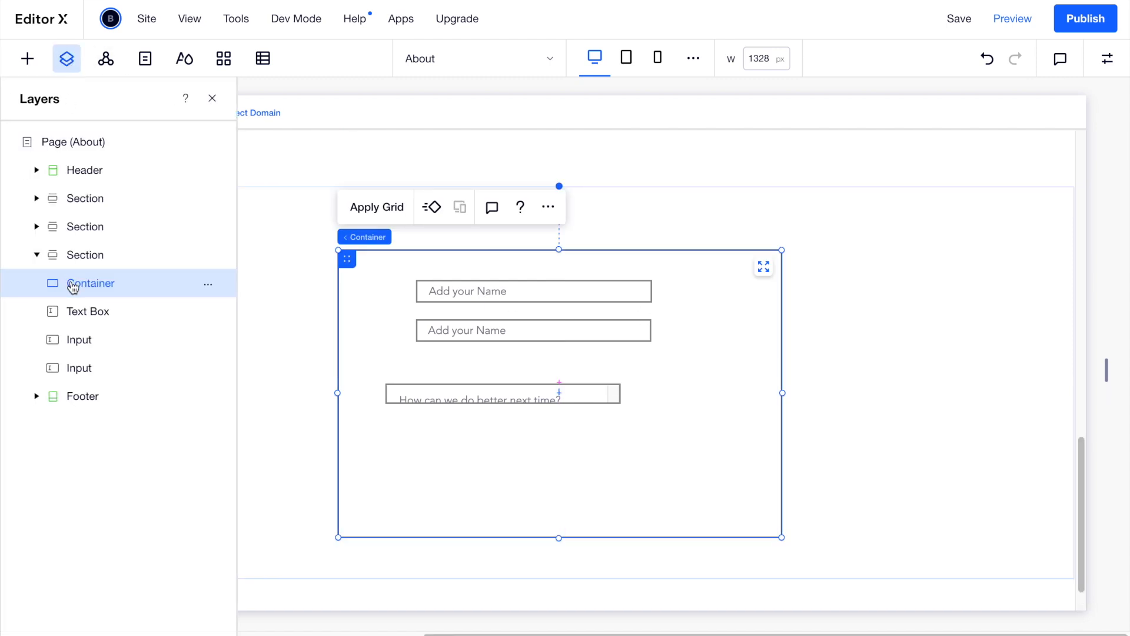
Try nesting the feedback text box under the container in Layers, then move the container aside.
left_click(73, 312)
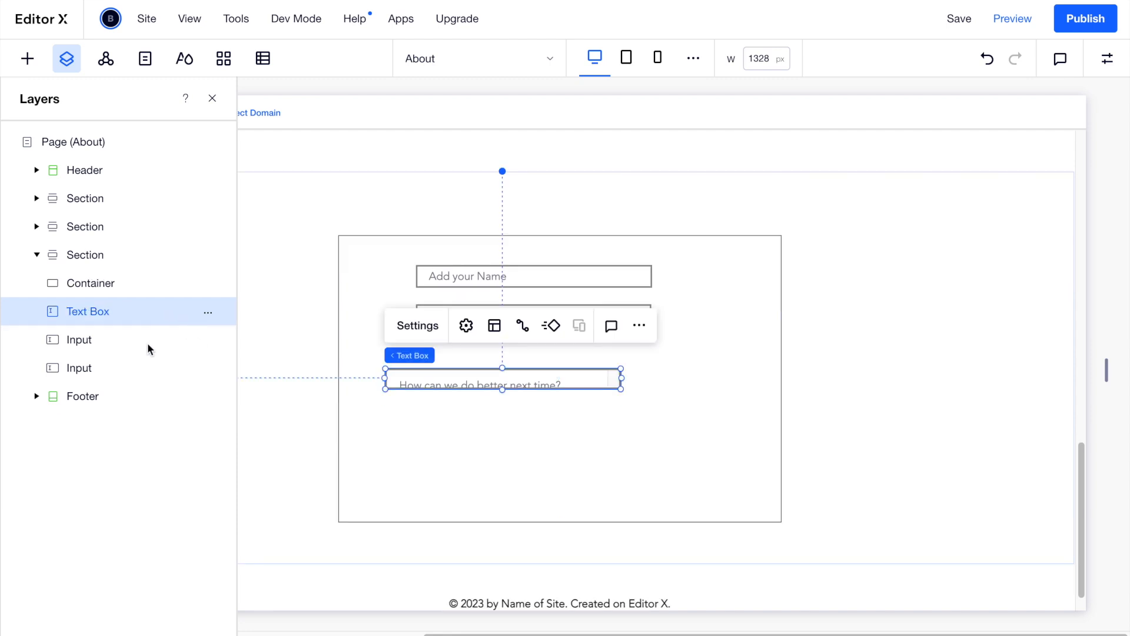
left_click(91, 368)
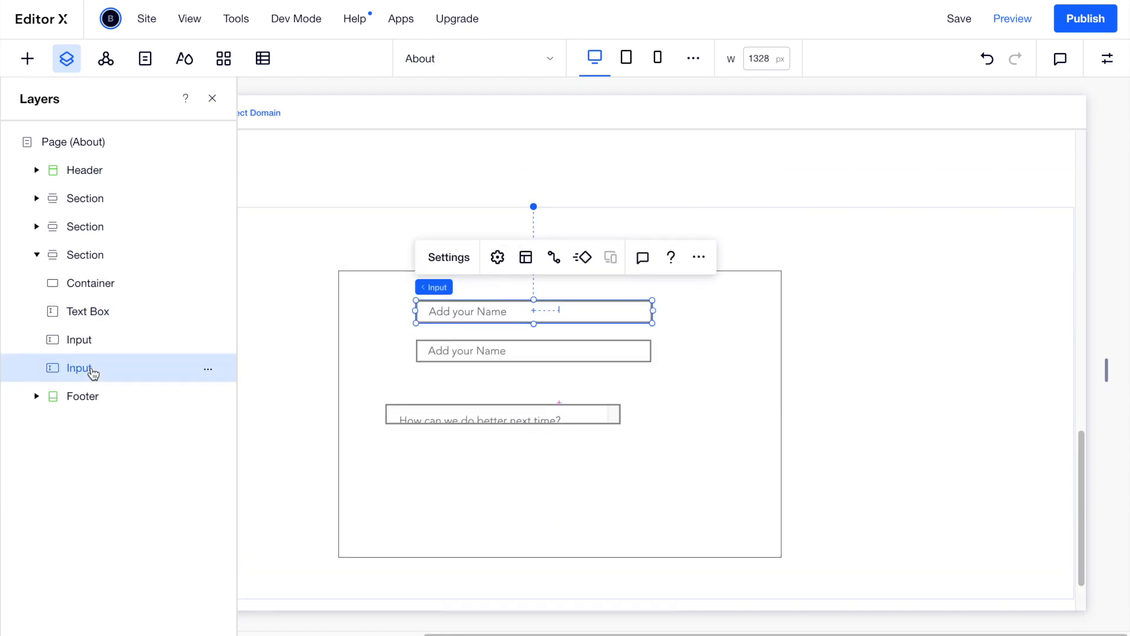
left_click(120, 319)
left_click_drag(91, 313, 114, 311)
left_click(431, 286)
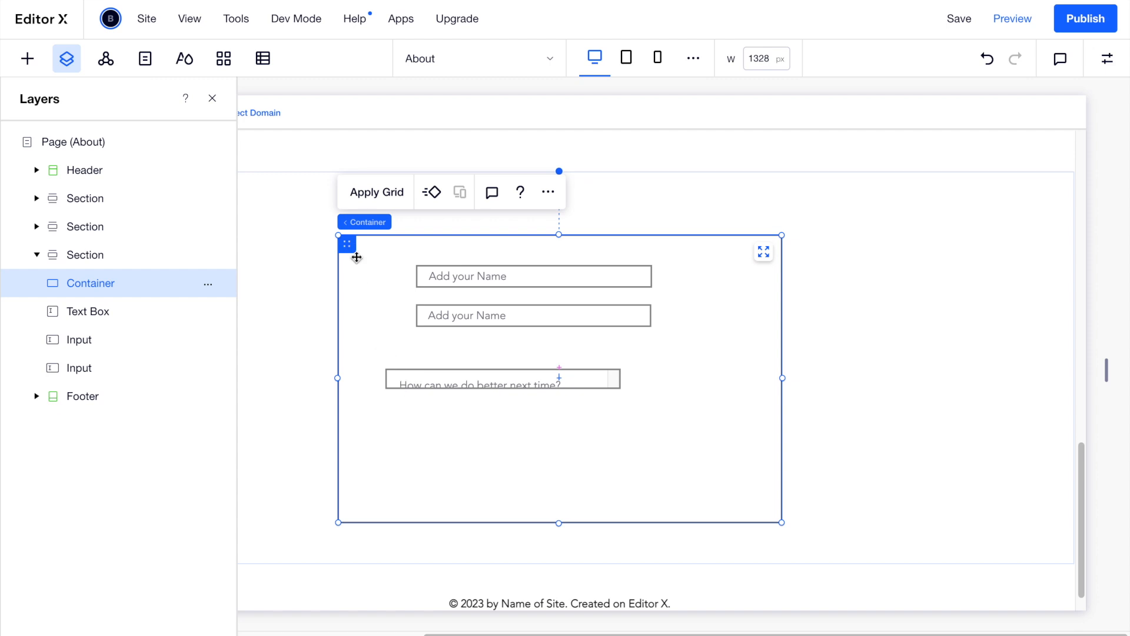
left_click_drag(347, 244, 705, 283)
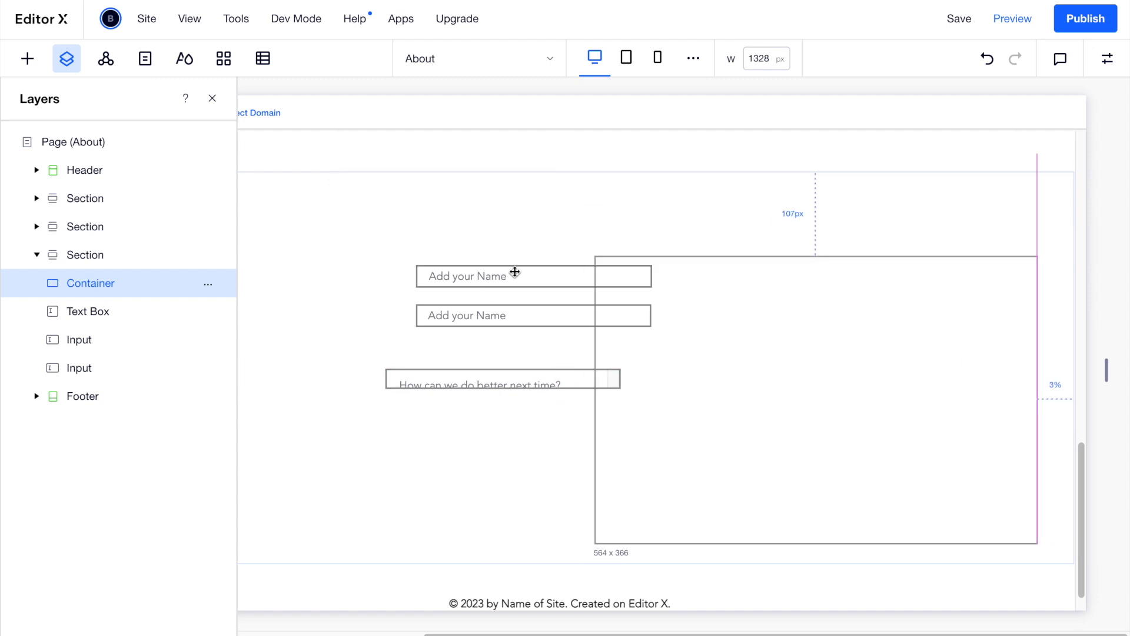
Cut both name inputs and paste them inside the container.
left_click(486, 272)
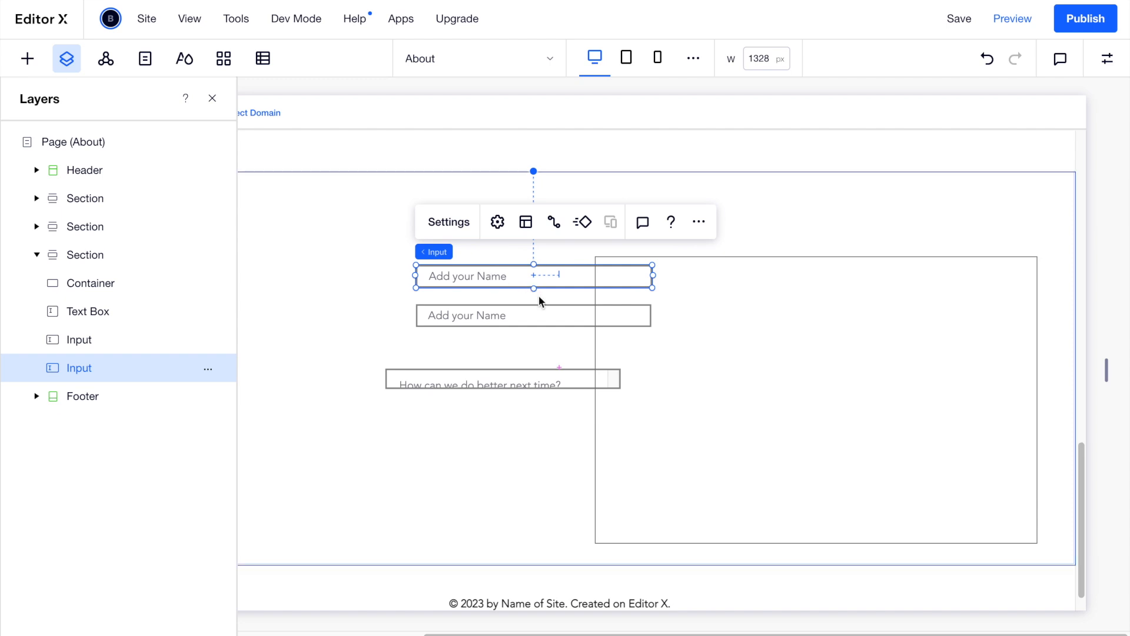
key("Delete")
left_click(674, 304)
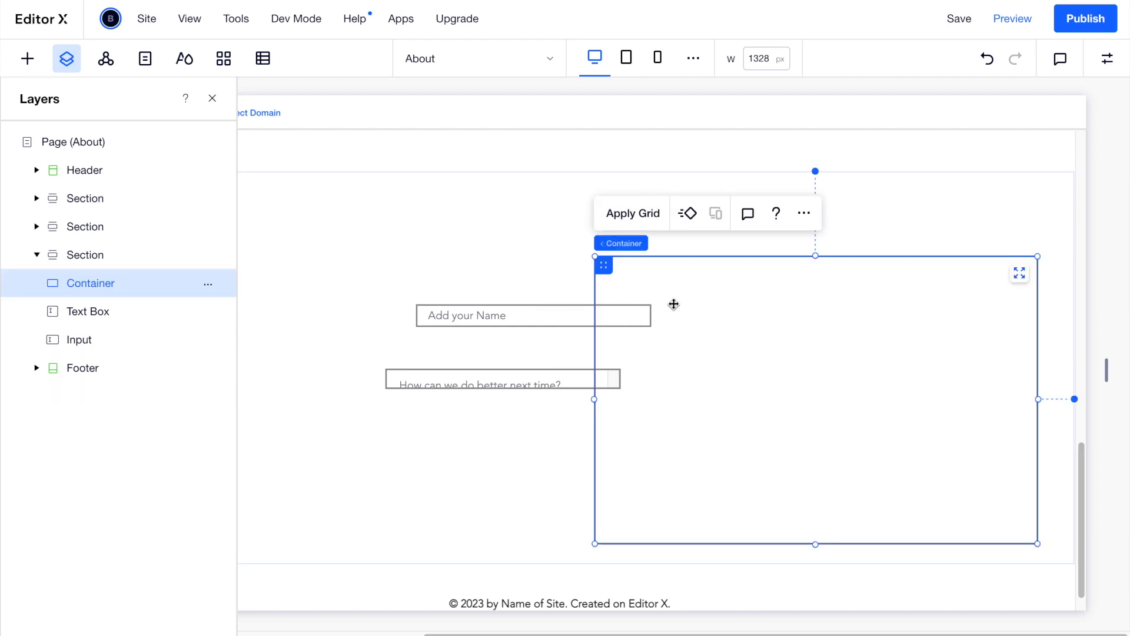
key("ctrl+v")
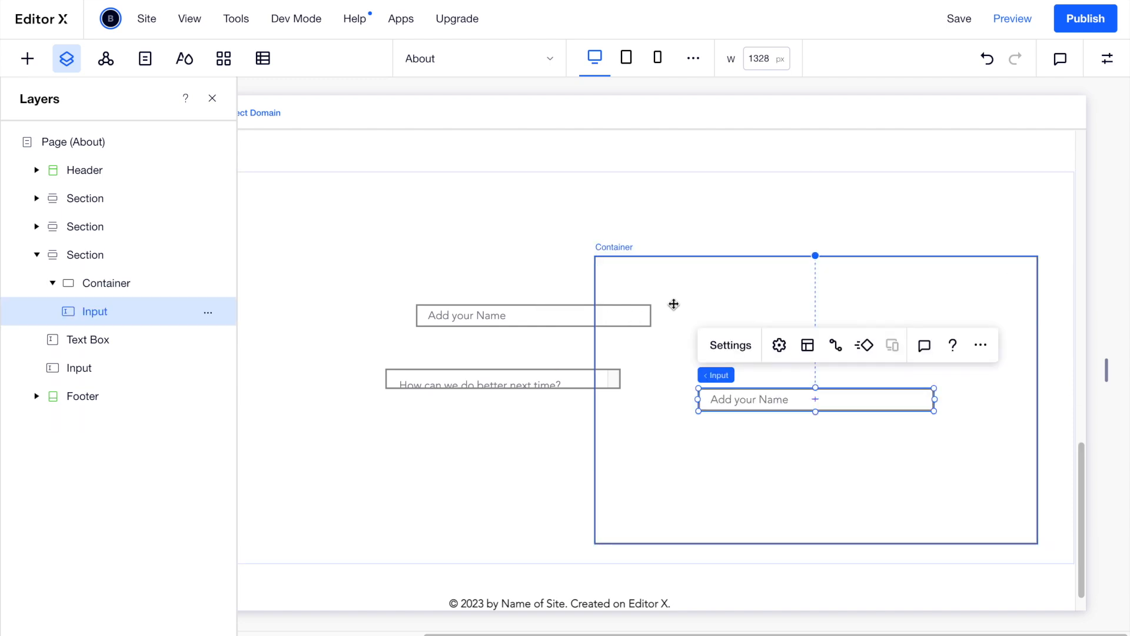
left_click(530, 316)
key("Delete")
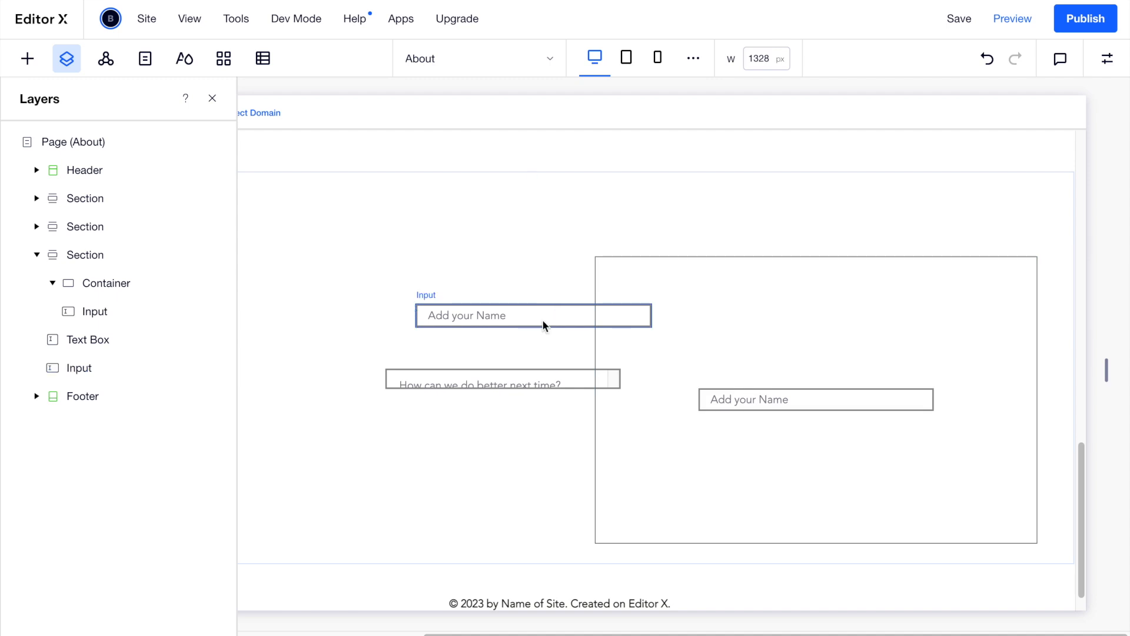
left_click(653, 408)
key("ctrl+v")
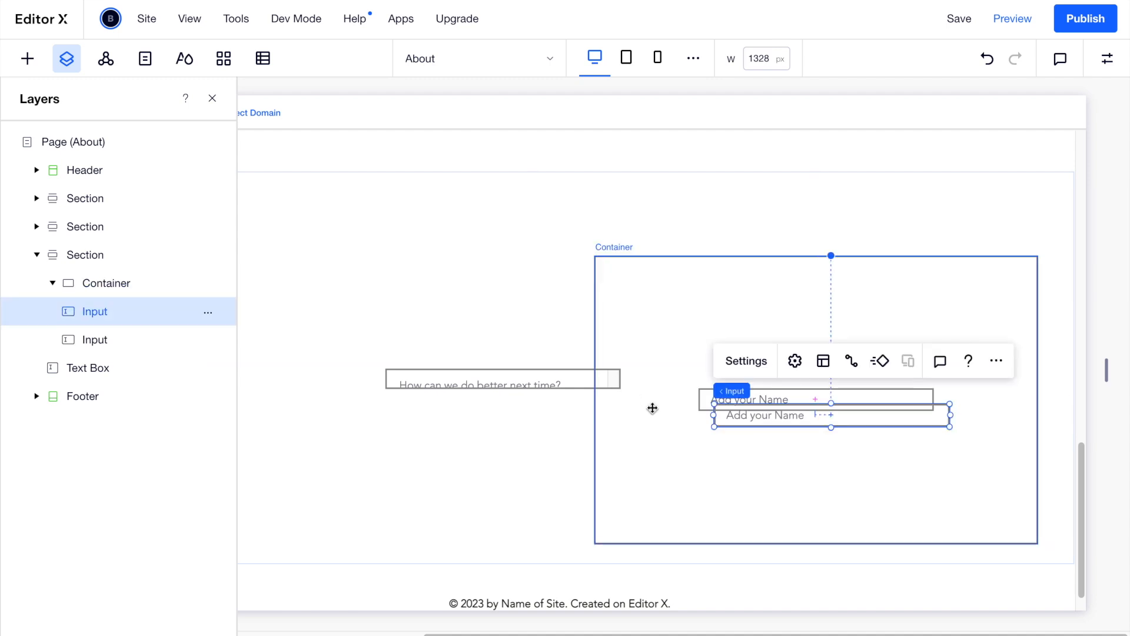
Move the feedback text box into the container and shift the container back left.
left_click(527, 386)
left_click_drag(527, 386, 606, 406)
left_click_drag(615, 269, 356, 233)
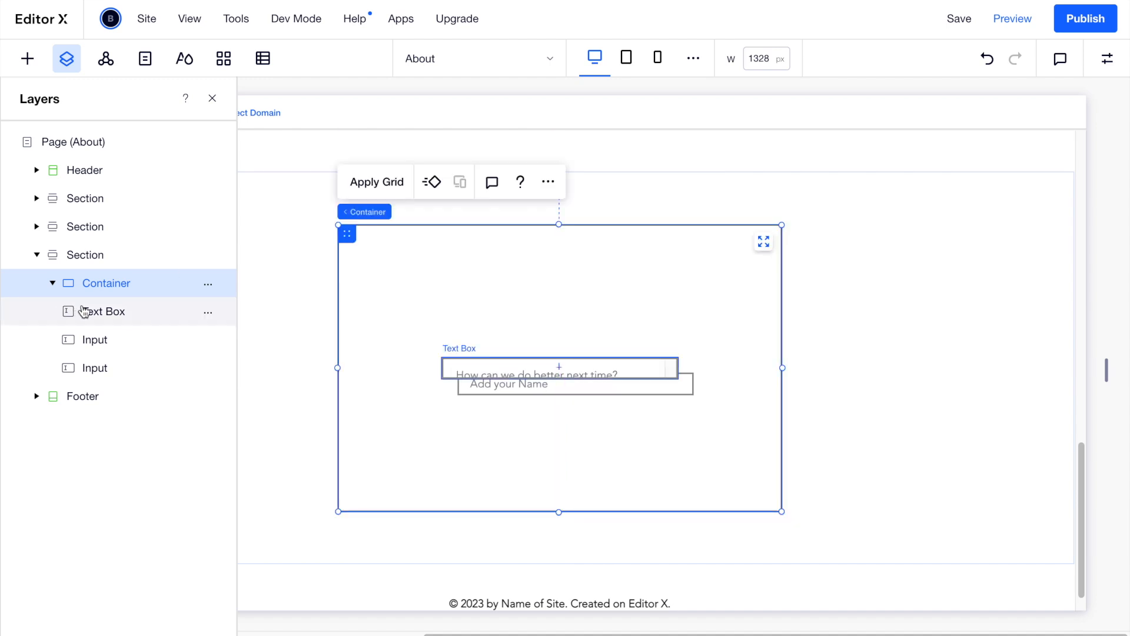
left_click(53, 284)
left_click(53, 284)
left_click(53, 285)
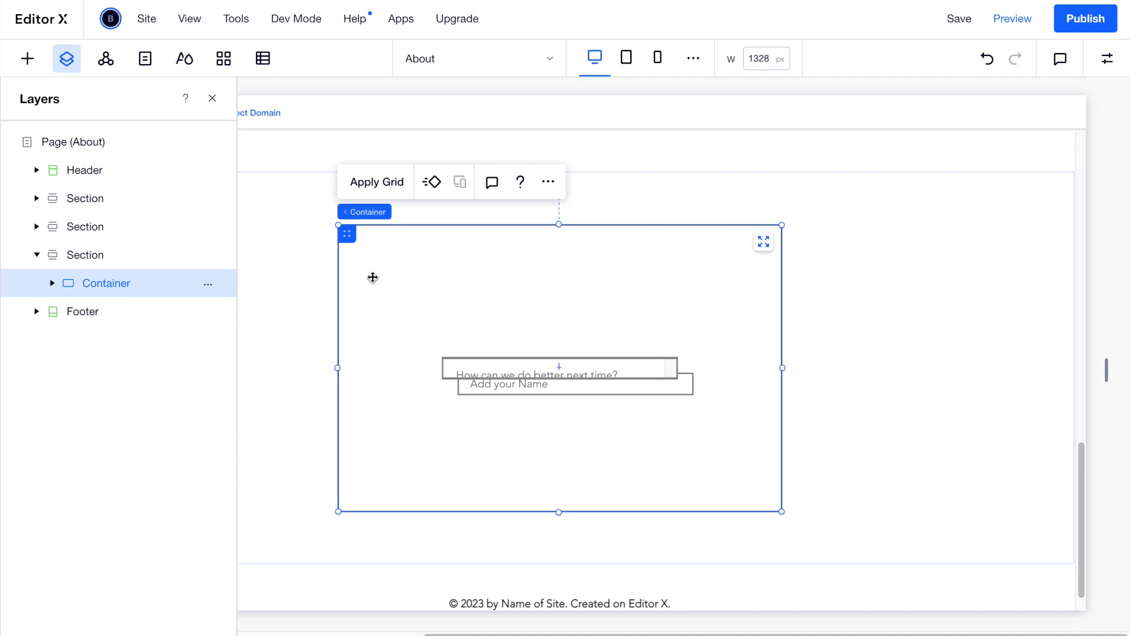
Stack the two name inputs above the feedback box inside the container.
left_click(472, 368)
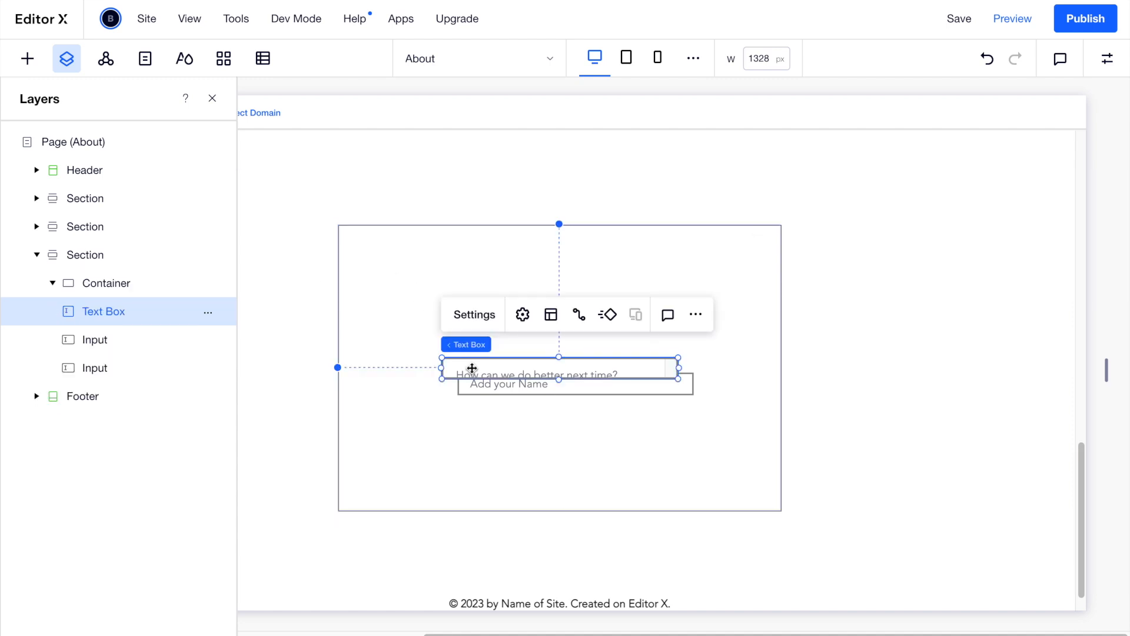
left_click_drag(480, 384, 479, 412)
left_click(478, 318)
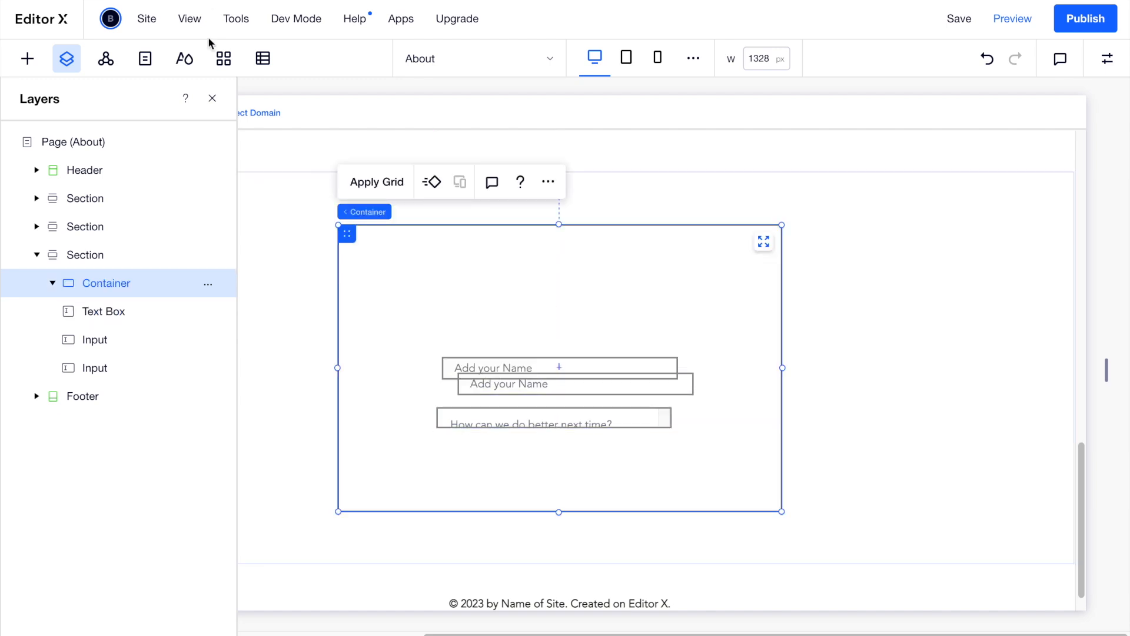
left_click(210, 100)
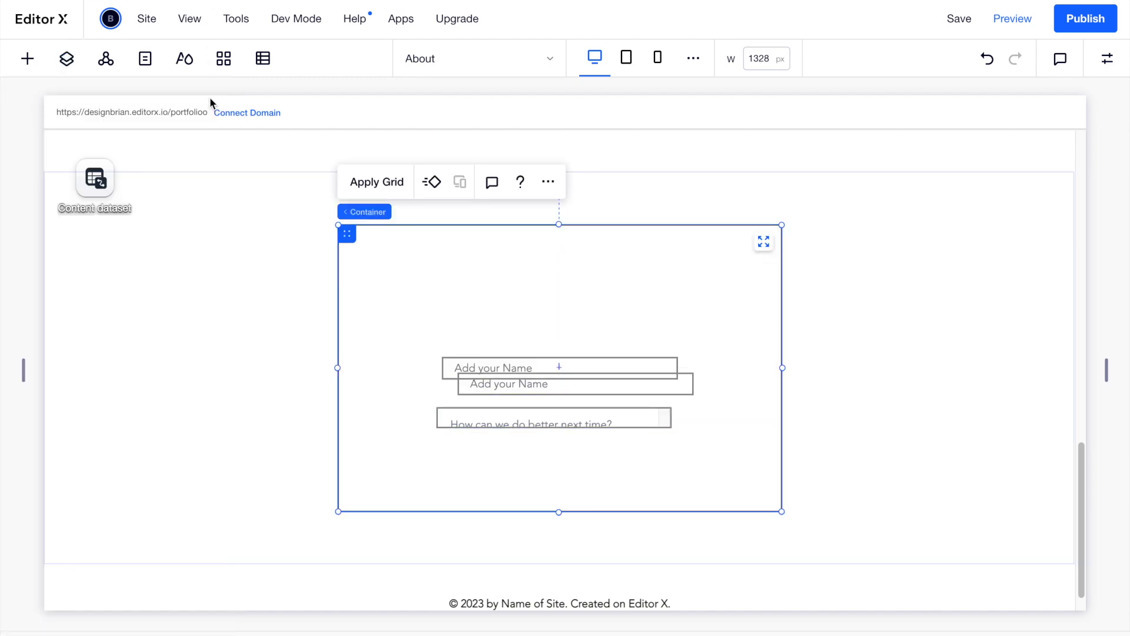
left_click(462, 363)
left_click_drag(463, 353, 461, 308)
left_click_drag(489, 383, 472, 362)
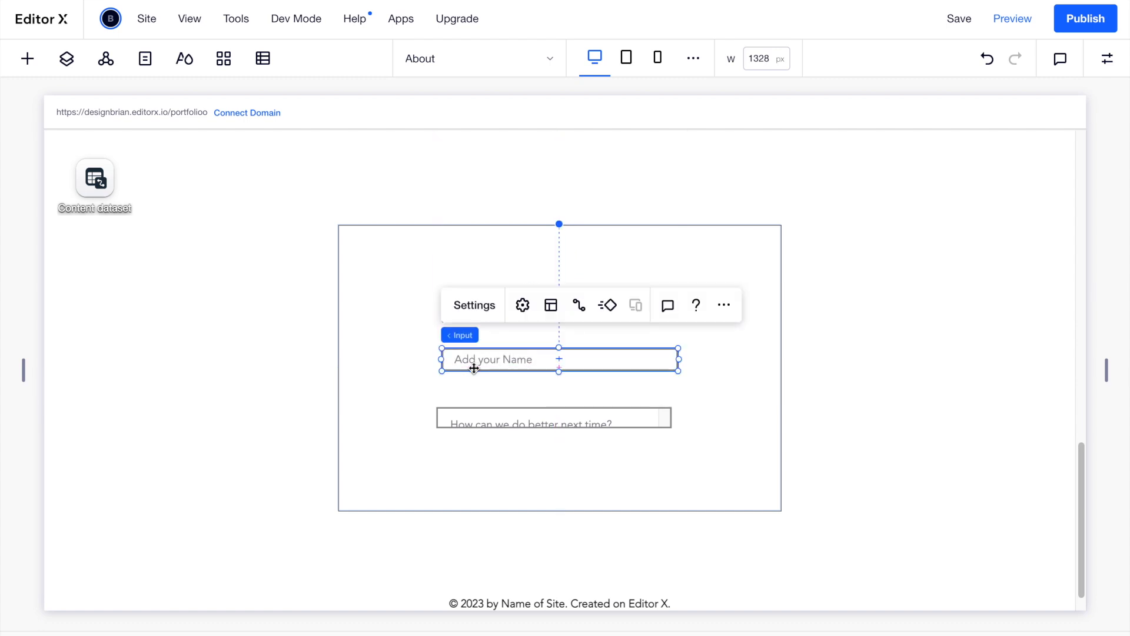
left_click(432, 363)
left_click(505, 318)
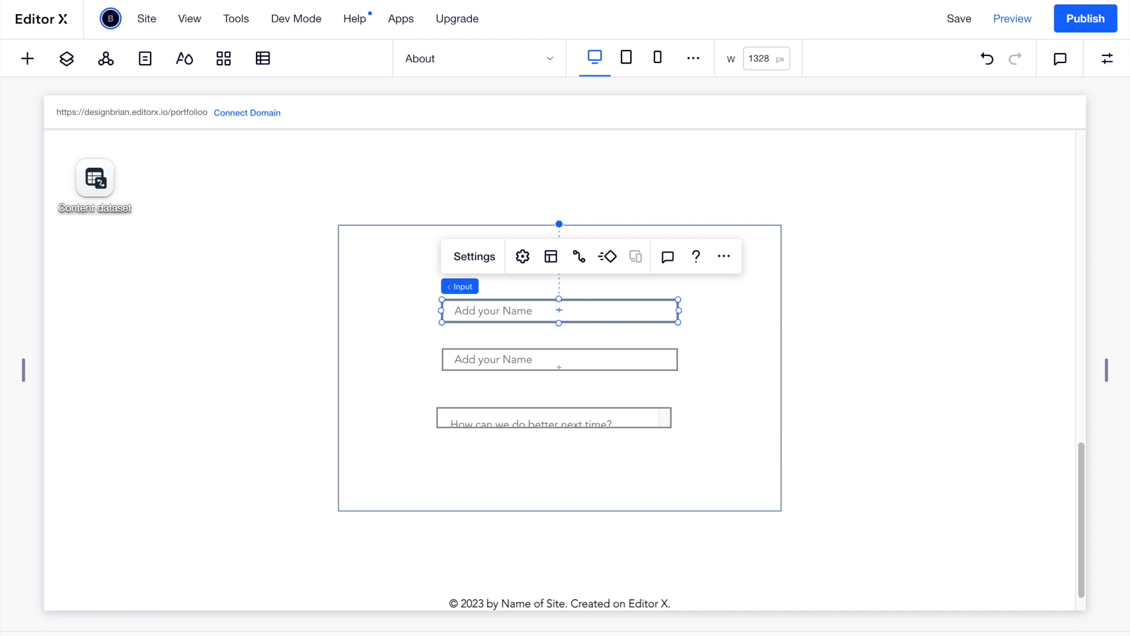
left_click(348, 236)
left_click(1107, 58)
left_click(990, 351)
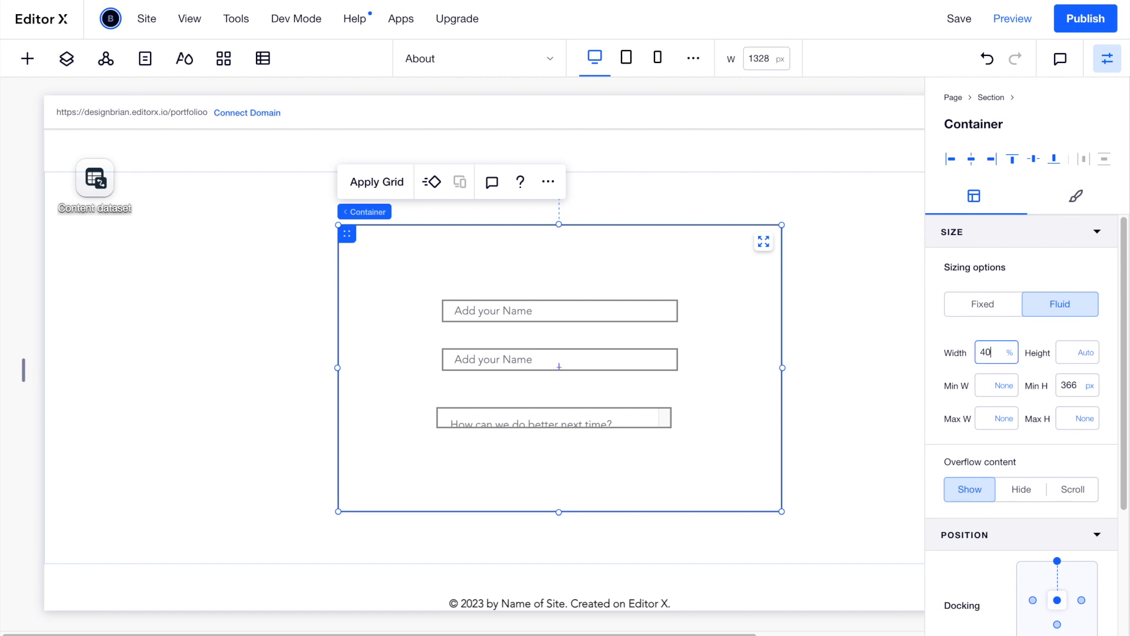
Set the container width to 40% and the upper name input to 90% wide, 54 px min height.
type("40")
key("Return")
left_click(600, 310)
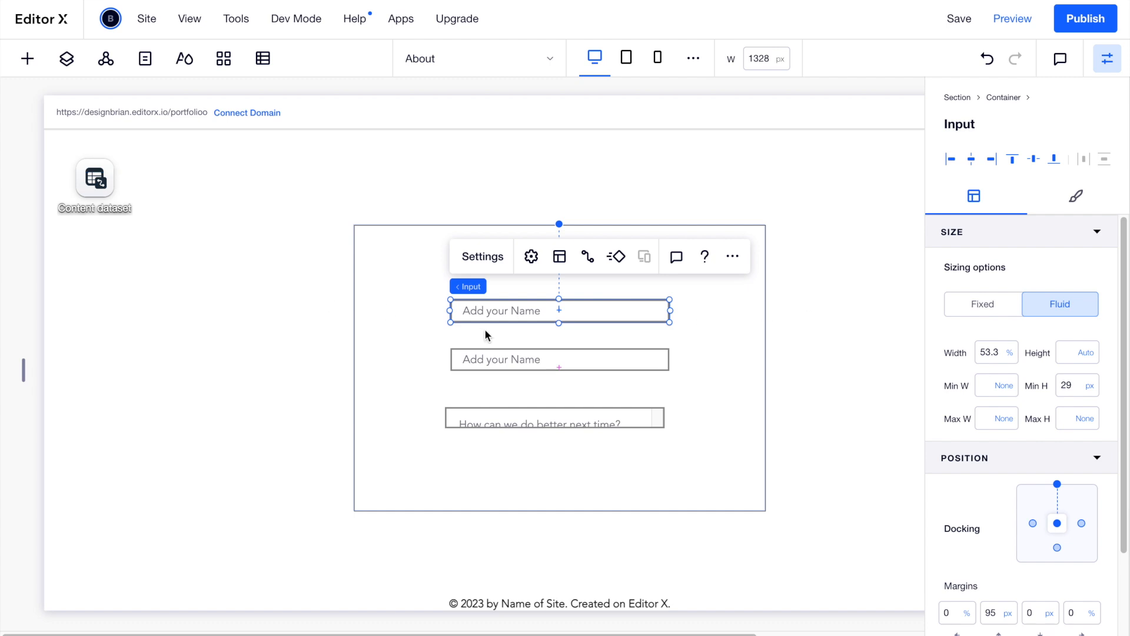
left_click(992, 353)
type("90")
key("Return")
left_click(1071, 390)
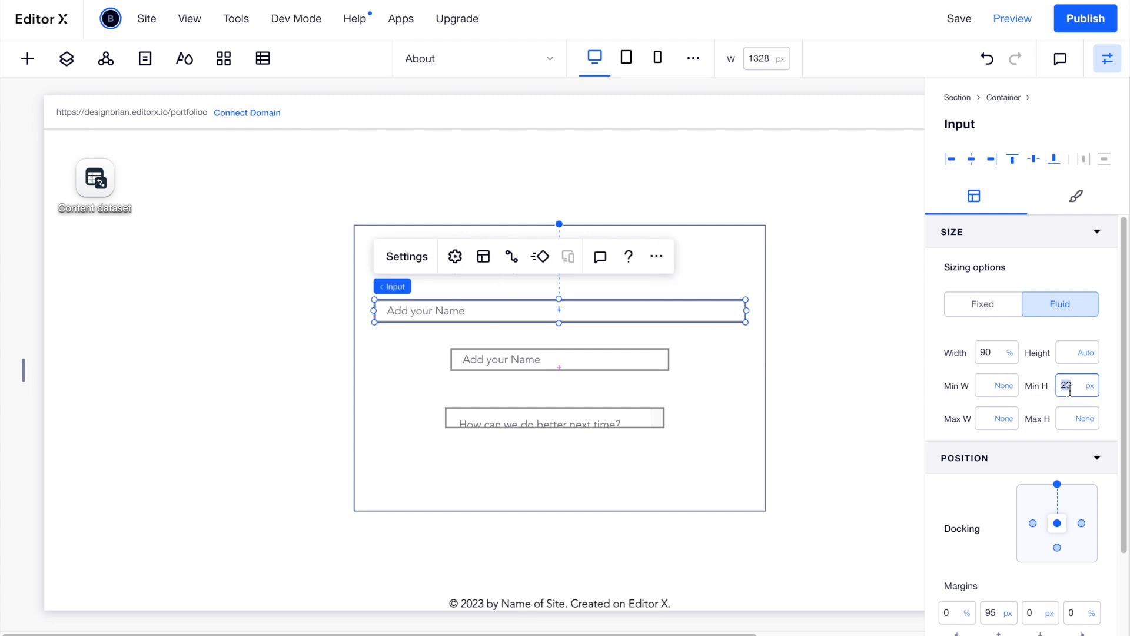
type("54")
key("Return")
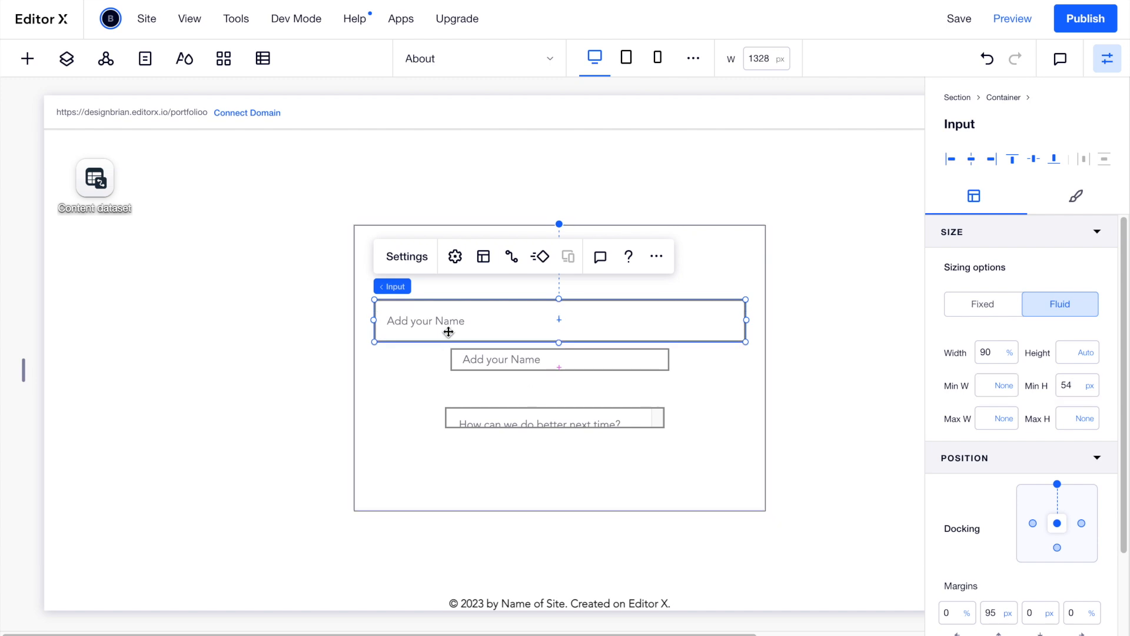
left_click_drag(467, 328, 462, 314)
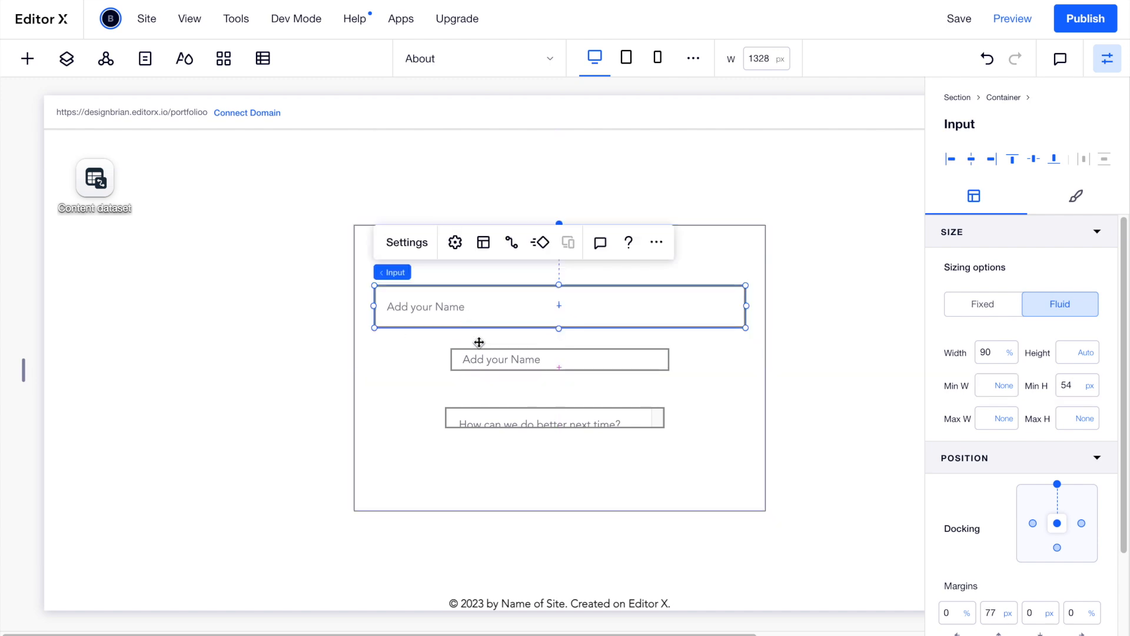
Make the lower name input 90% wide with a 54 px minimum height.
left_click(520, 361)
left_click(995, 353)
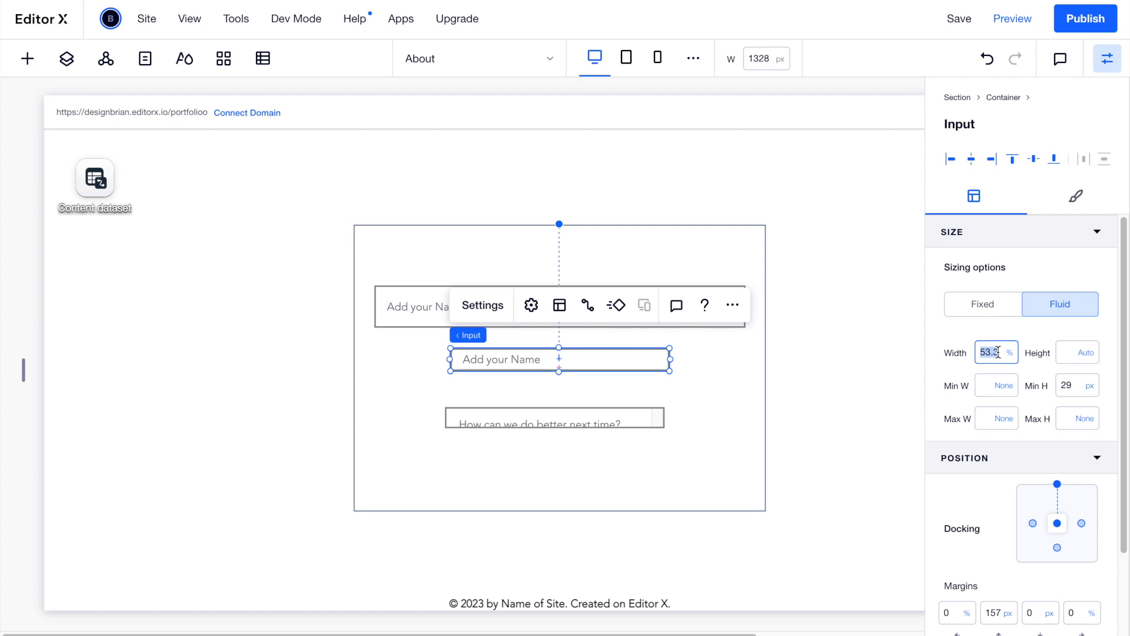
type("90")
left_click(1065, 386)
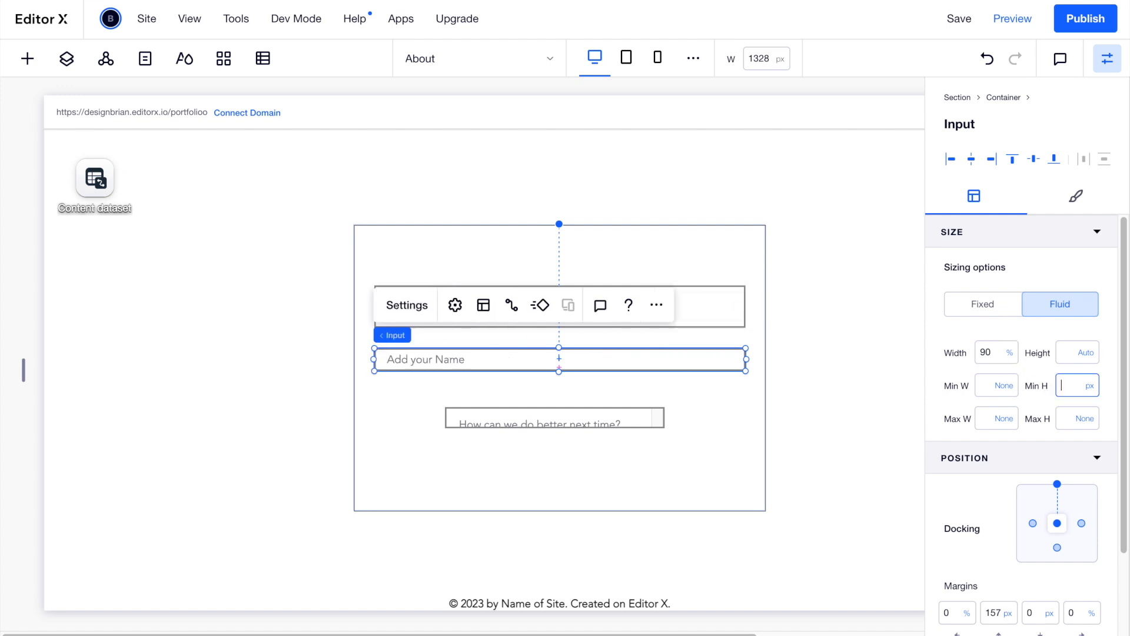
type("54")
key("Return")
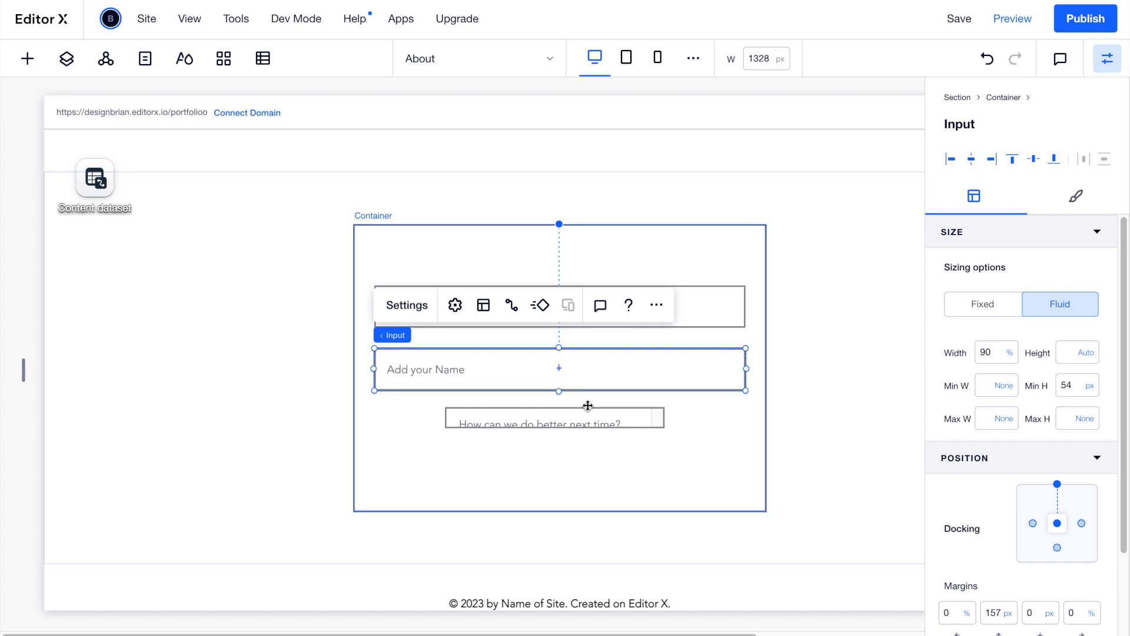
Size the feedback text box to 90% width and height 17.
left_click(581, 423)
left_click(992, 352)
type("9")
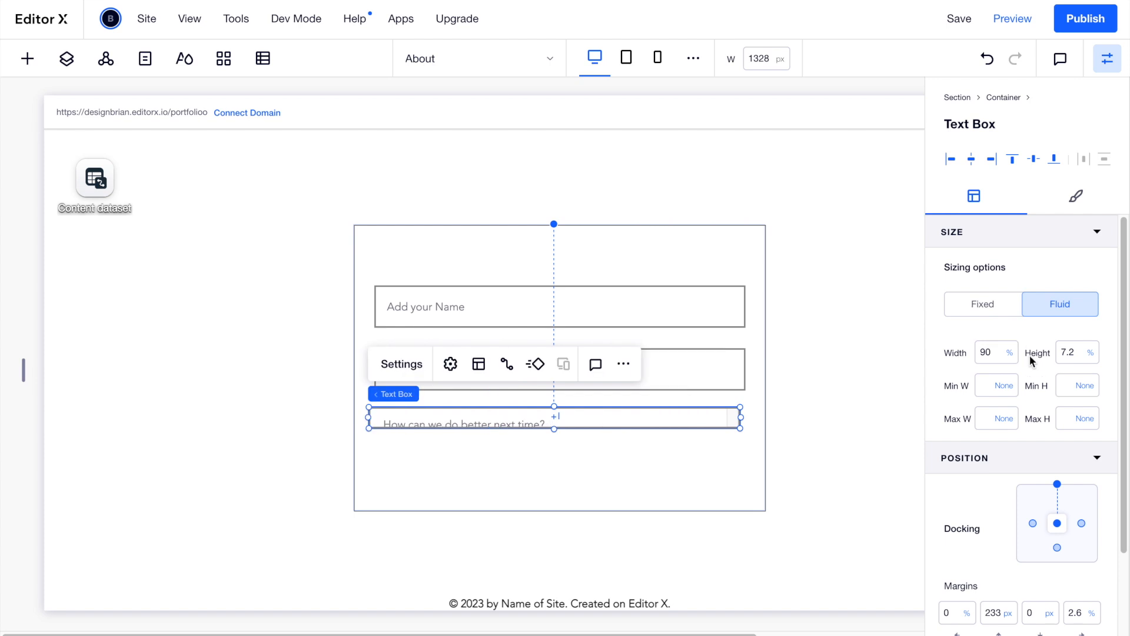
left_click(1067, 356)
key("Return")
Nudge the second name input and feedback box up to stack tightly under the first input.
left_click(601, 480)
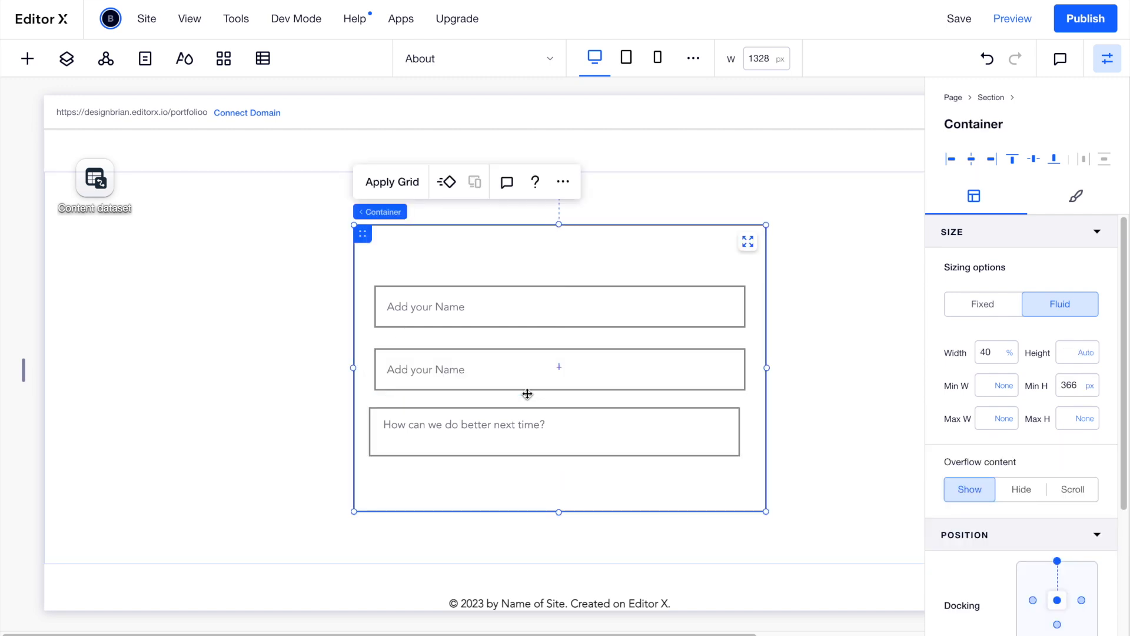
left_click(527, 371)
left_click_drag(527, 371, 526, 363)
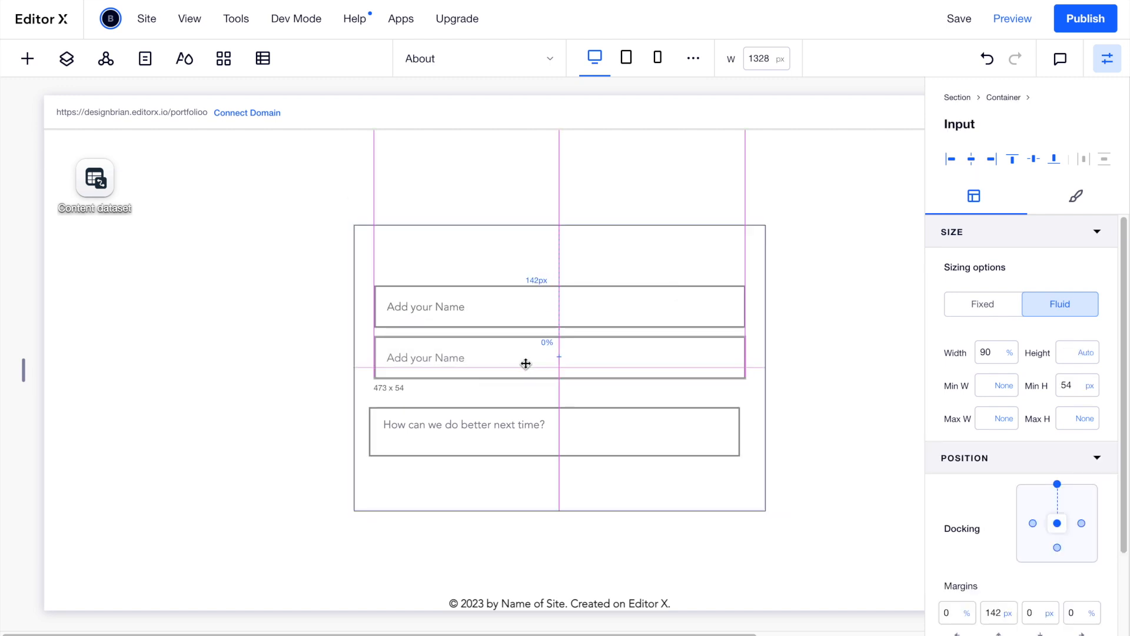
left_click(512, 431)
left_click_drag(512, 432, 519, 411)
left_click(454, 316)
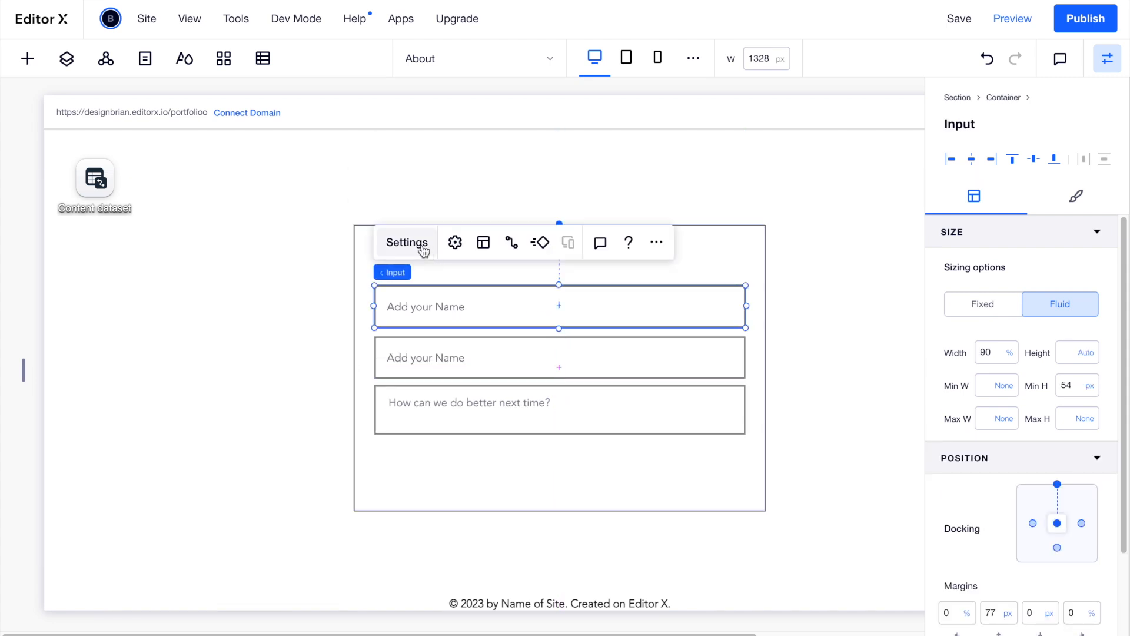
Relabel the first field 'Name' and the second 'Email', setting its type to Email.
left_click(455, 242)
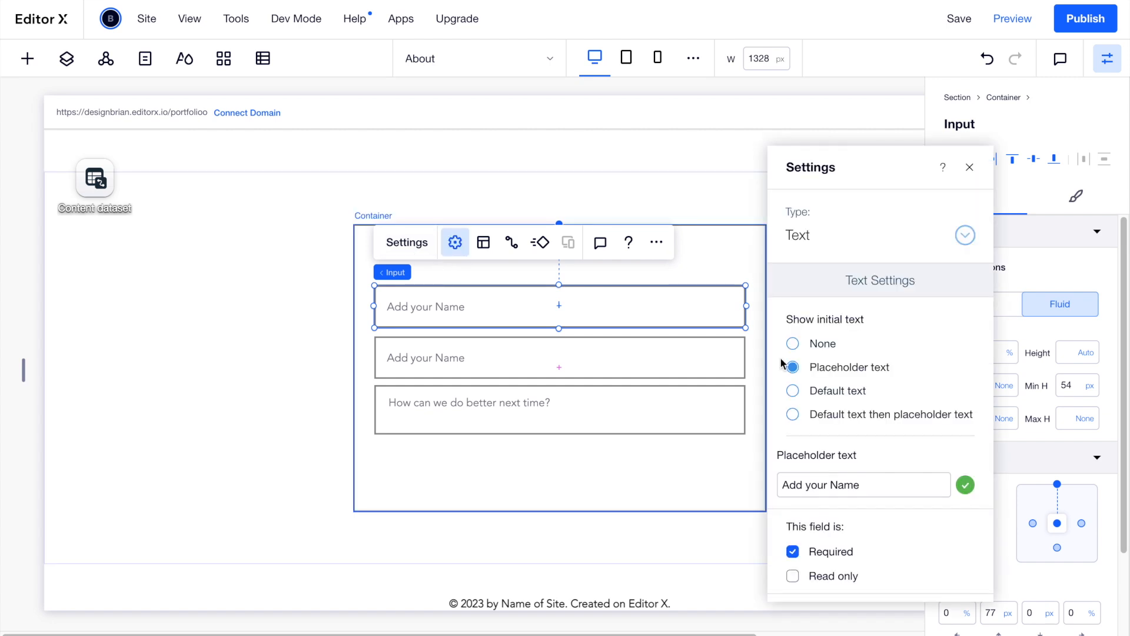
left_click(884, 481)
type("Name")
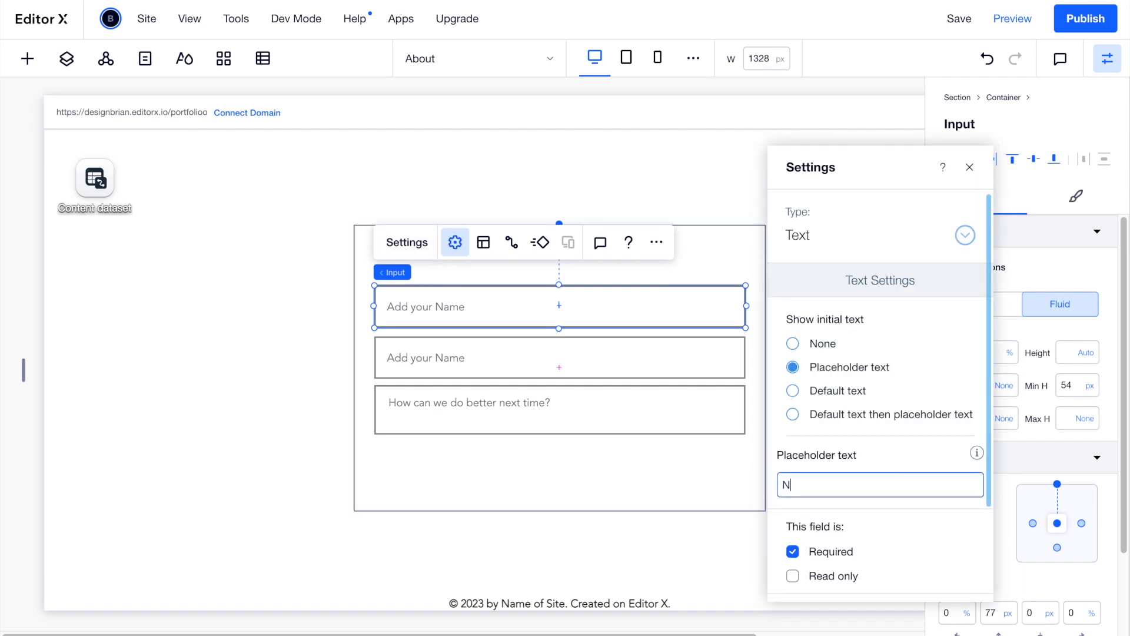
left_click(498, 361)
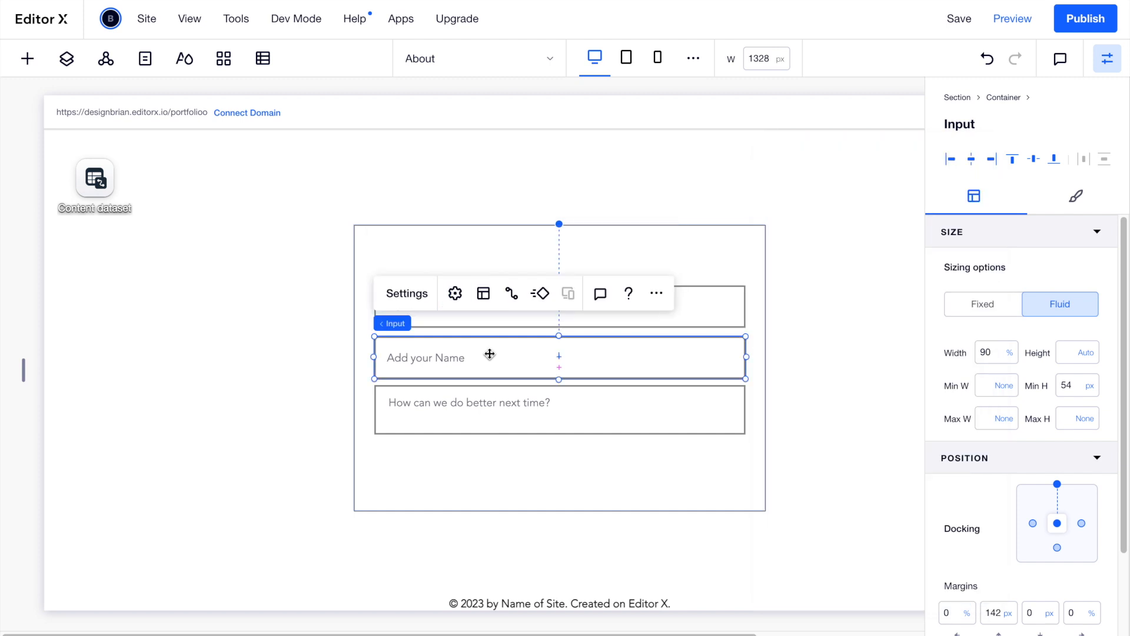
left_click(410, 294)
left_click(886, 494)
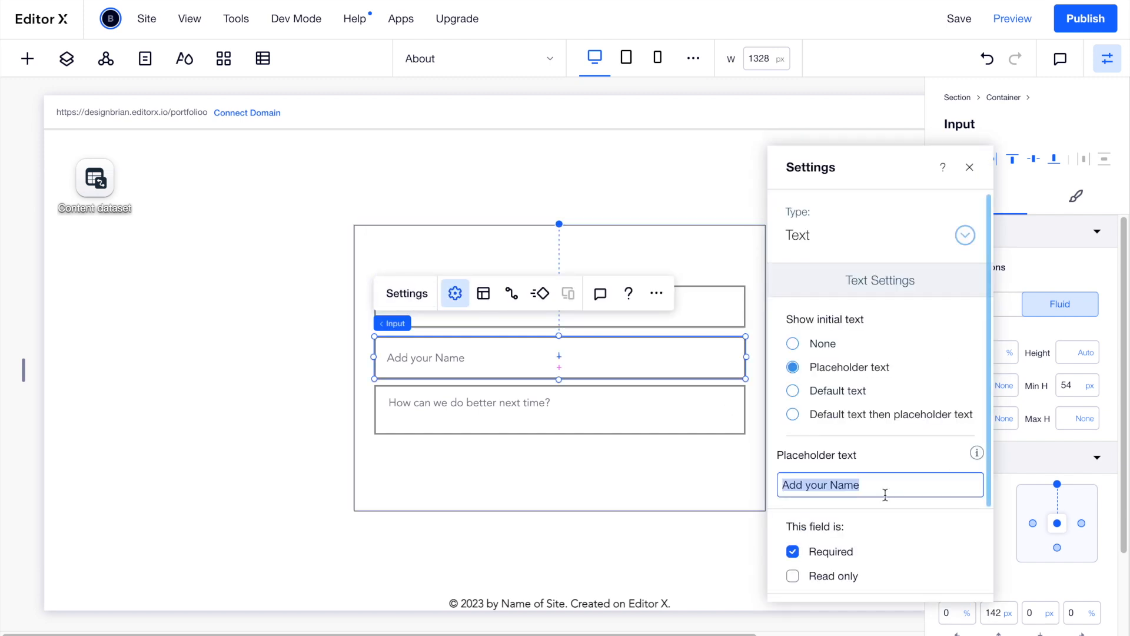
type("Email")
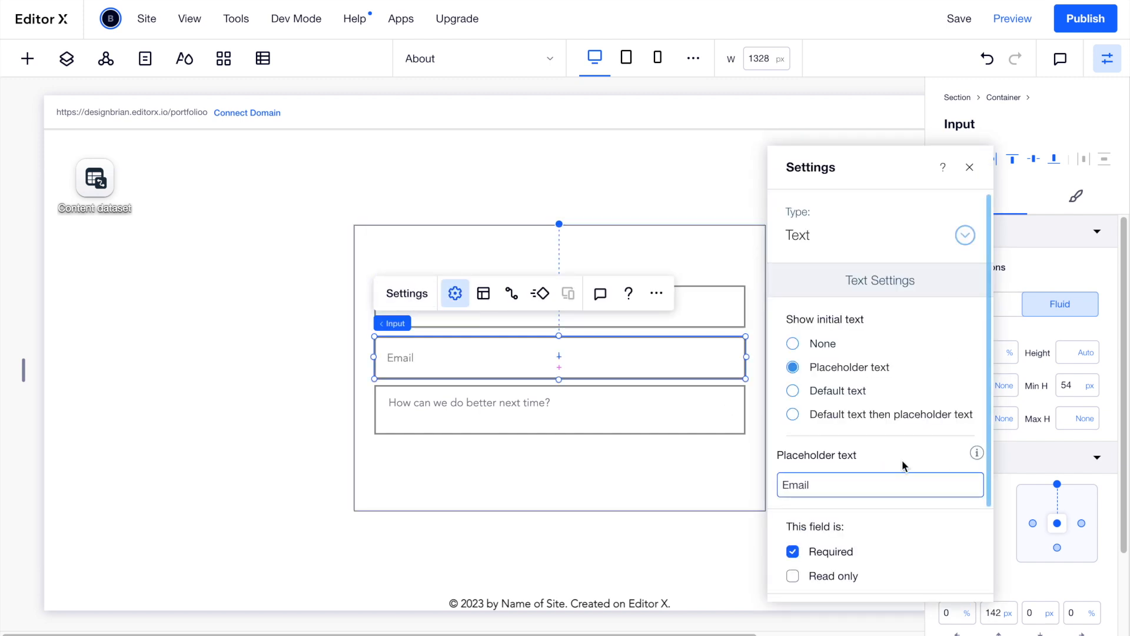
scroll(906, 466, "down", 2)
scroll(916, 471, "up", 2)
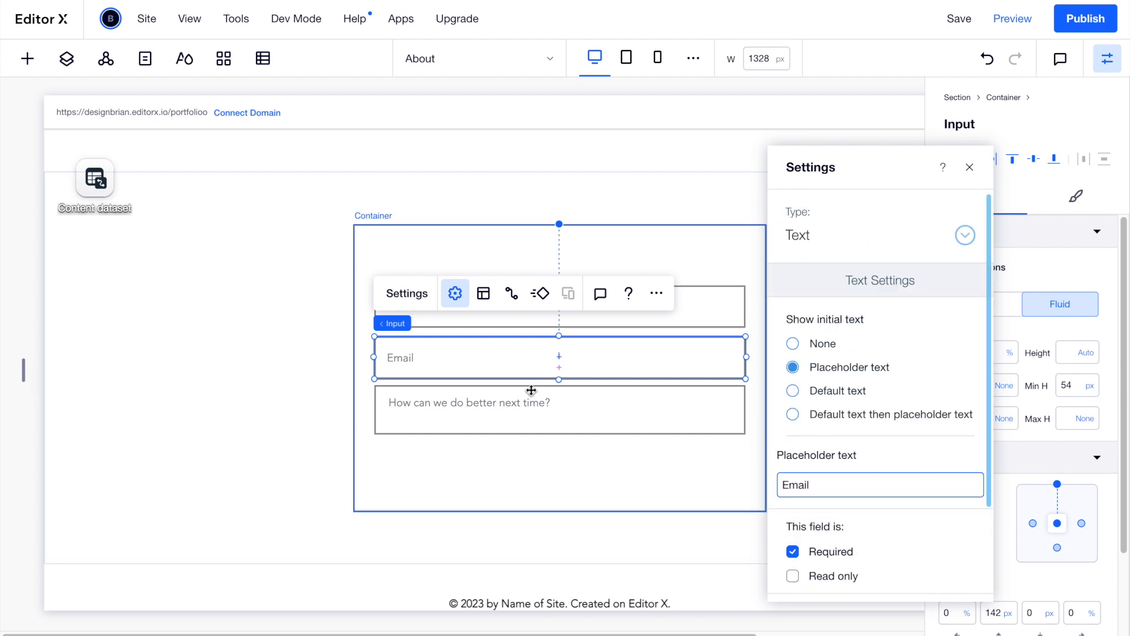
left_click(973, 243)
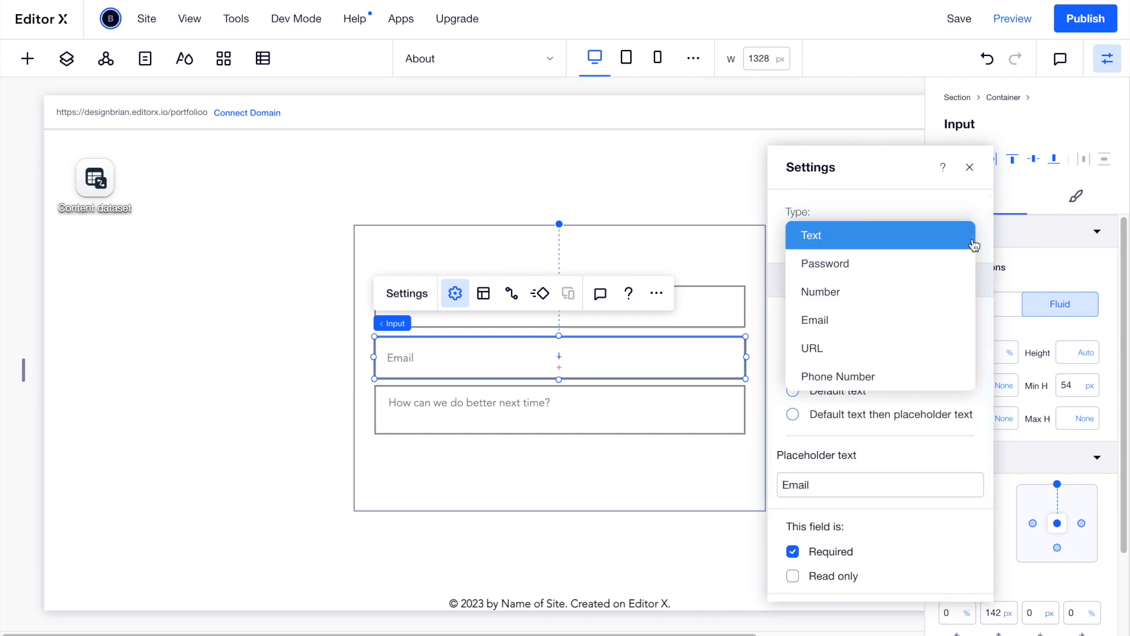
left_click(860, 320)
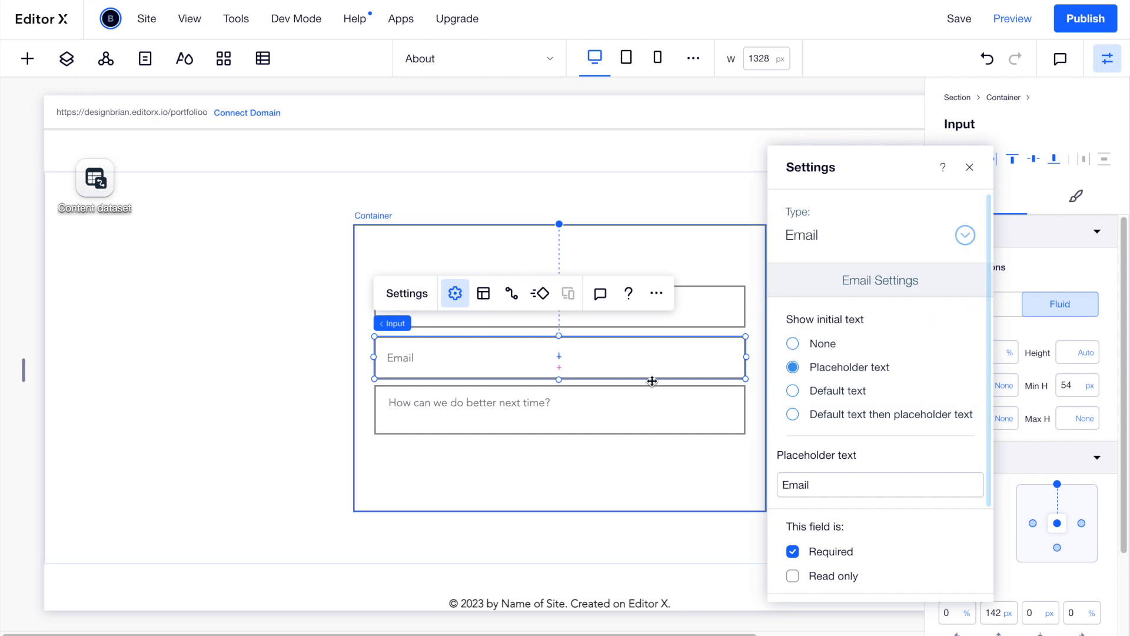
Relabel the text box 'Message' and drag its bottom edge down to make it taller.
left_click(544, 404)
left_click(388, 347)
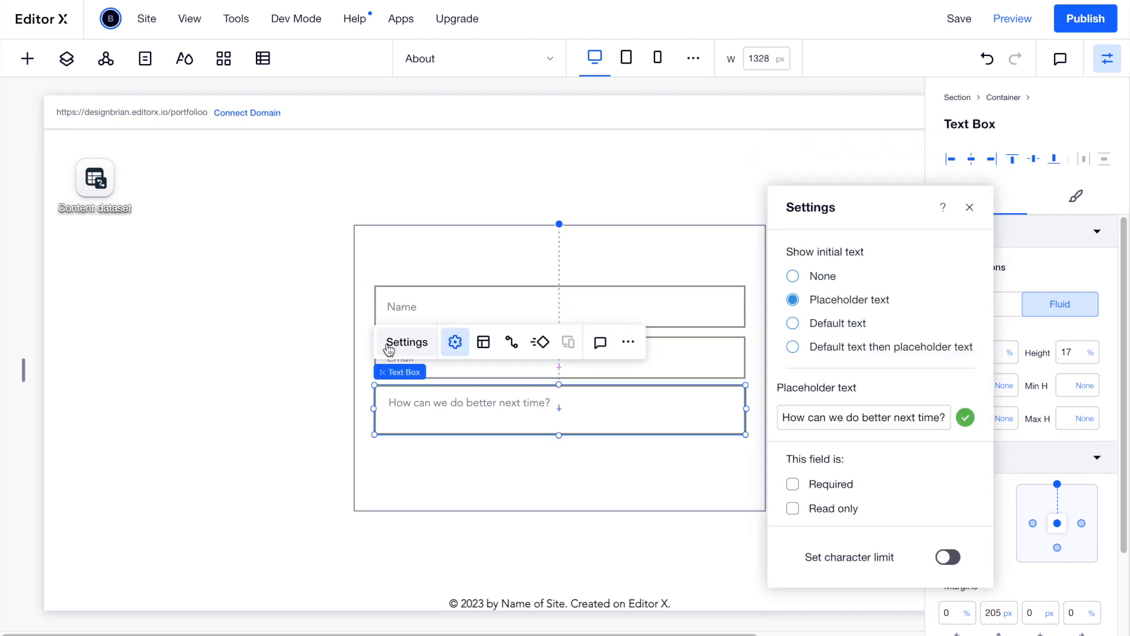
left_click(859, 420)
type("Message")
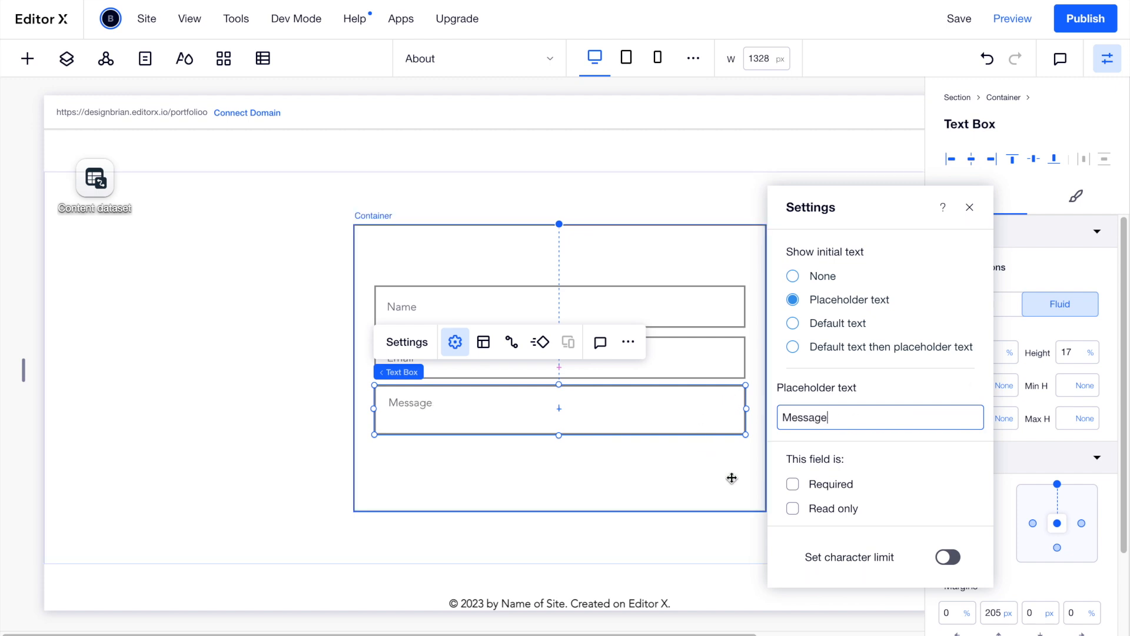
left_click(743, 506)
left_click(841, 380)
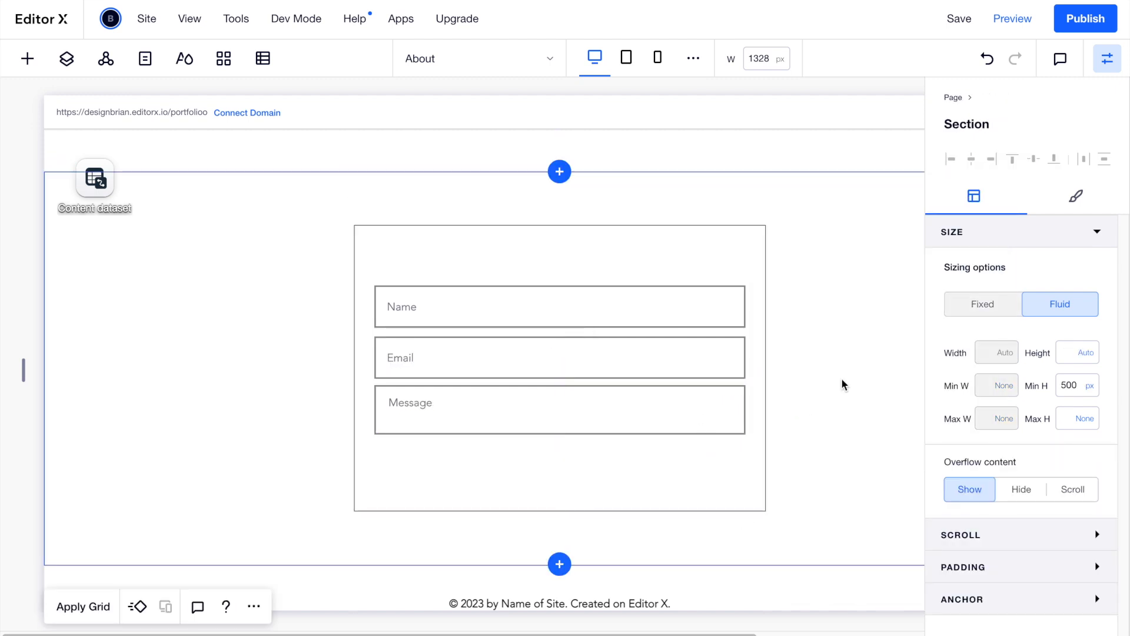
left_click(574, 426)
left_click_drag(559, 436, 558, 442)
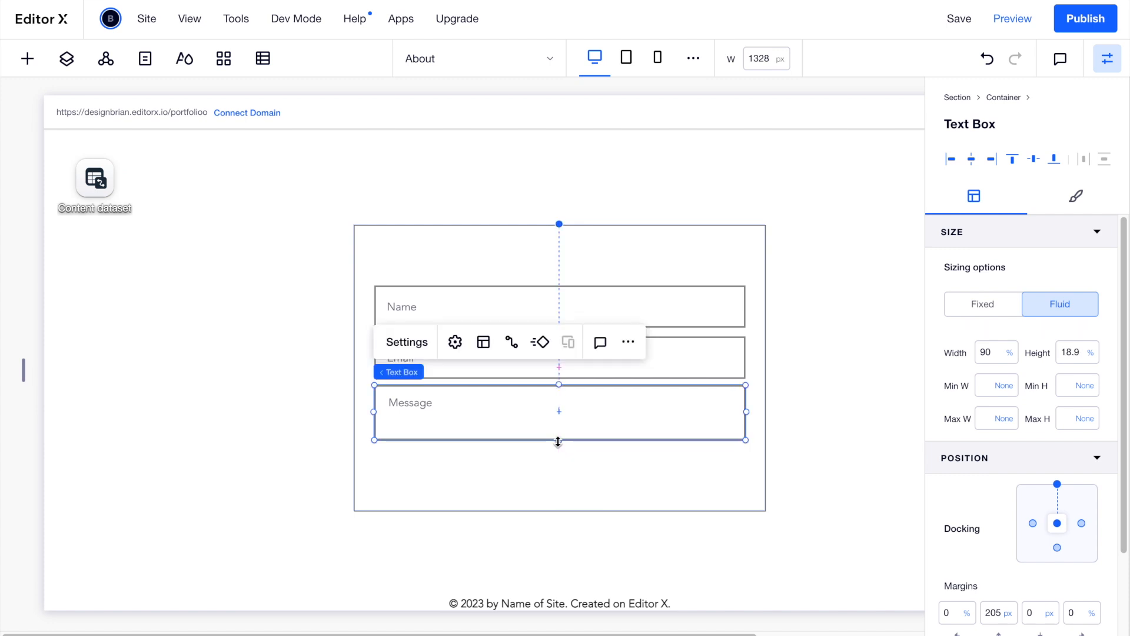
Give the Name field a 1 px black border and black text.
left_click(825, 442)
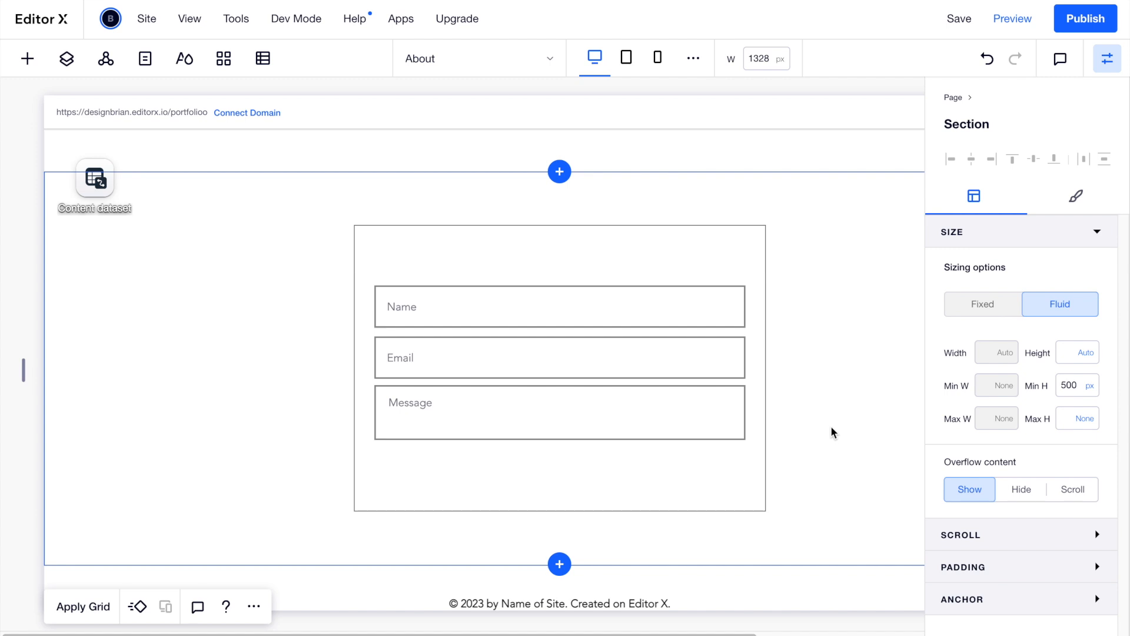
left_click(701, 312)
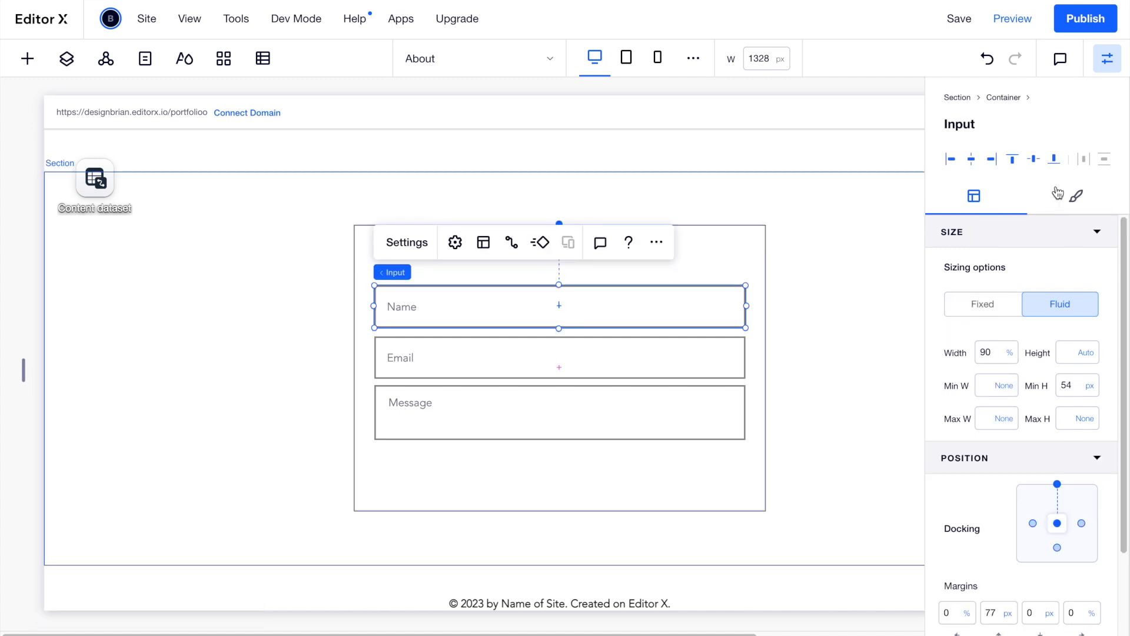
left_click(1076, 196)
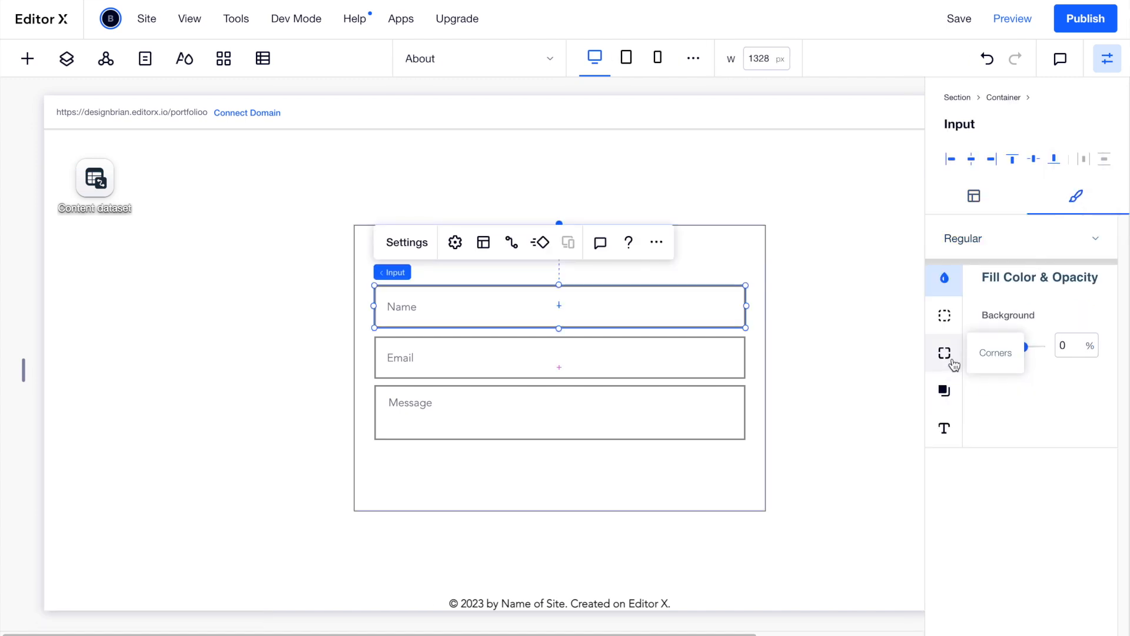
left_click(944, 352)
left_click(944, 315)
left_click(1066, 514)
type("1")
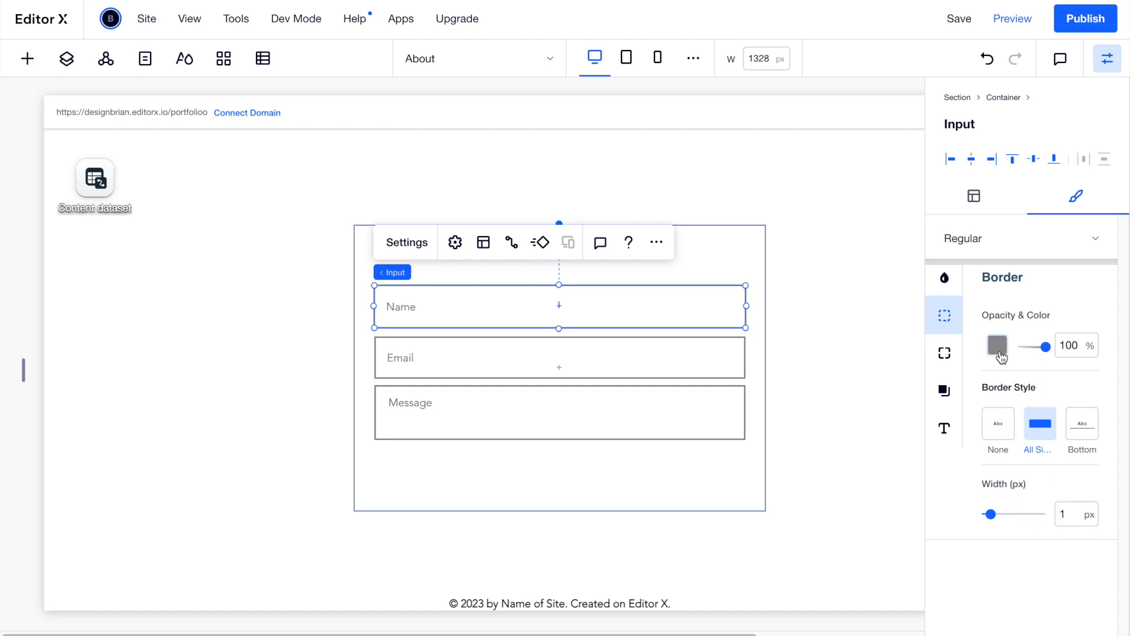
left_click(997, 345)
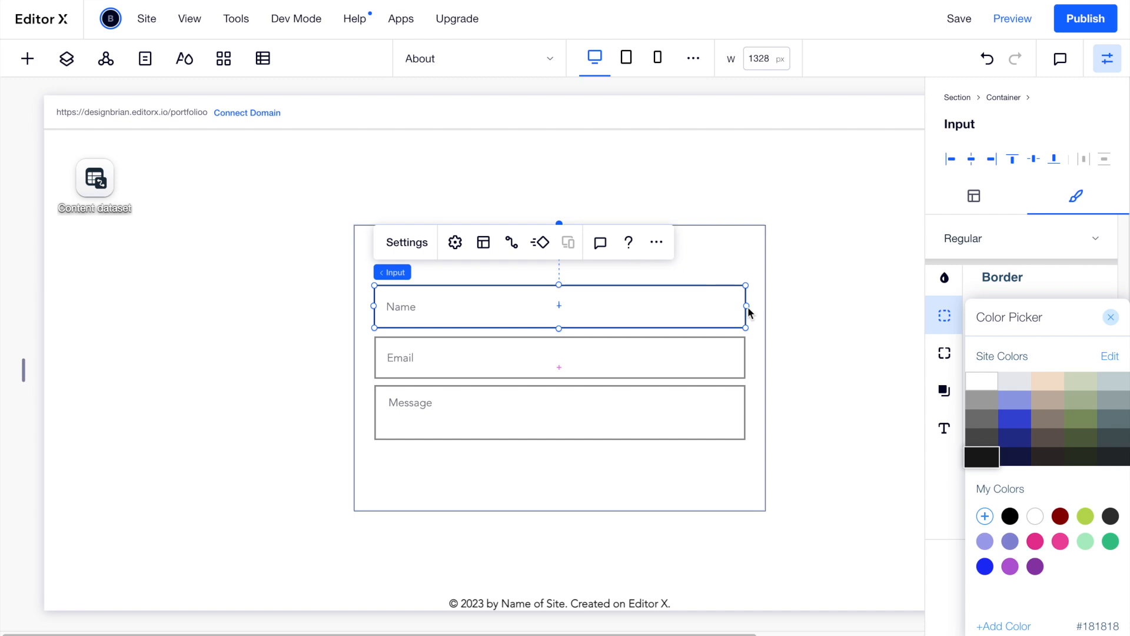
left_click(616, 348)
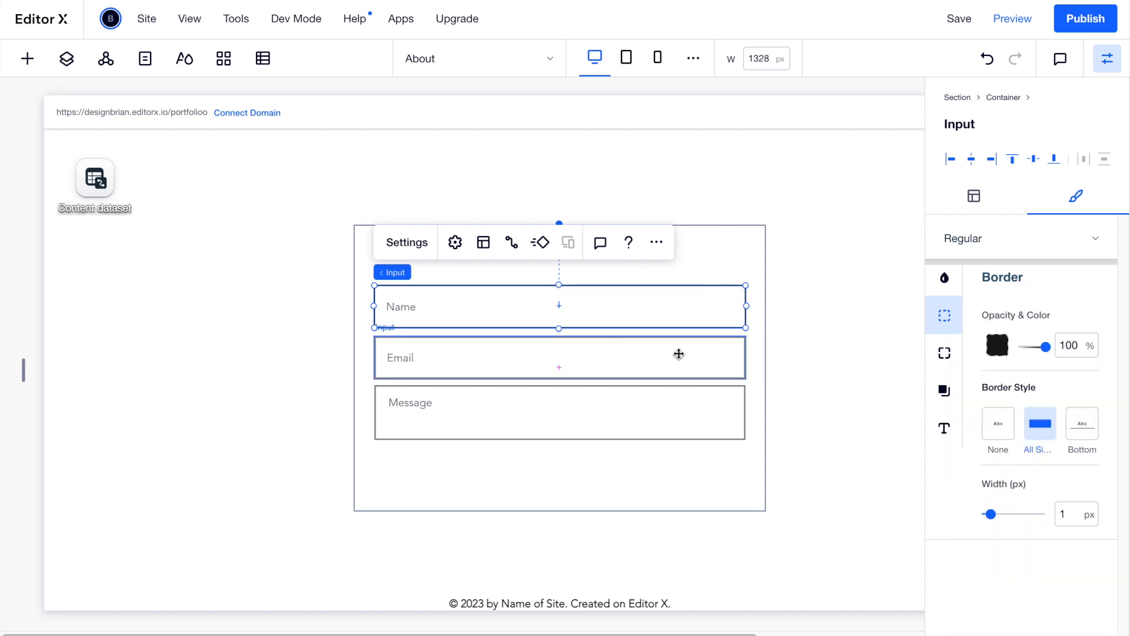
left_click(944, 429)
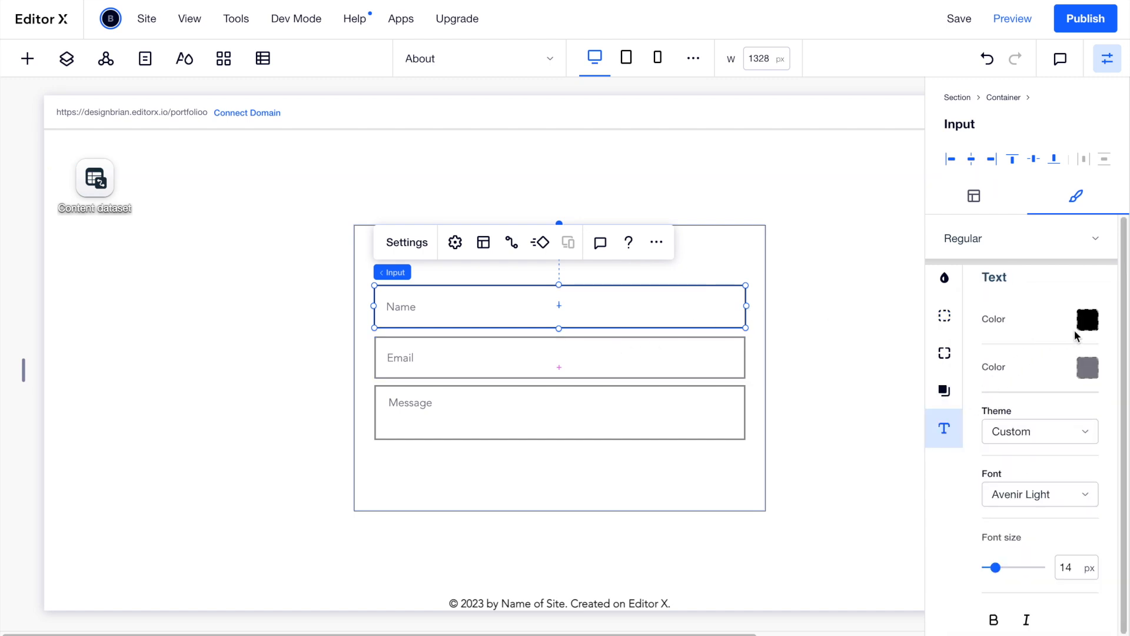
left_click(1087, 367)
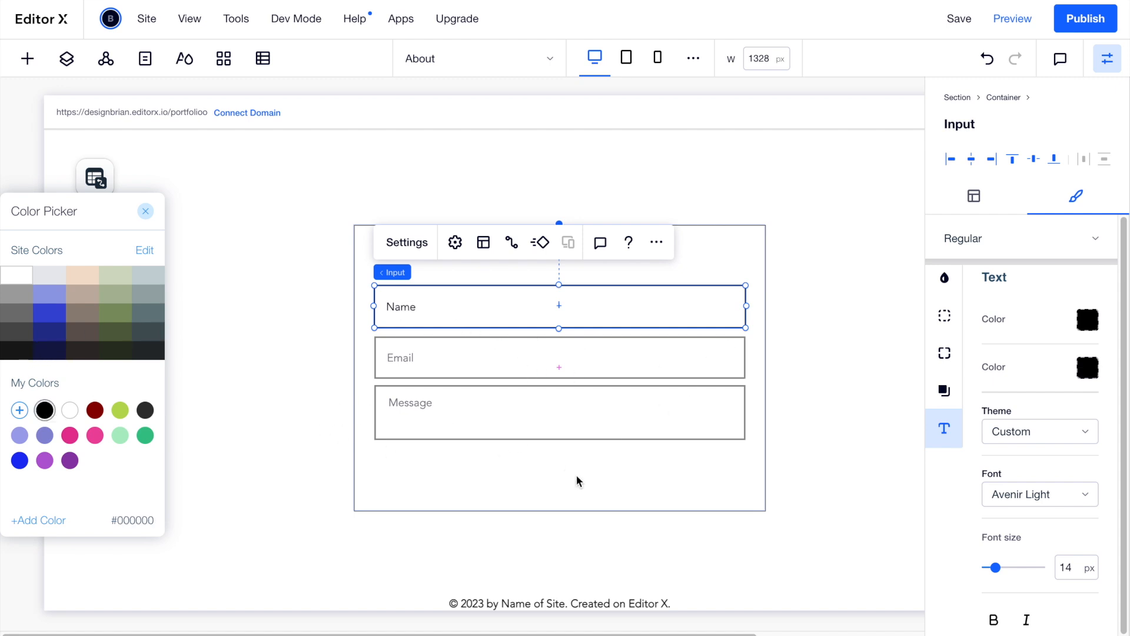
Review the Email field's border settings, then bring up the Add elements panel.
left_click(497, 339)
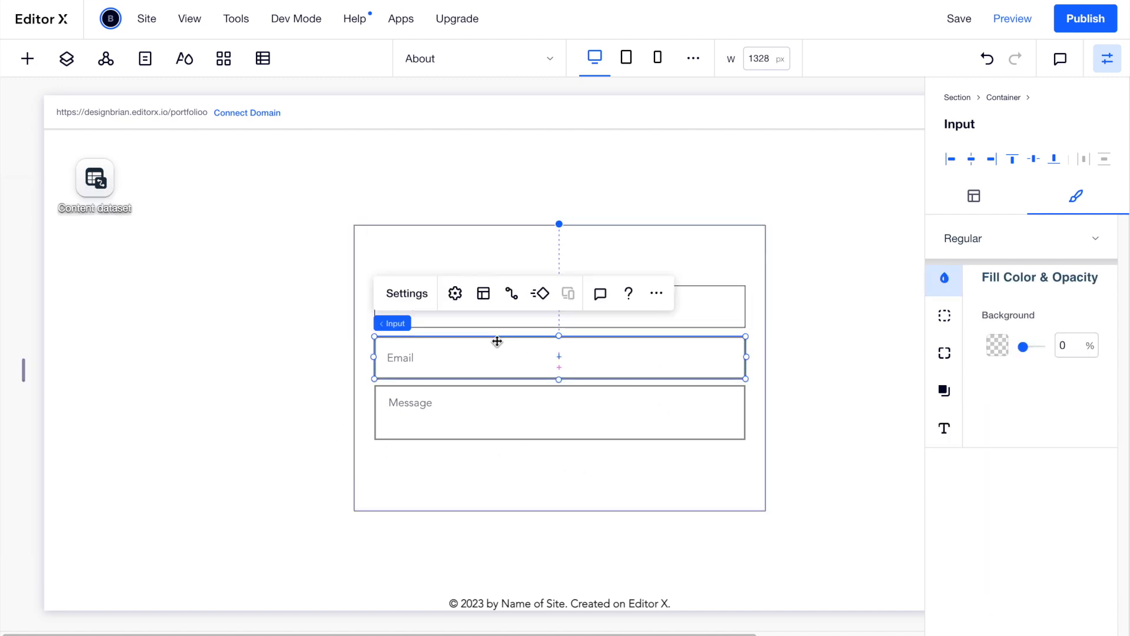
left_click(947, 316)
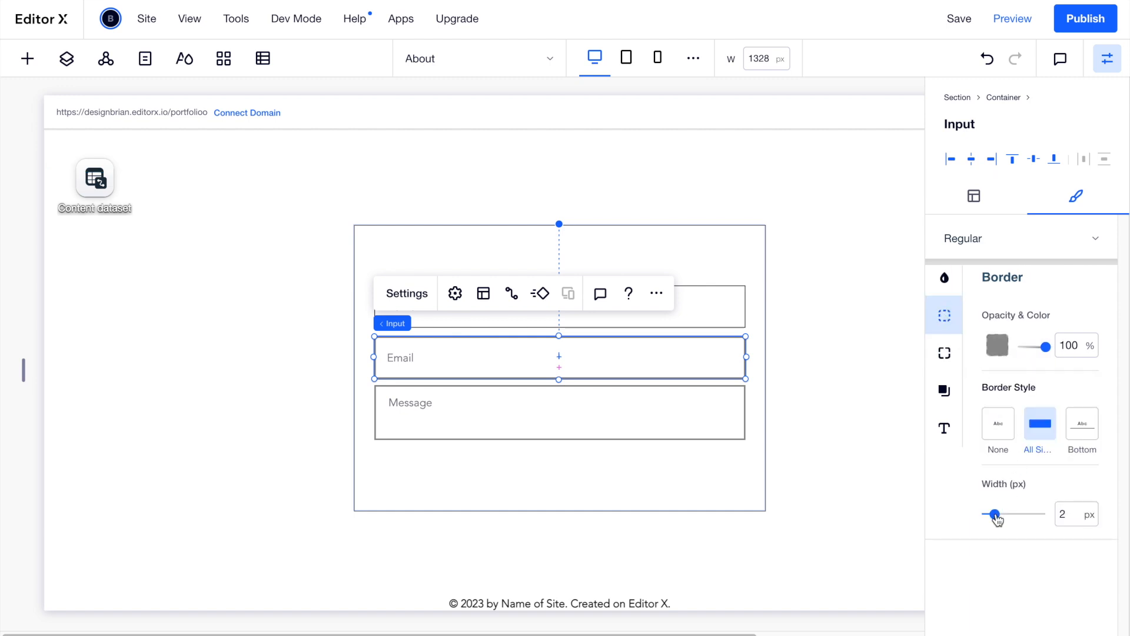
left_click(682, 435)
left_click(224, 274)
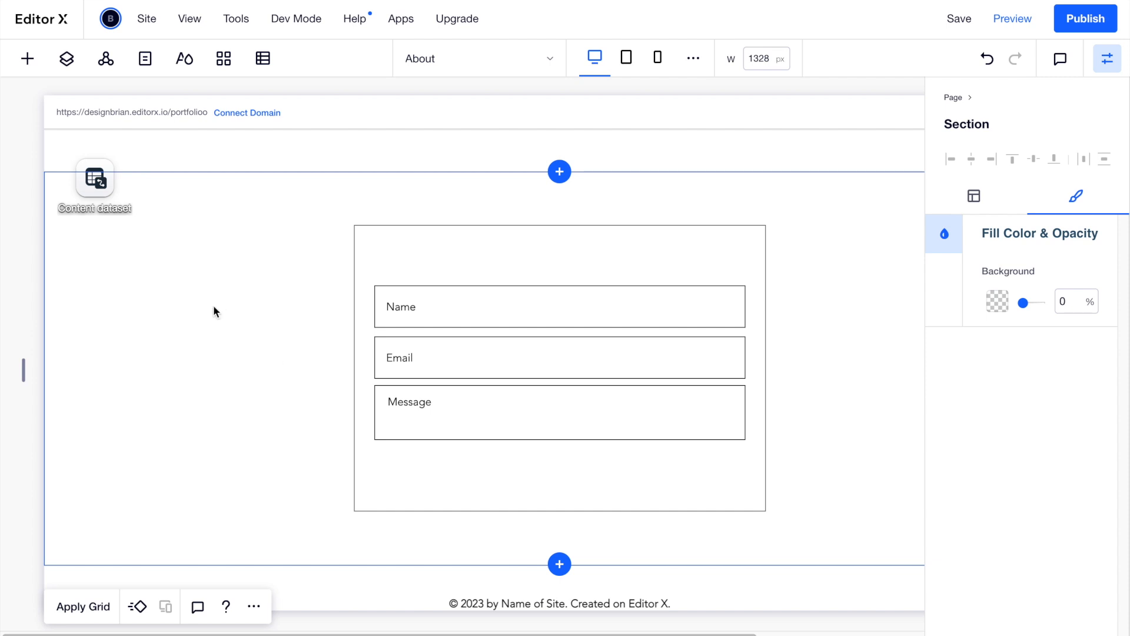
left_click(28, 59)
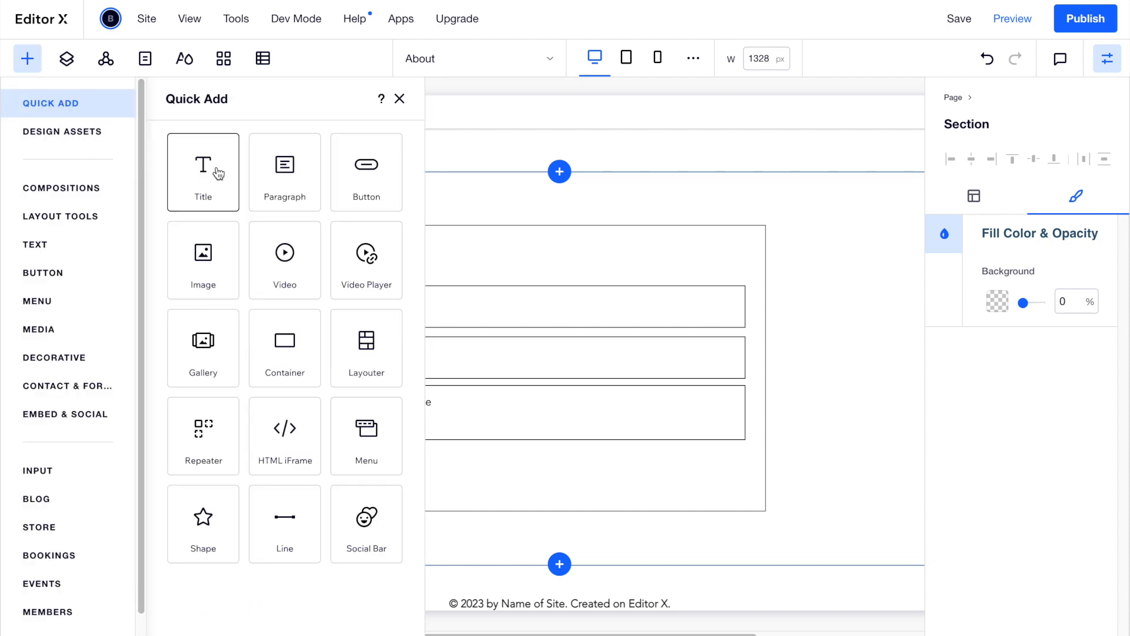
Add a centred 'Let's Chat' title above the form fields inside the container.
left_click_drag(207, 177, 529, 253)
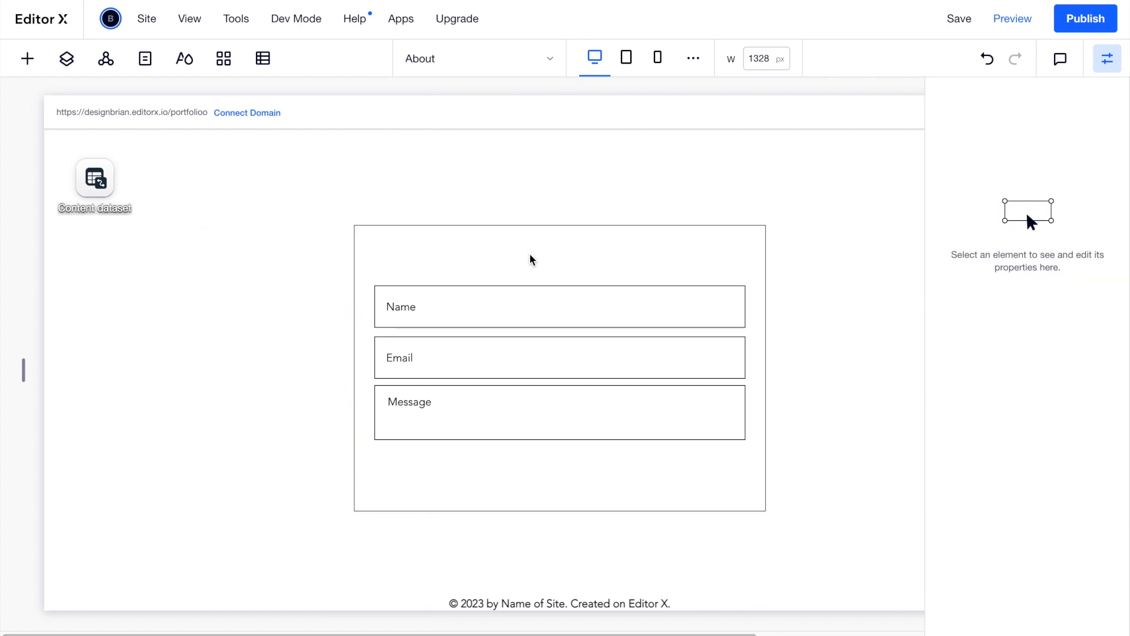
double_click(540, 259)
type("L")
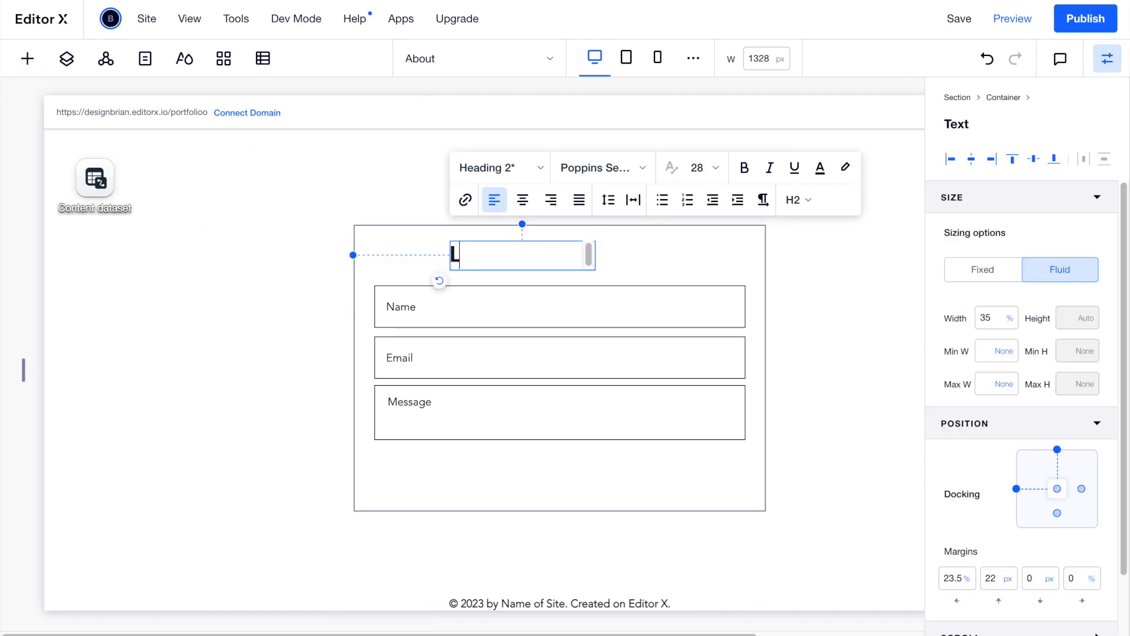
type("et's Chat")
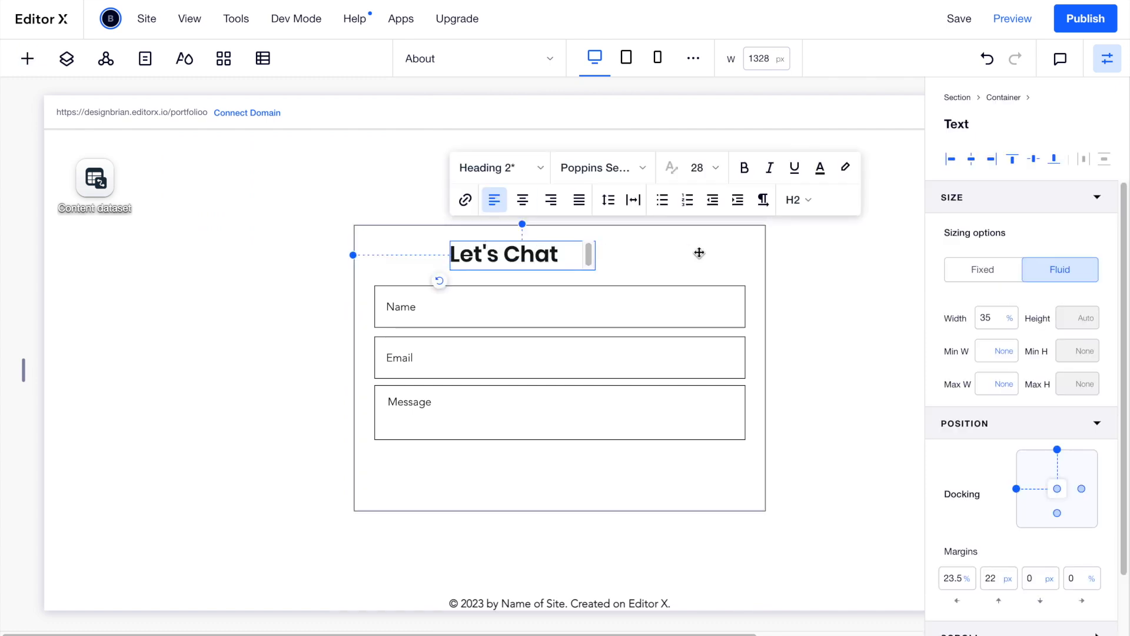
left_click(697, 252)
left_click(525, 255)
left_click(498, 200)
left_click(522, 198)
left_click(641, 252)
left_click(577, 256)
left_click_drag(577, 256, 591, 256)
Add a Start Now button below the Message box with a green fill.
left_click(30, 59)
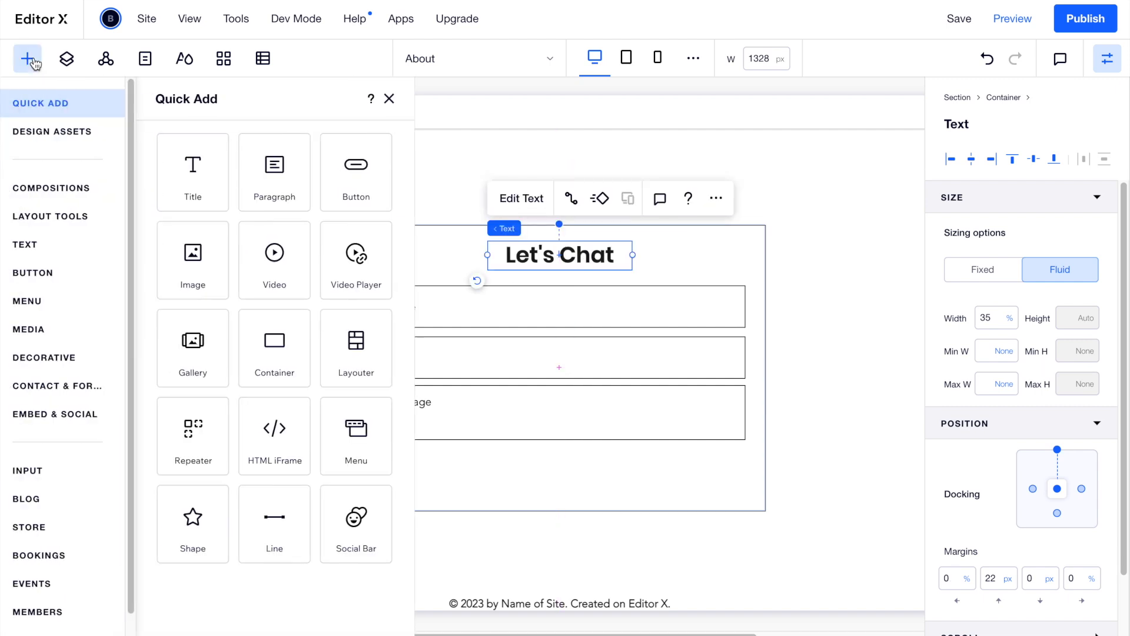
left_click_drag(347, 189, 402, 476)
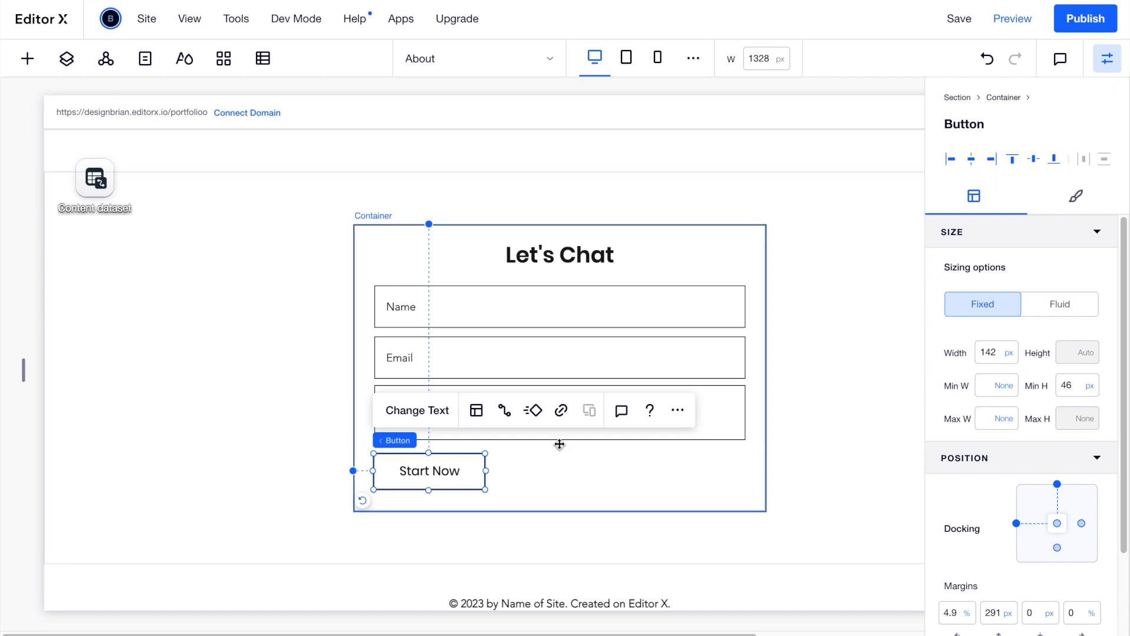
left_click(1053, 198)
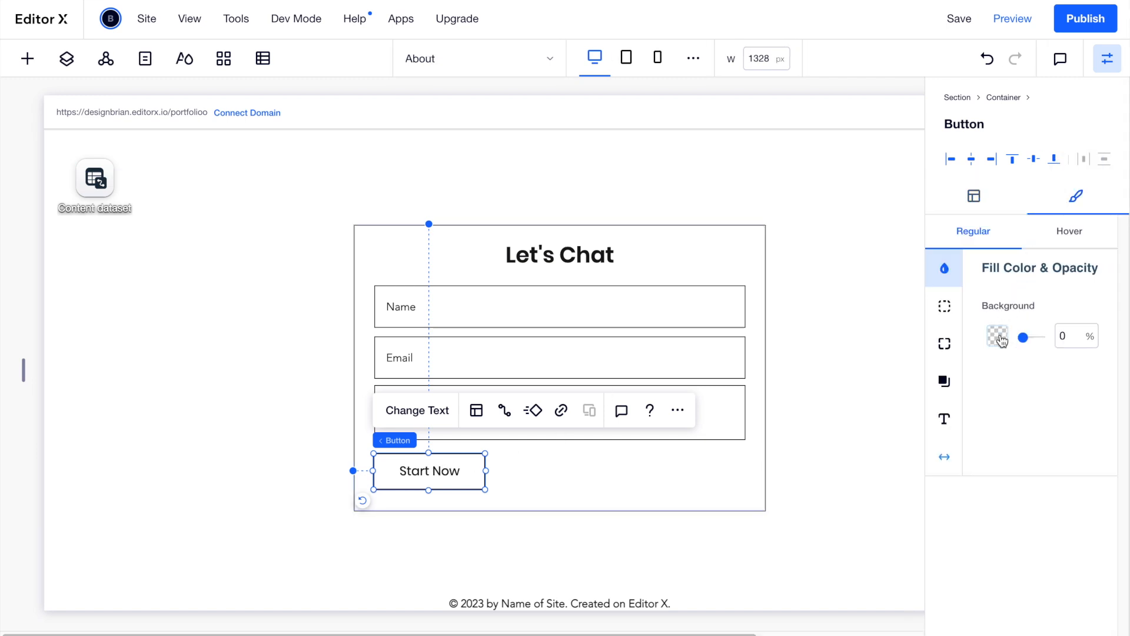
left_click(997, 336)
left_click(1111, 541)
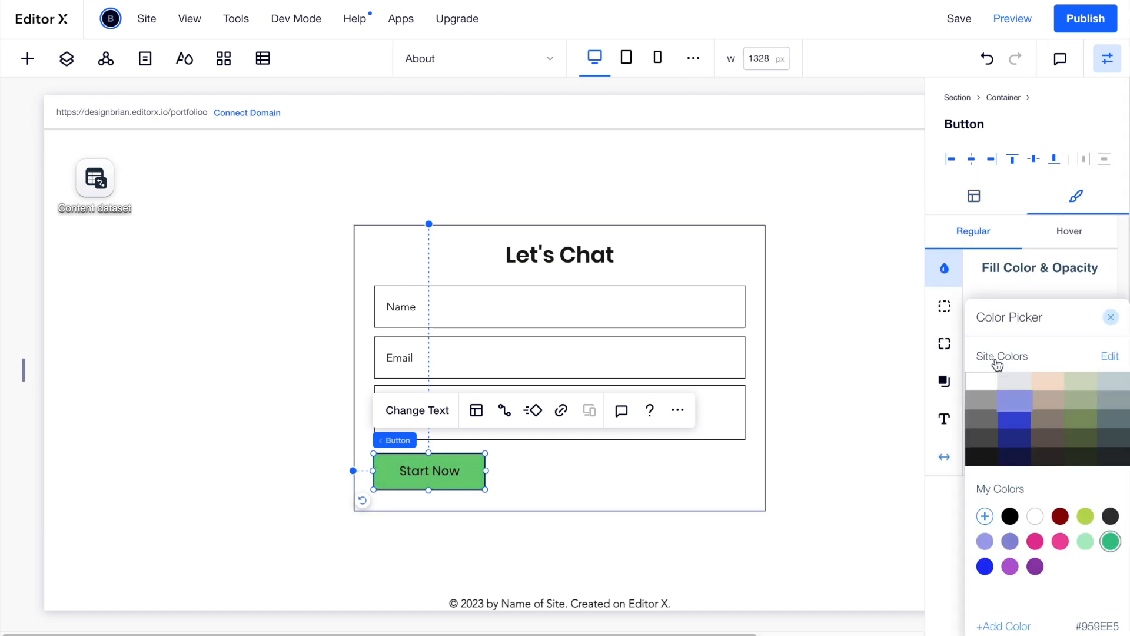
left_click(946, 428)
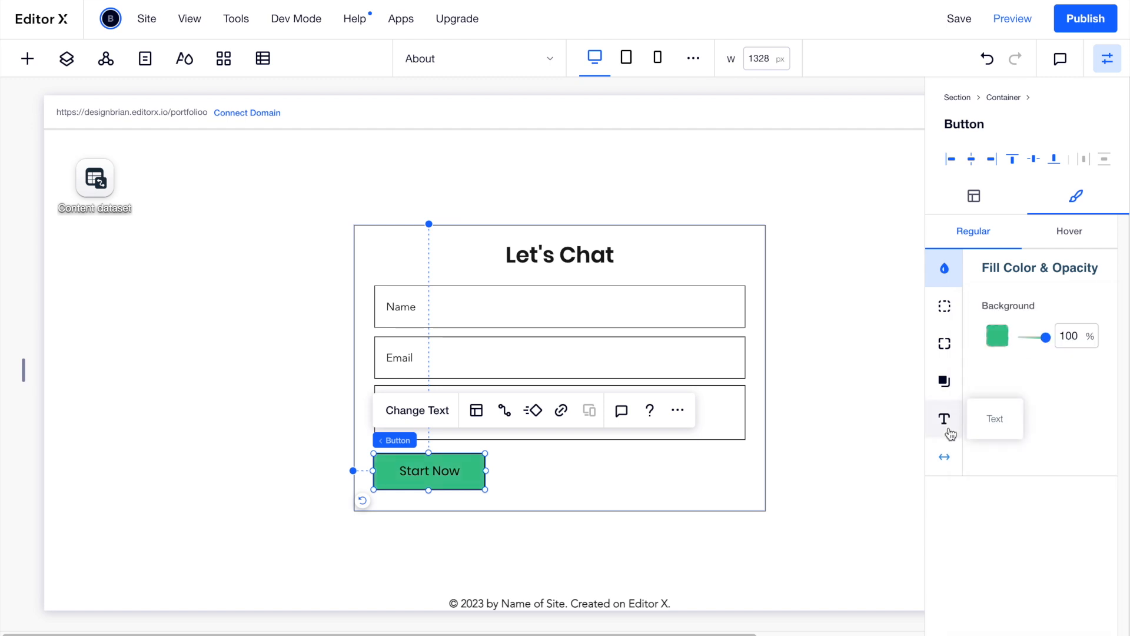
Give the button white text, a 0 border width and a black hover fill.
left_click(945, 421)
left_click(1086, 316)
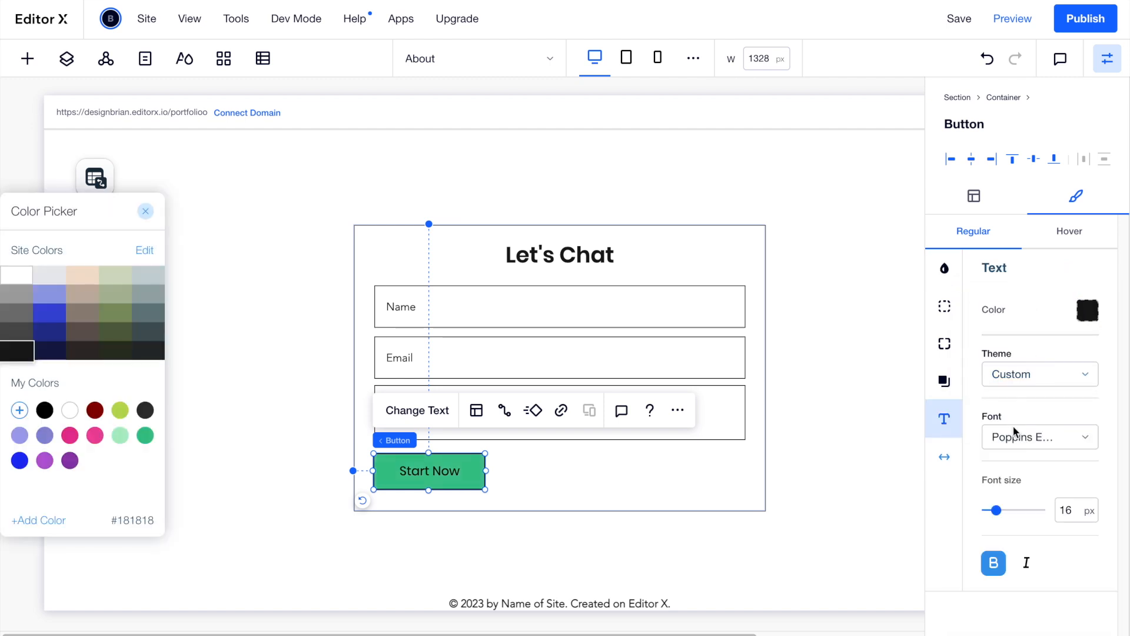
left_click(69, 410)
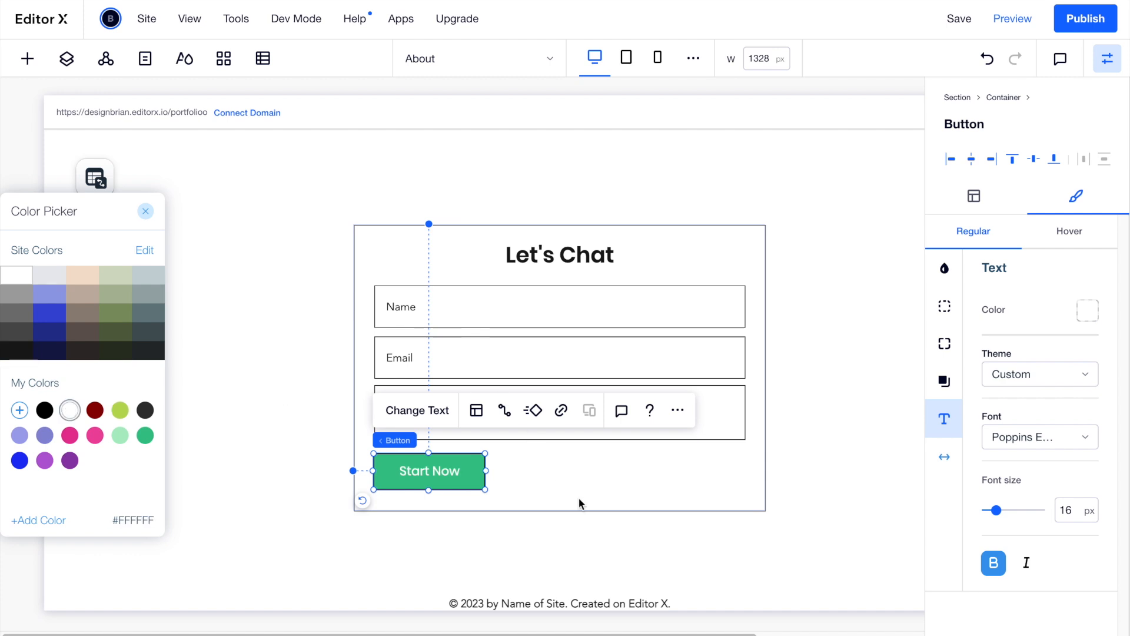
left_click(944, 307)
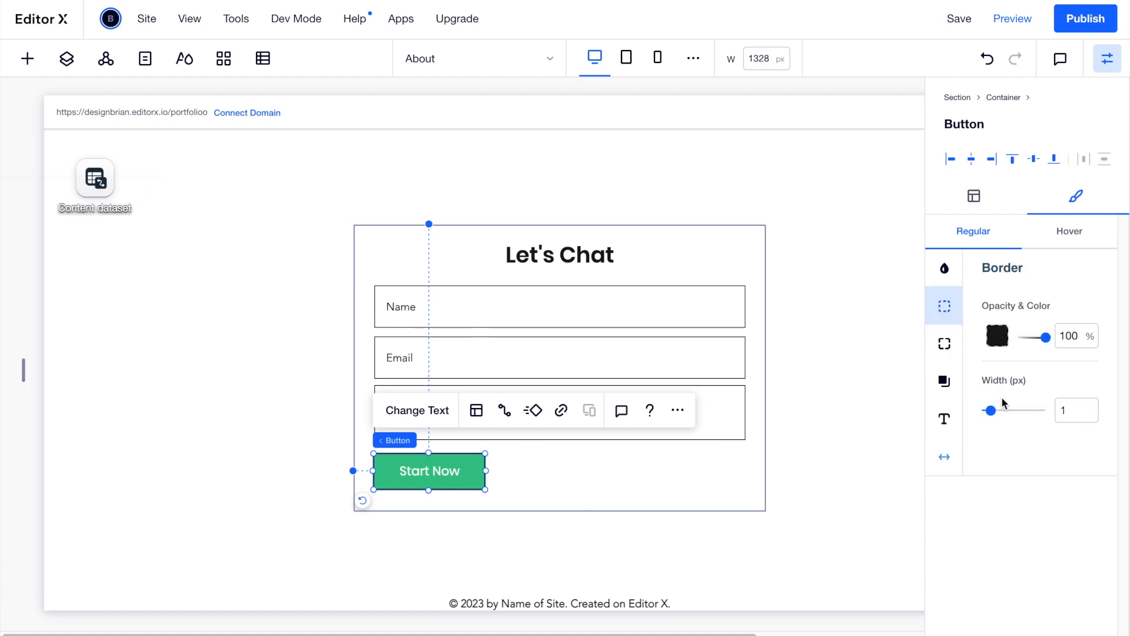
left_click_drag(991, 411, 969, 416)
left_click(1064, 230)
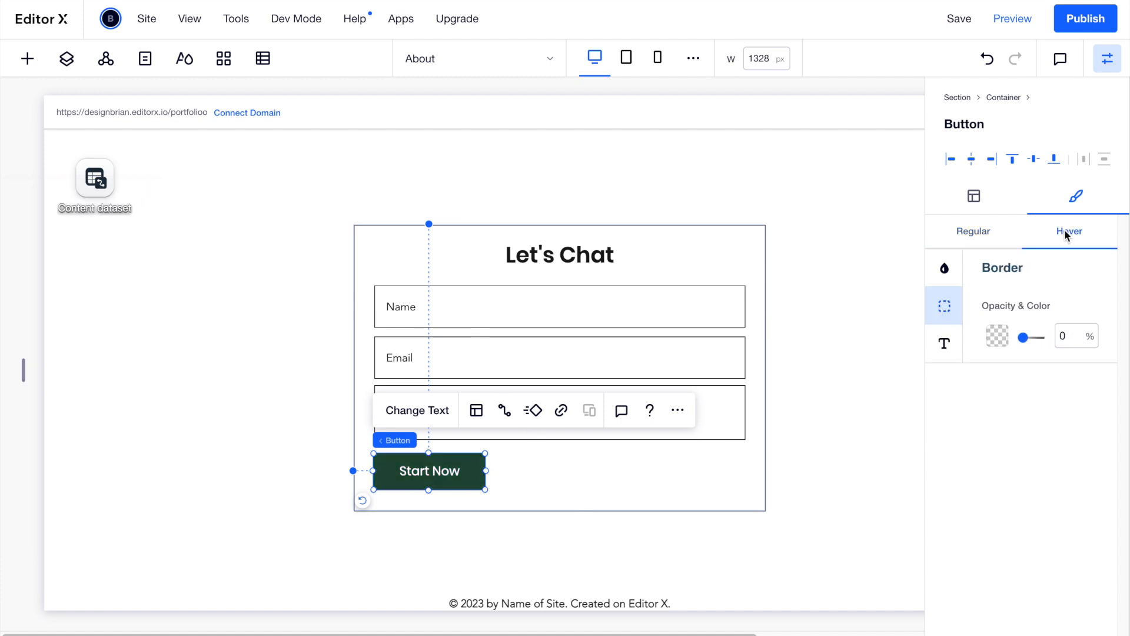
left_click(997, 337)
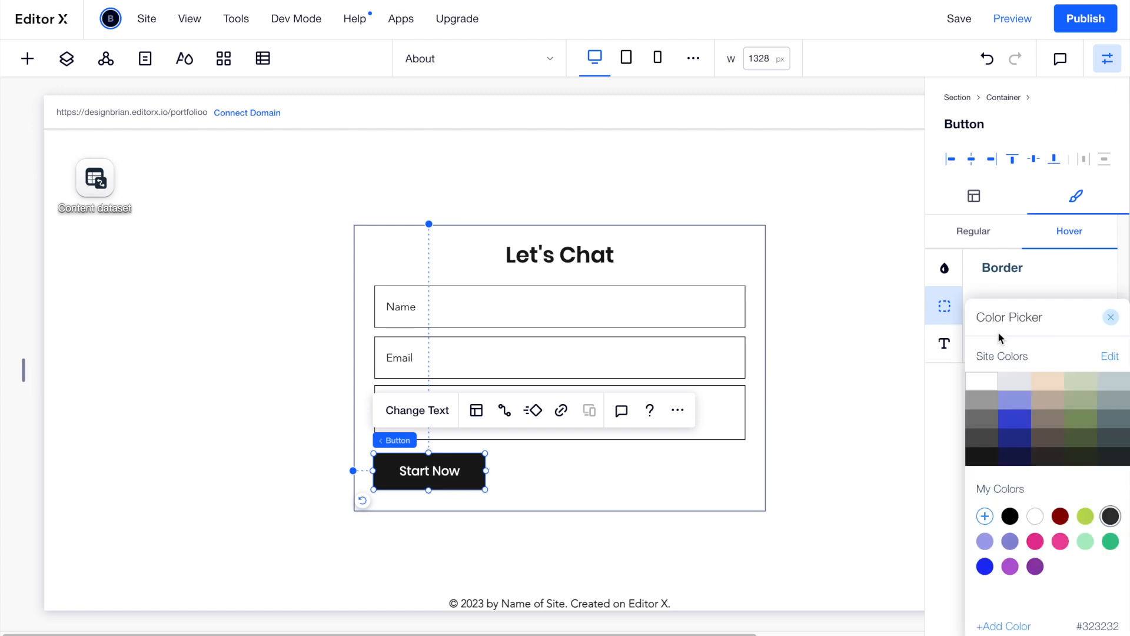
left_click(981, 299)
left_click(945, 268)
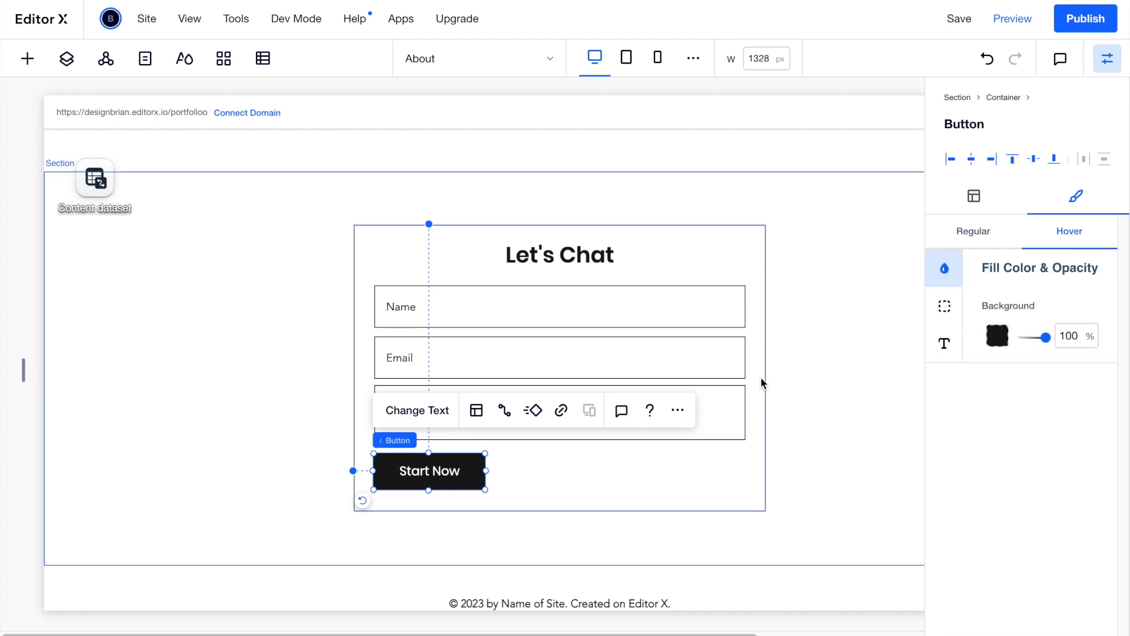
Change the button's label from Start Now to 'Submit'.
left_click(624, 490)
left_click(430, 469)
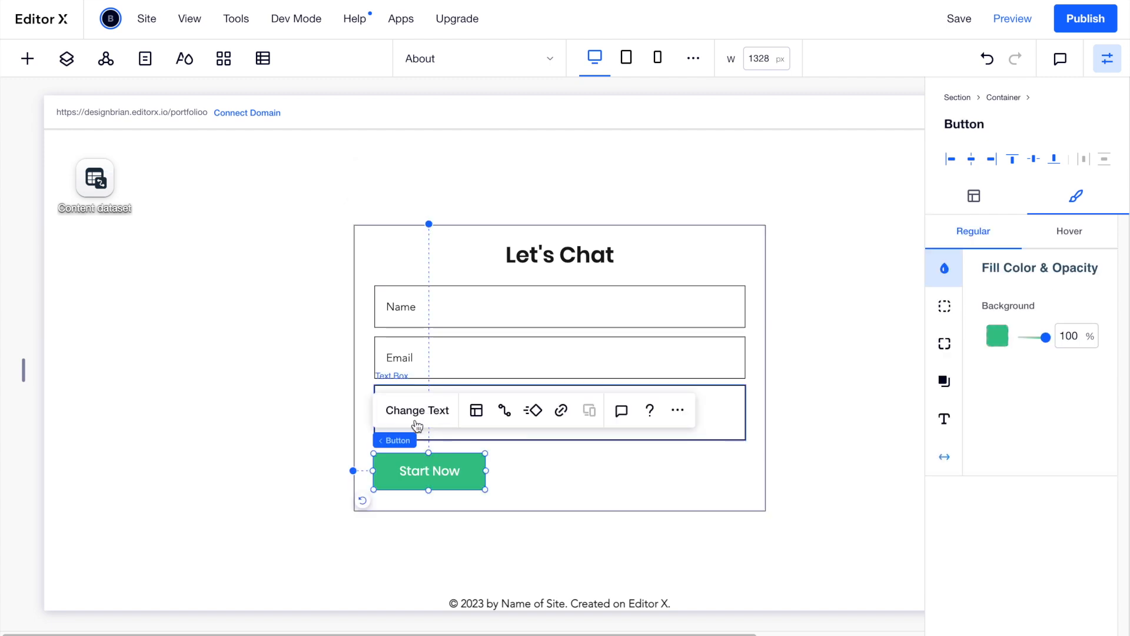
left_click(419, 413)
type("S")
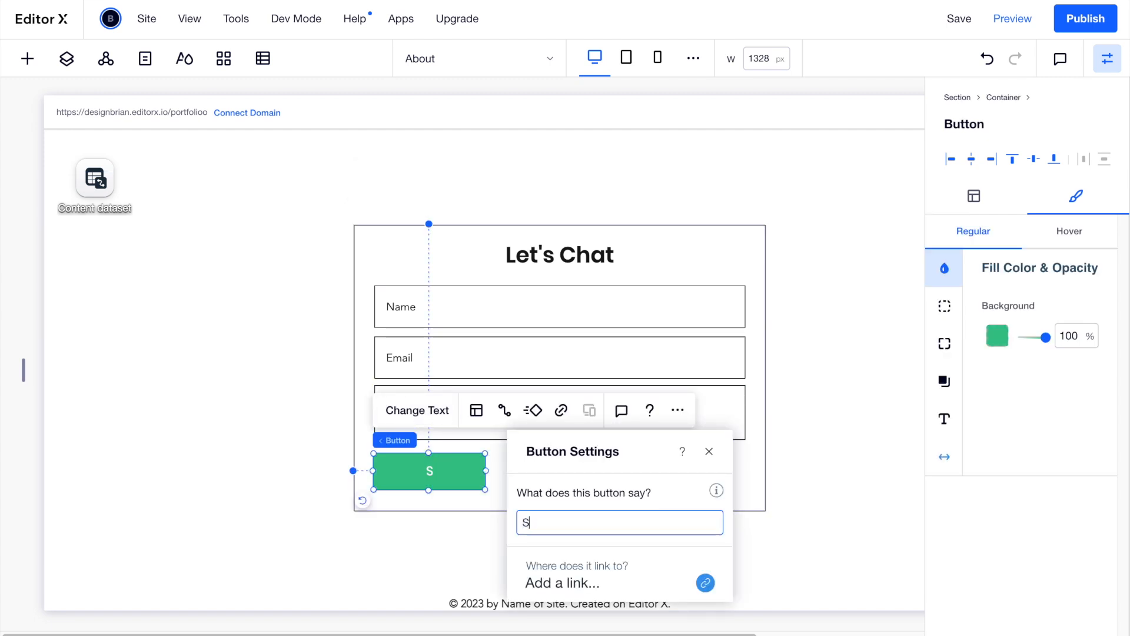
type("ubmit")
left_click(505, 474)
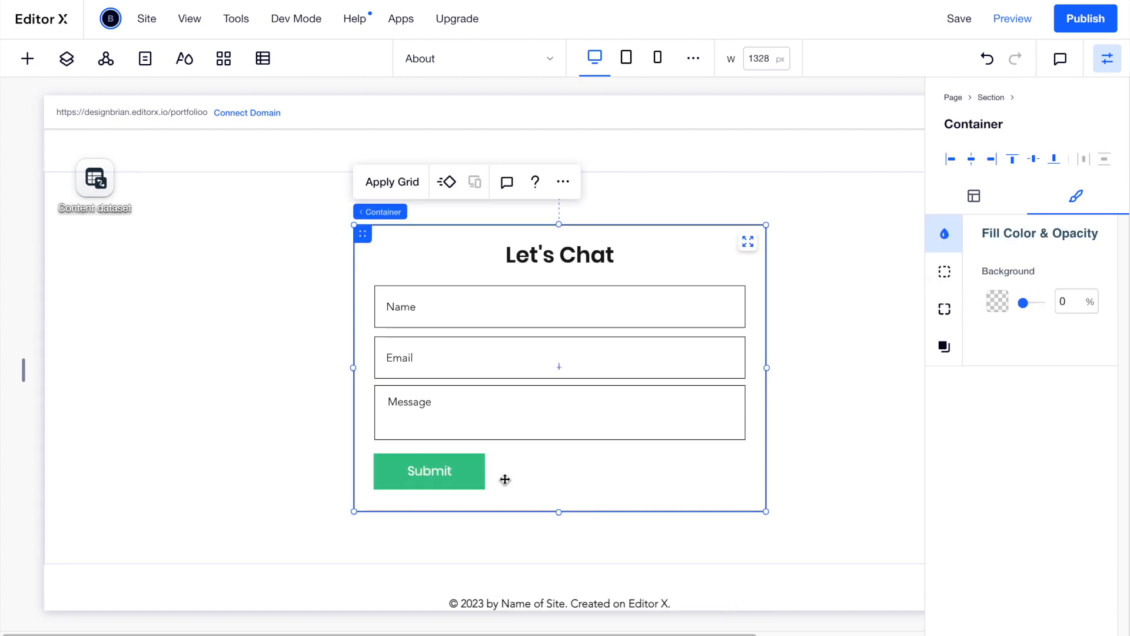
Stack the Let's Chat heading with the Name, Email and Message fields.
left_click(575, 261)
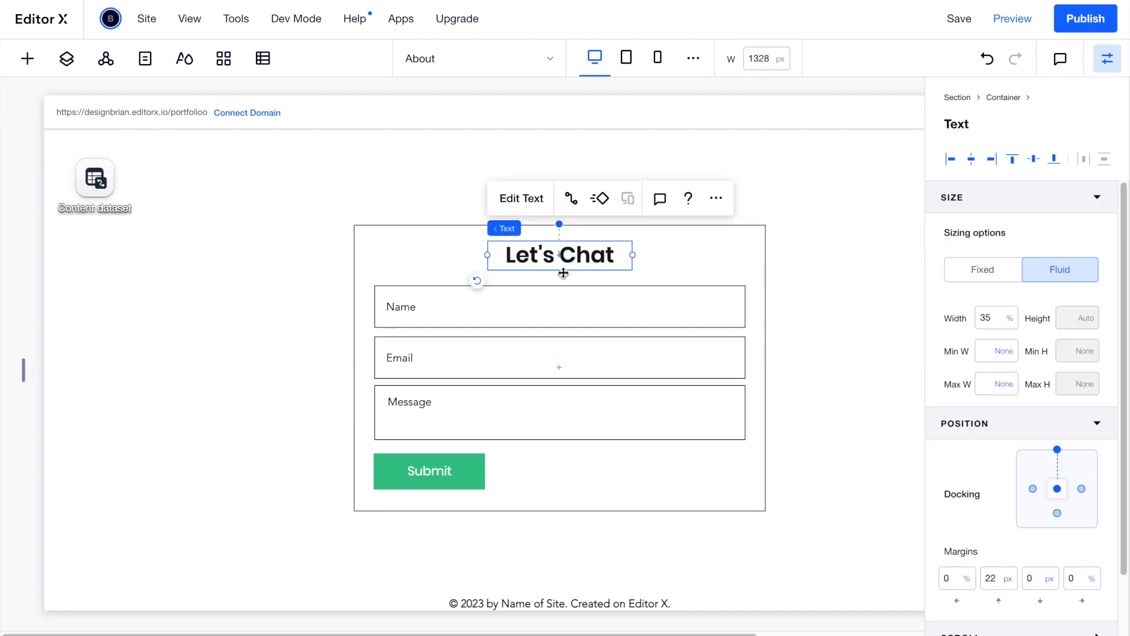
left_click(508, 313, "shift")
left_click(487, 347, "shift")
left_click(469, 408, "shift")
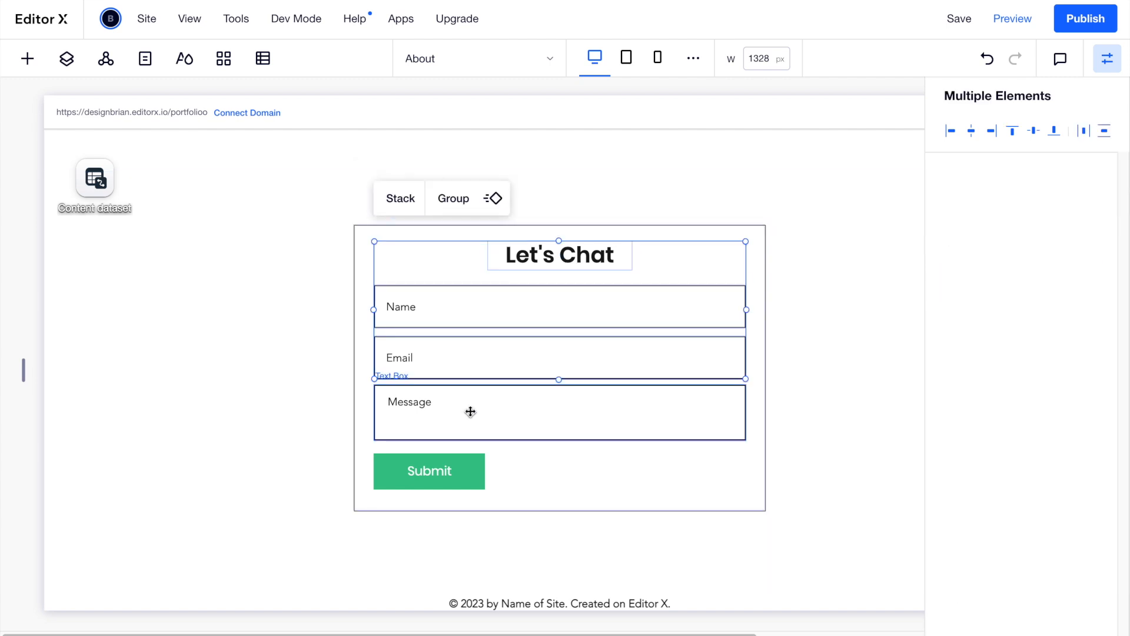
left_click(405, 204)
Set the form container's border width to 0 and switch to the tablet layout.
left_click(284, 303)
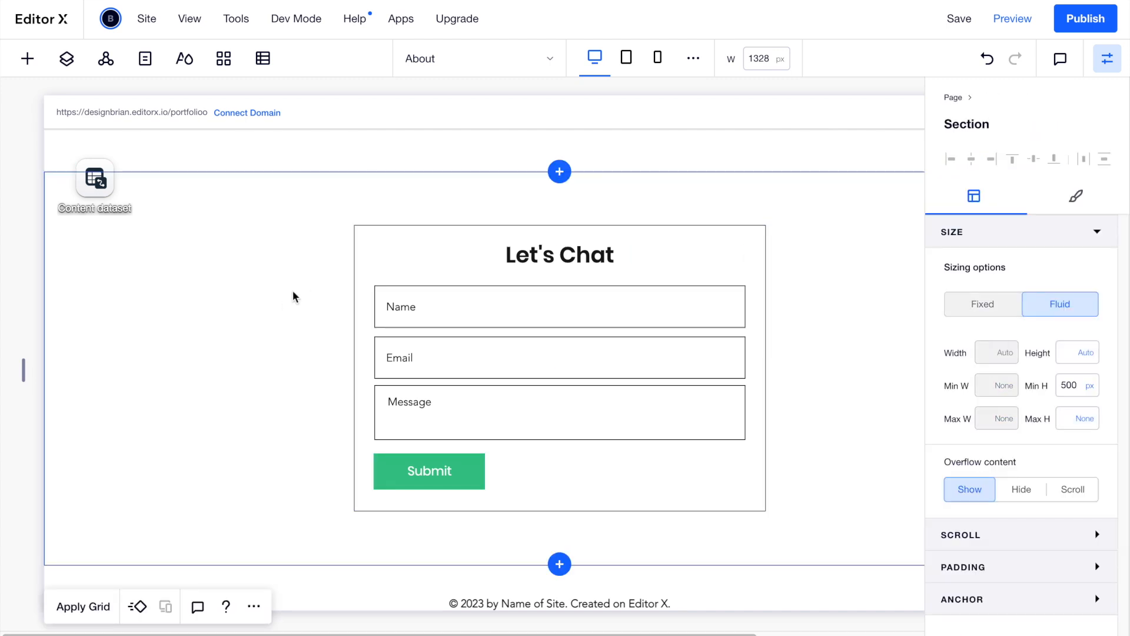
left_click(359, 241)
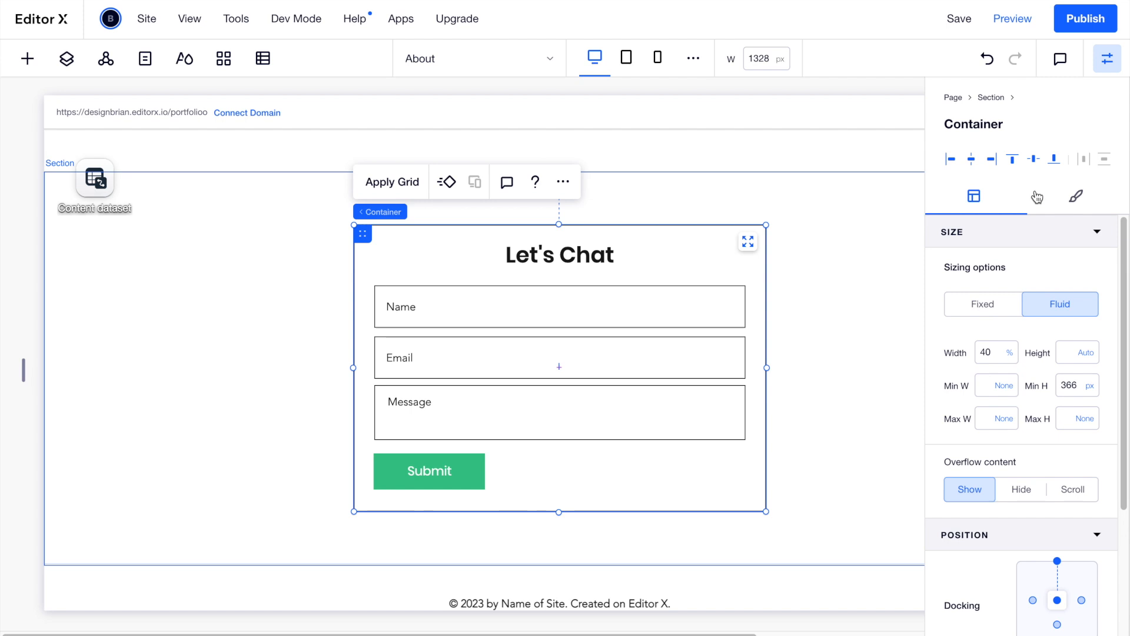
left_click(1068, 198)
left_click(945, 271)
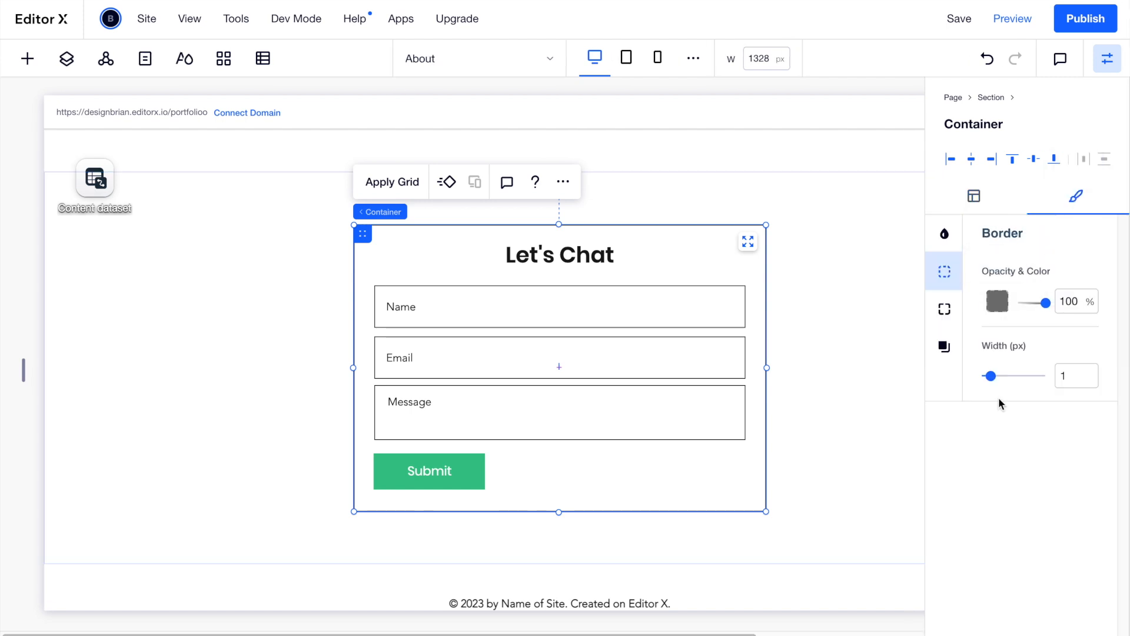
left_click_drag(991, 380, 961, 377)
left_click(324, 310)
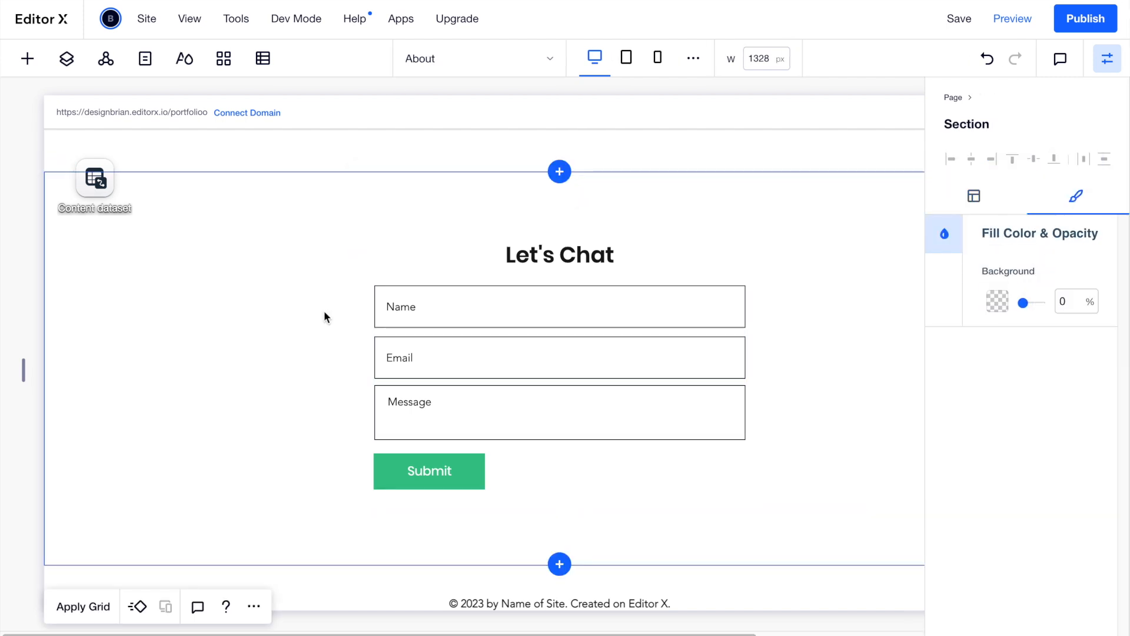
left_click(626, 58)
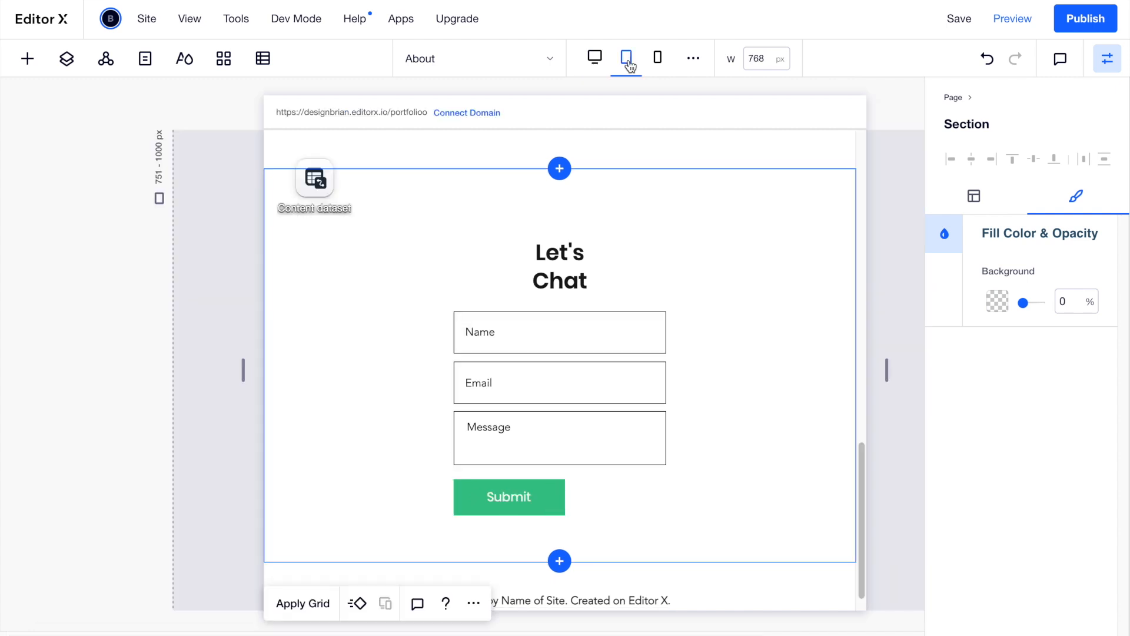
On tablet, widen the Let's Chat heading so it fits on one line.
left_click(564, 255)
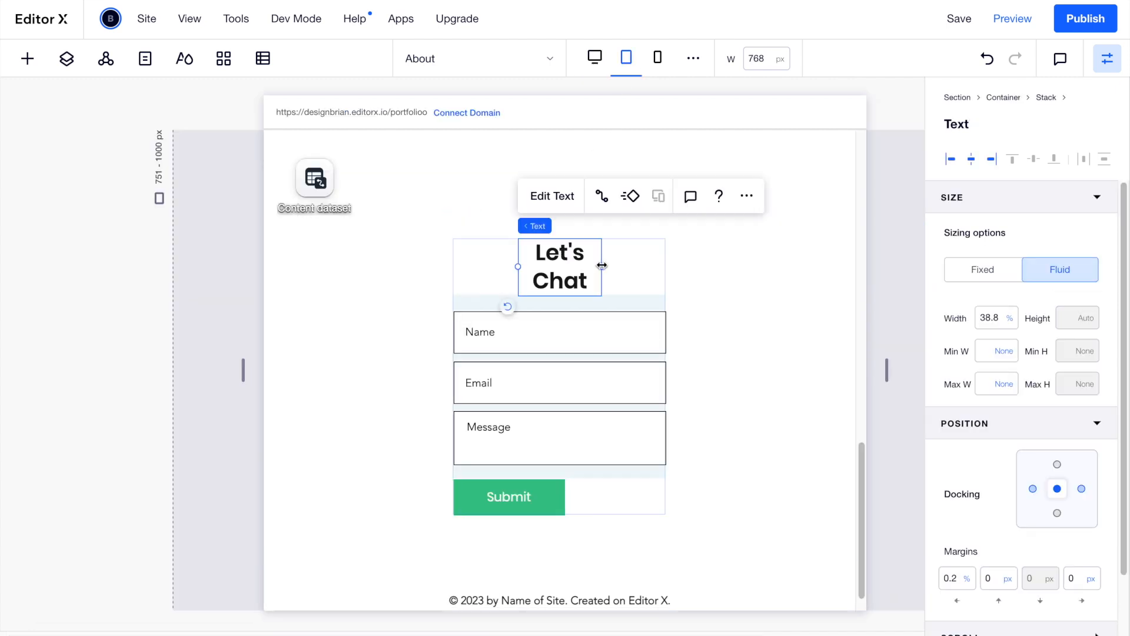
left_click_drag(604, 267, 560, 253)
left_click(442, 255)
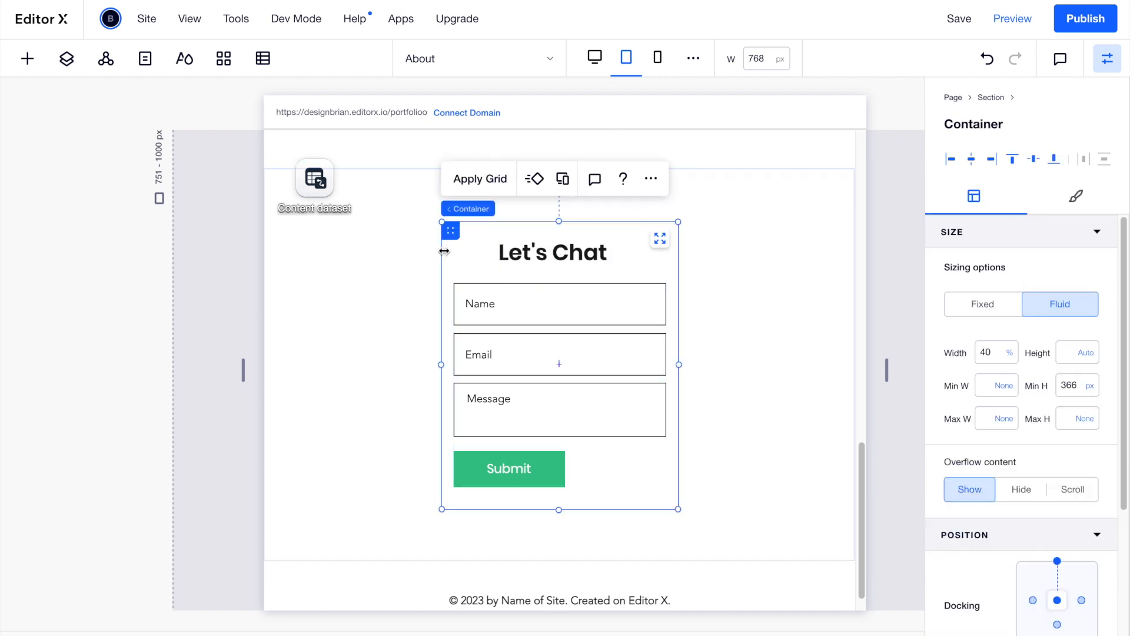
left_click(986, 353)
On mobile, set the container width to 80% and widen the heading, then return to desktop.
left_click(657, 58)
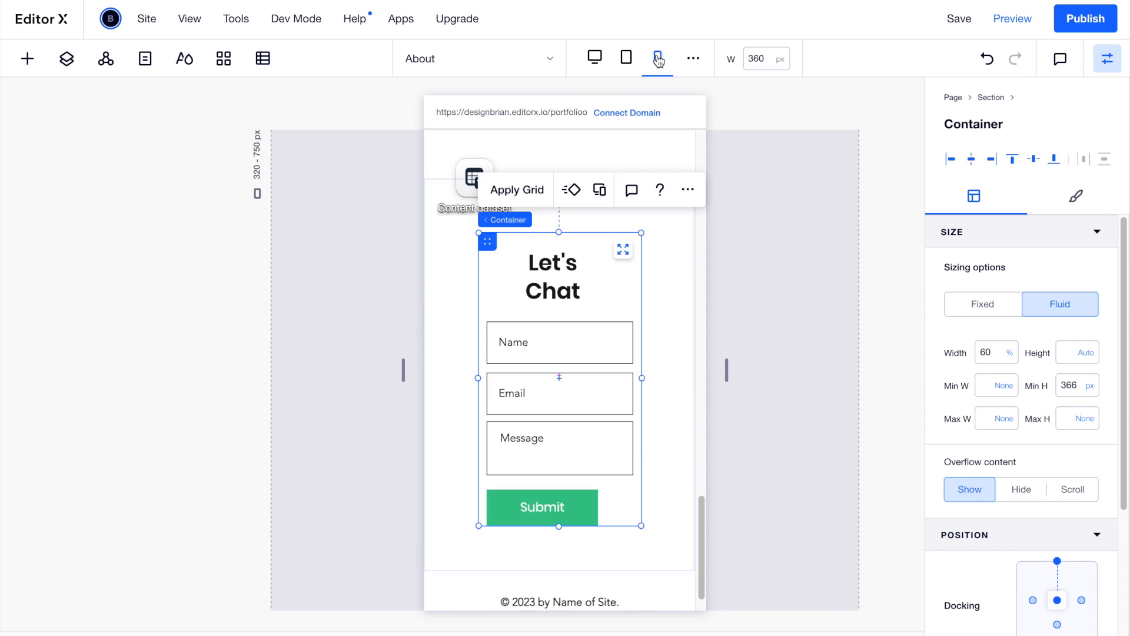
left_click(1000, 357)
type("80")
key("Return")
left_click(595, 281)
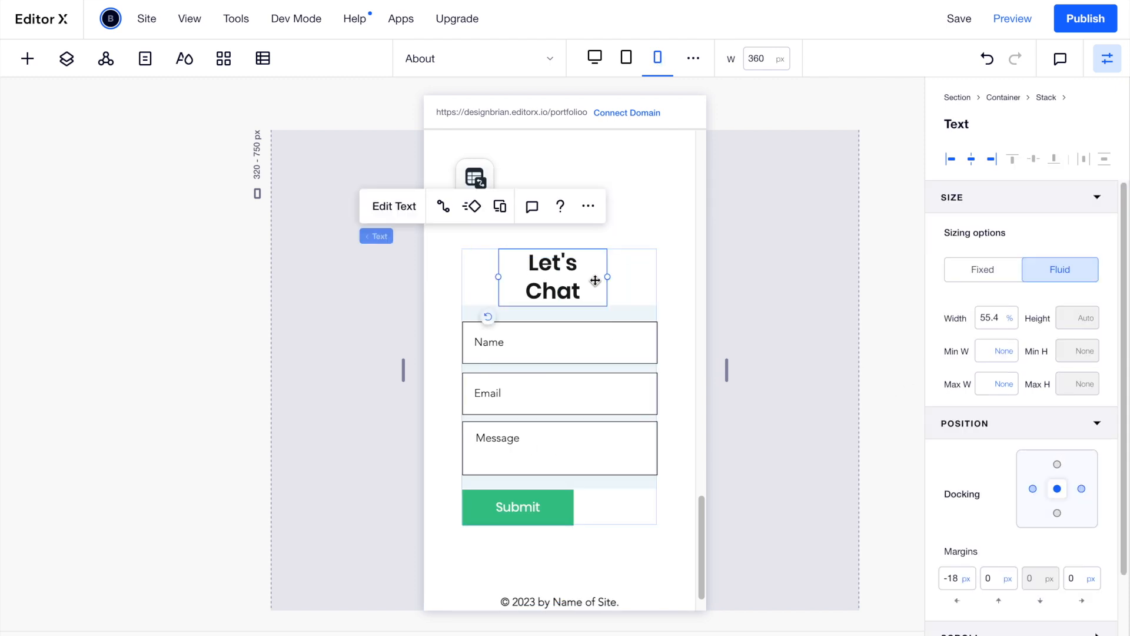
left_click_drag(610, 277, 620, 276)
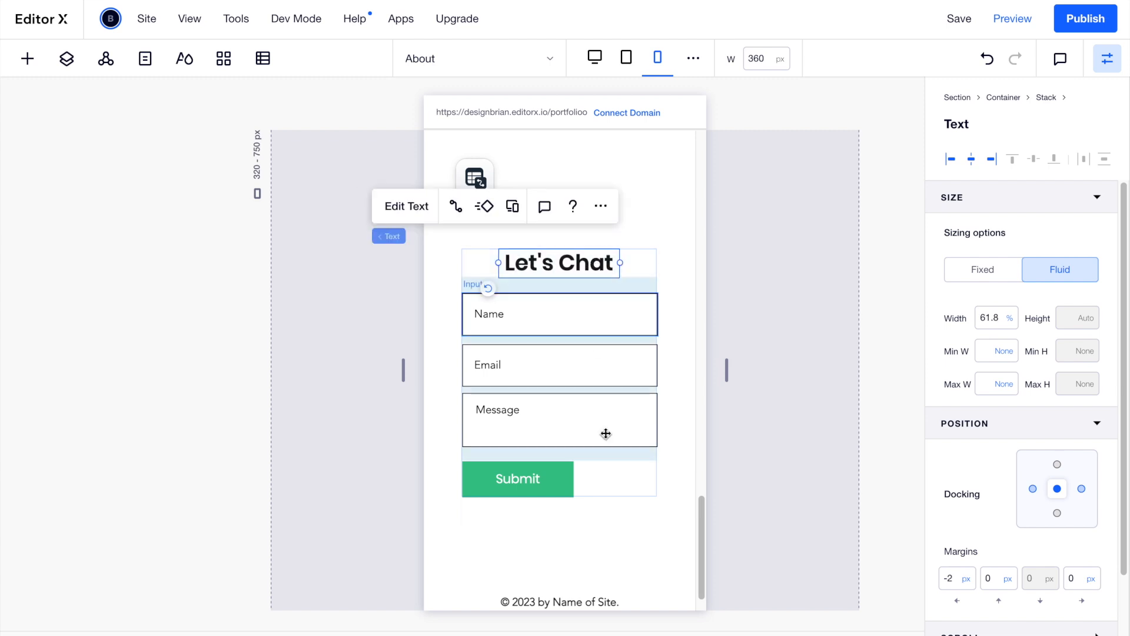
left_click(693, 235)
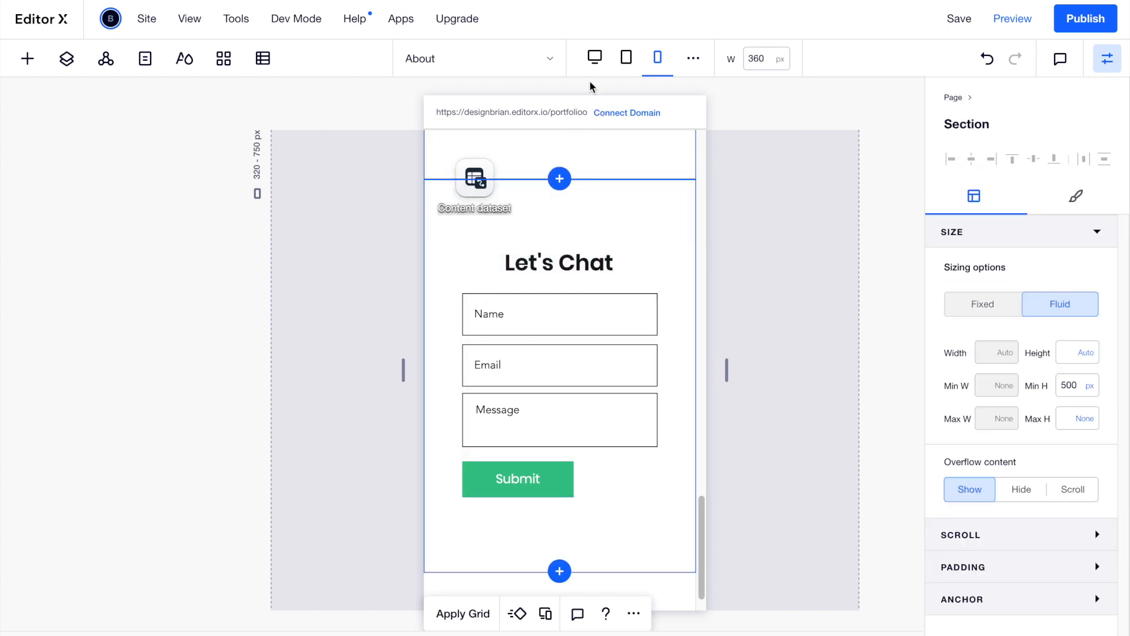
left_click(596, 57)
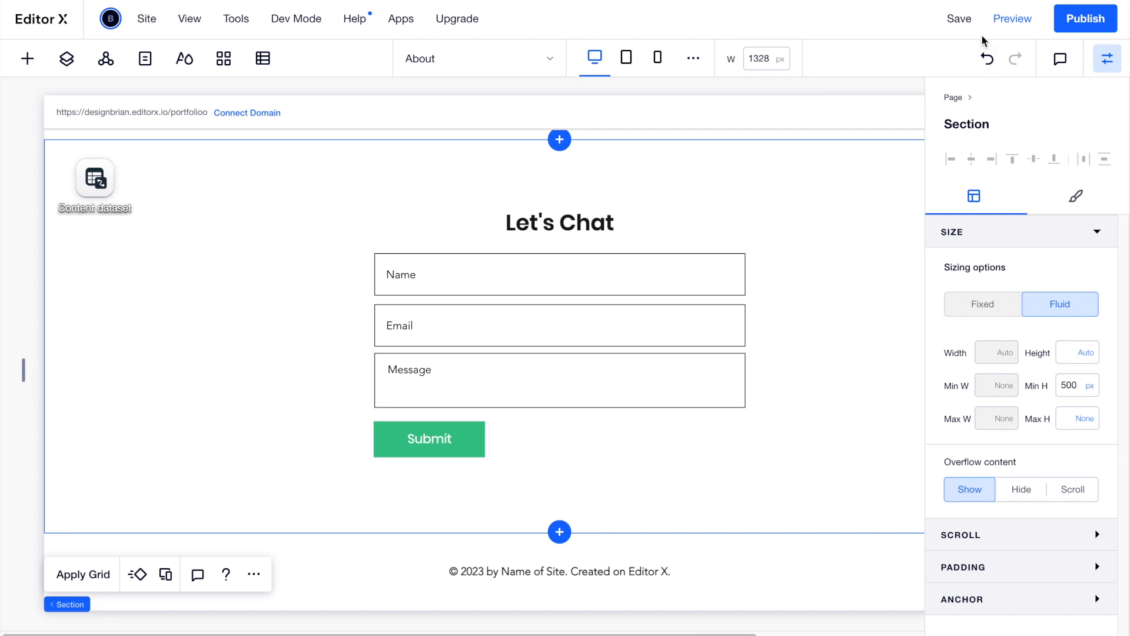
left_click(1012, 18)
scroll(871, 199, "up", 10)
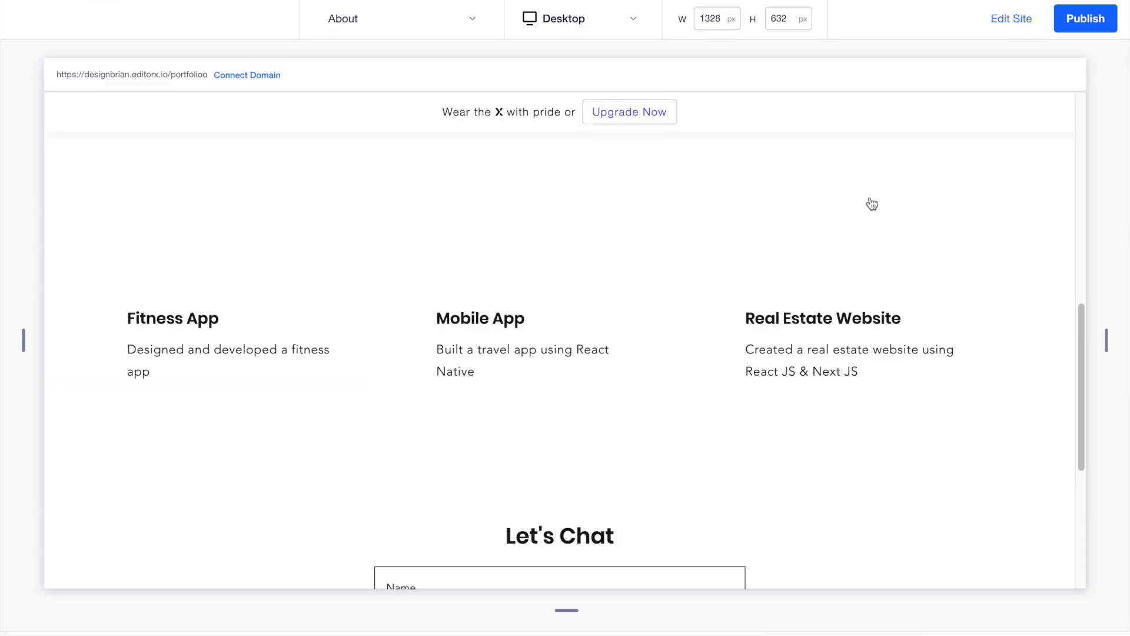
scroll(856, 203, "down", 10)
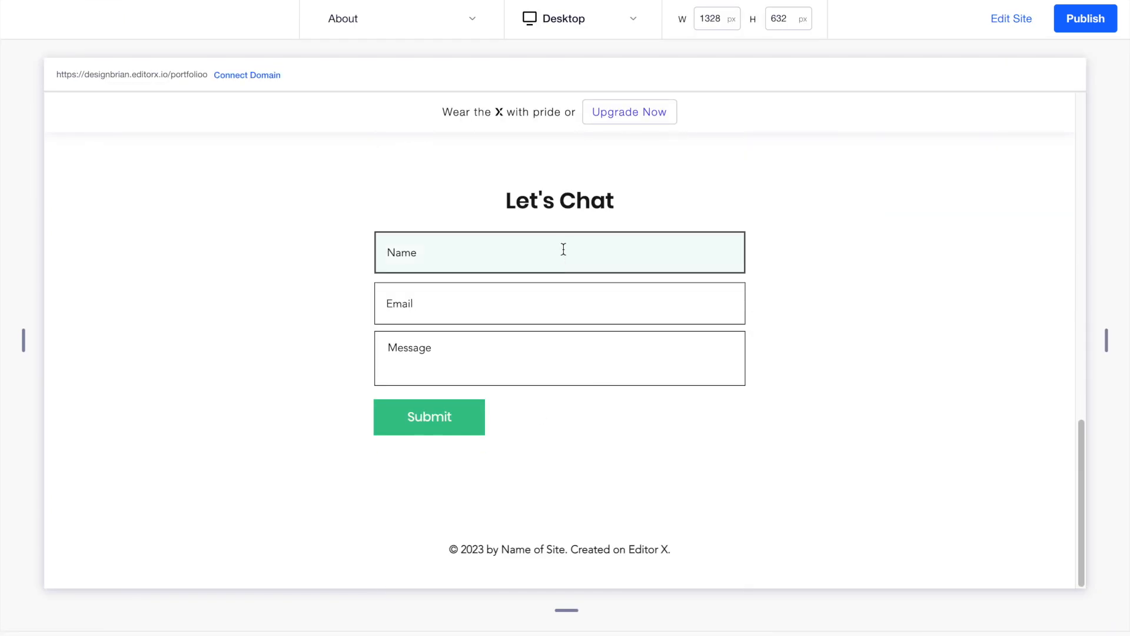
left_click(1009, 26)
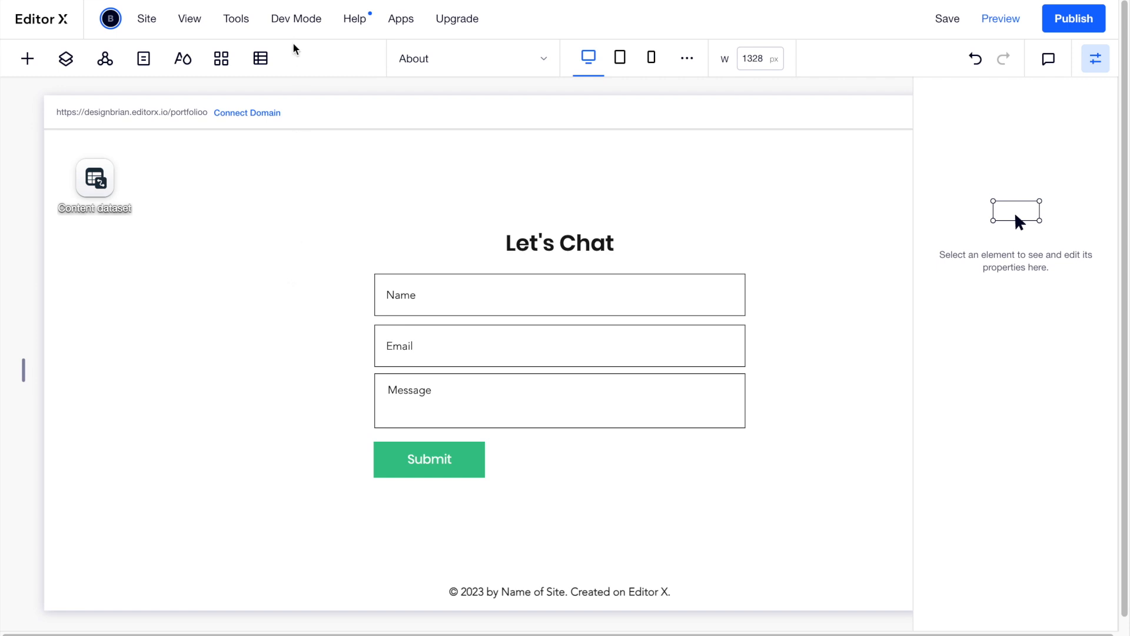
Start a new content collection named Contact with Form Submission as its purpose.
left_click(260, 59)
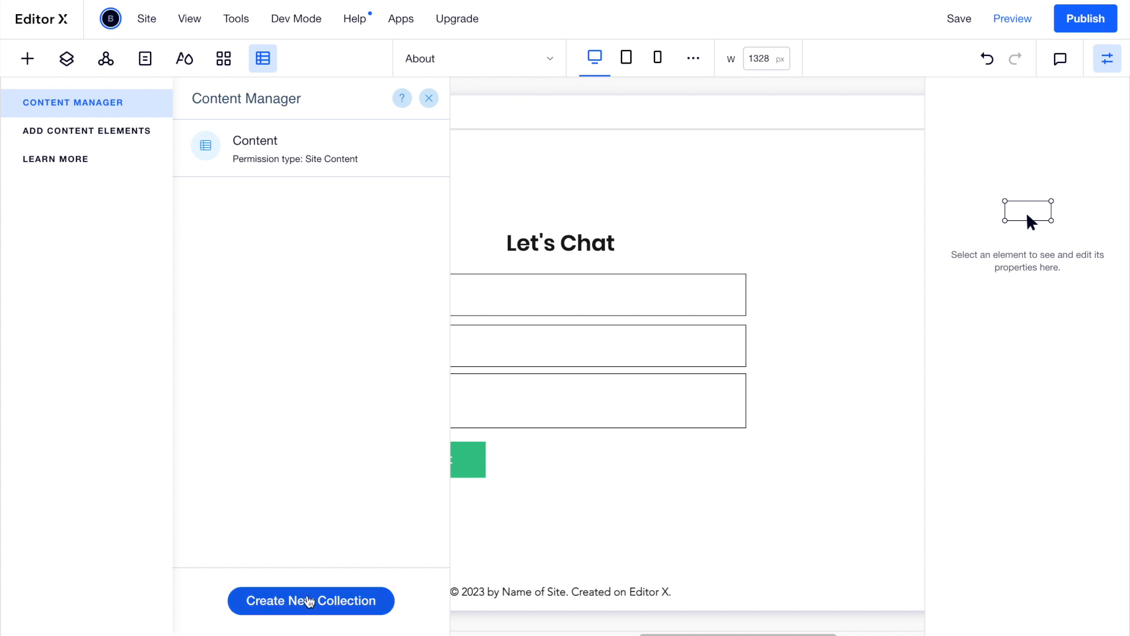
left_click(309, 601)
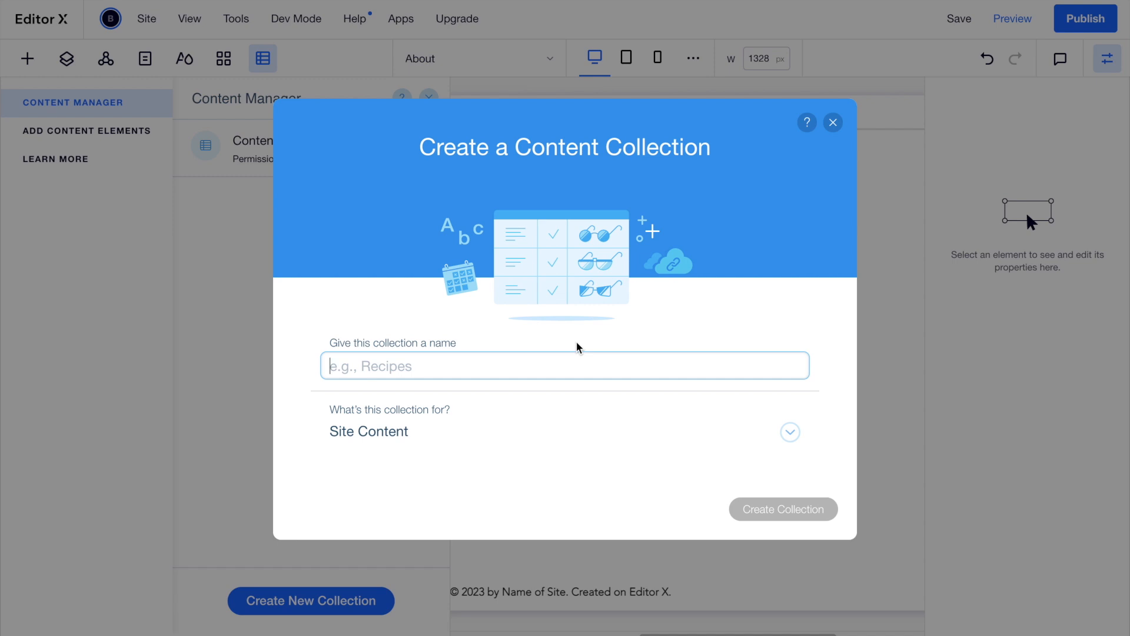
type("Contact")
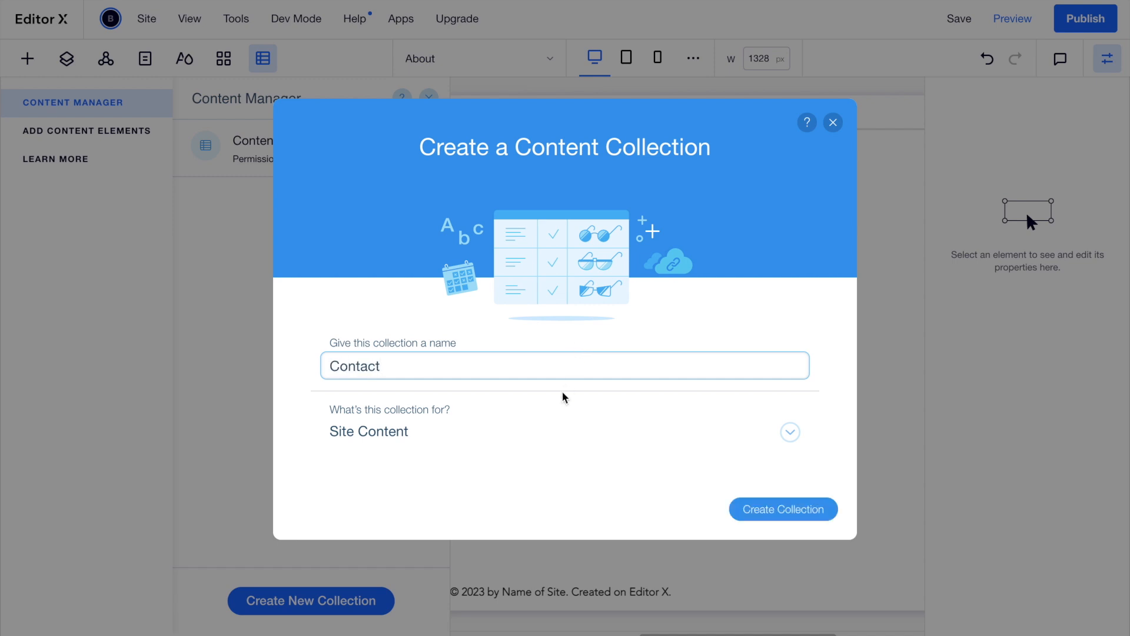
left_click(550, 436)
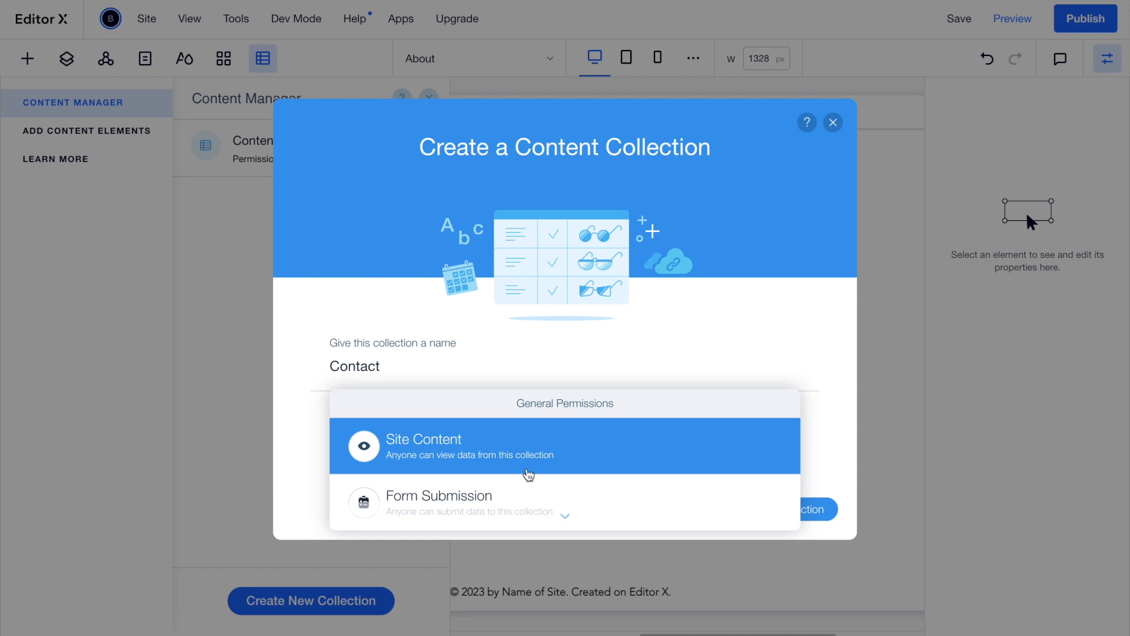
left_click(521, 495)
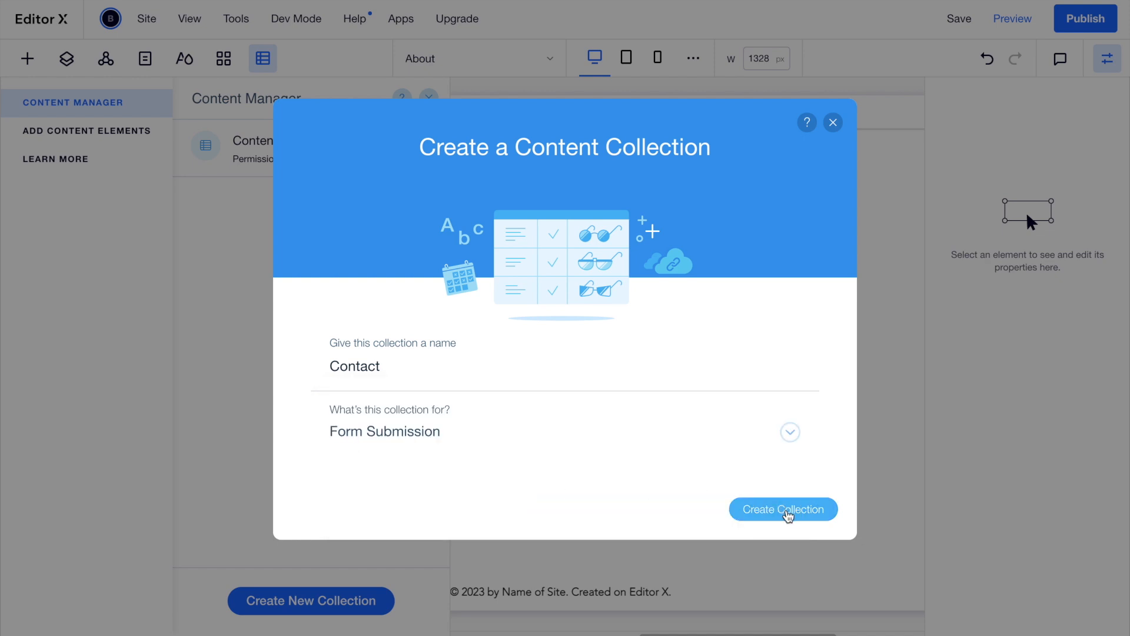
Create the Contact collection and rename its default Title field to Name.
left_click(787, 514)
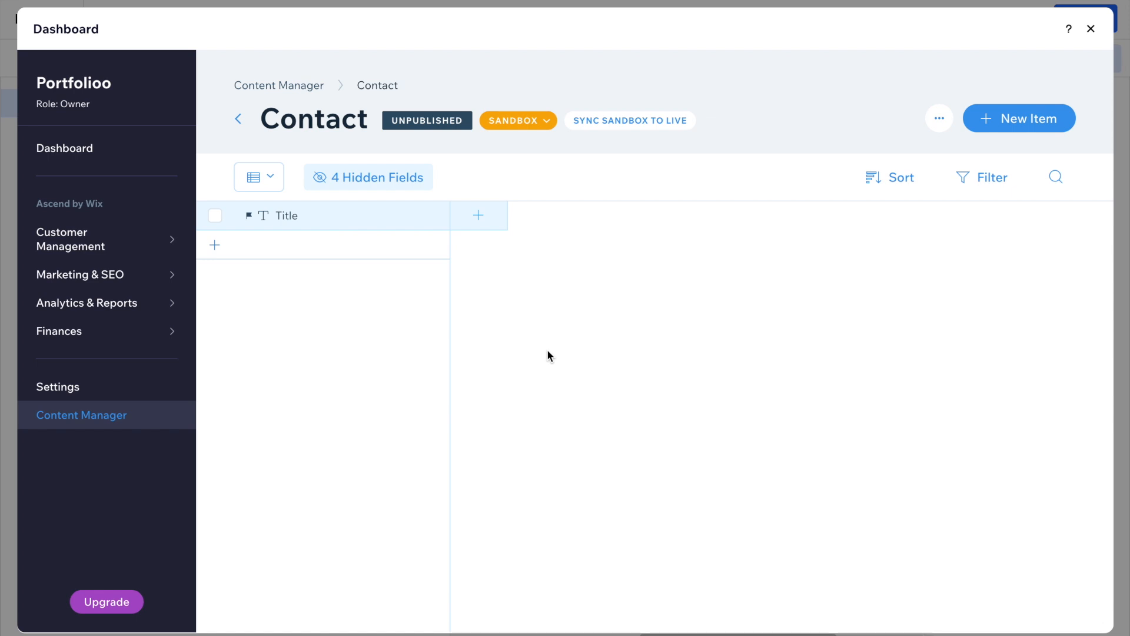
left_click(379, 221)
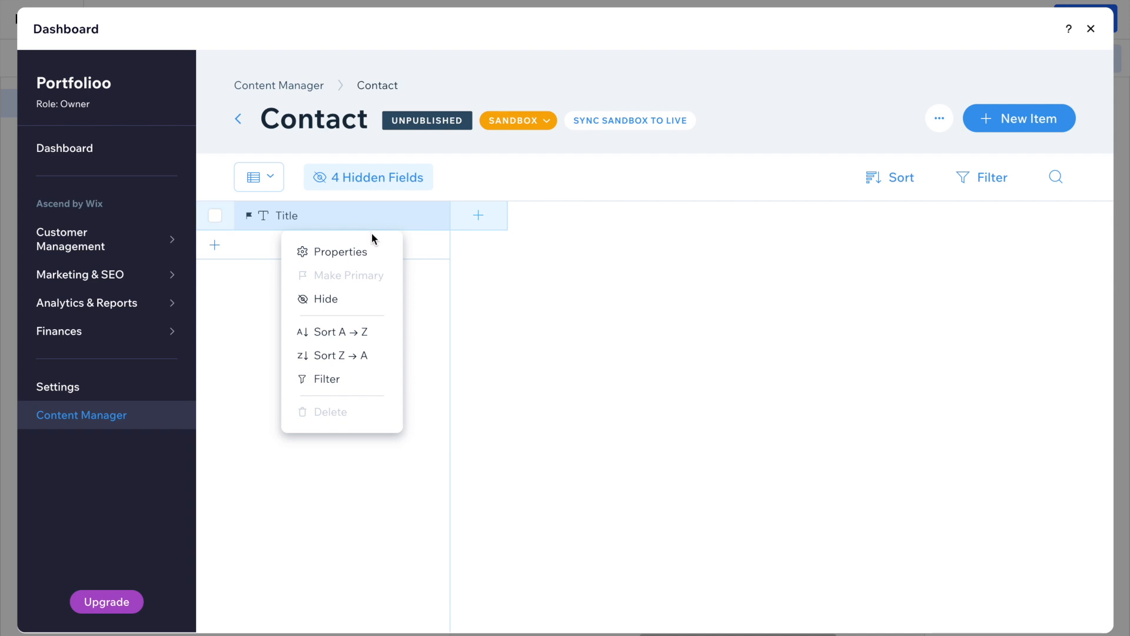
left_click(359, 252)
double_click(384, 286)
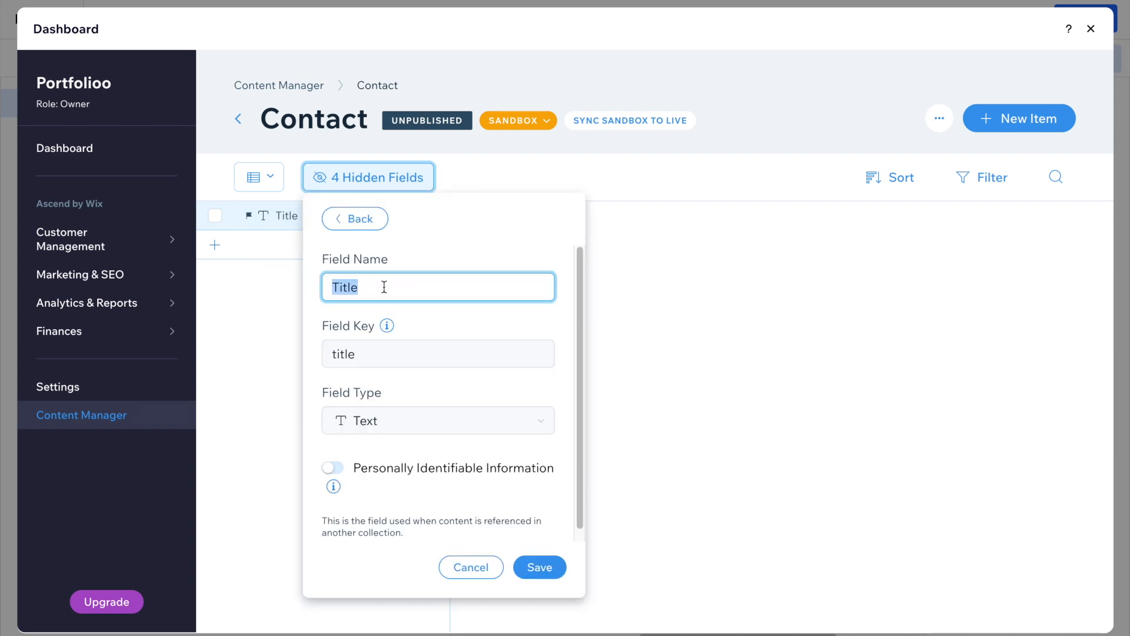
type("Name")
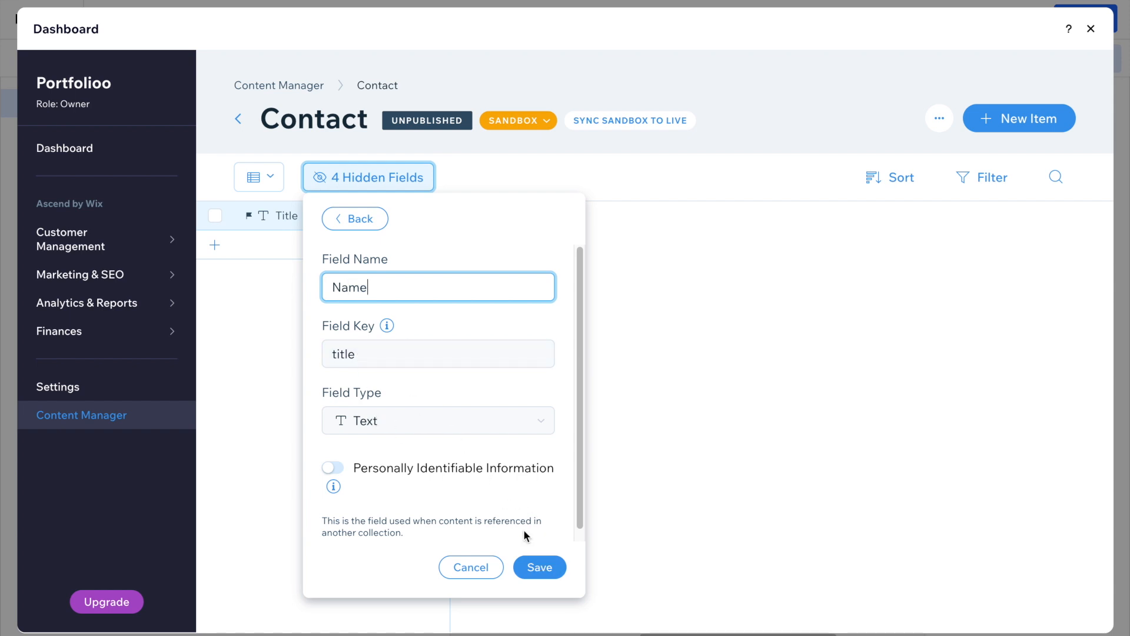
left_click(541, 567)
left_click(562, 253)
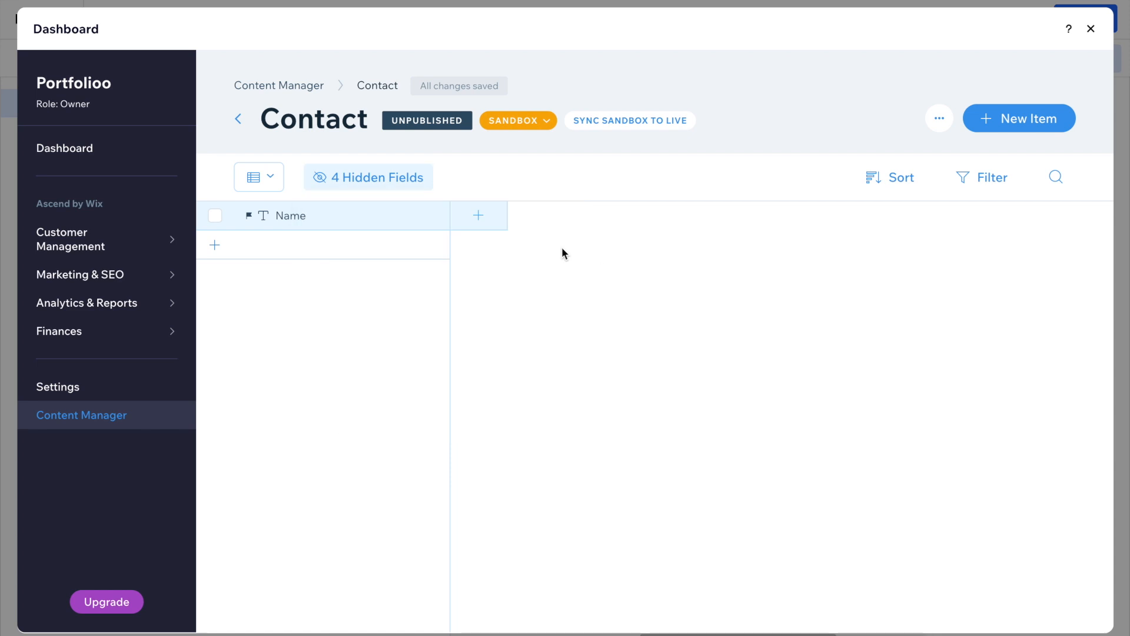
Add Email and Message fields to the Contact collection.
left_click(480, 217)
type("Email")
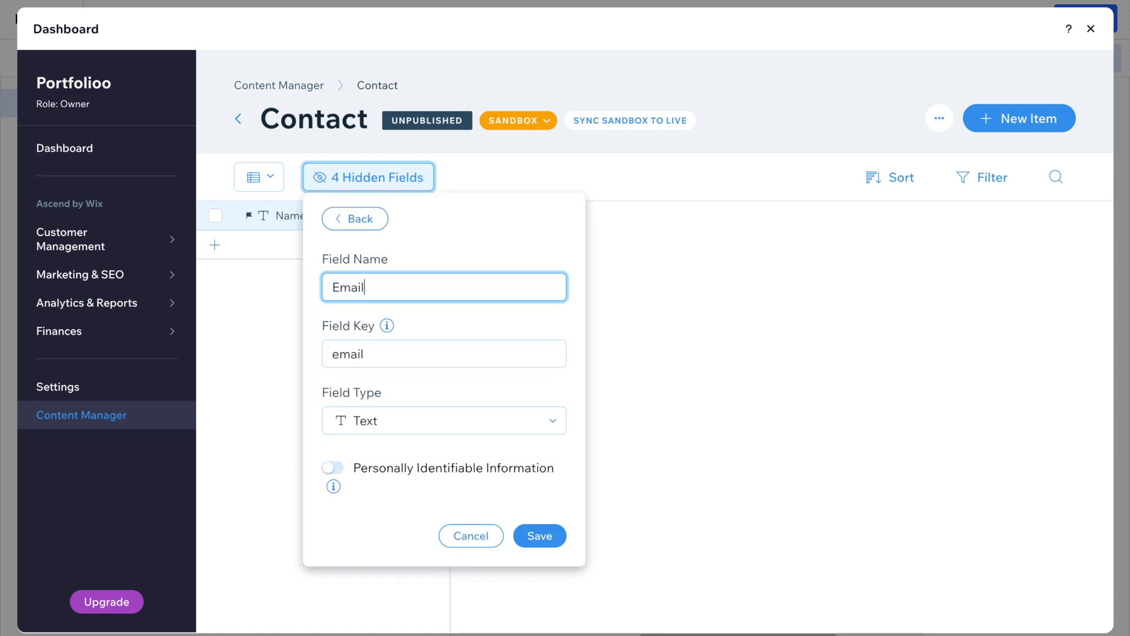
key("Return")
left_click(646, 224)
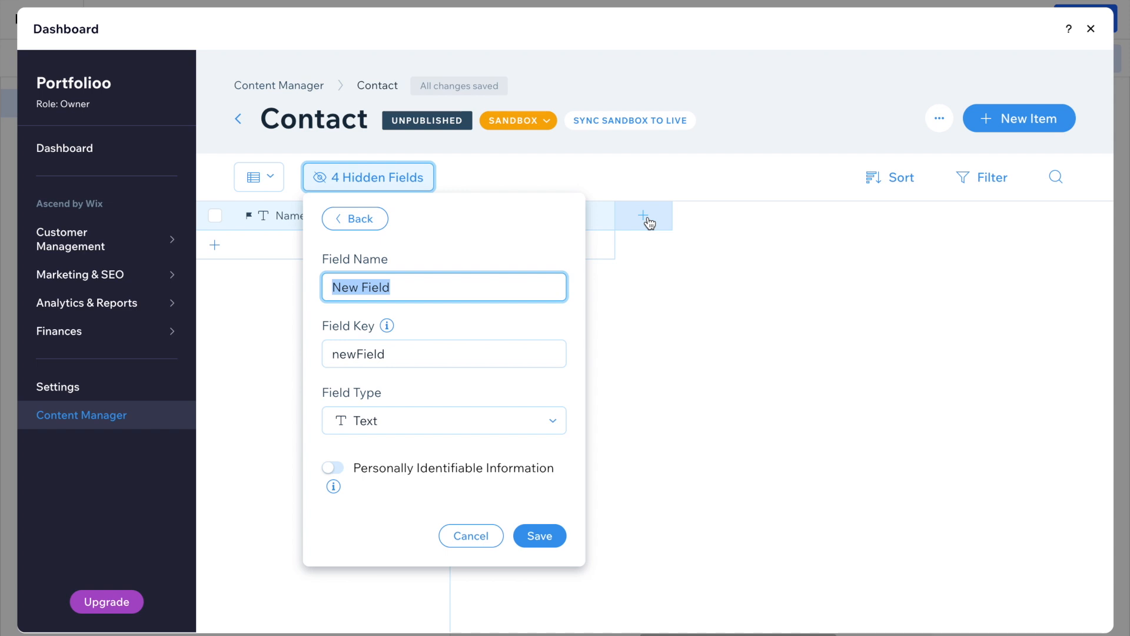
type("Message")
left_click(539, 536)
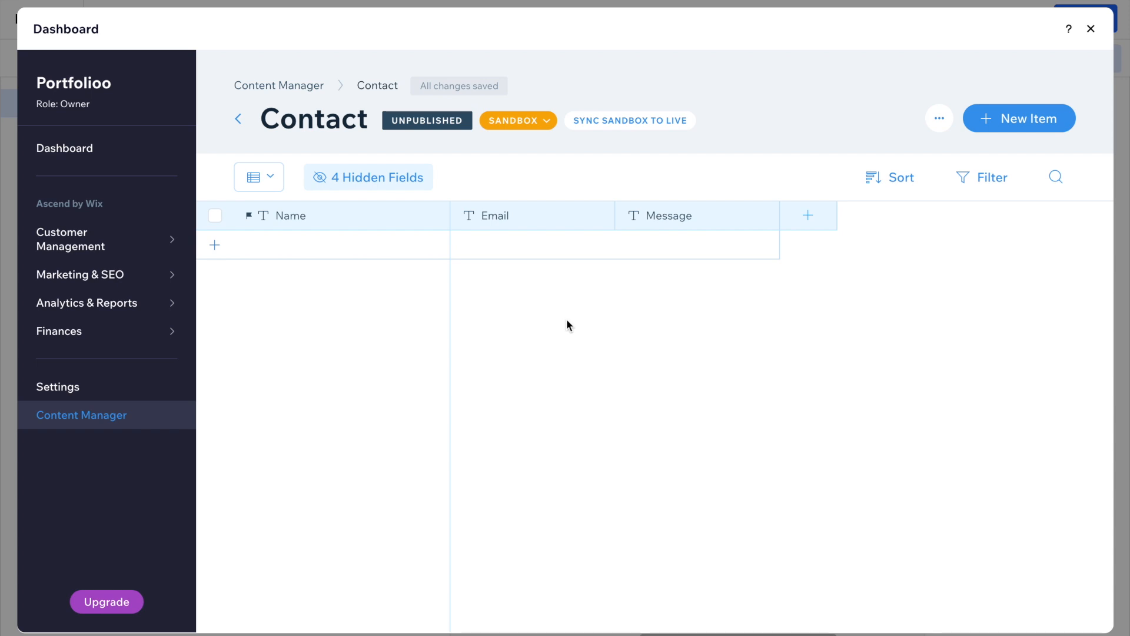
Add a form dataset to the page, placed at left below Content dataset.
left_click(1091, 29)
left_click(308, 275)
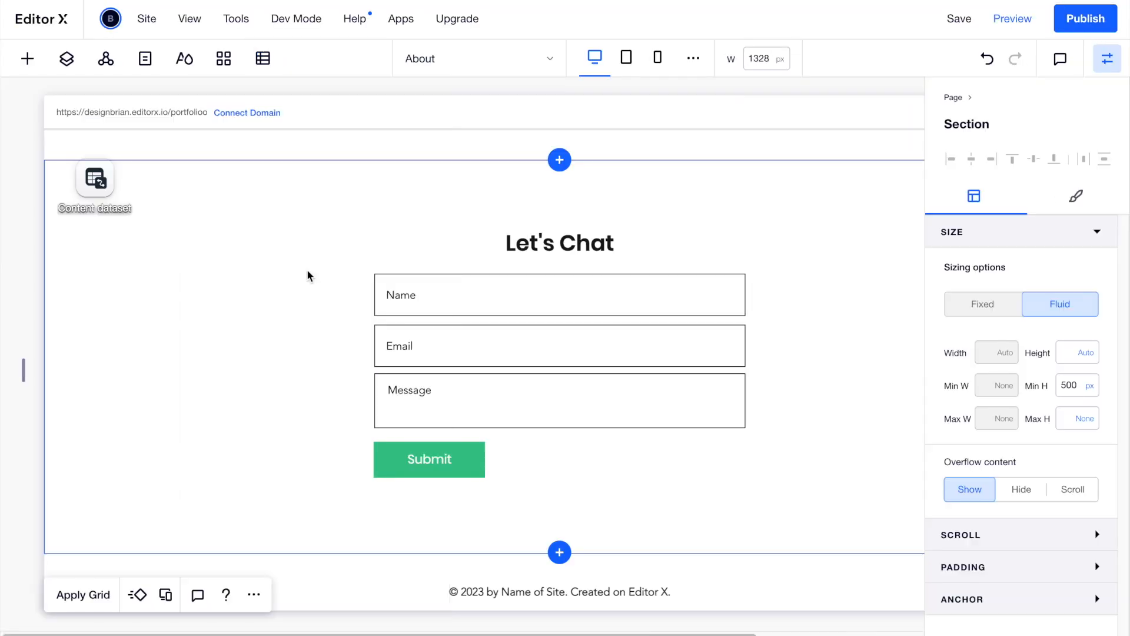
left_click(264, 58)
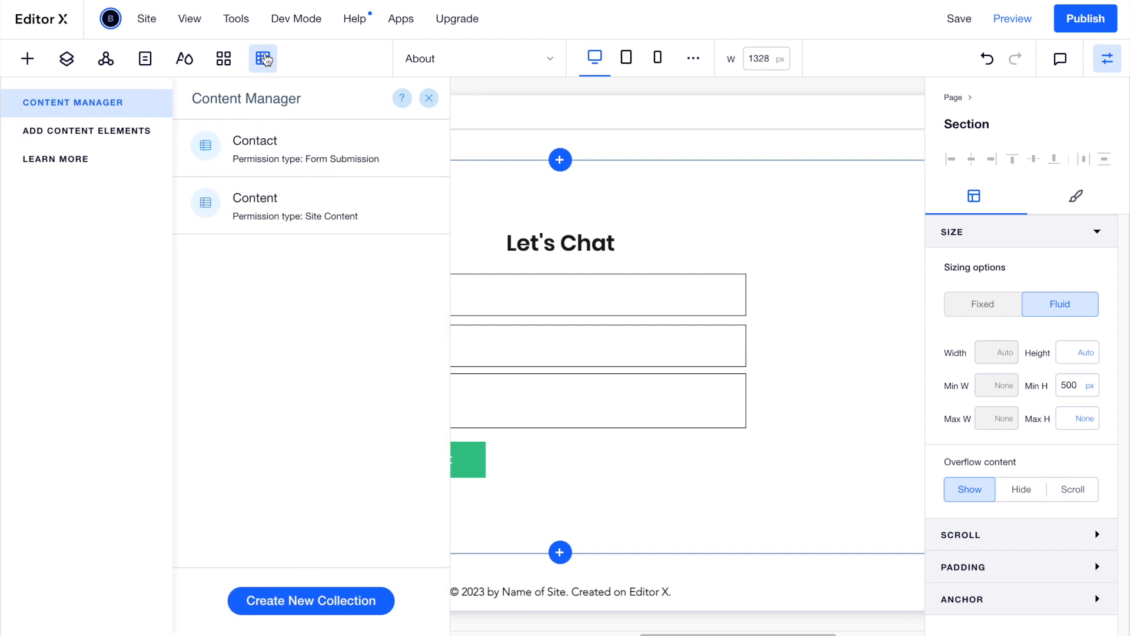
left_click(147, 135)
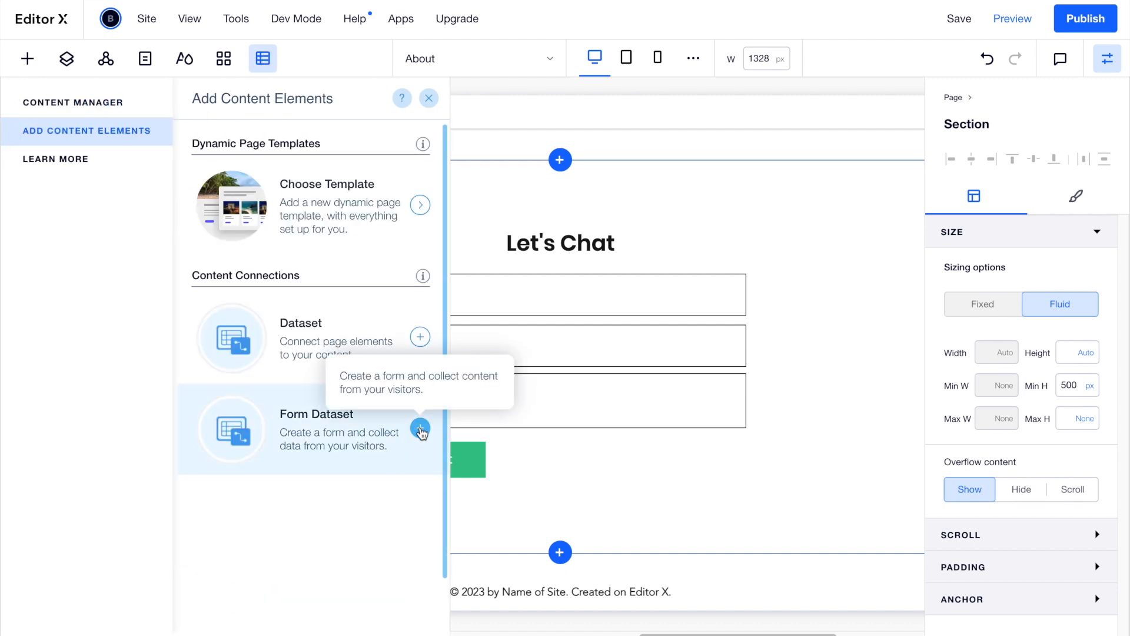
left_click(421, 429)
left_click_drag(604, 159, 119, 303)
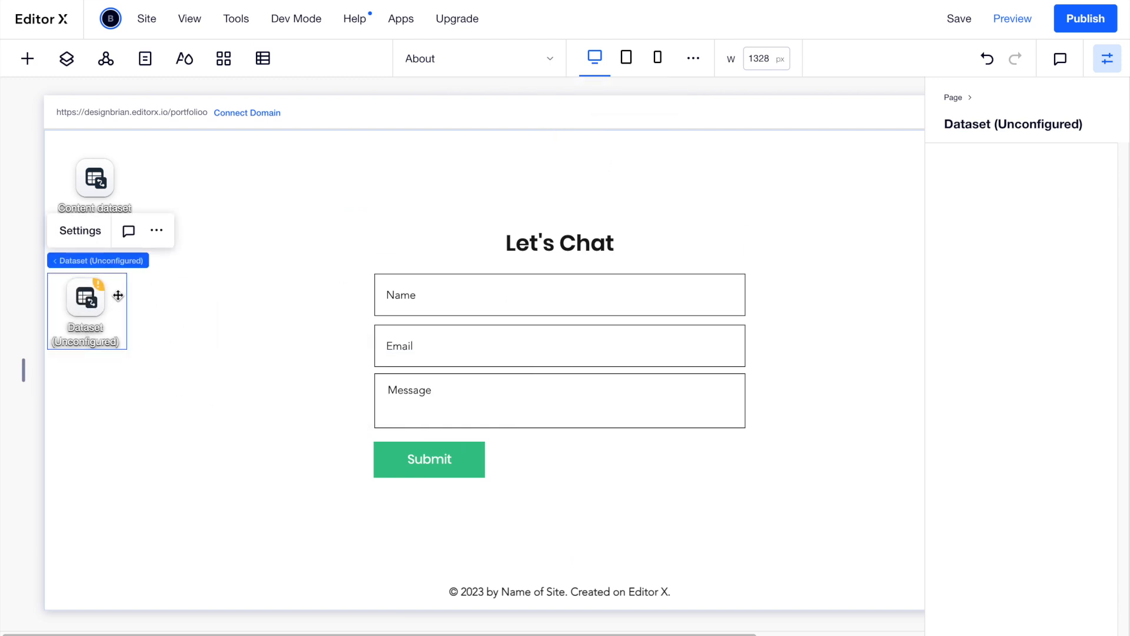
Connect the new dataset to the Contact collection in Write-only mode.
left_click(88, 234)
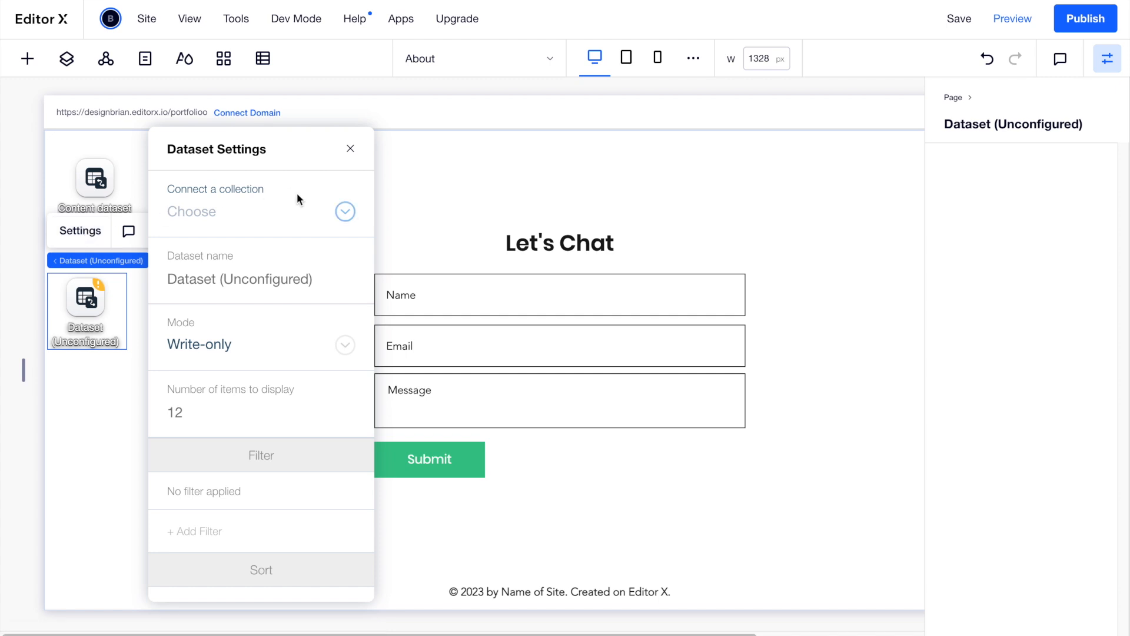
left_click(340, 212)
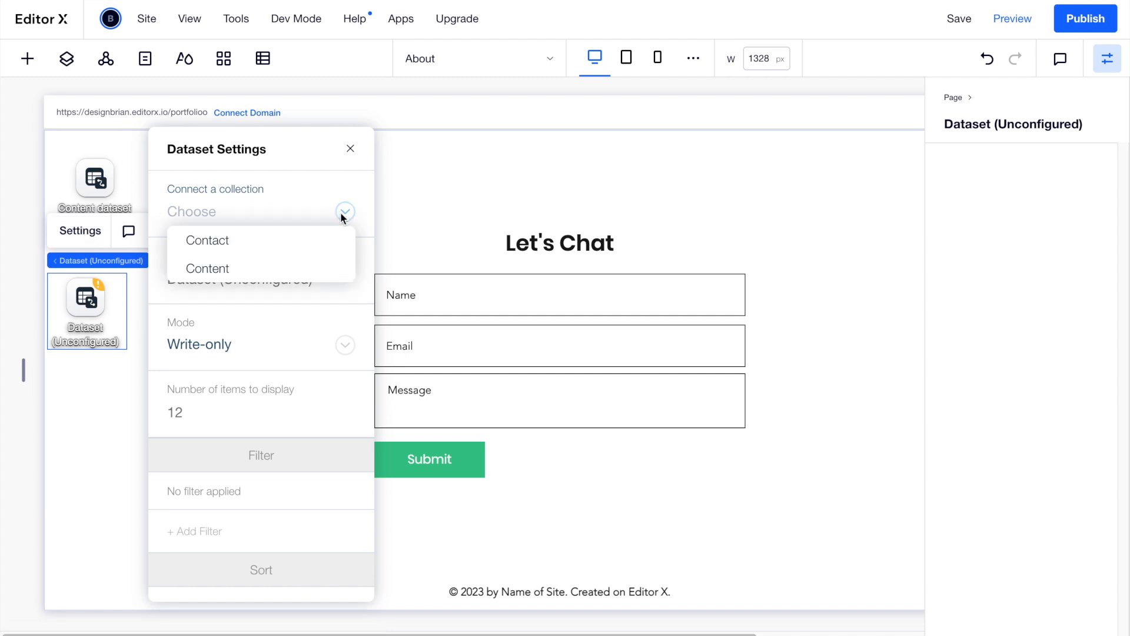
left_click(254, 249)
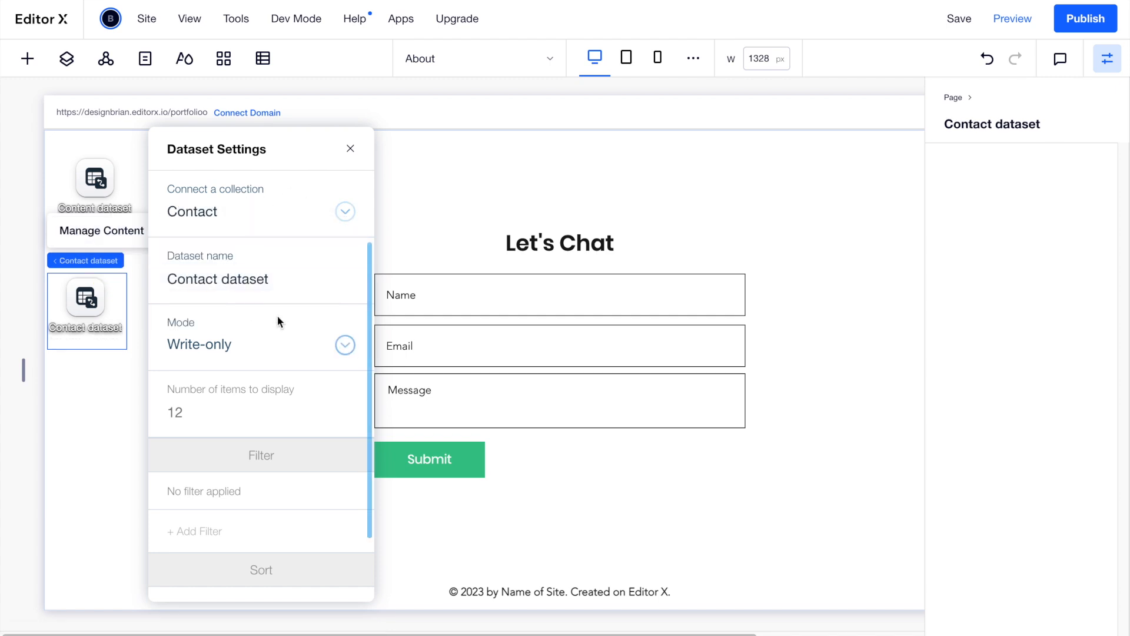
left_click(335, 348)
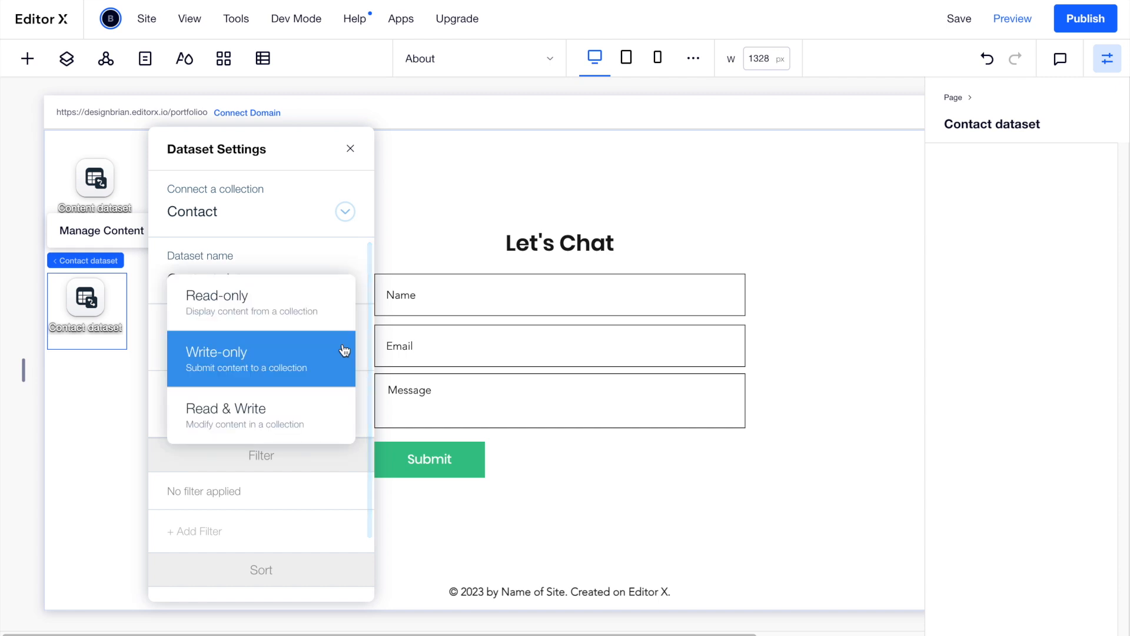
left_click(281, 362)
scroll(300, 293, "down", 2)
scroll(301, 292, "up", 2)
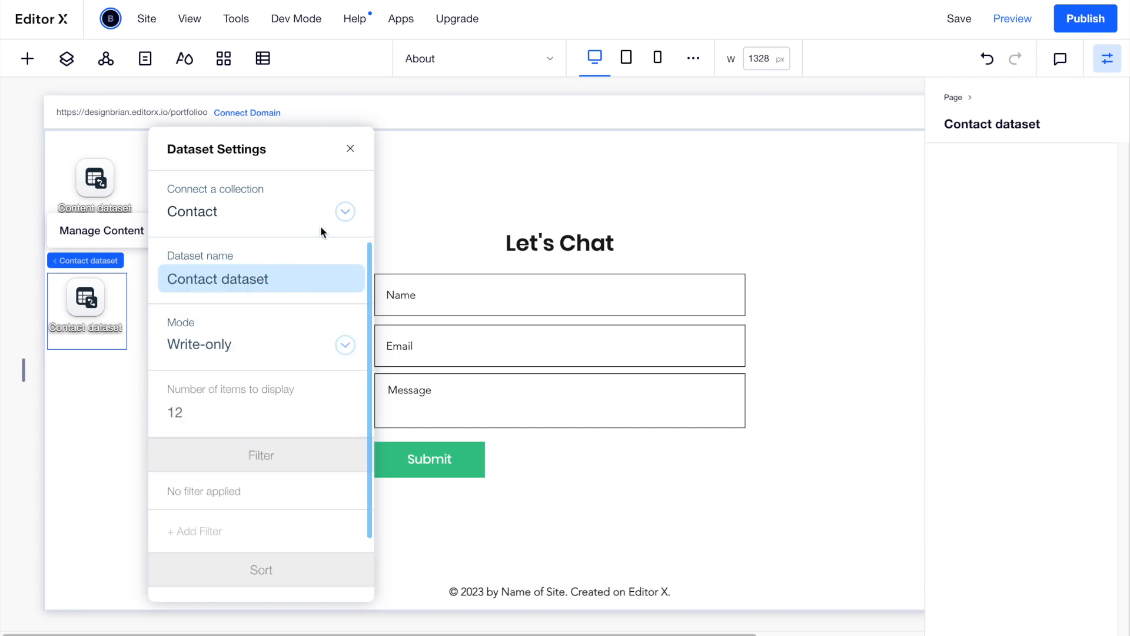
left_click(352, 152)
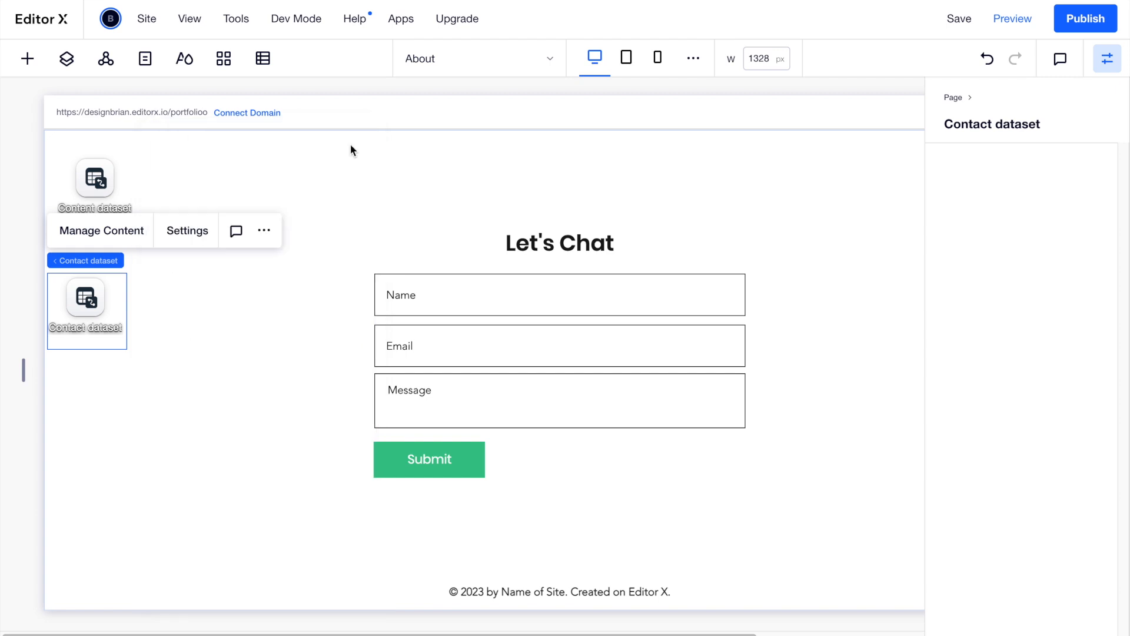
left_click(430, 299)
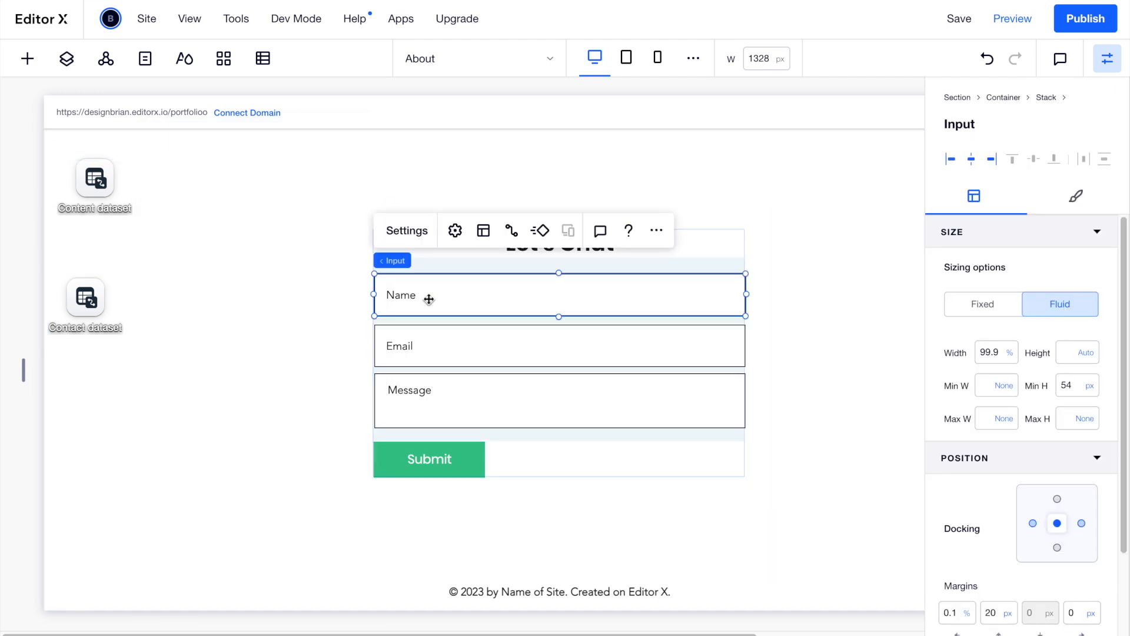
Link the Name input to the Contact dataset's Name field.
left_click(513, 235)
left_click(966, 360)
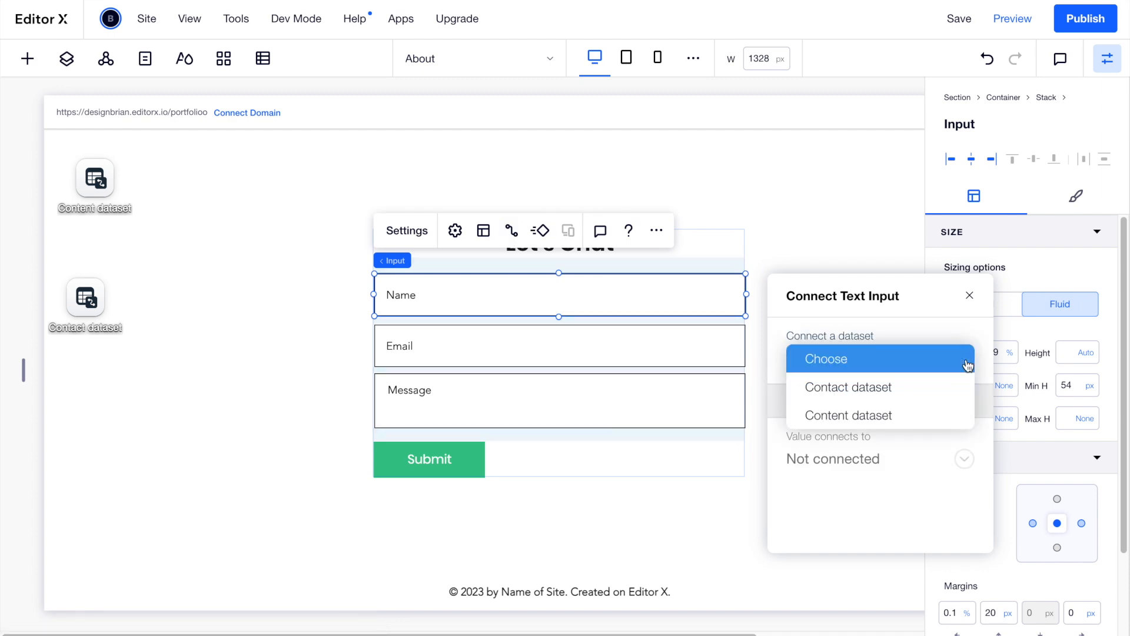
left_click(868, 389)
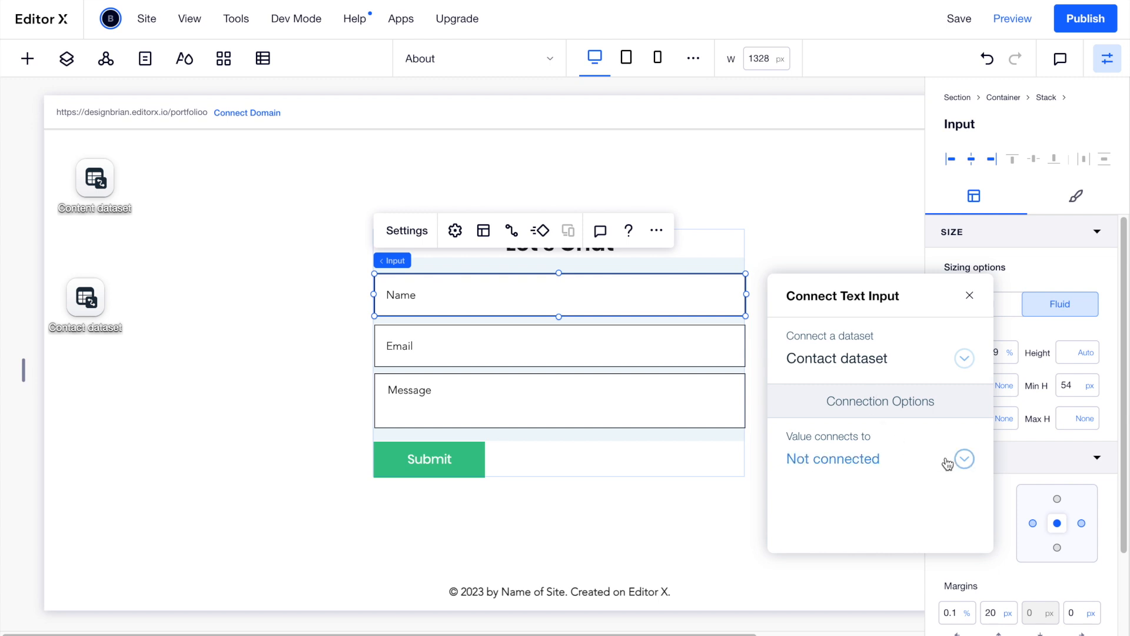
left_click(964, 459)
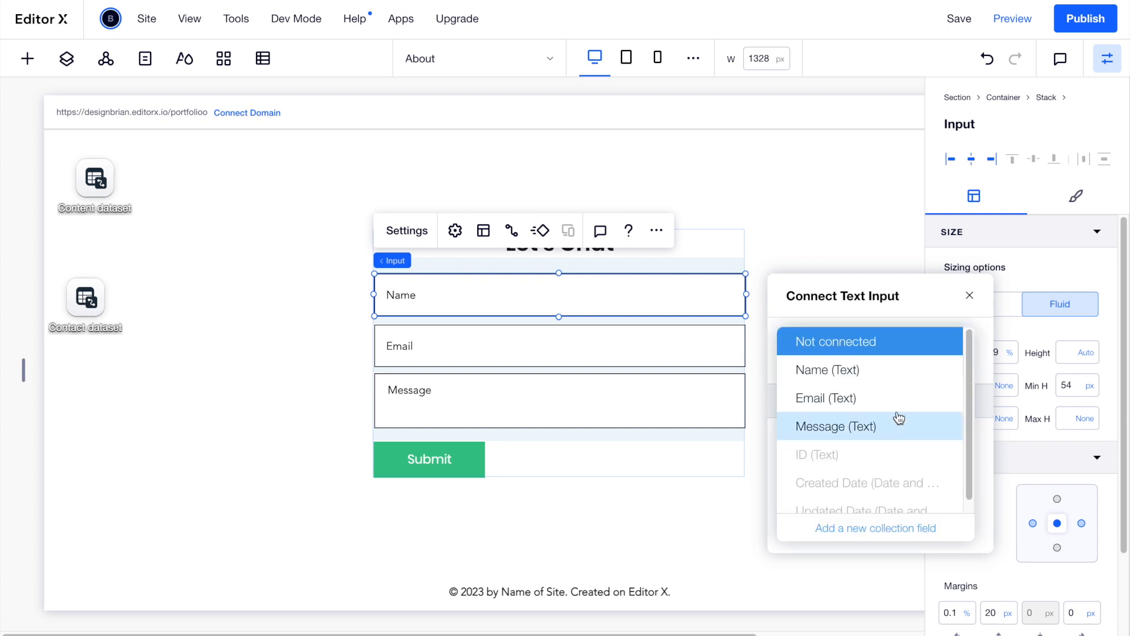
left_click(853, 369)
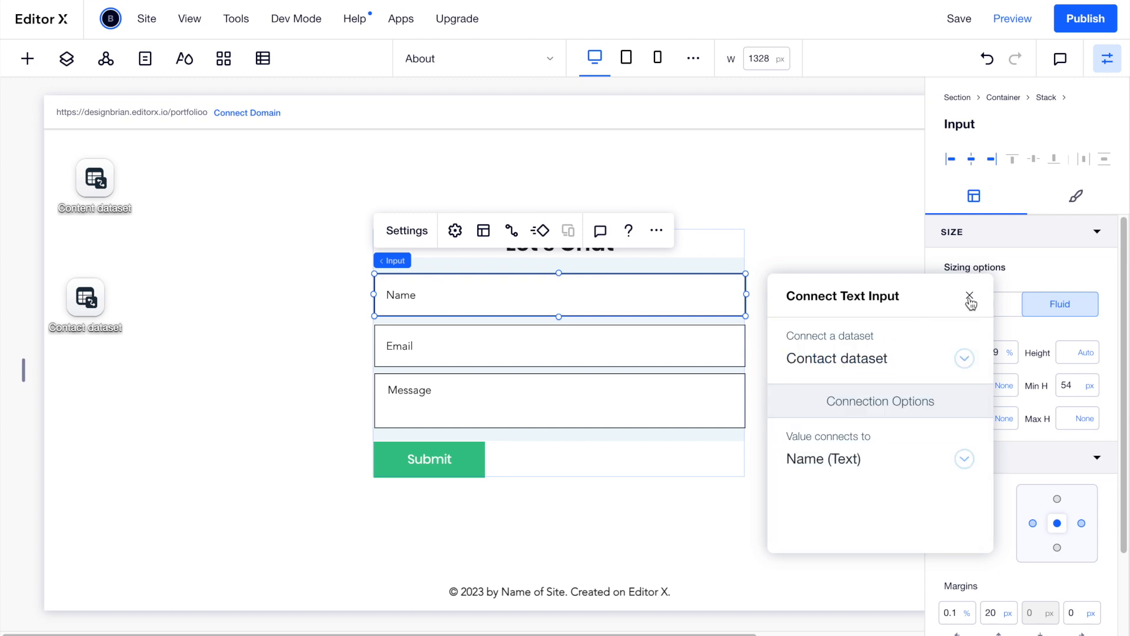
Link the Email input to the Contact dataset's Email field.
left_click(607, 351)
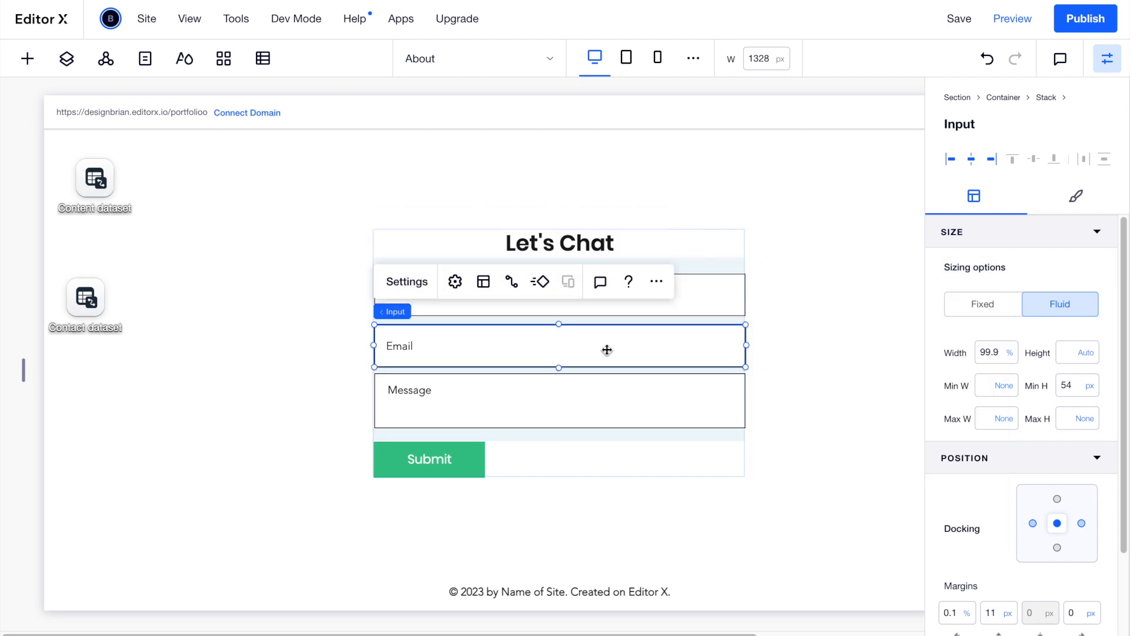
left_click(512, 286)
left_click(953, 407)
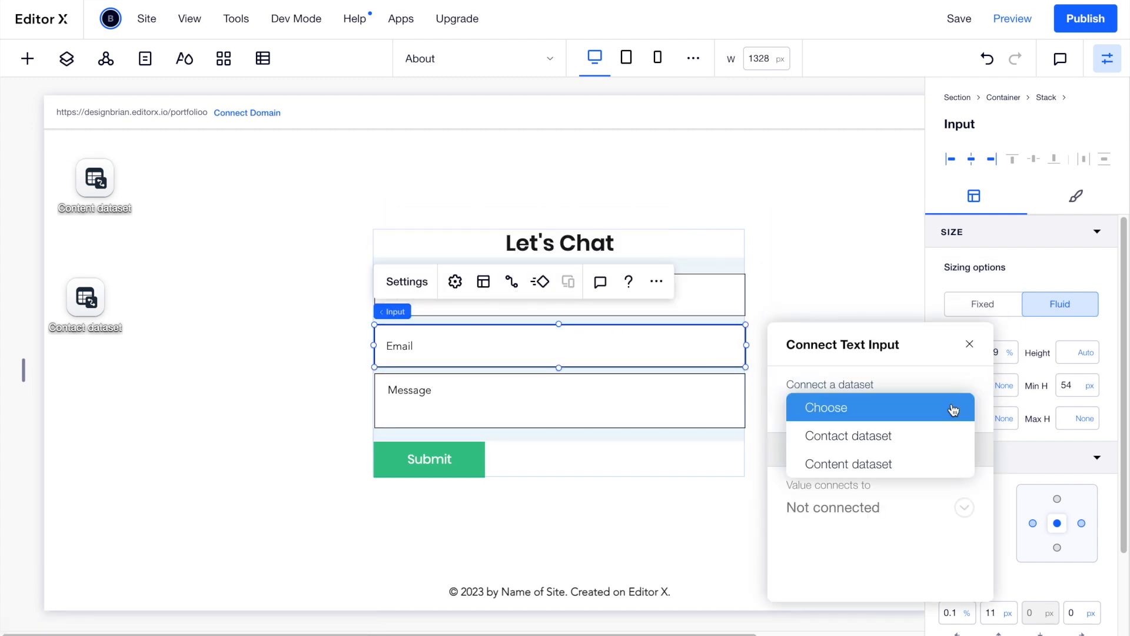
left_click(844, 441)
left_click(961, 507)
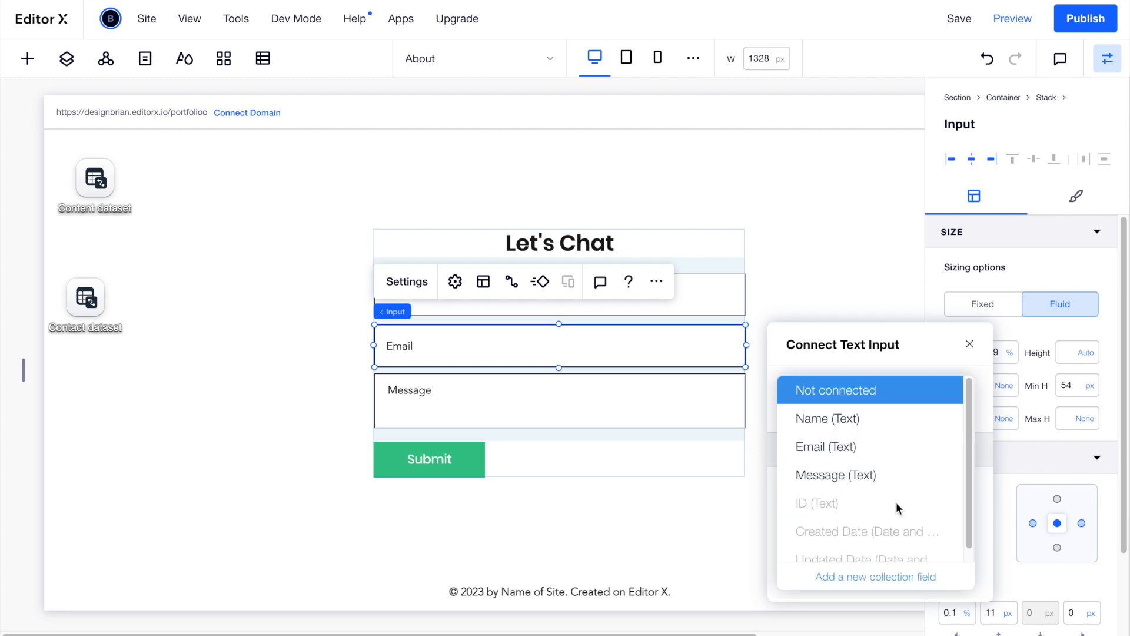
left_click(842, 447)
left_click(970, 344)
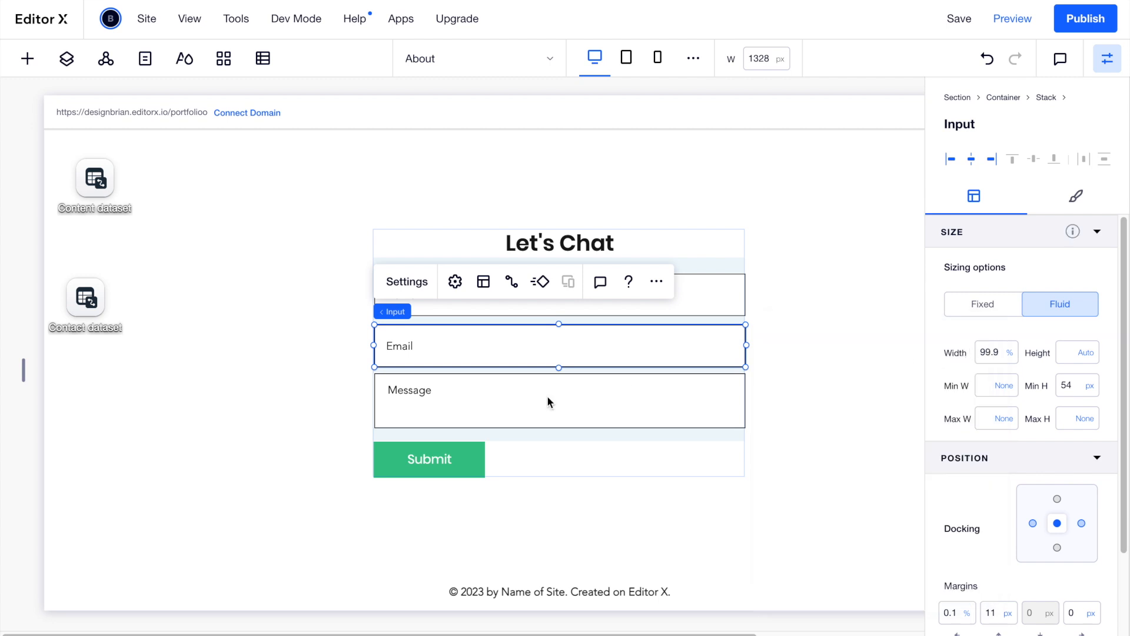
Link the Message text box to the Contact dataset's Message field.
left_click(547, 402)
left_click(510, 331)
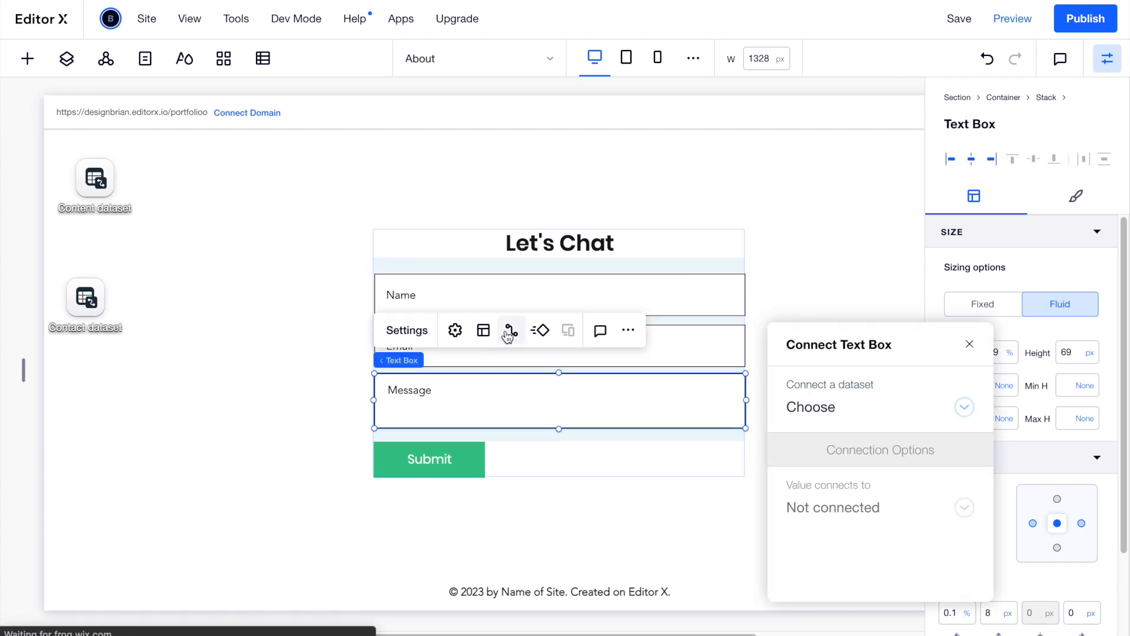
left_click(889, 414)
left_click(881, 436)
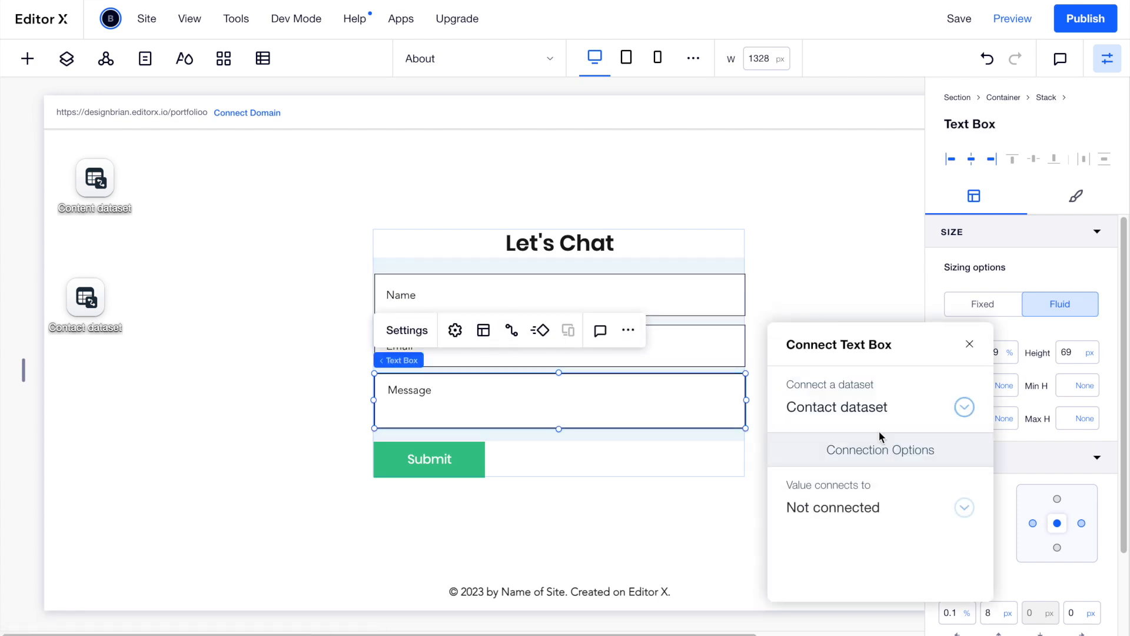
left_click(864, 507)
left_click(855, 473)
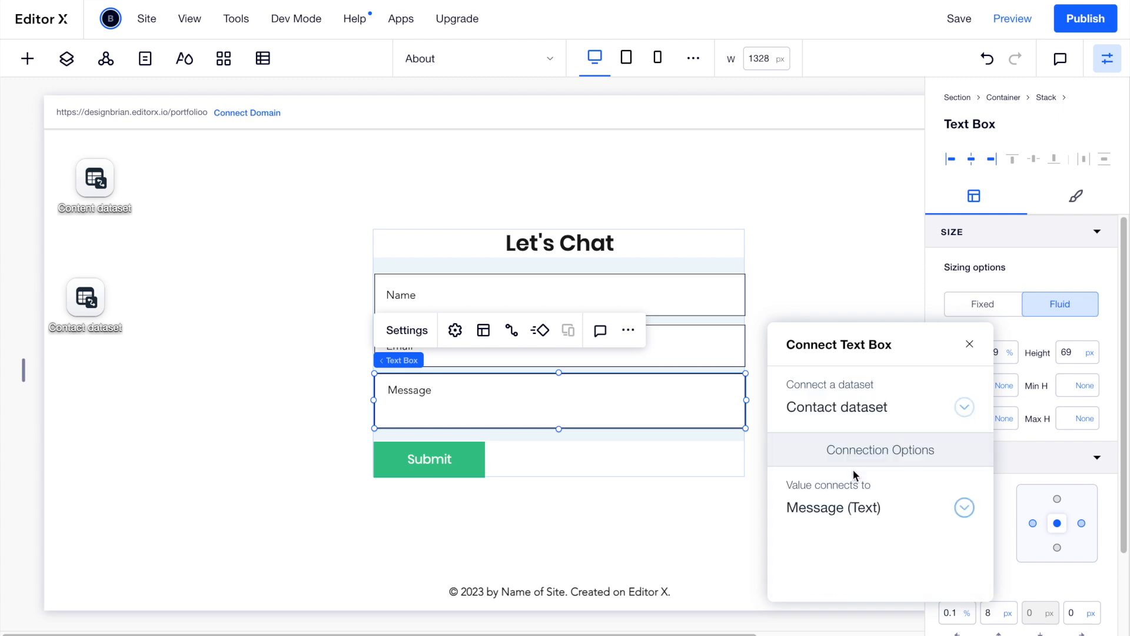
left_click(970, 344)
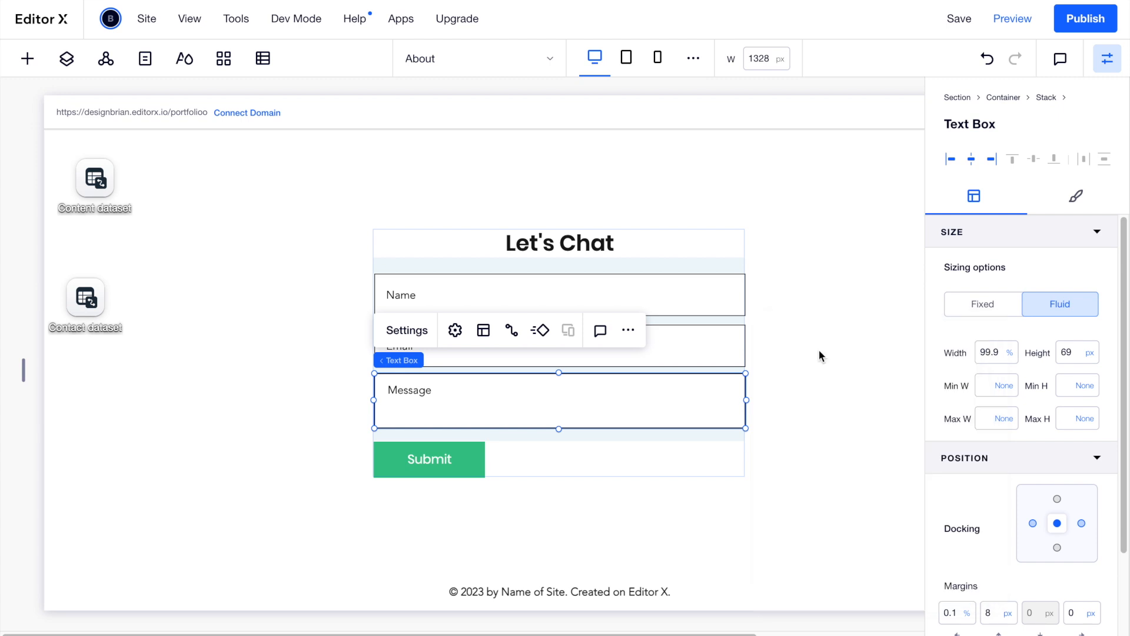
Connect the Submit button to Contact dataset with a Submit click action and success message.
left_click(469, 459)
left_click(505, 401)
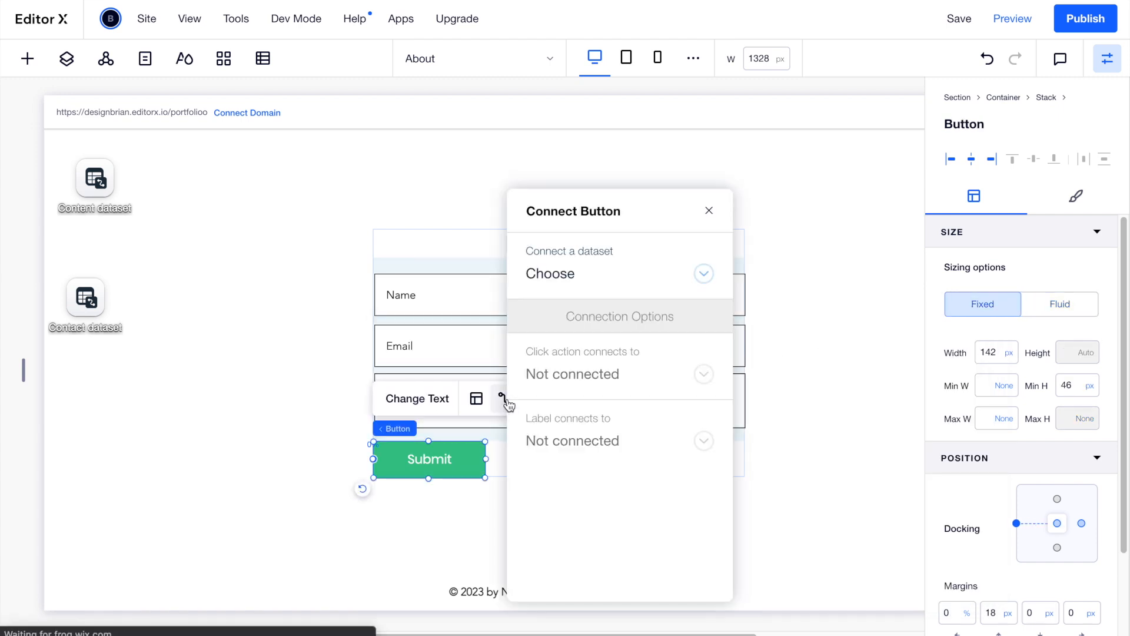
left_click(696, 284)
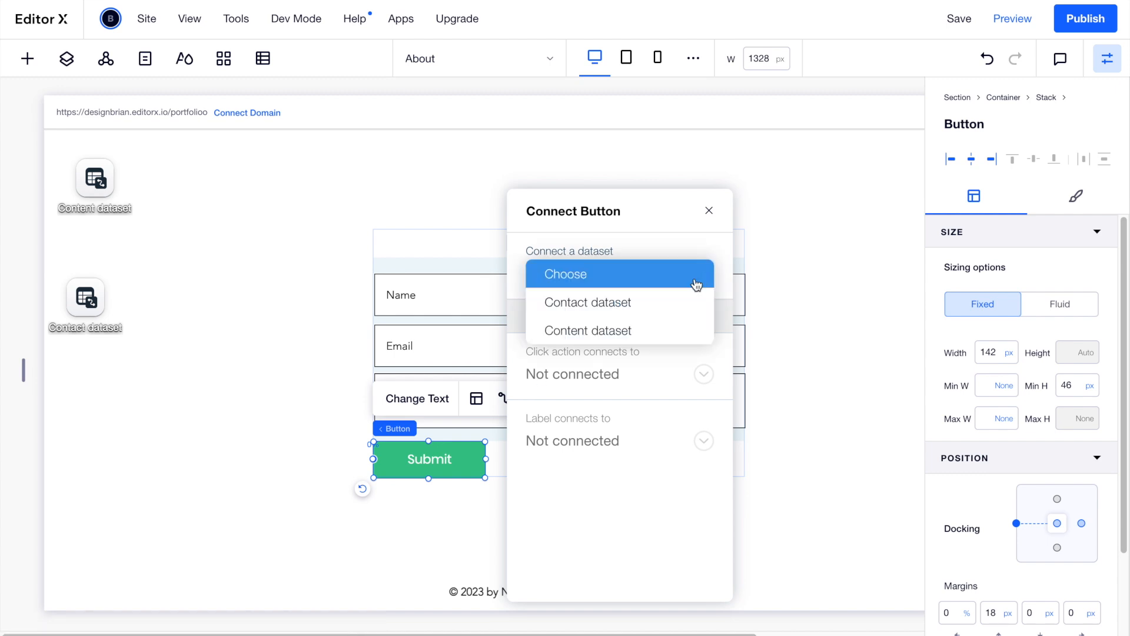
left_click(672, 302)
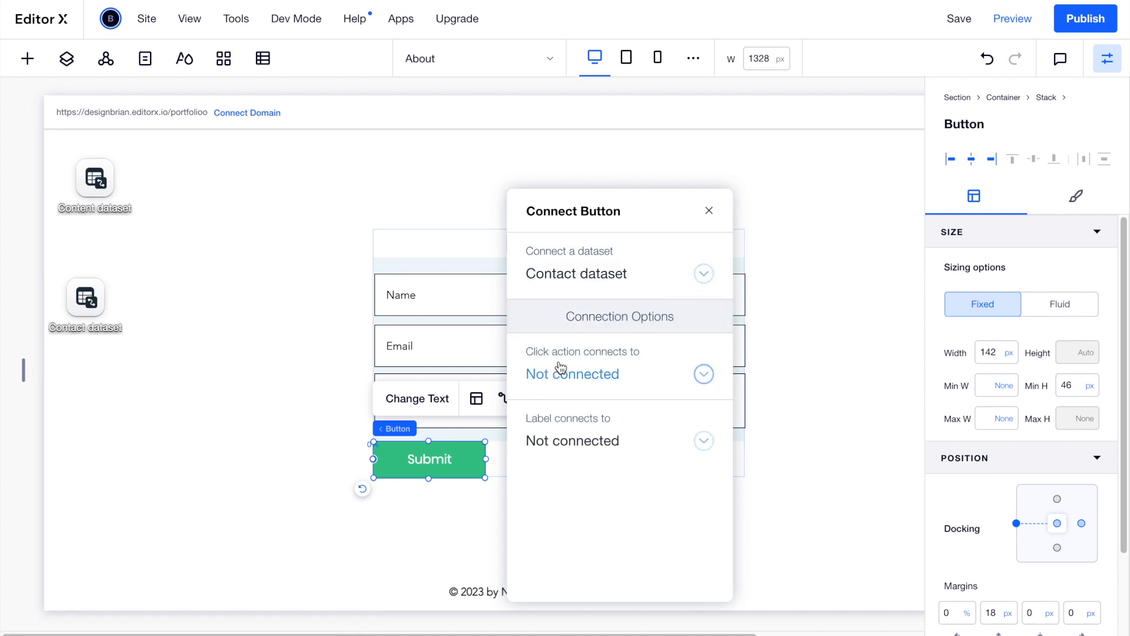
left_click(704, 375)
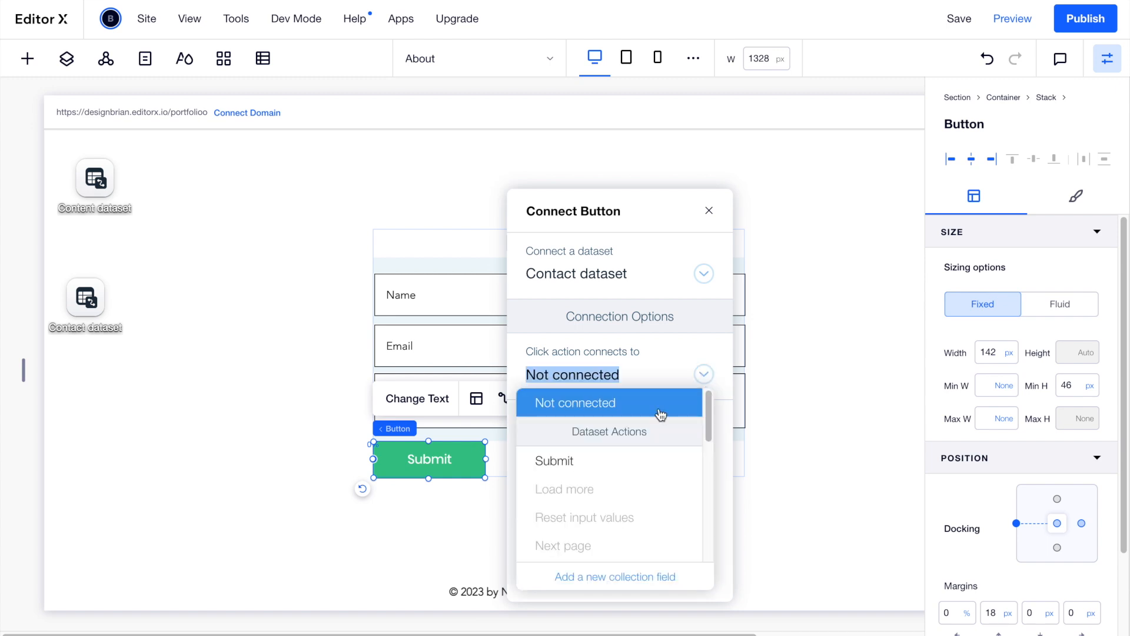
left_click(591, 461)
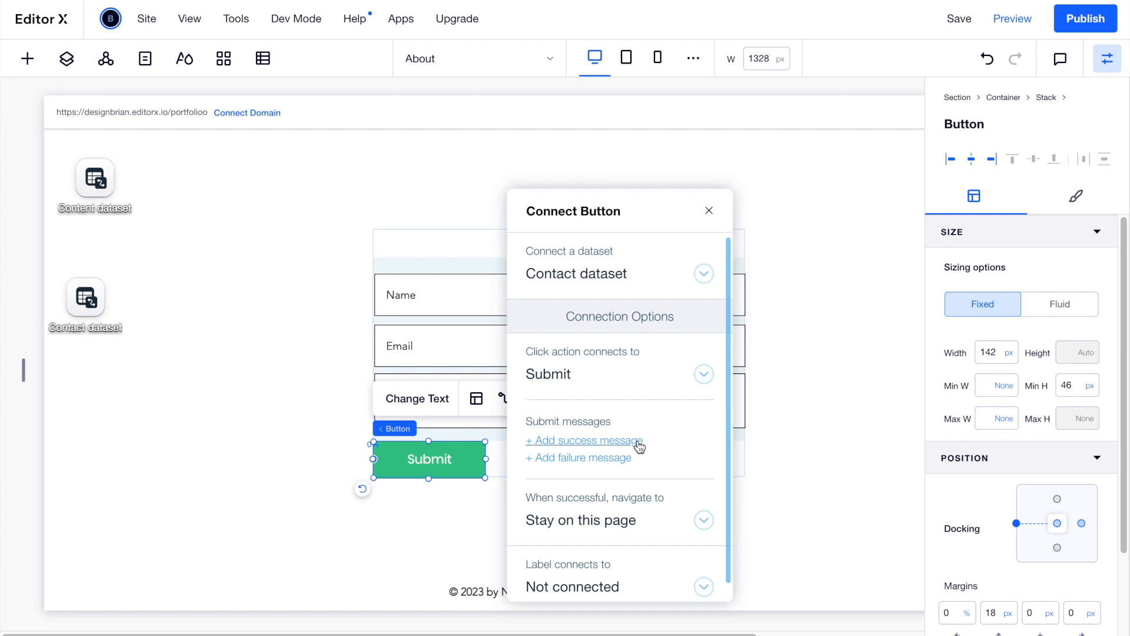
scroll(639, 443, "down", 1)
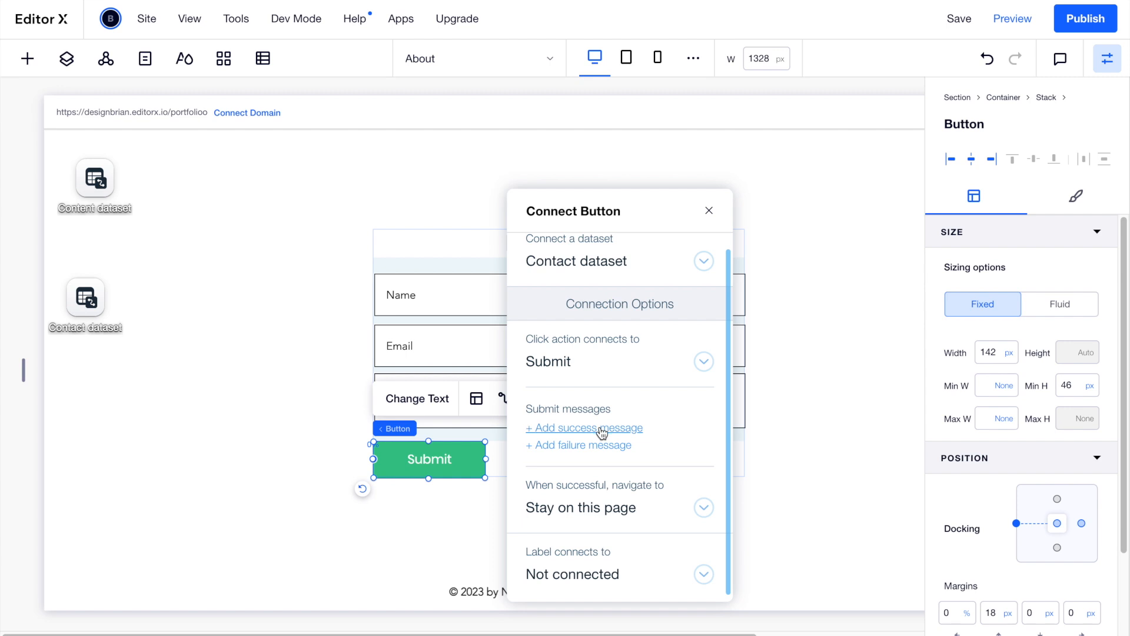
left_click(707, 213)
left_click(707, 213)
left_click(572, 331)
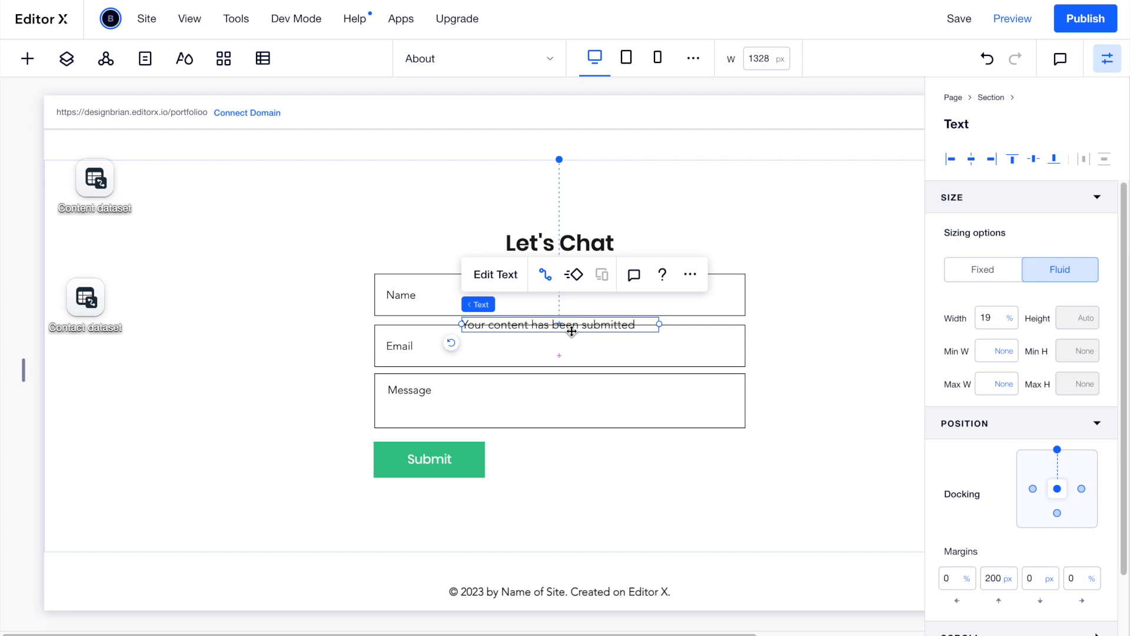
Move the success message below the Submit button and make the form container taller to fit it.
left_click_drag(565, 325, 487, 488)
left_click(628, 467)
left_click(639, 498)
left_click_drag(559, 502, 558, 527)
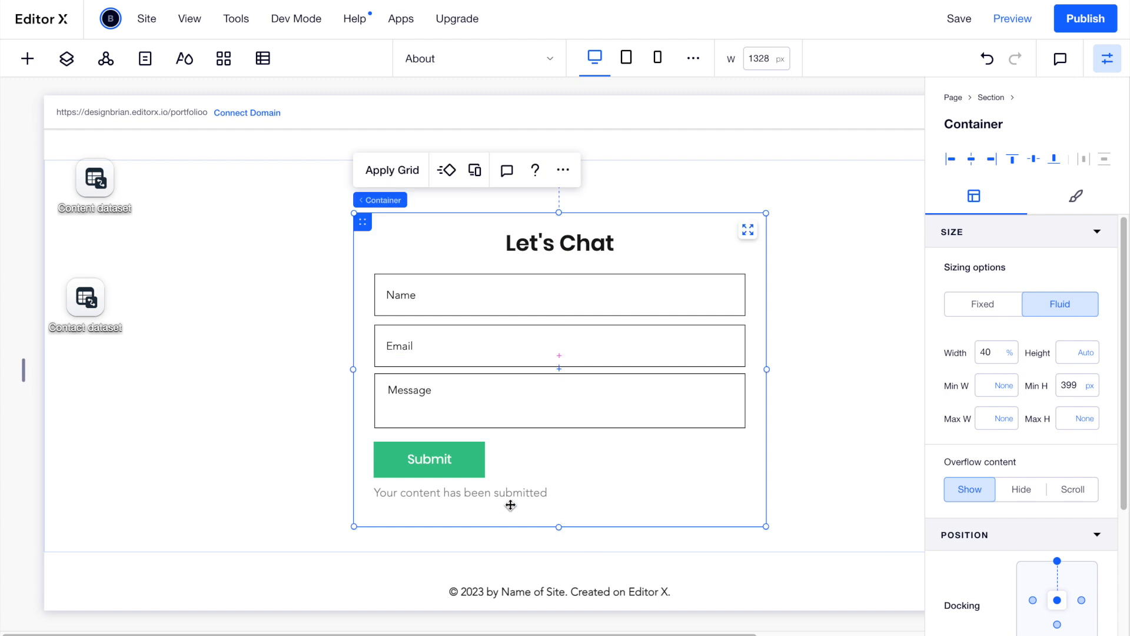
Rewrite the success message to thank the visitor for reaching out and promise a reply.
left_click(509, 496)
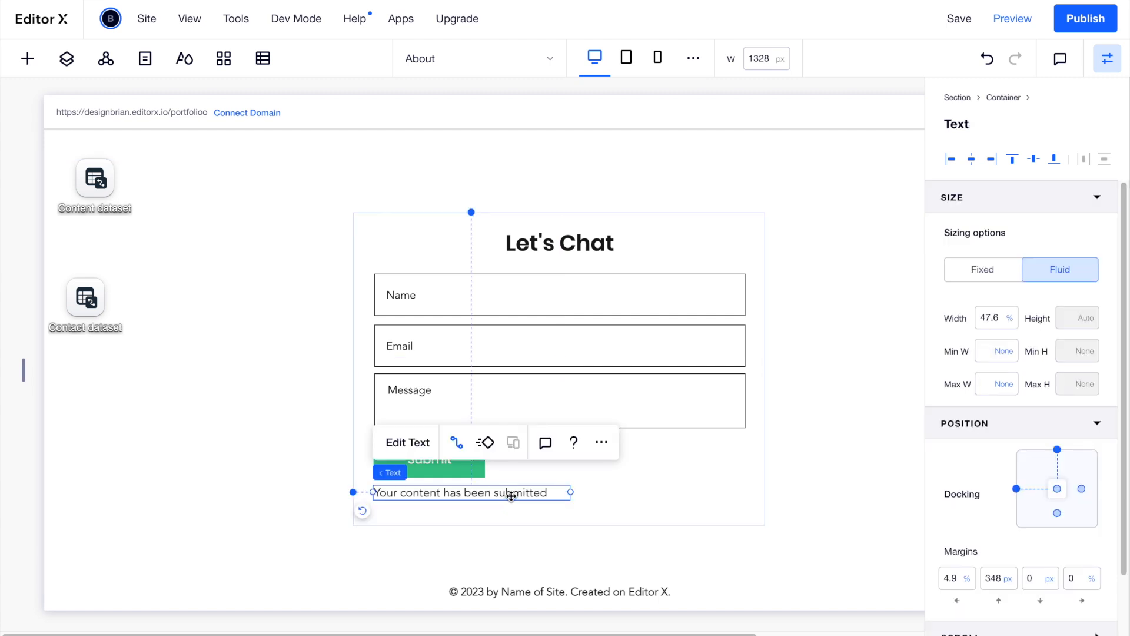
double_click(511, 496)
type("Thank you for reaching out!")
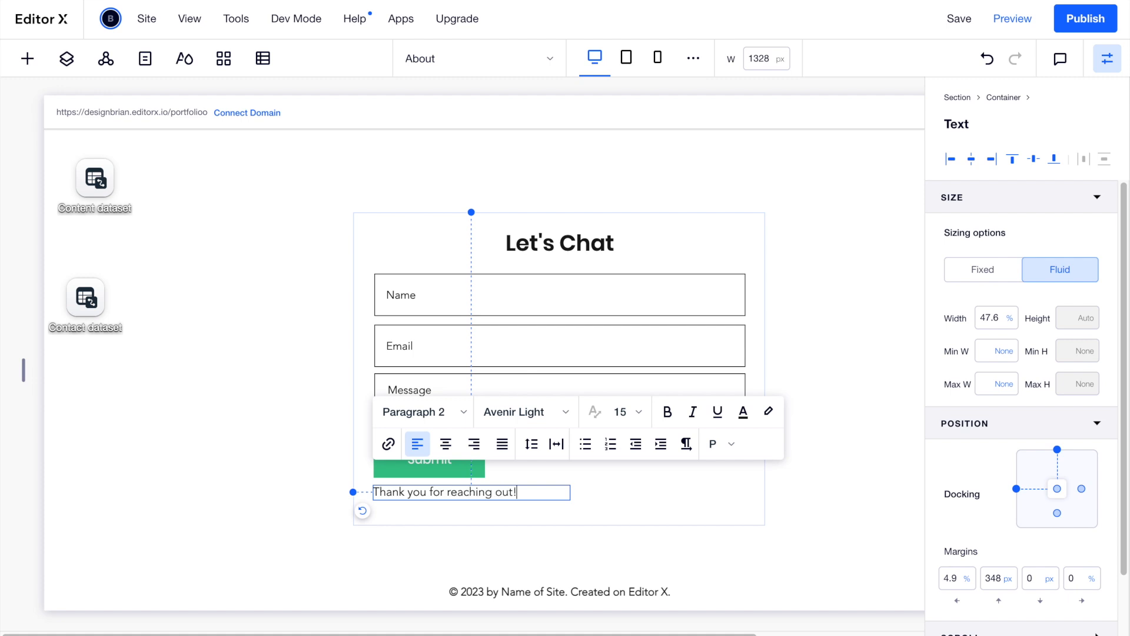
type("l get back to you as soon as possible.")
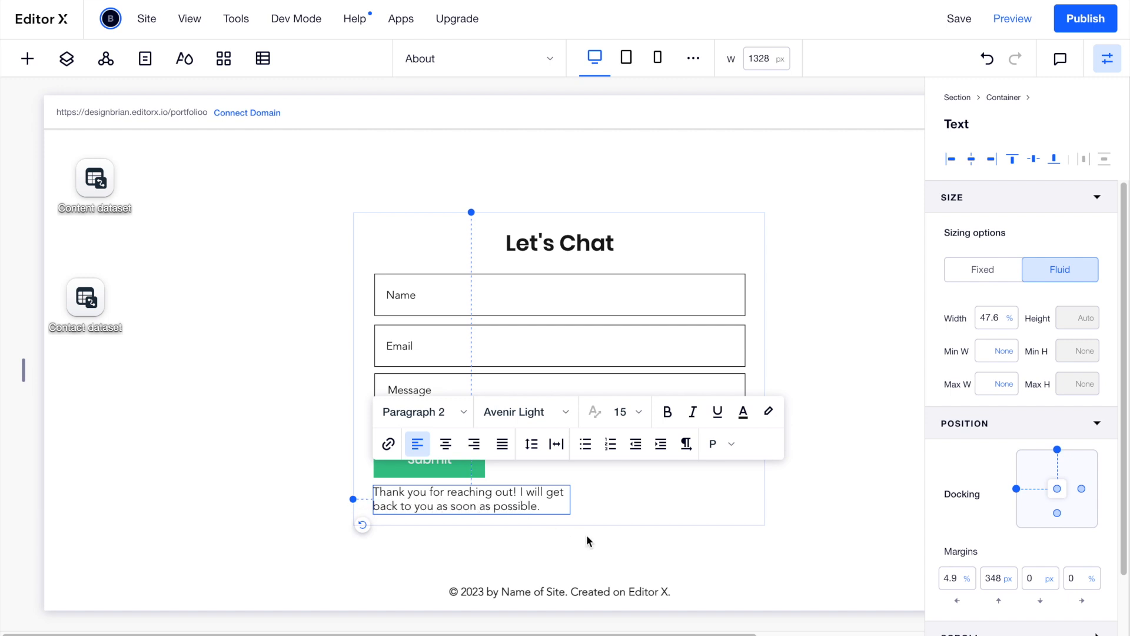
left_click(583, 497)
Widen the thank-you text to 87.9% so it fits one line, nudging it slightly lower.
left_click(553, 498)
left_click_drag(573, 500, 741, 498)
left_click(732, 553)
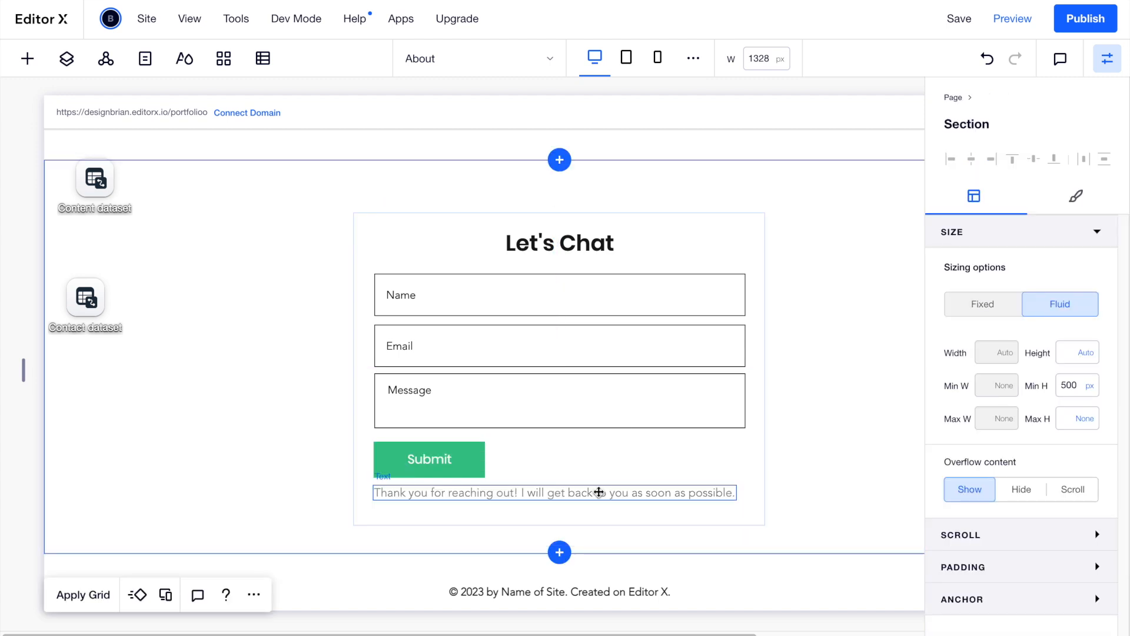
left_click(598, 492)
left_click_drag(599, 493, 596, 505)
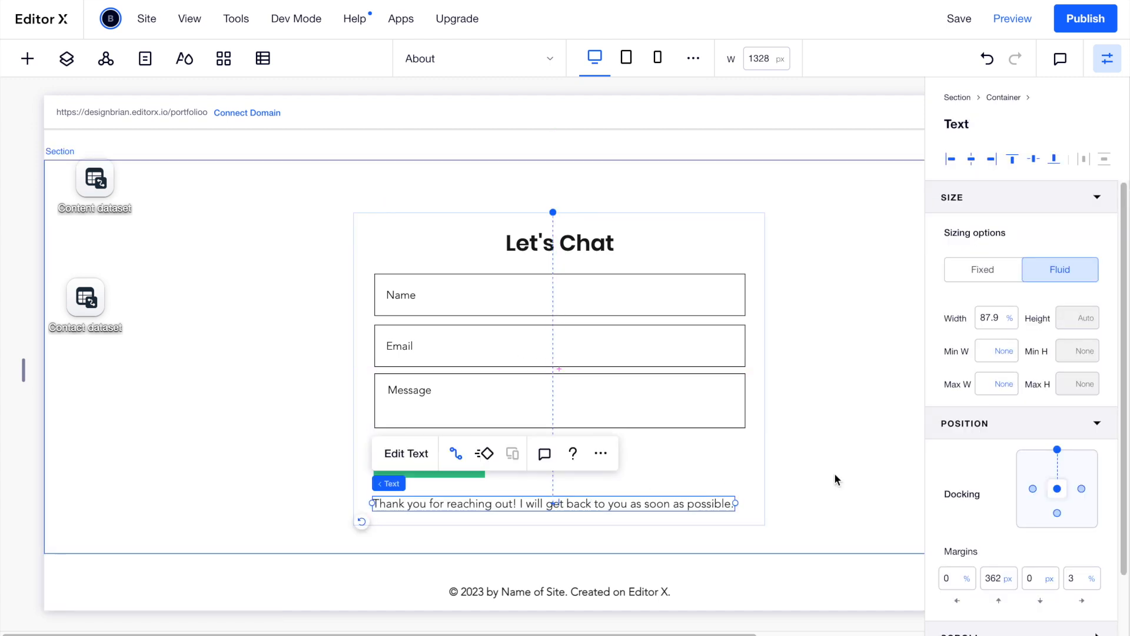
left_click(835, 474)
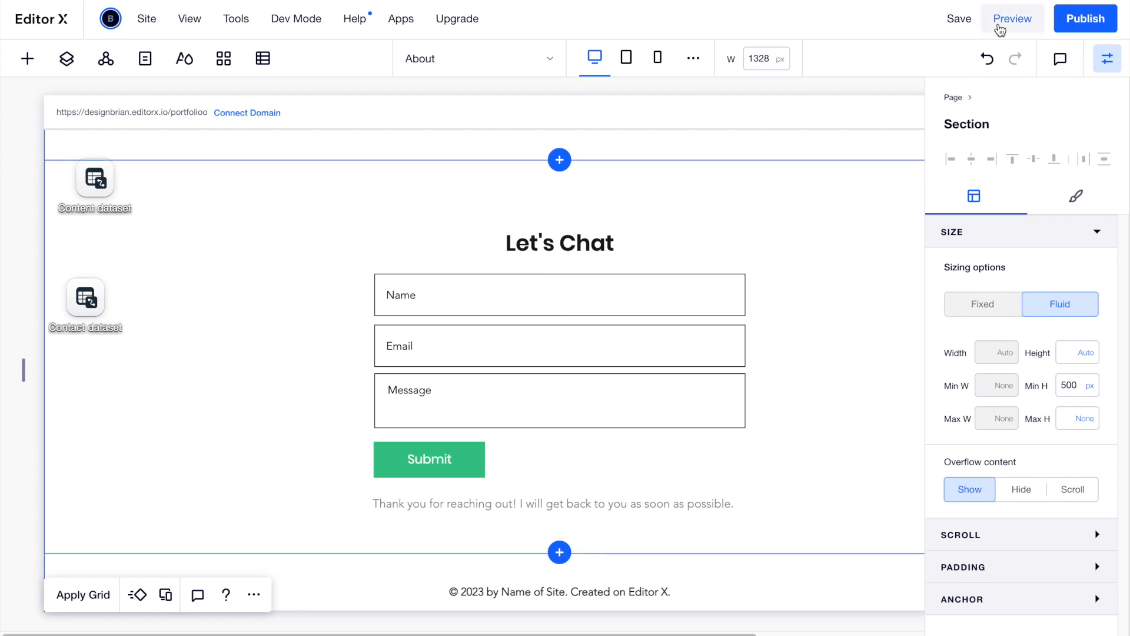
In preview, submit a test entry with a name, email and the message 'Hi', then return to editing.
left_click(1011, 19)
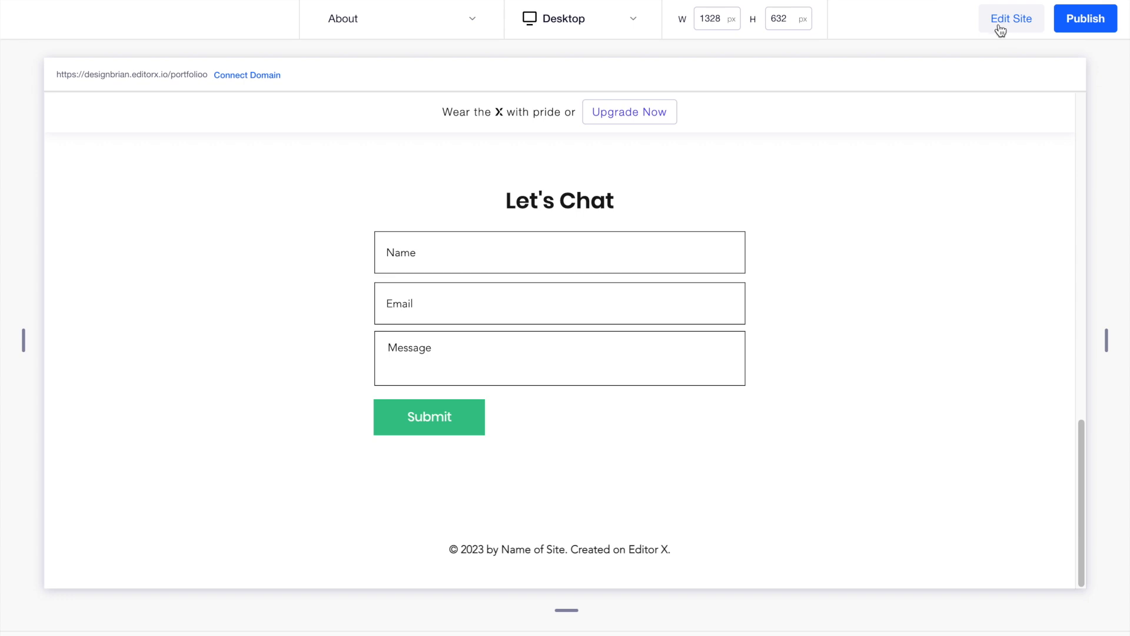
left_click(442, 268)
type("brian")
left_click(458, 306)
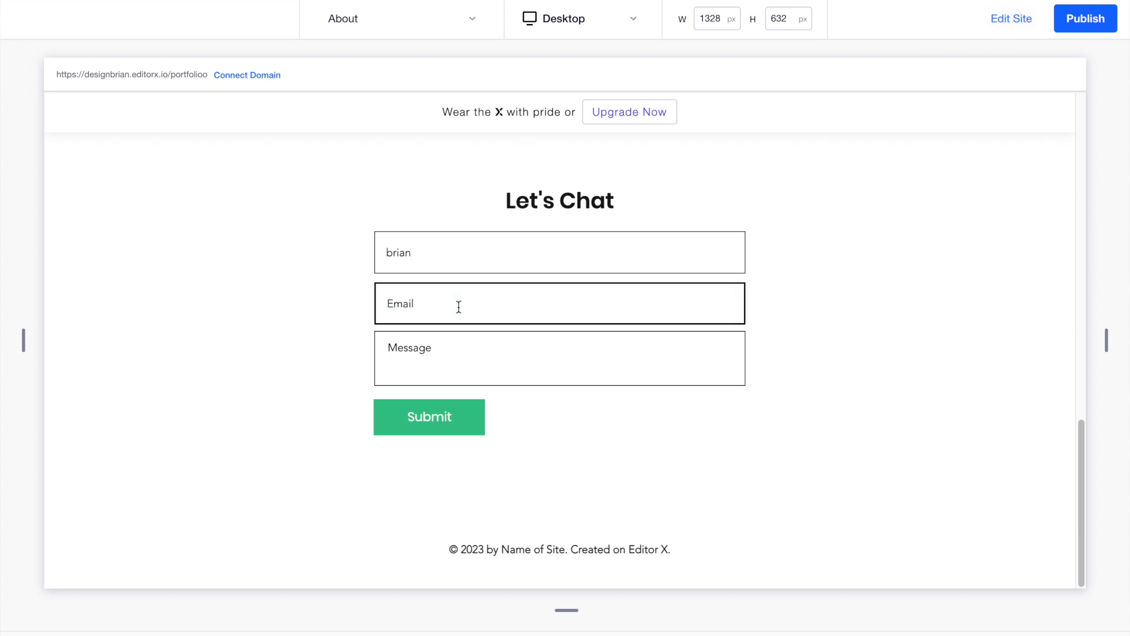
type("brian")
left_click(450, 346)
type("ello")
key("BackSpace")
key("BackSpace")
key("BackSpace")
key("BackSpace")
type("Hi")
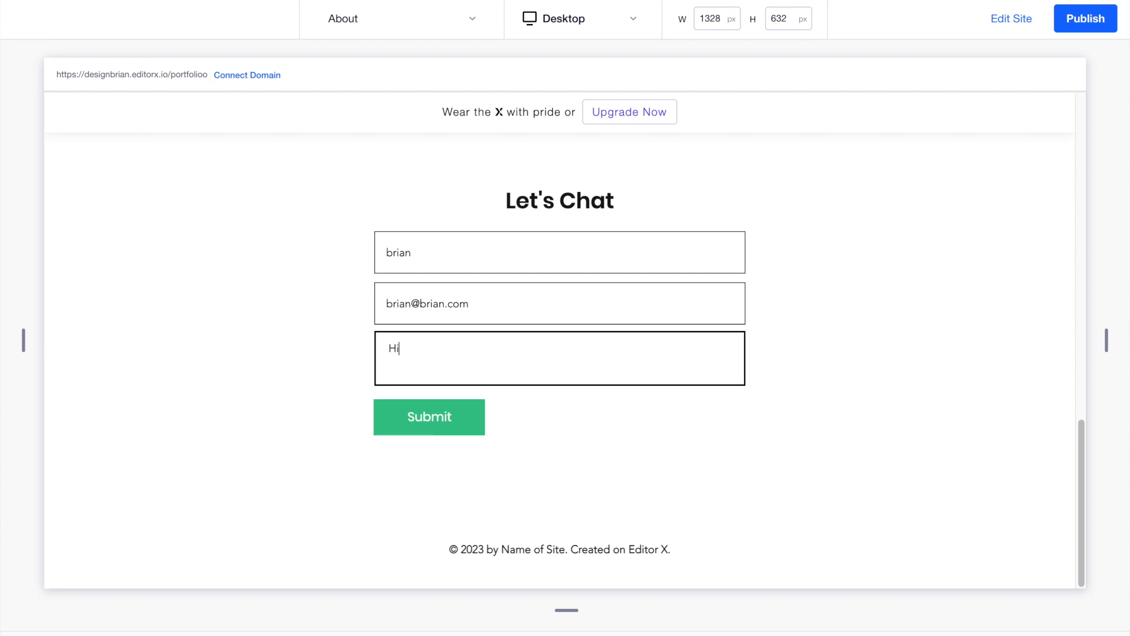
left_click(452, 421)
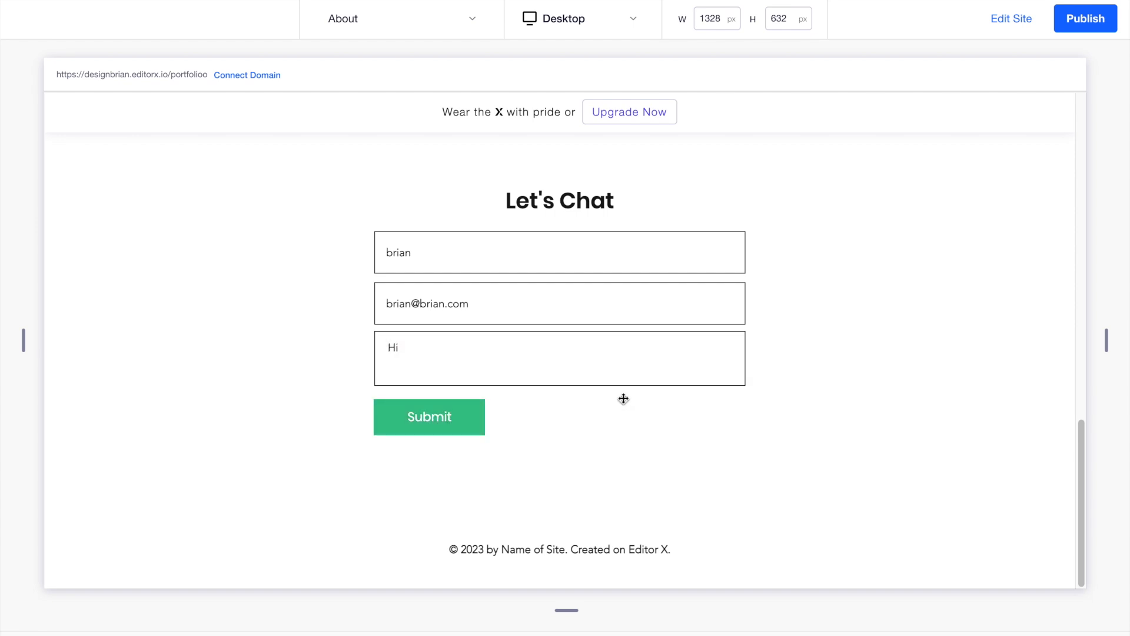
left_click(1016, 20)
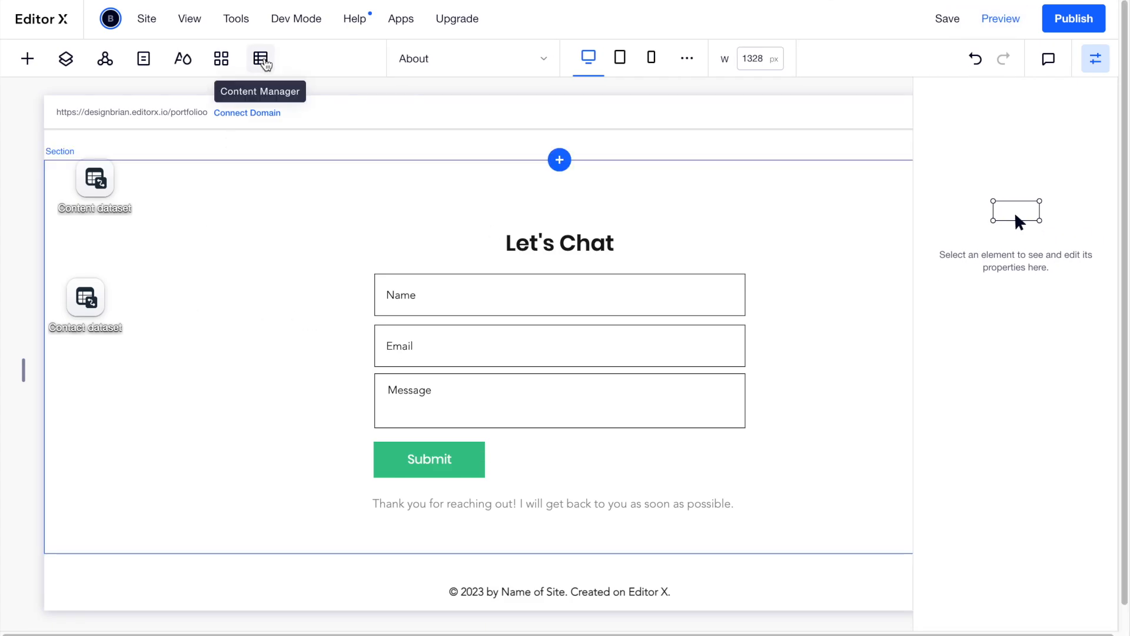
left_click(264, 62)
mouse_move(283, 147)
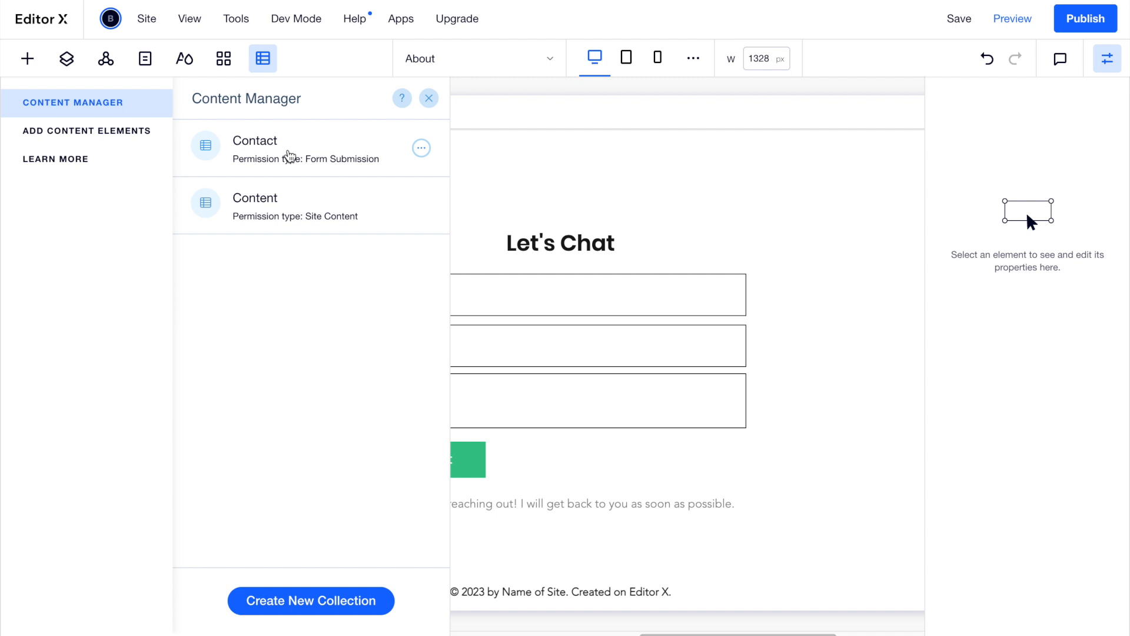
left_click(293, 151)
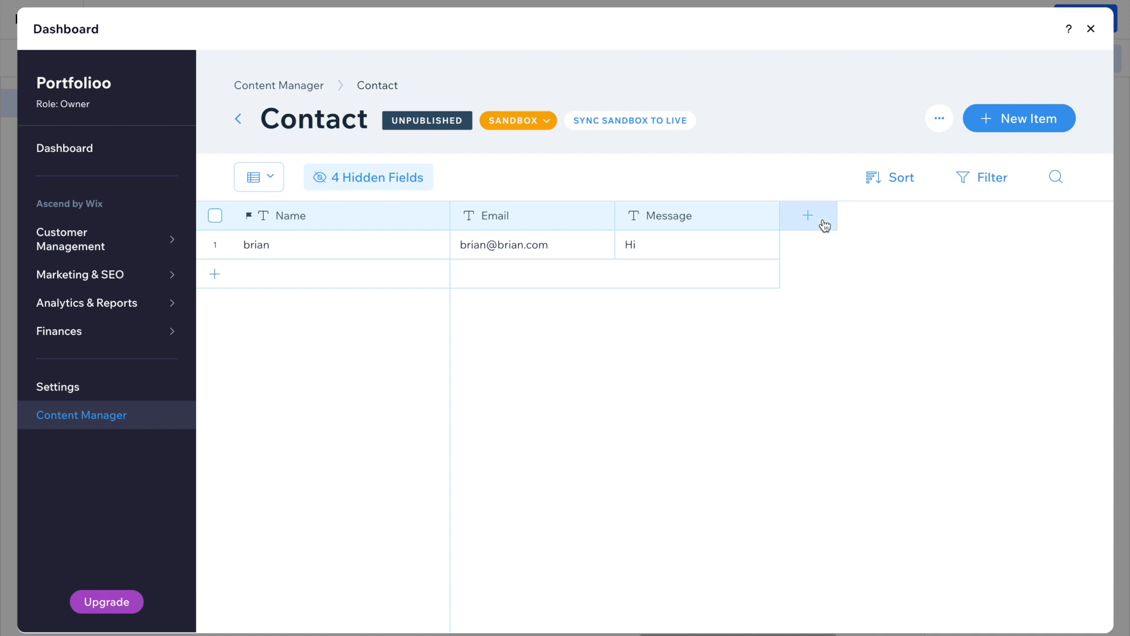
left_click(1091, 29)
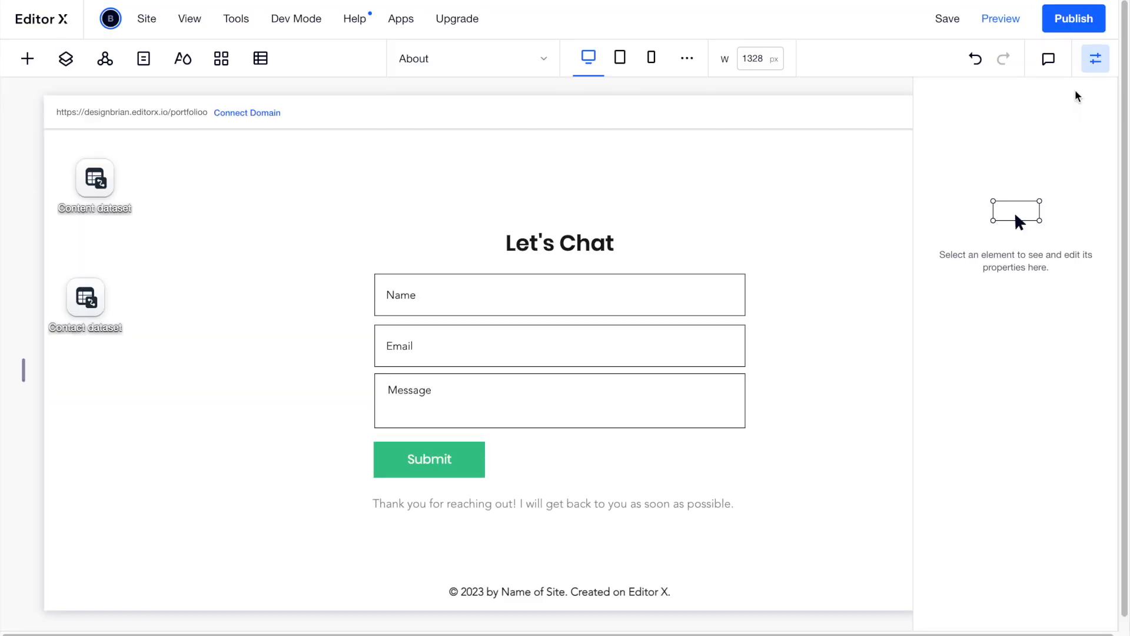
Replace the footer's 'Name of Site. Created on Editor X.' wording with the site owner's name.
left_click(1095, 57)
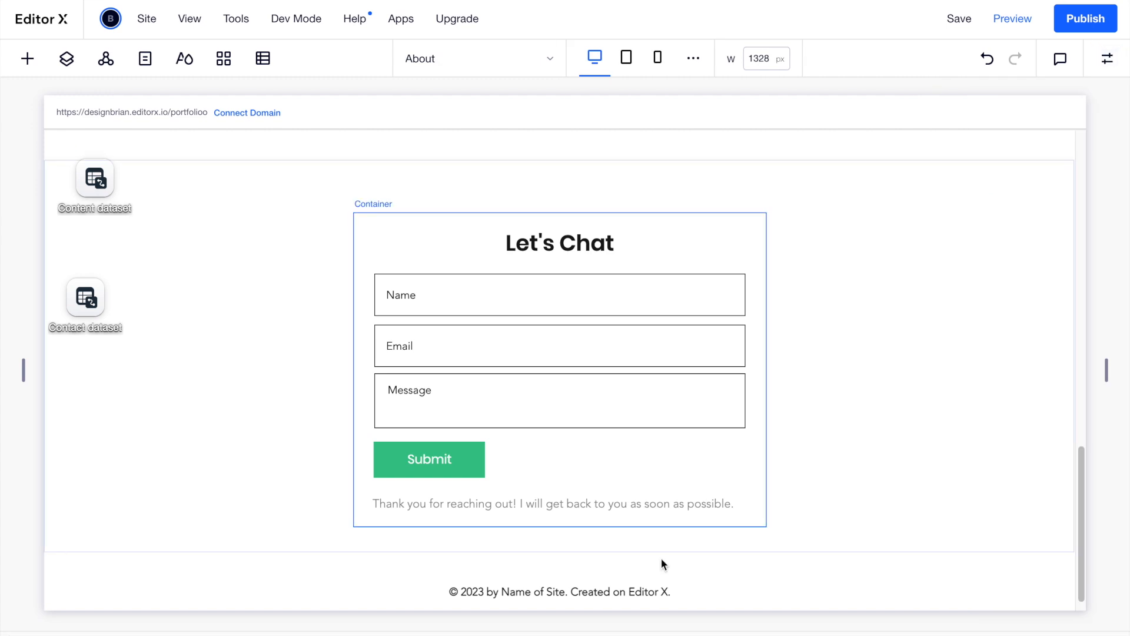
left_click(595, 597)
double_click(603, 593)
left_click(676, 592)
left_click_drag(501, 592, 672, 592)
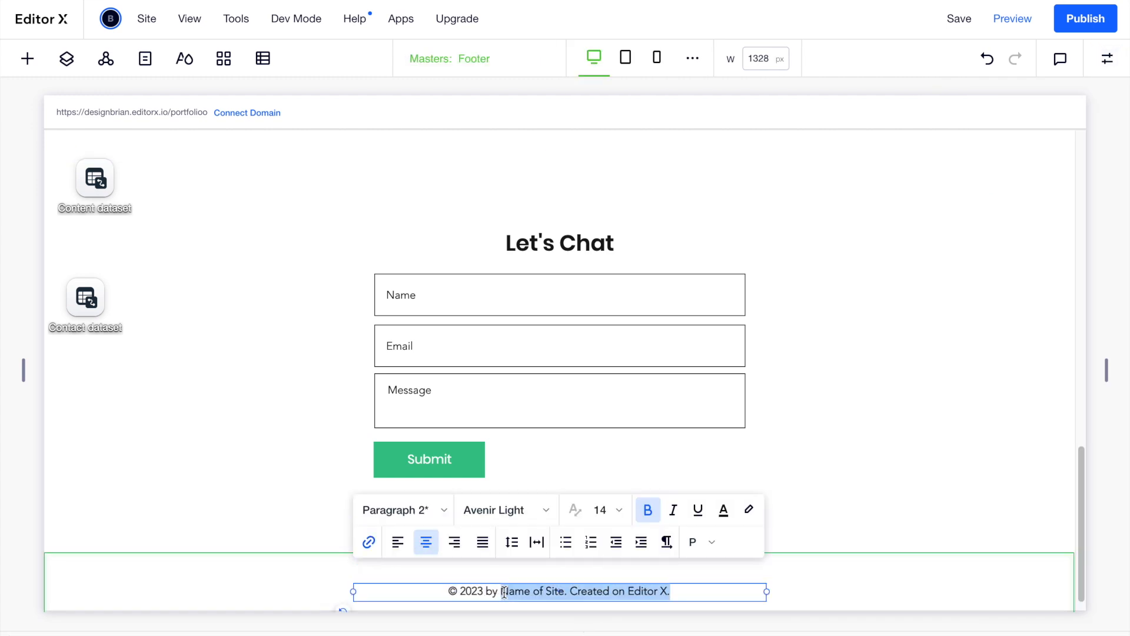
key("BackSpace")
type("Joe")
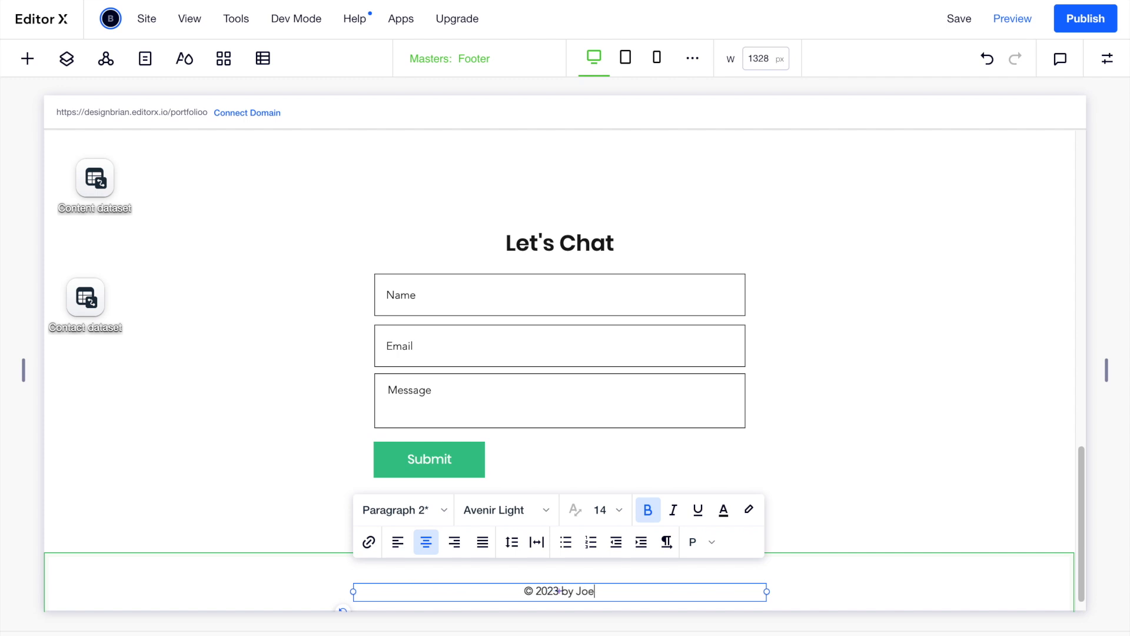
left_click(787, 422)
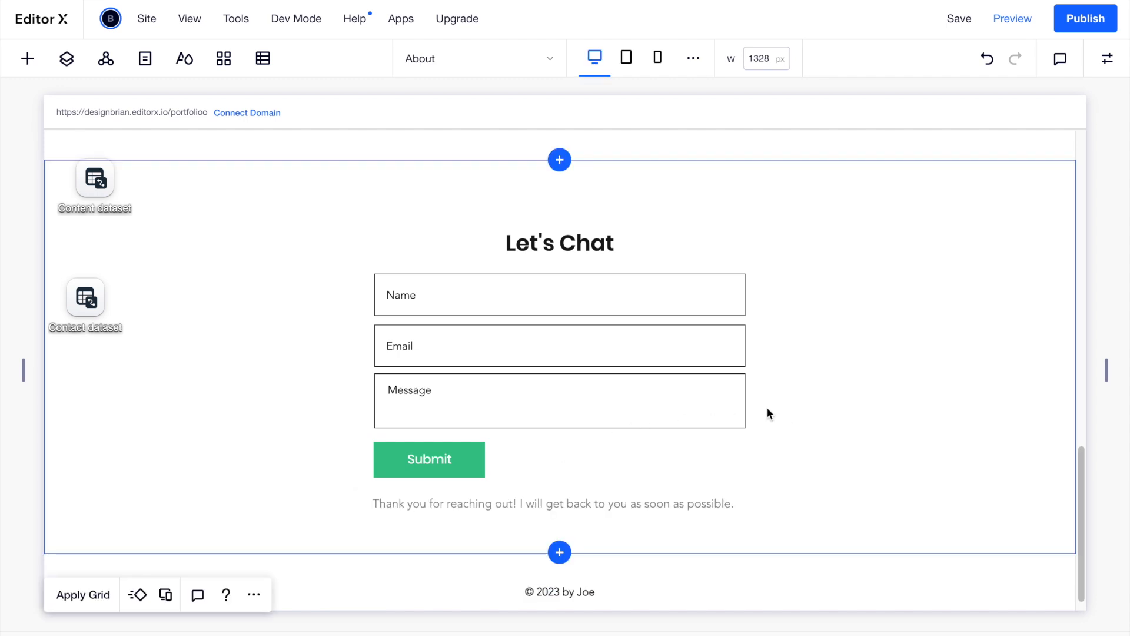
Preview the page again, then back in the editor select the header and show its settings.
scroll(768, 414, "up", 4)
scroll(768, 407, "up", 4)
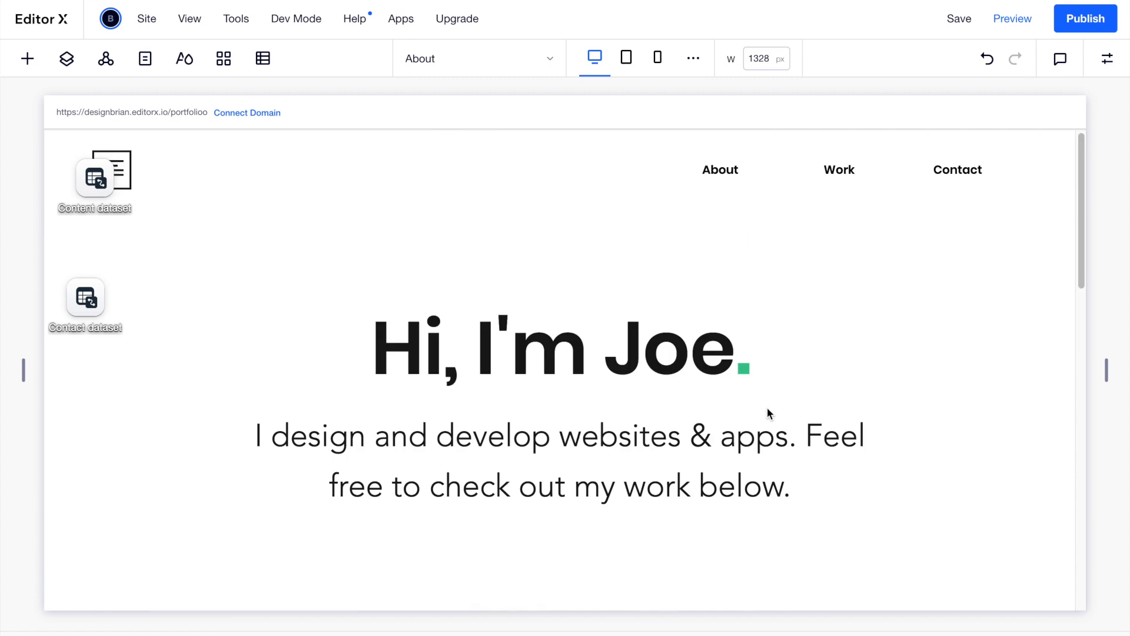
left_click(646, 186)
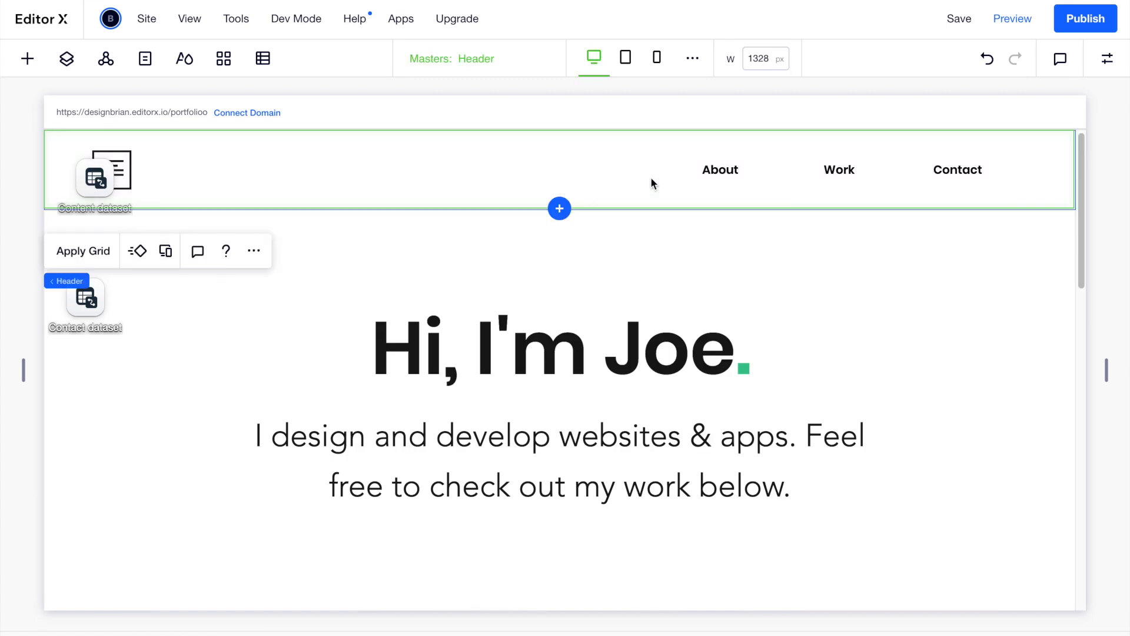
left_click(1008, 25)
scroll(828, 359, "down", 3)
scroll(828, 359, "up", 2)
scroll(828, 360, "down", 2)
scroll(828, 355, "up", 3)
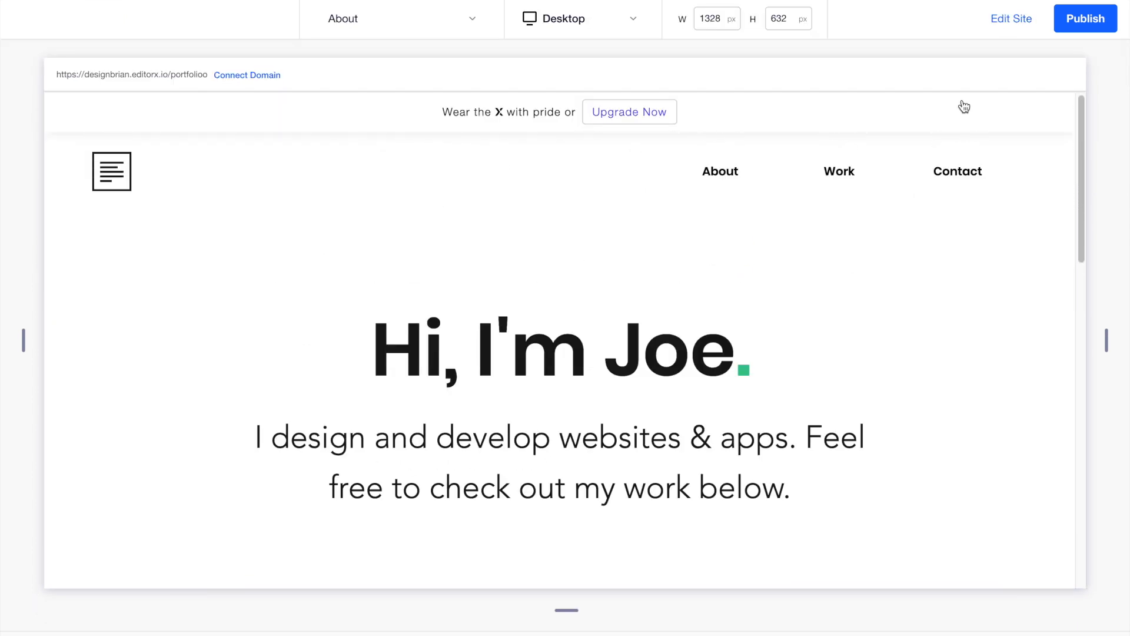
left_click(1000, 23)
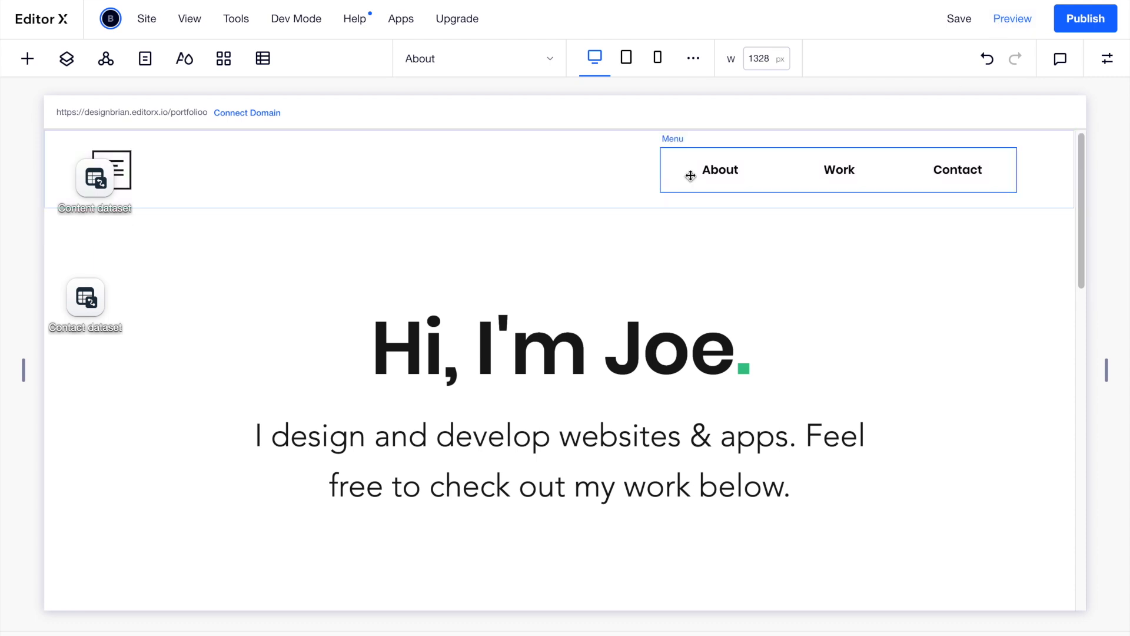
left_click(607, 180)
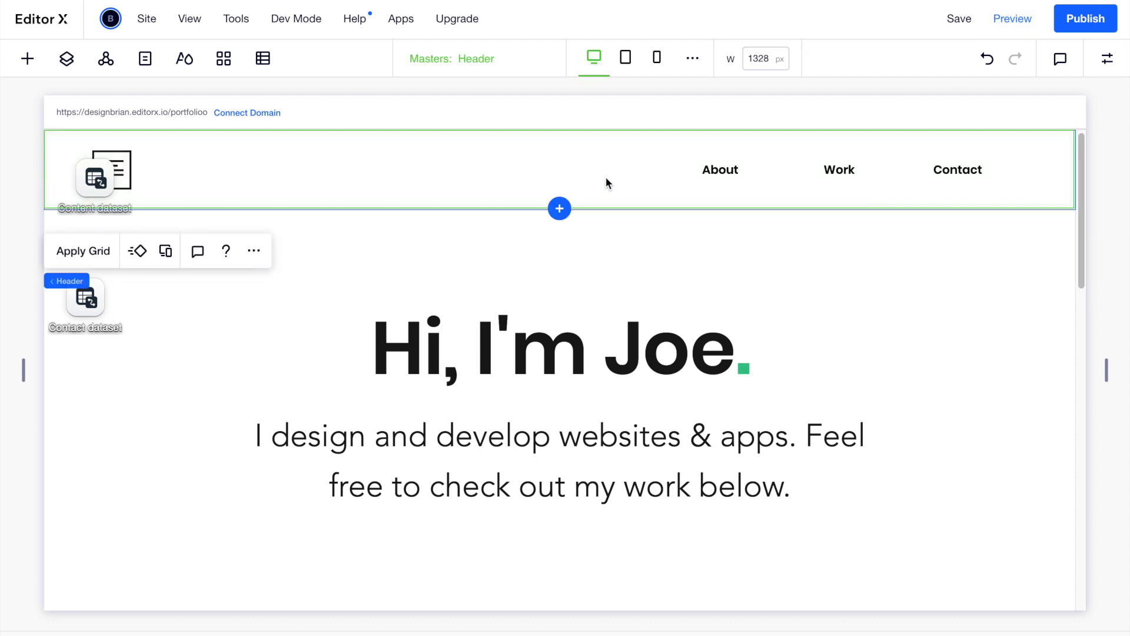
left_click(1110, 65)
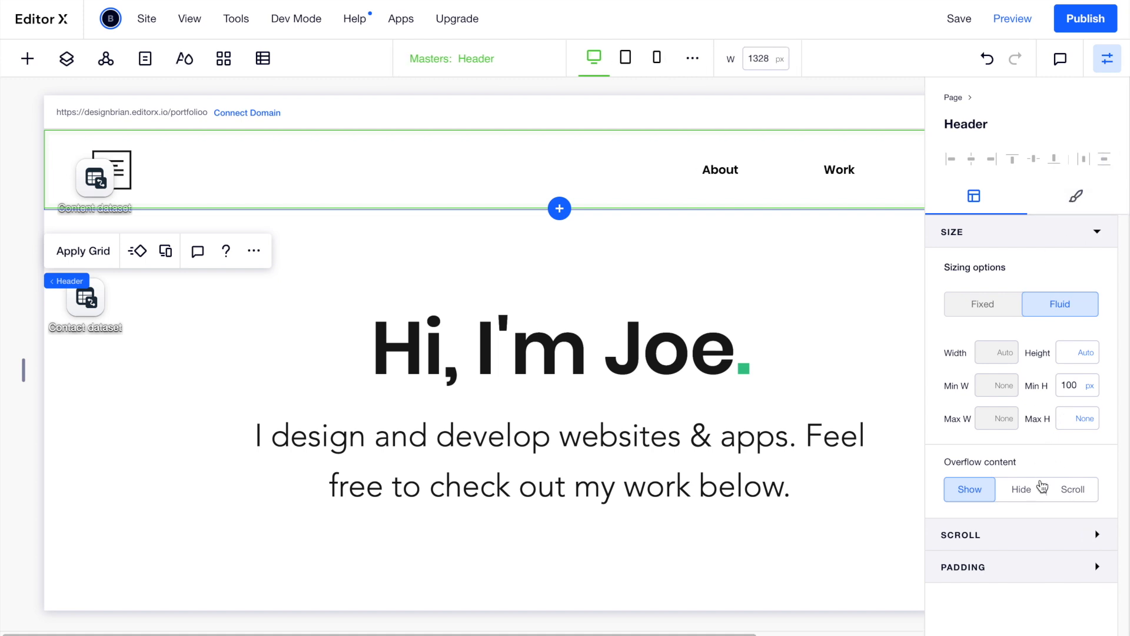
Set the header's scroll effect to Fixed and preview the pinned header.
left_click(1026, 541)
left_click(1044, 576)
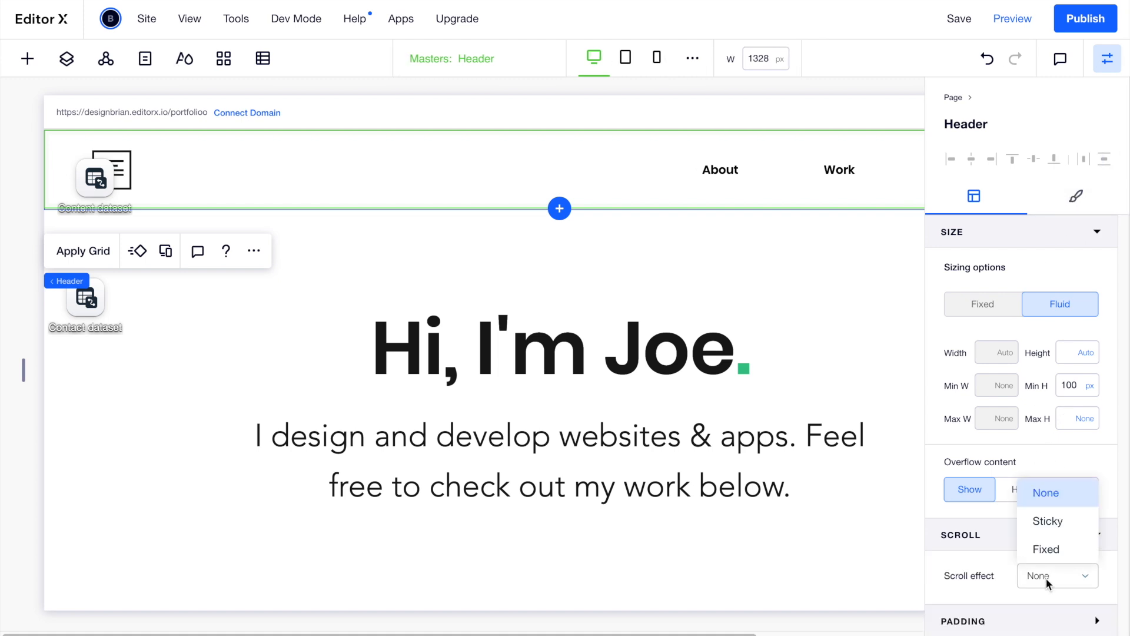
left_click(1052, 547)
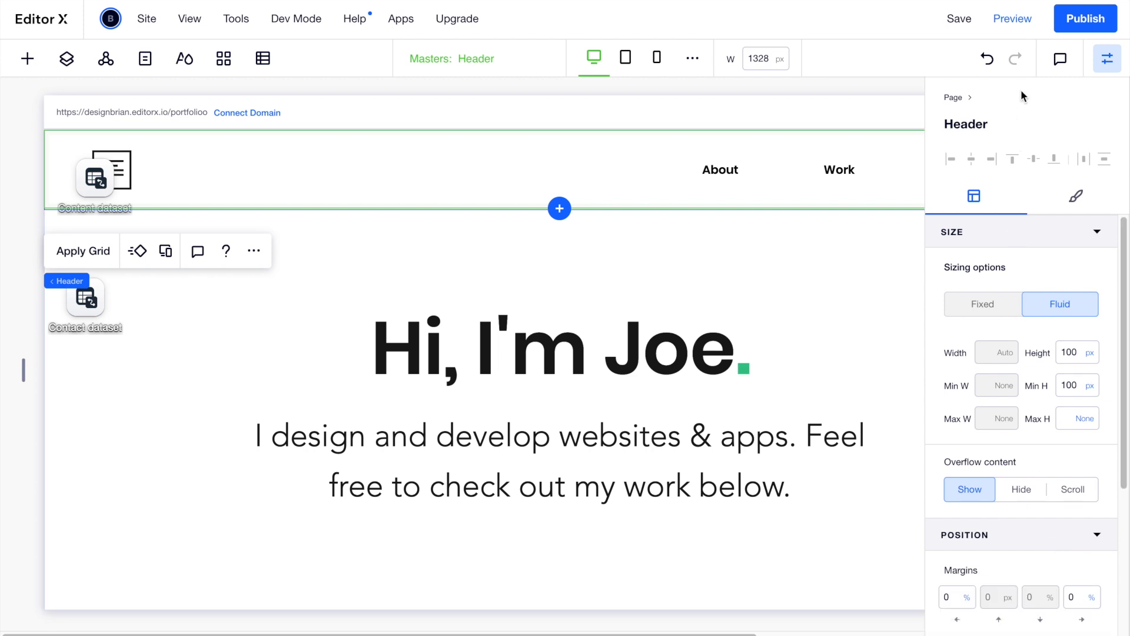
scroll(1067, 423, "down", 4)
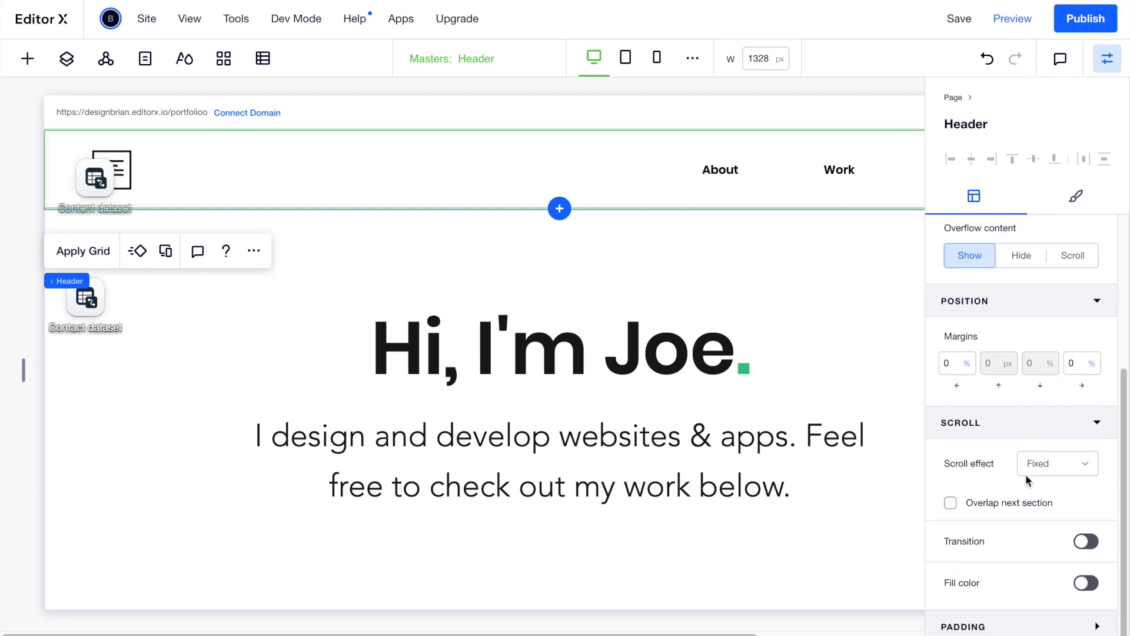
left_click(1013, 22)
left_click(1105, 59)
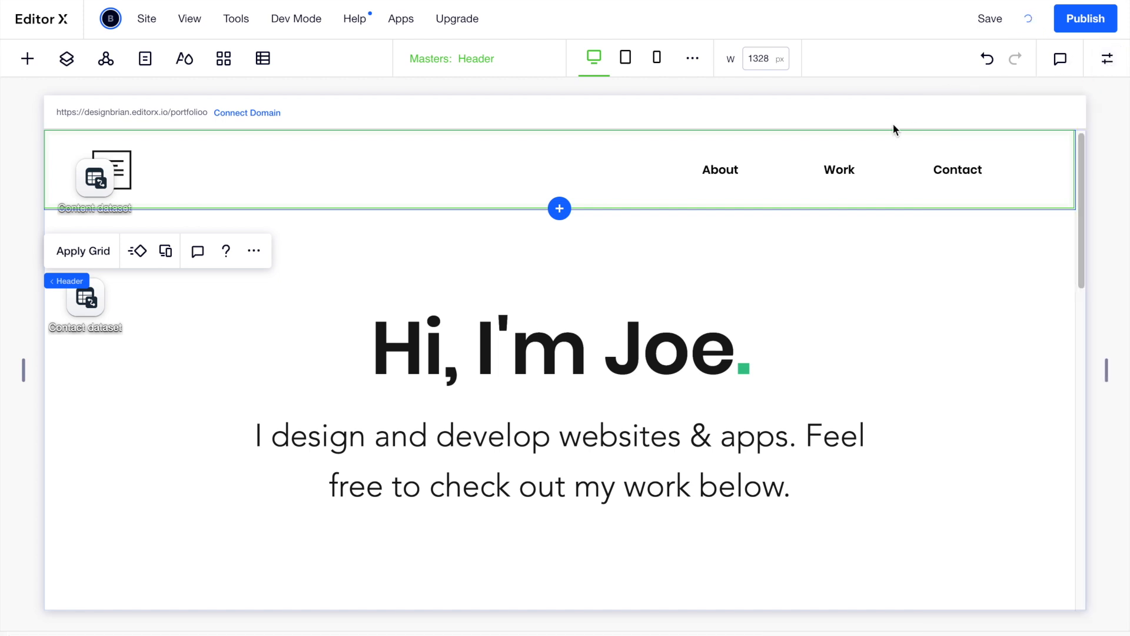
scroll(872, 323, "down", 10)
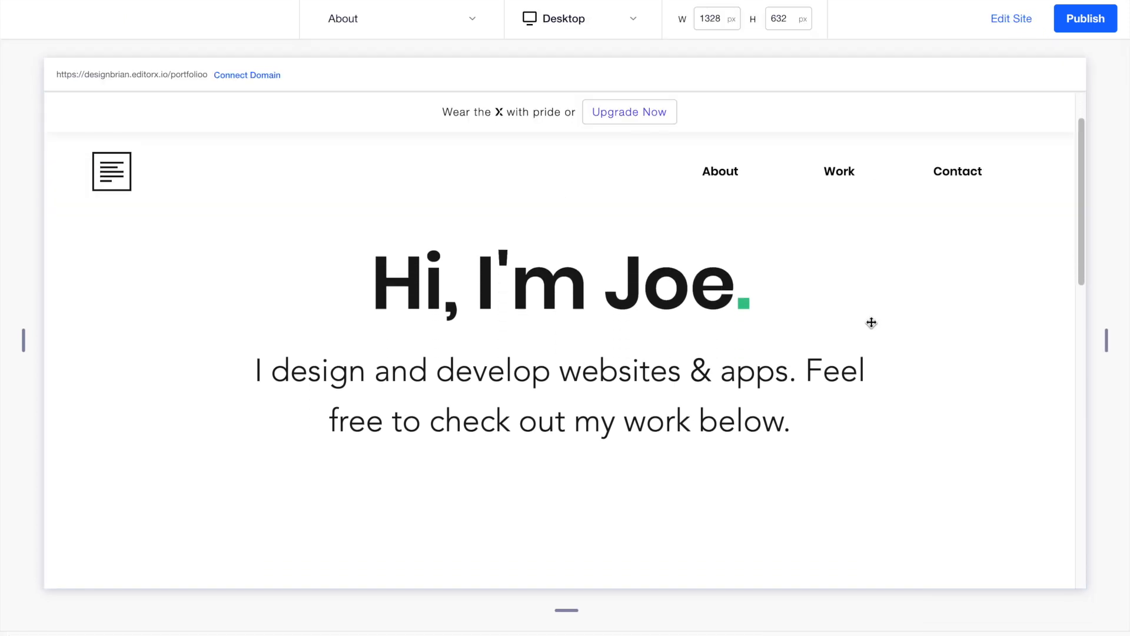
scroll(871, 323, "up", 3)
scroll(871, 323, "up", 7)
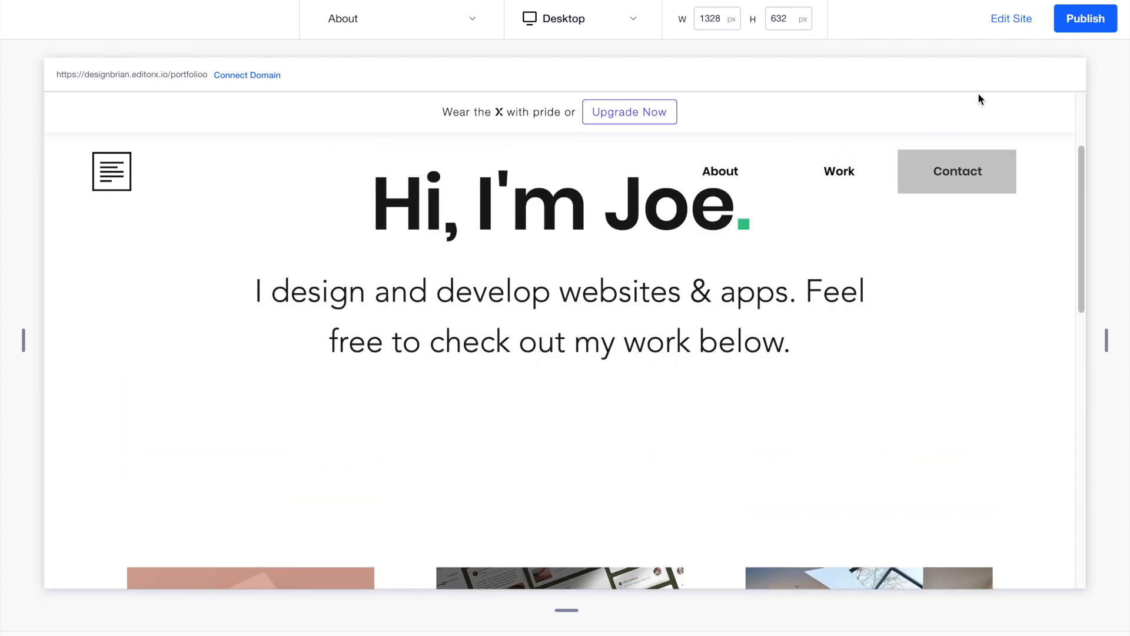
left_click(1010, 19)
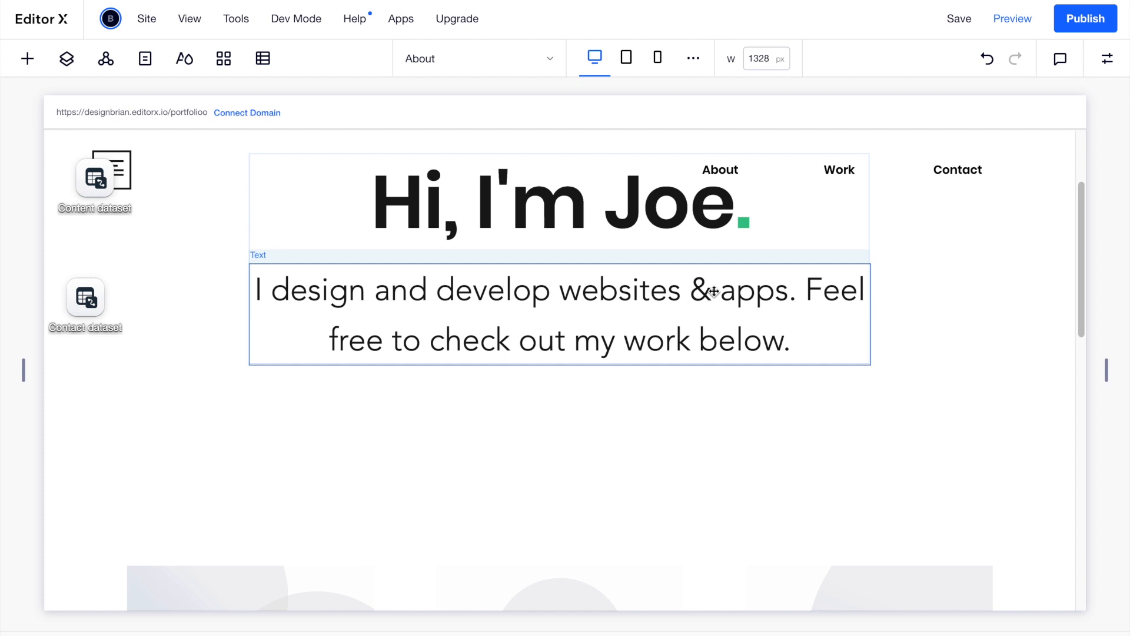
Add an anchor to the hero section and start naming it About.
left_click(207, 333)
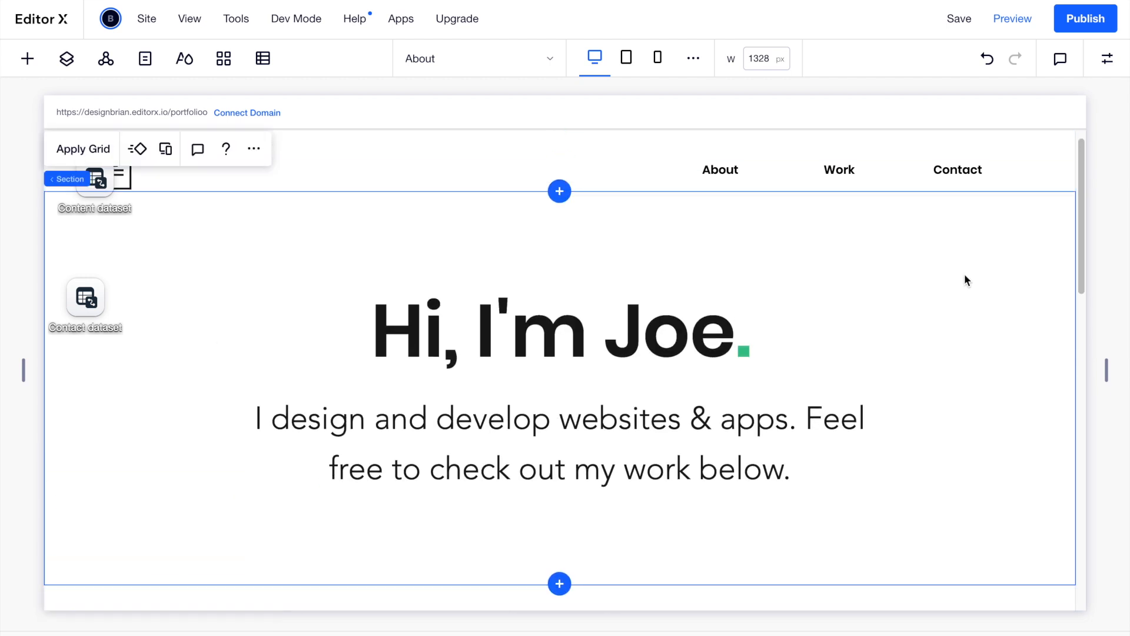
left_click(1115, 58)
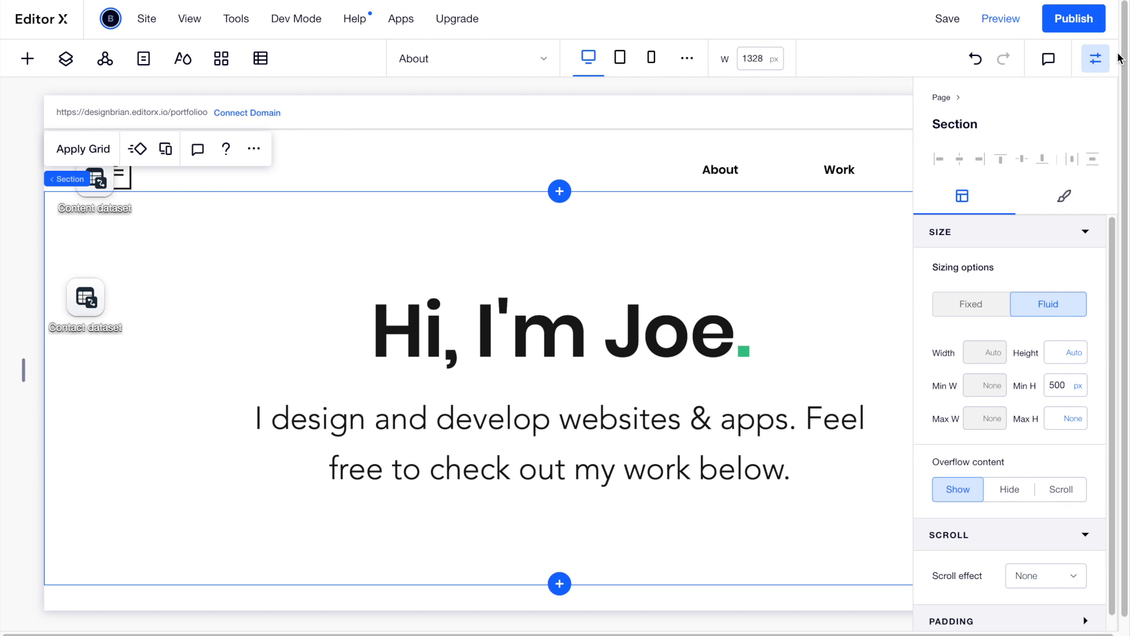
scroll(1001, 365, "down", 1)
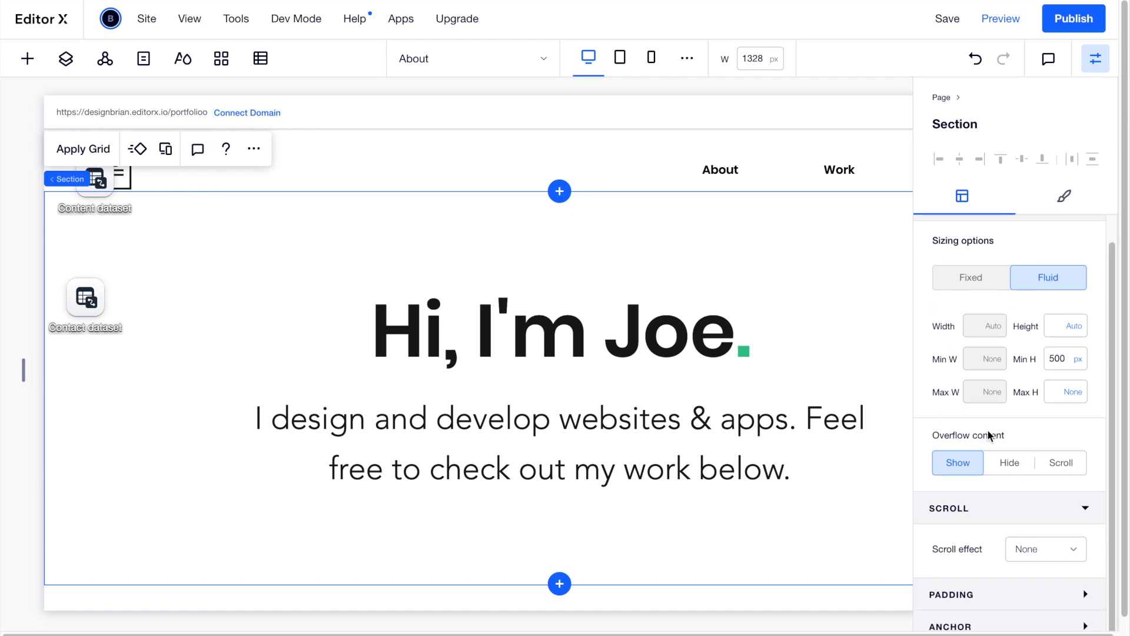
left_click(973, 628)
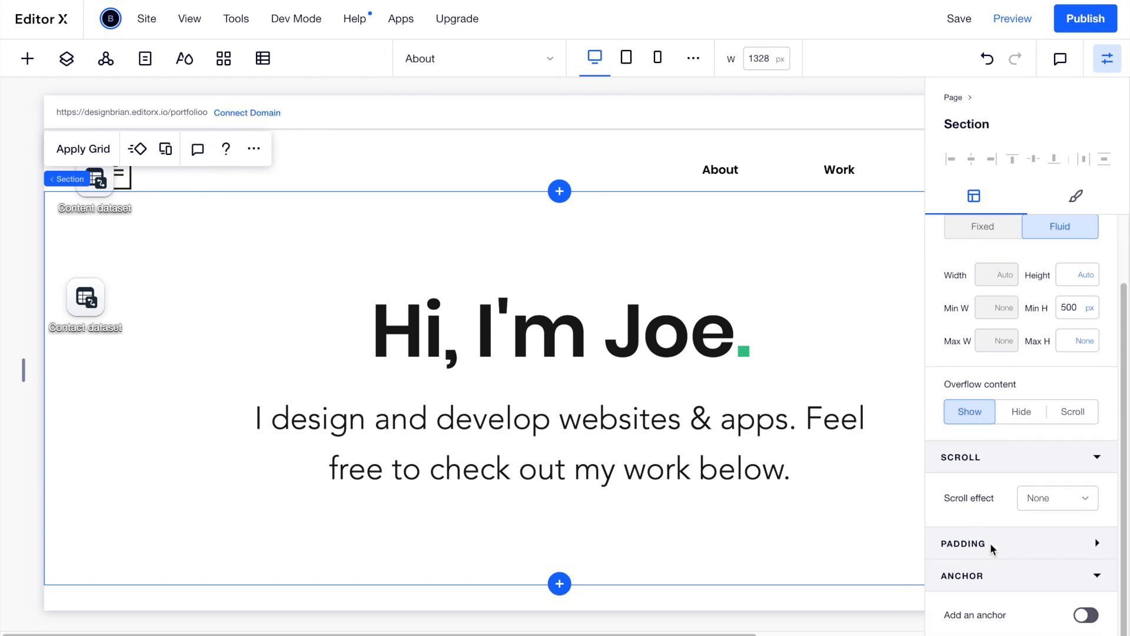
left_click(1086, 623)
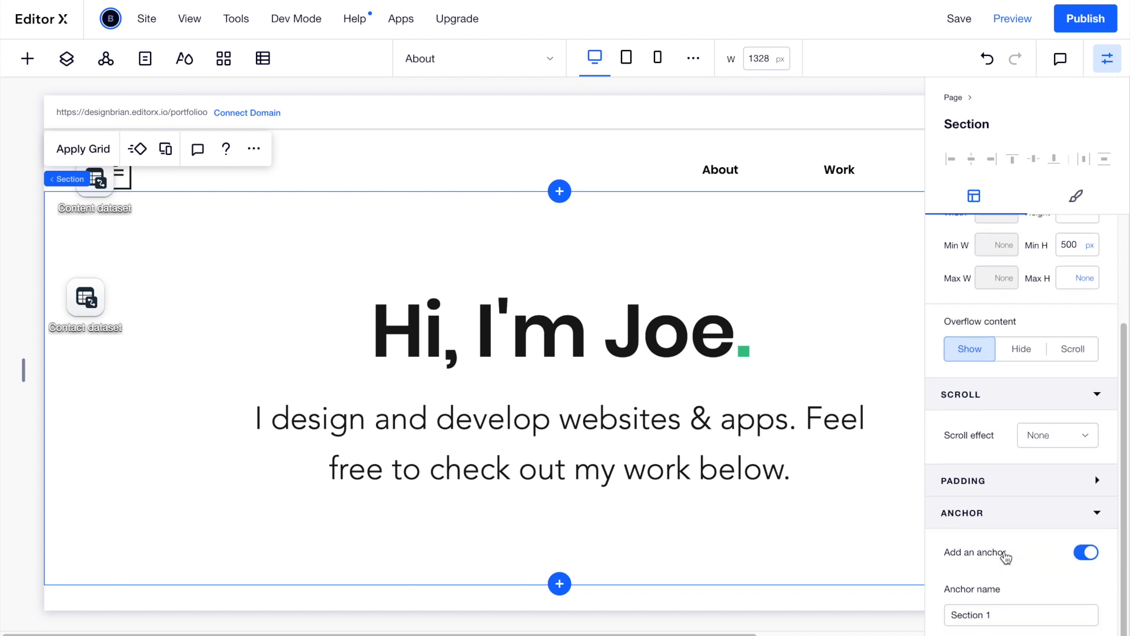
left_click(1003, 610)
type("About")
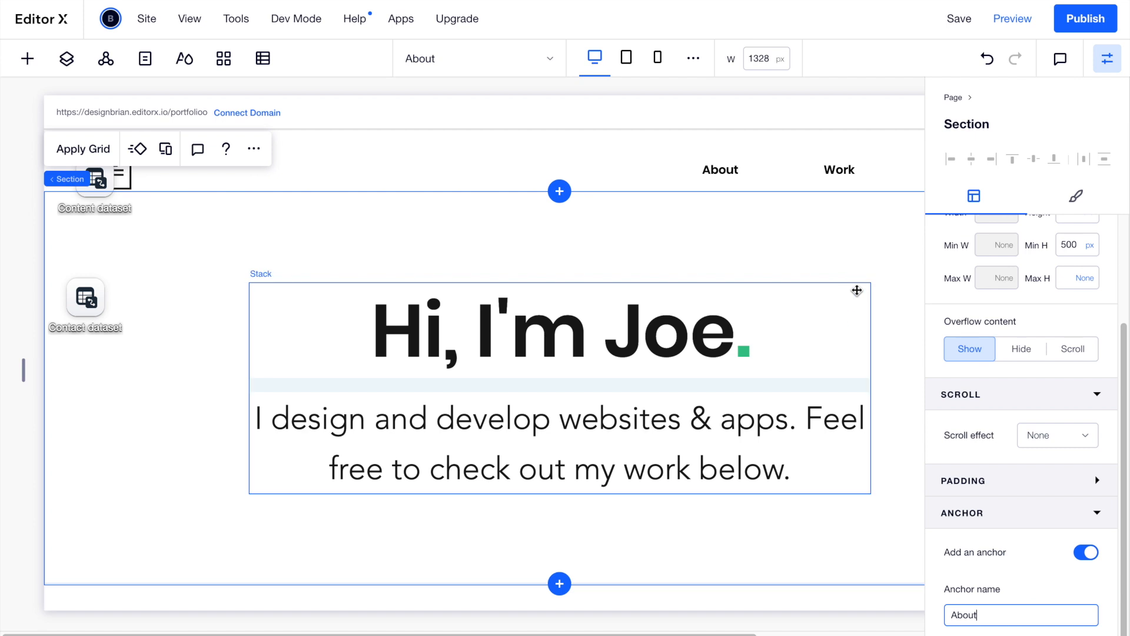
Add an anchor named Work to the projects section.
scroll(875, 287, "down", 5)
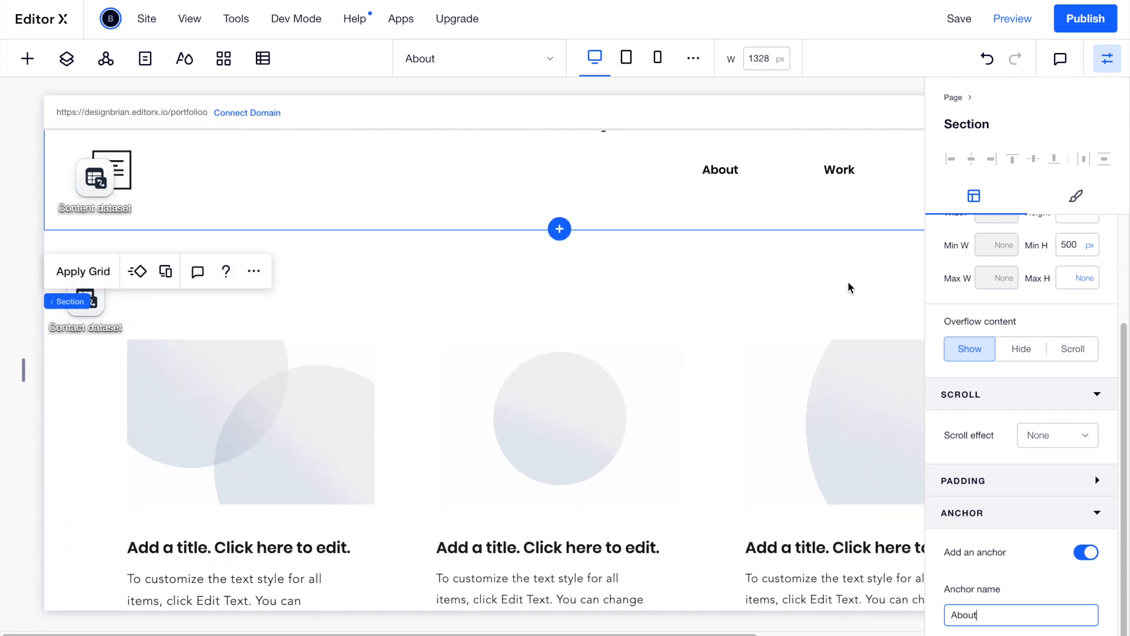
left_click(796, 279)
mouse_move(988, 383)
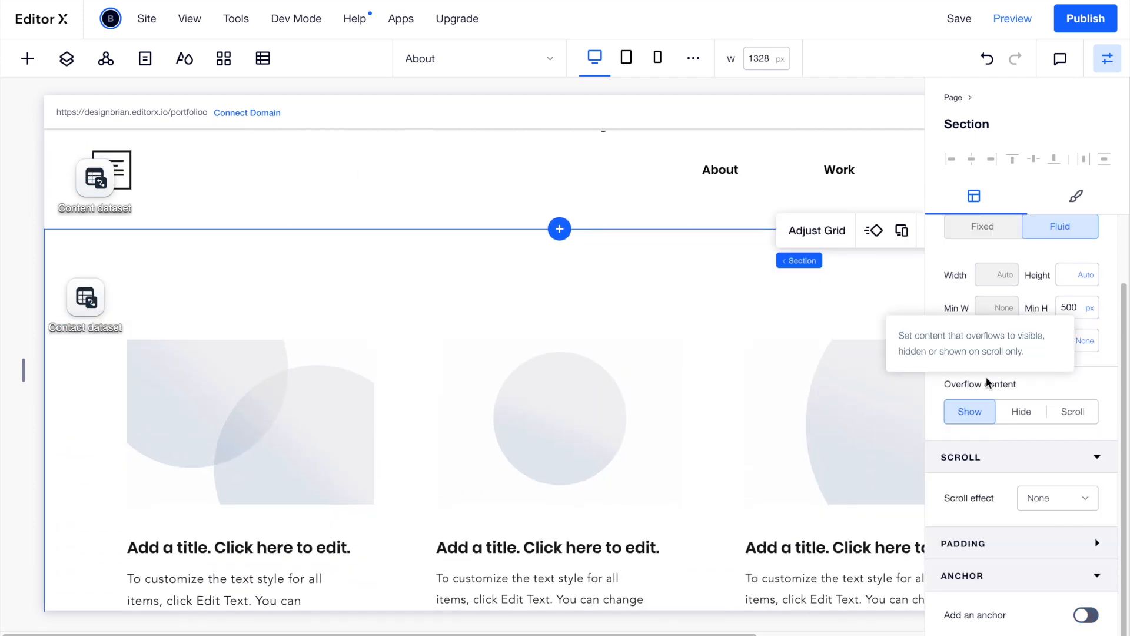
left_click(1086, 615)
left_click(1038, 613)
type("Work")
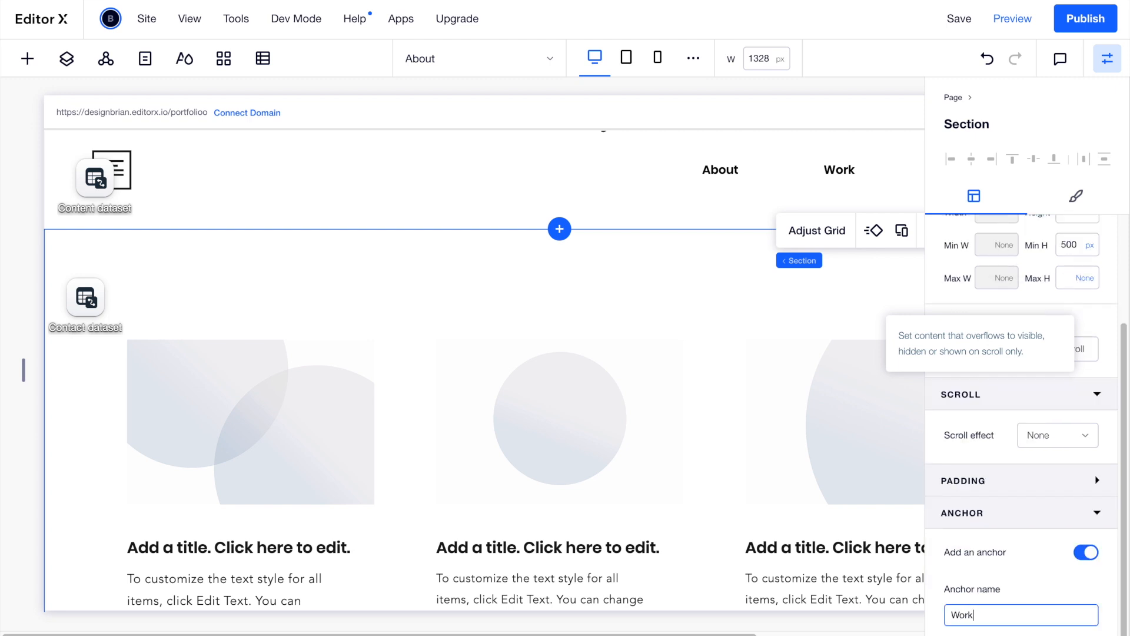
left_click(724, 468)
Add an anchor named Contact to the contact form section.
scroll(725, 468, "down", 5)
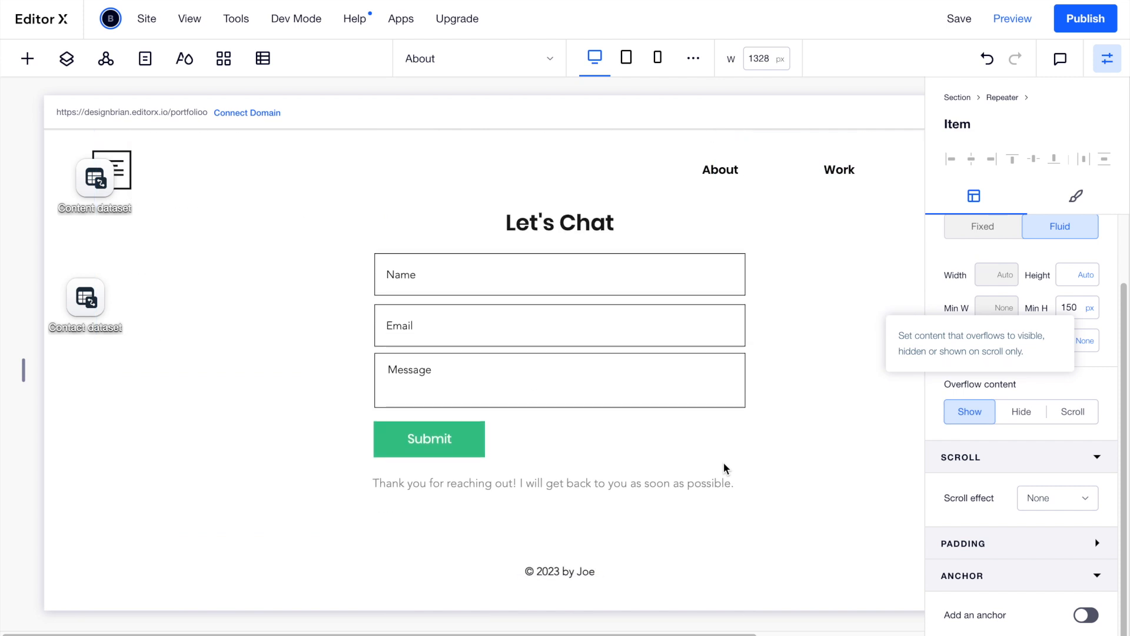
left_click(836, 407)
left_click(1087, 615)
left_click(999, 618)
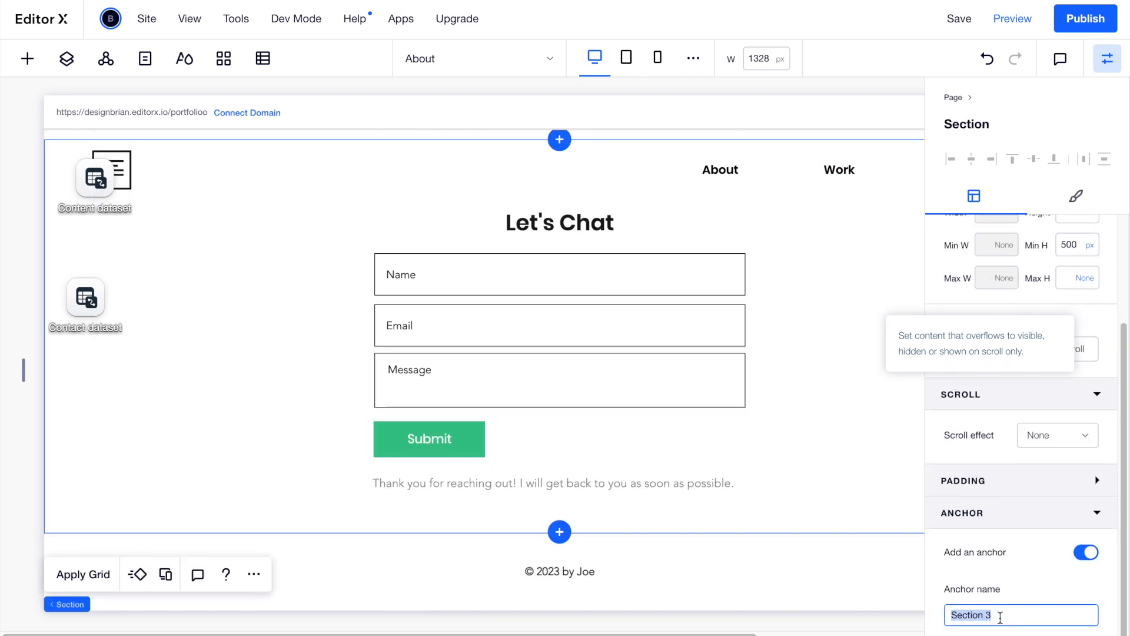
type("Cont")
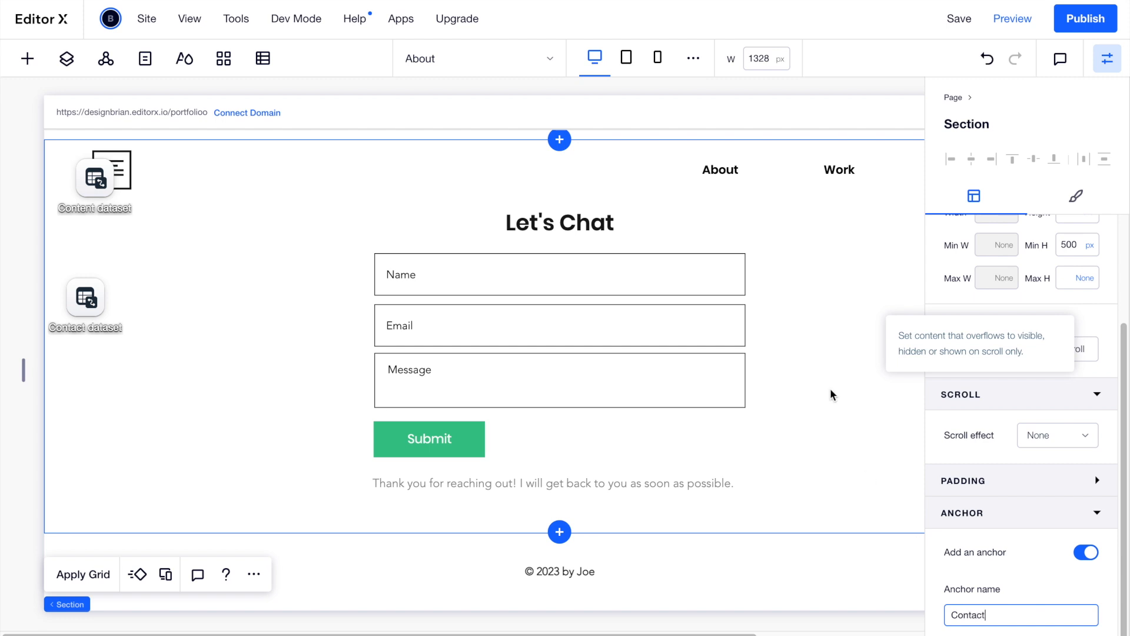
type("act")
left_click(1108, 58)
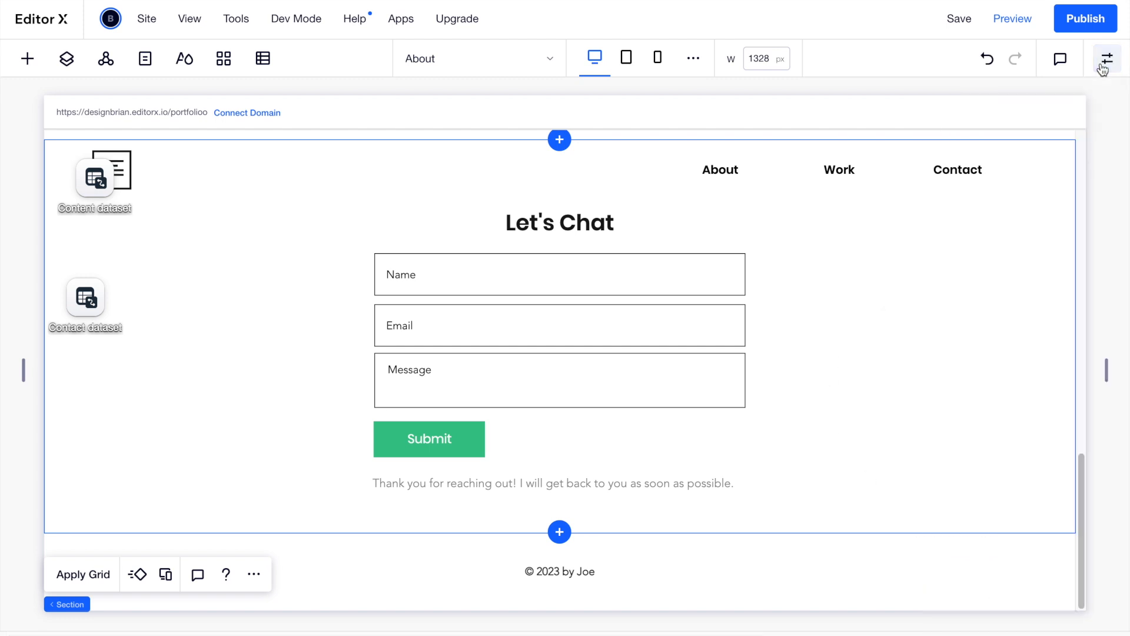
Try linking the About menu item to a page anchor, closing the anchor list without choosing one.
left_click(743, 168)
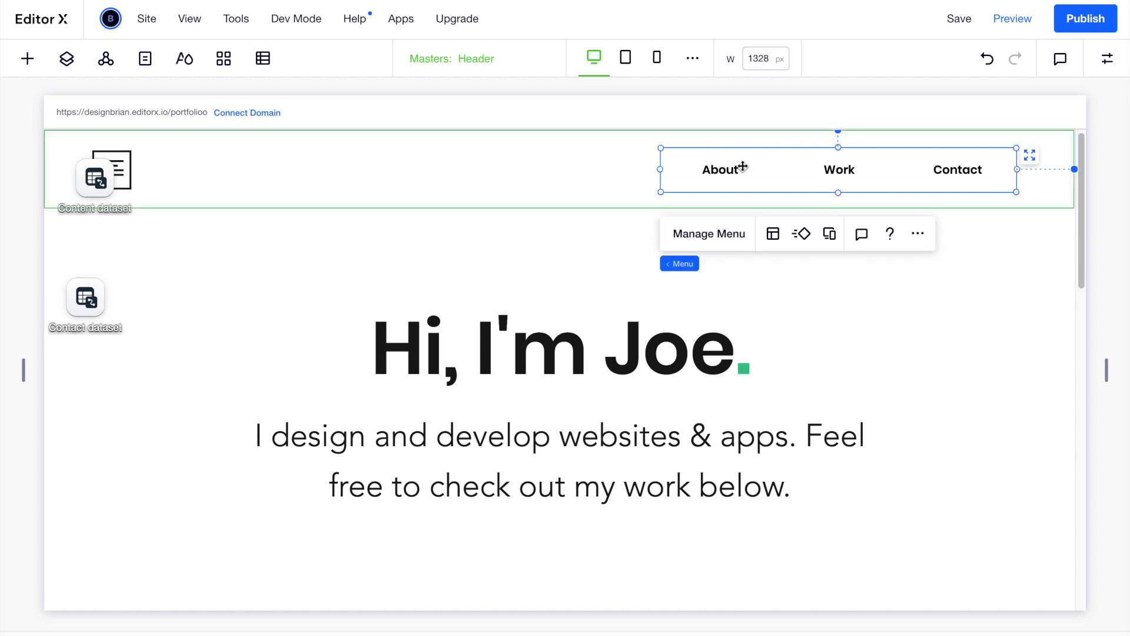
left_click(725, 236)
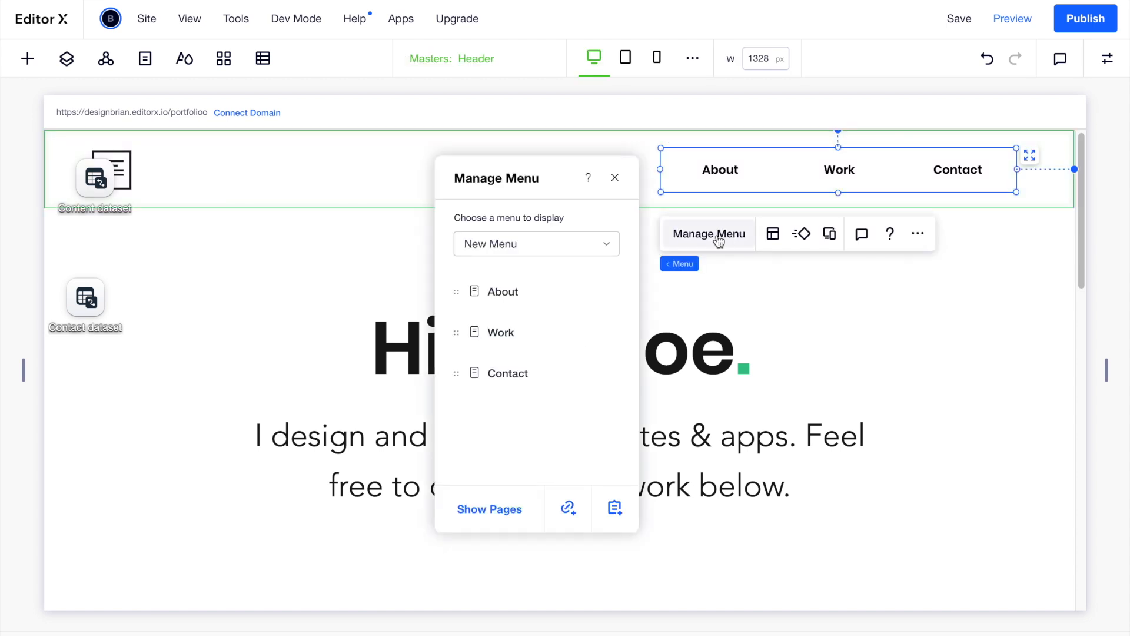
left_click(600, 295)
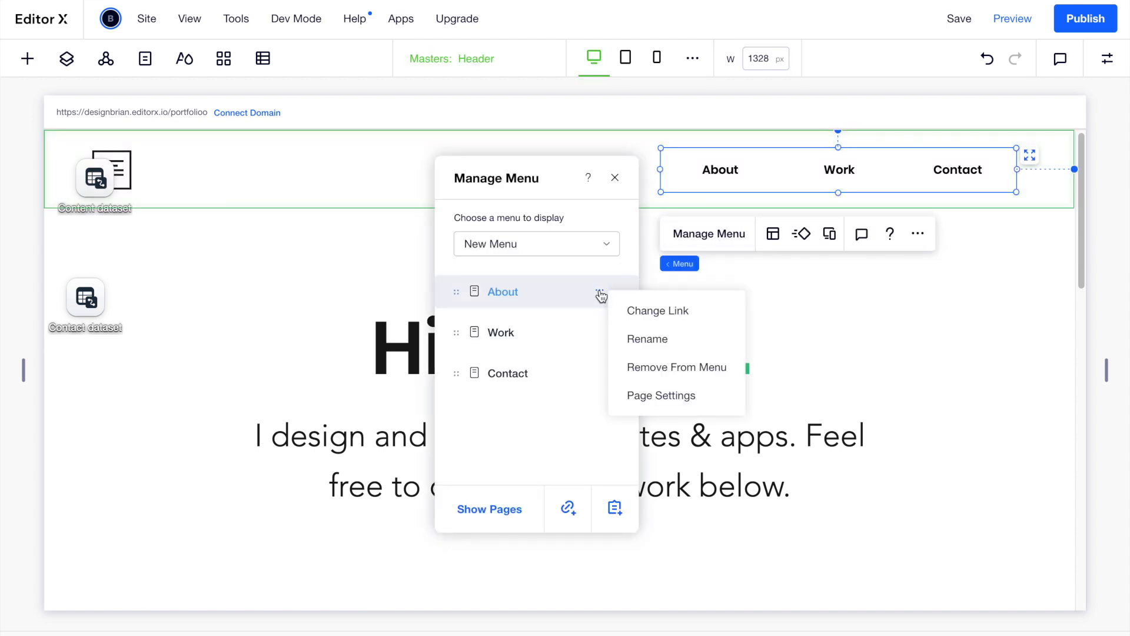
left_click(643, 312)
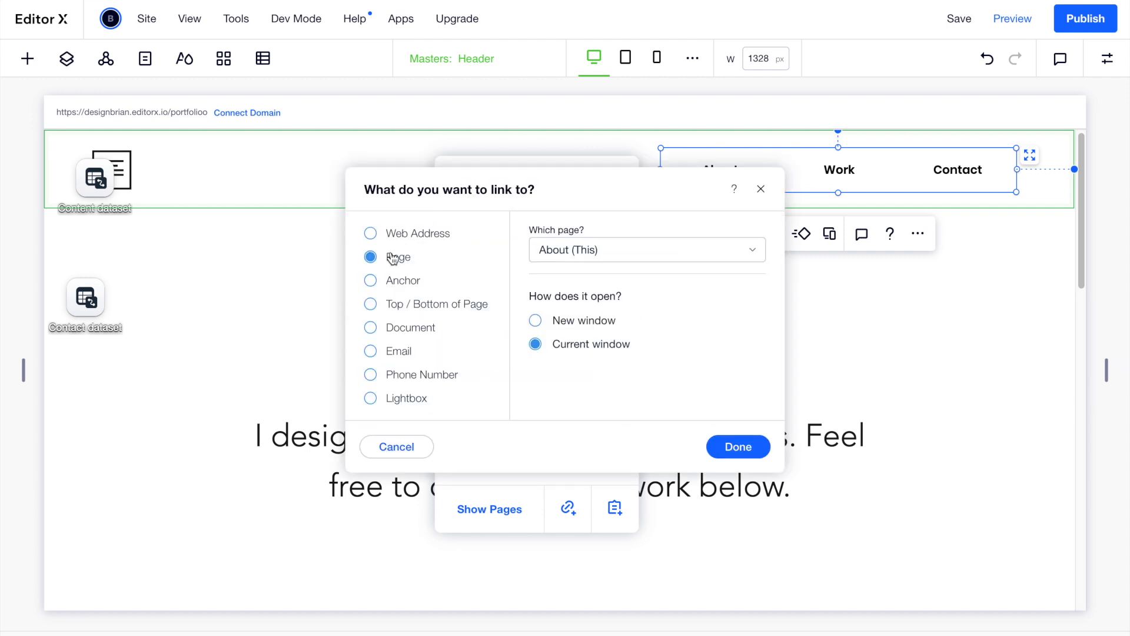
left_click(390, 283)
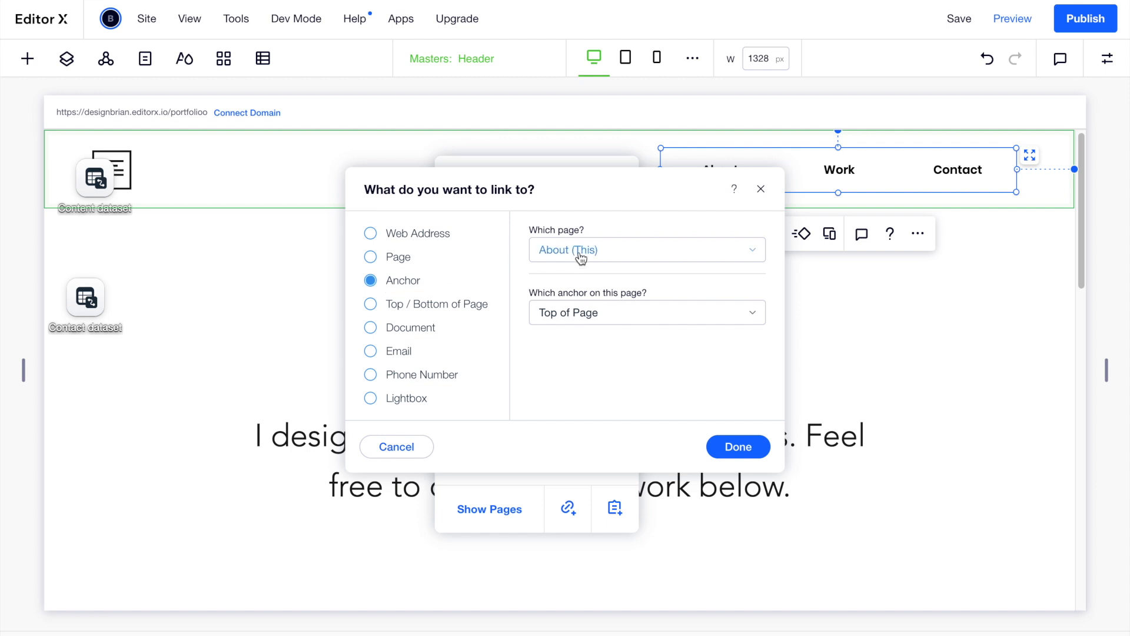
left_click(618, 312)
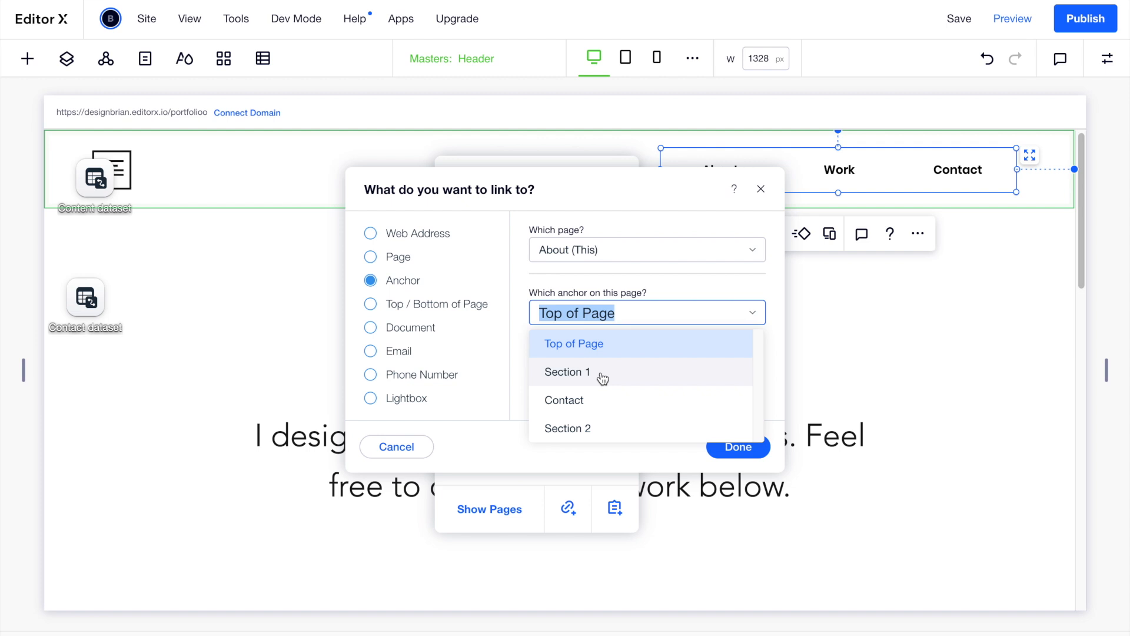
left_click(731, 271)
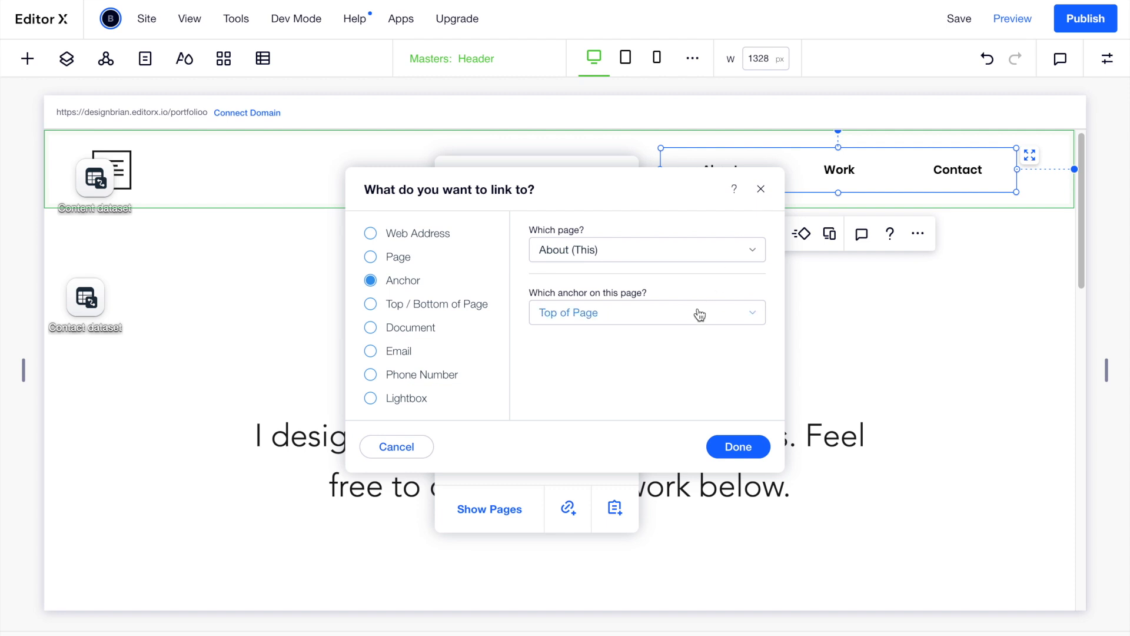
left_click(697, 313)
left_click(761, 190)
left_click(760, 189)
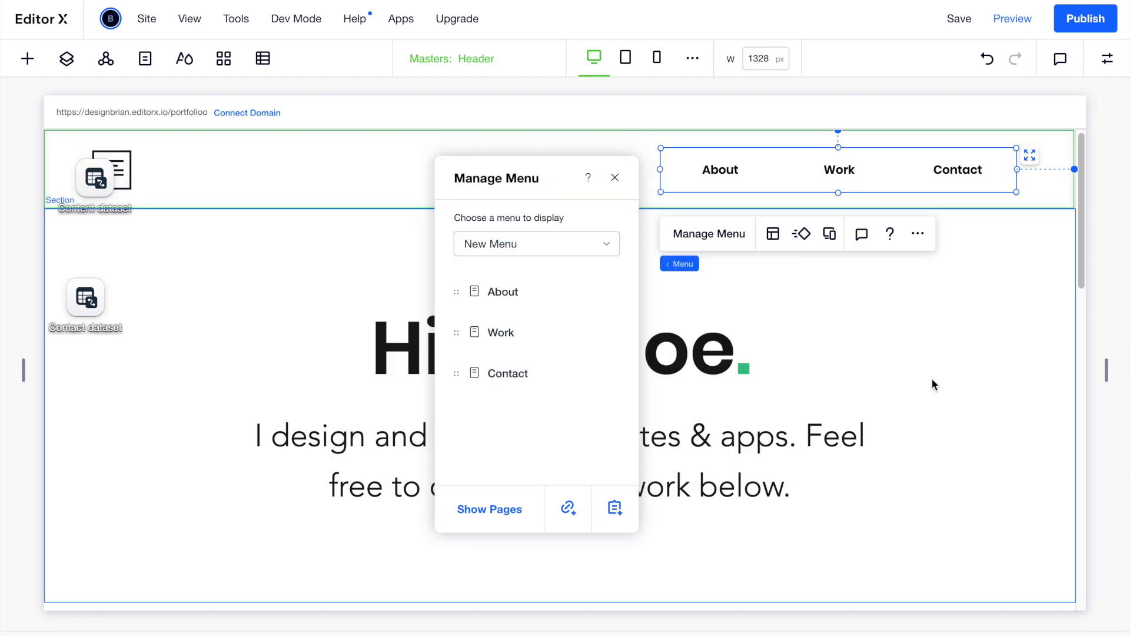
Rename the hero section's anchor from Section 1 to About.
left_click(944, 374)
left_click(1107, 58)
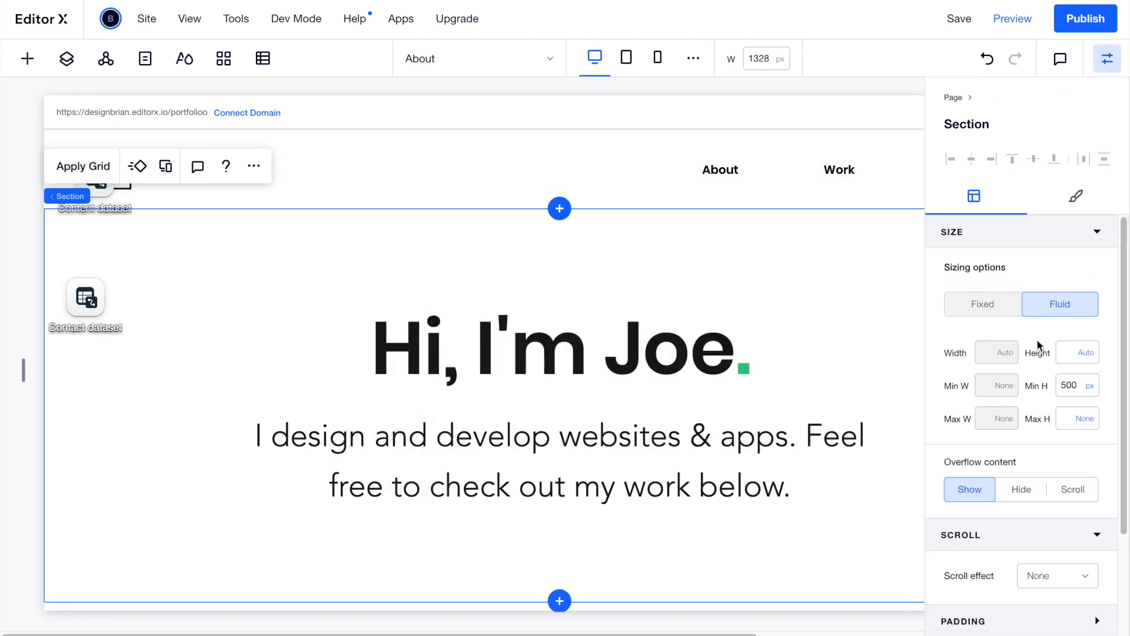
scroll(1037, 338, "down", 3)
left_click(1004, 614)
type("About")
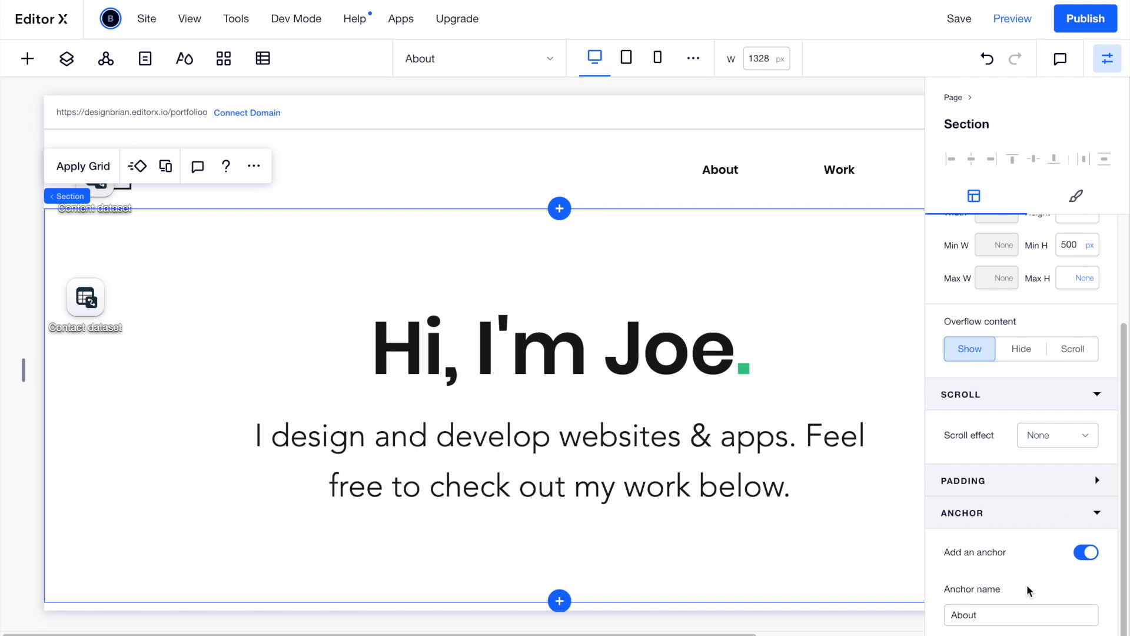
left_click(725, 169)
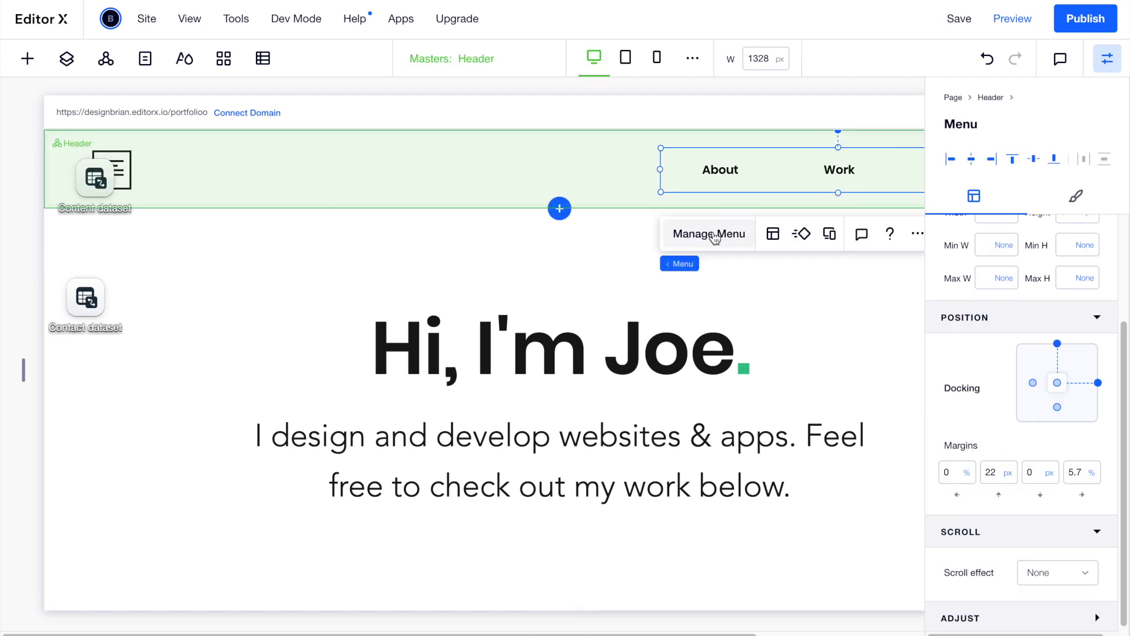
Link the About menu item to the About anchor.
left_click(713, 234)
left_click(600, 290)
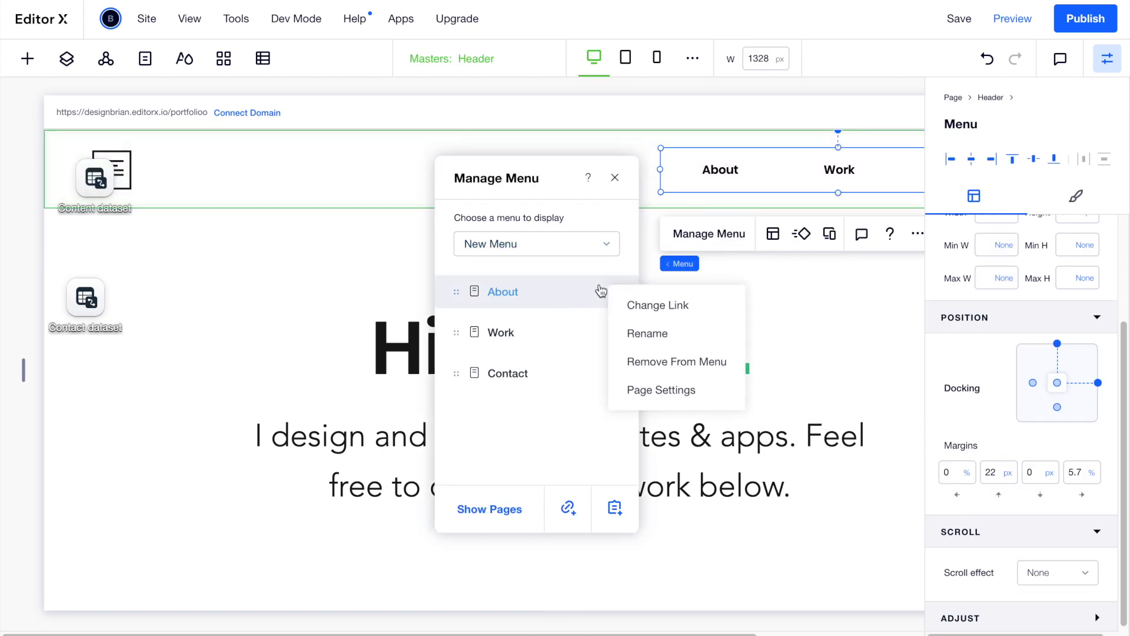
left_click(630, 305)
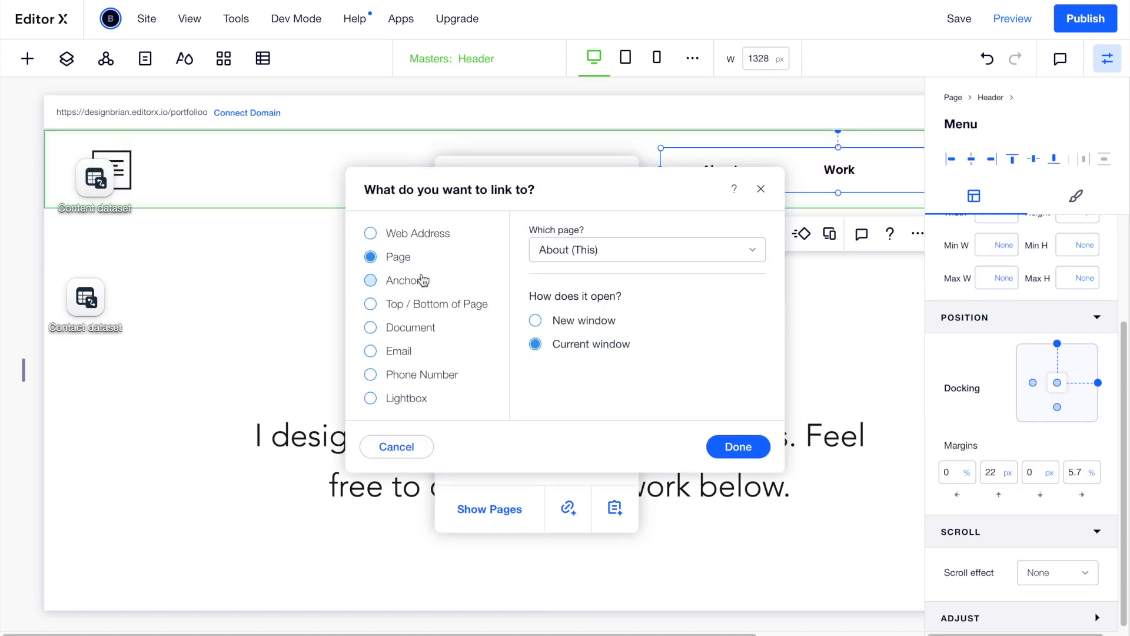
left_click(421, 281)
left_click(586, 312)
left_click(581, 373)
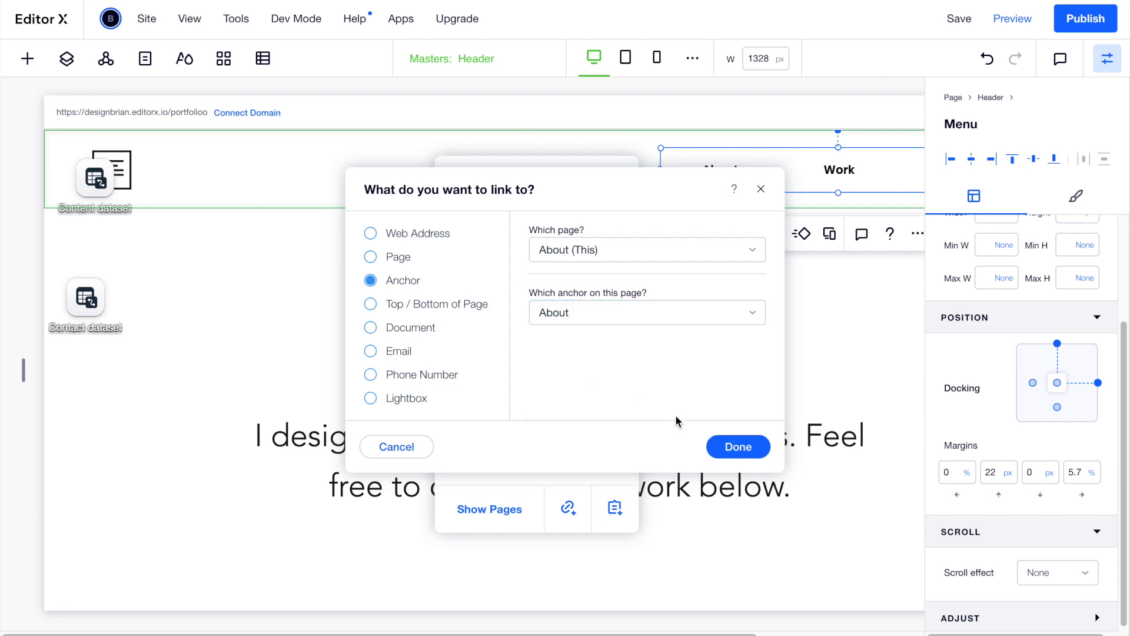
left_click(738, 447)
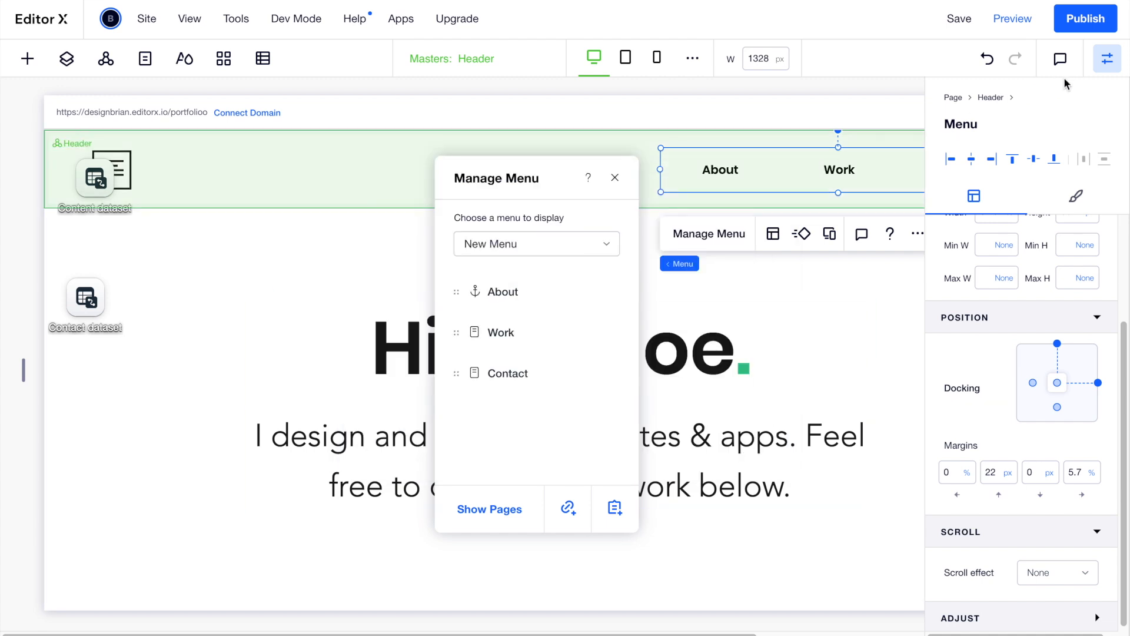
Rename the projects section's anchor to Work.
left_click(1099, 60)
scroll(846, 346, "down", 5)
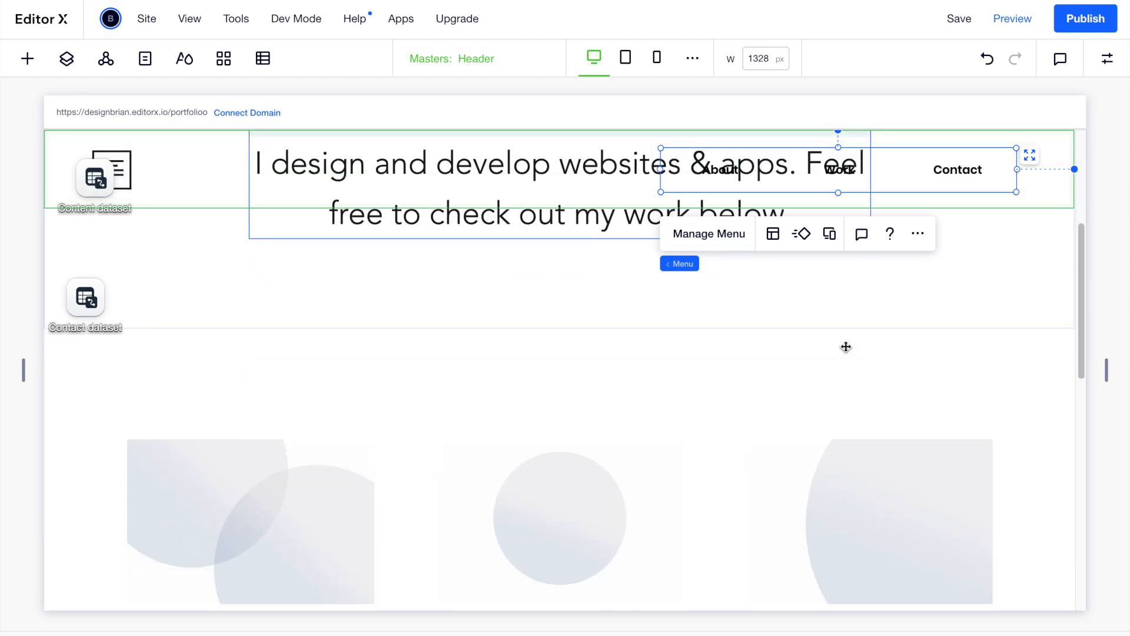
left_click(982, 348)
left_click(1108, 59)
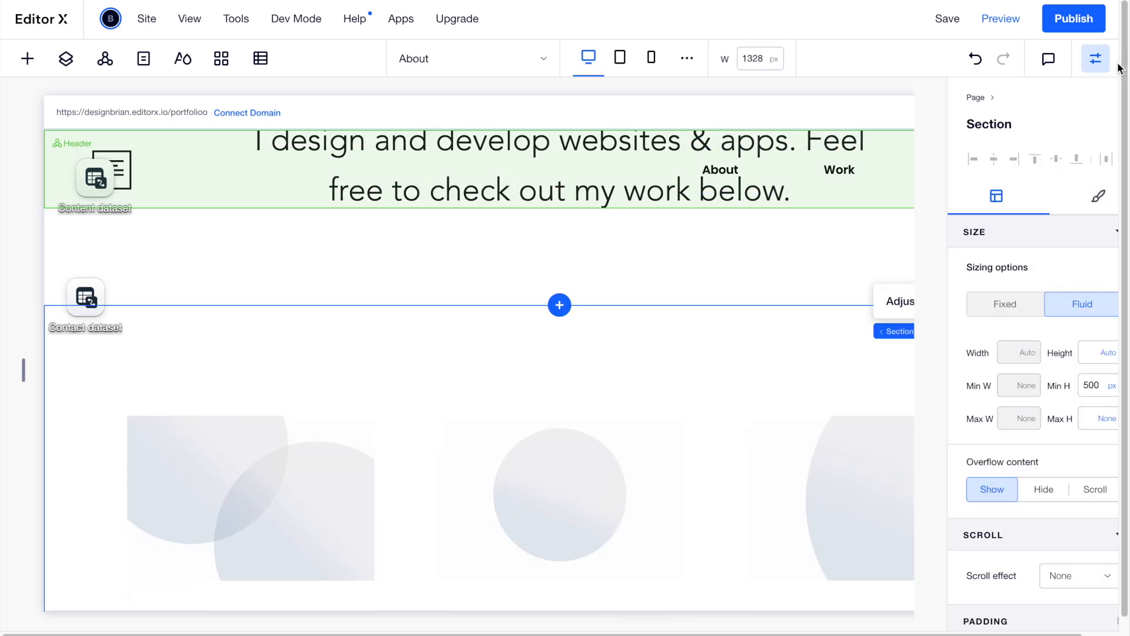
scroll(1010, 542, "down", 3)
left_click(1003, 615)
key("ctrl+a")
type("Wo")
key("Return")
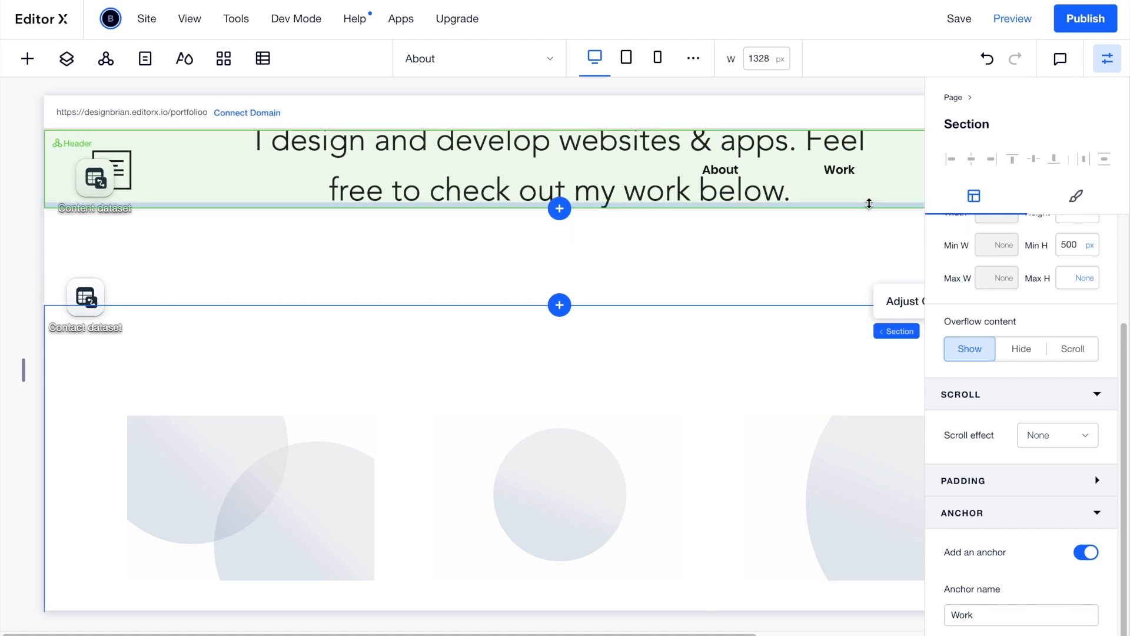
left_click(1106, 58)
Link the Work menu item to the Work anchor.
scroll(934, 182, "up", 5)
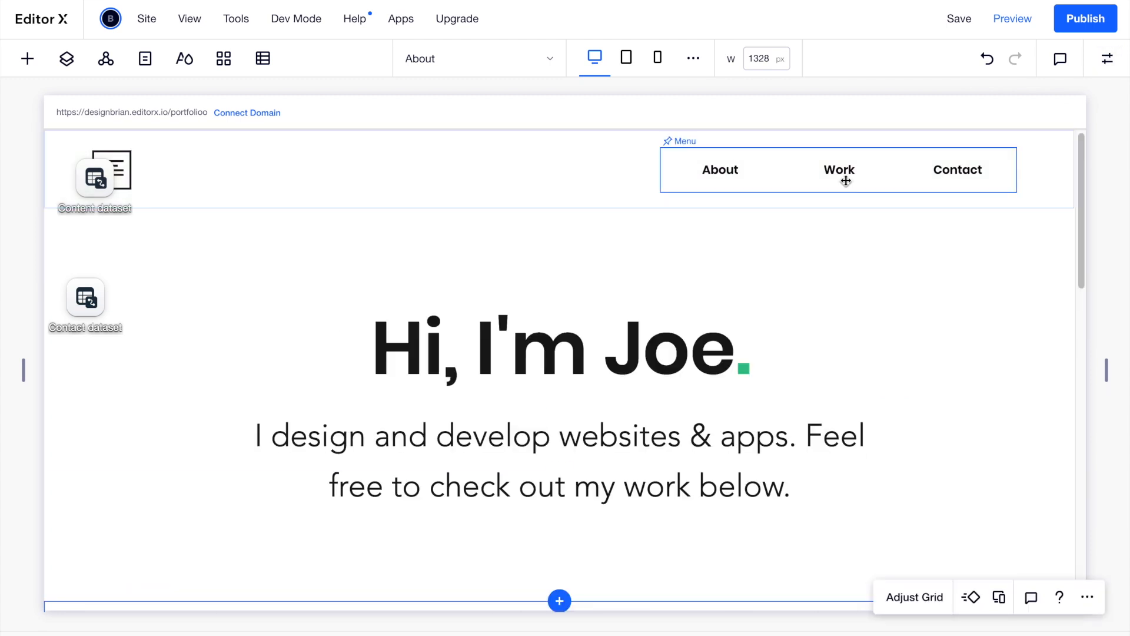
left_click(843, 185)
left_click(716, 242)
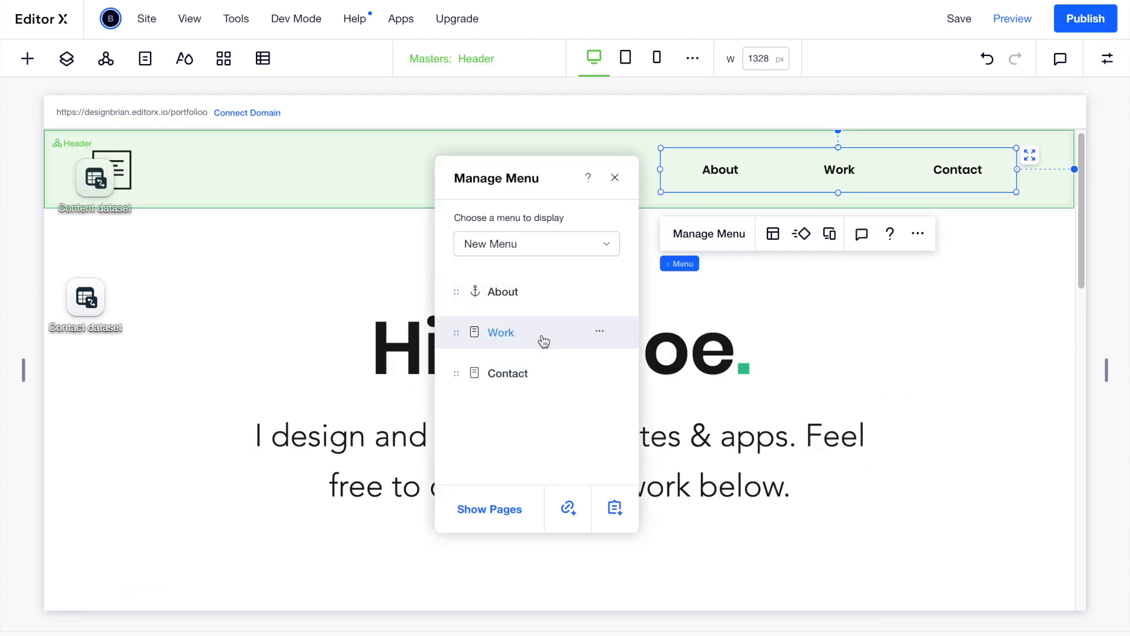
left_click(605, 336)
left_click(641, 348)
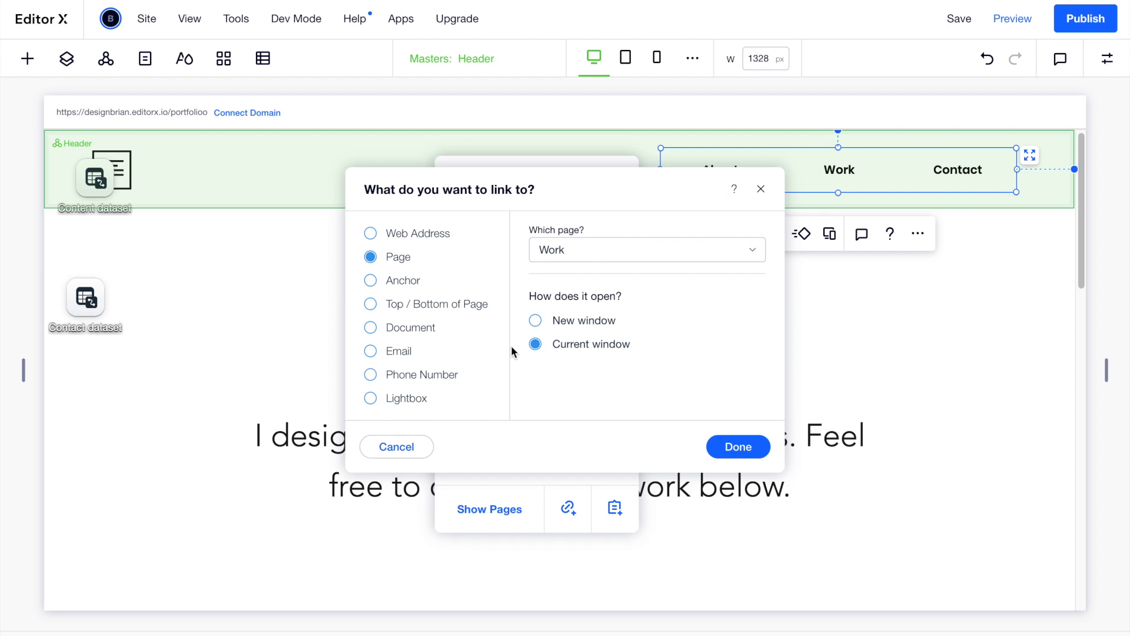
left_click(402, 280)
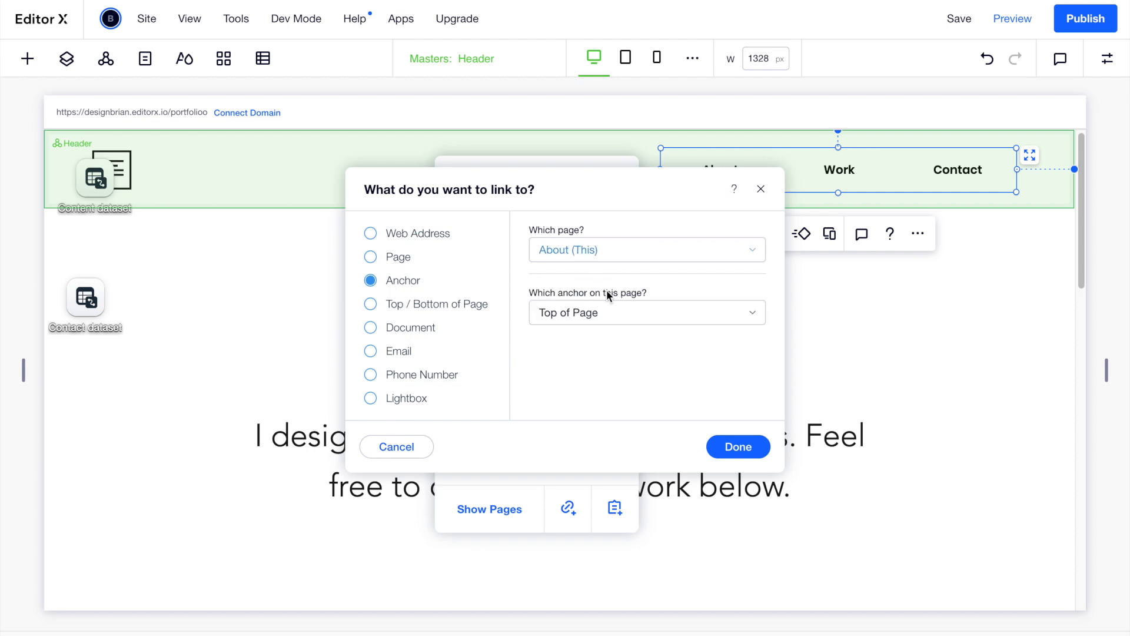
left_click(595, 316)
left_click(574, 422)
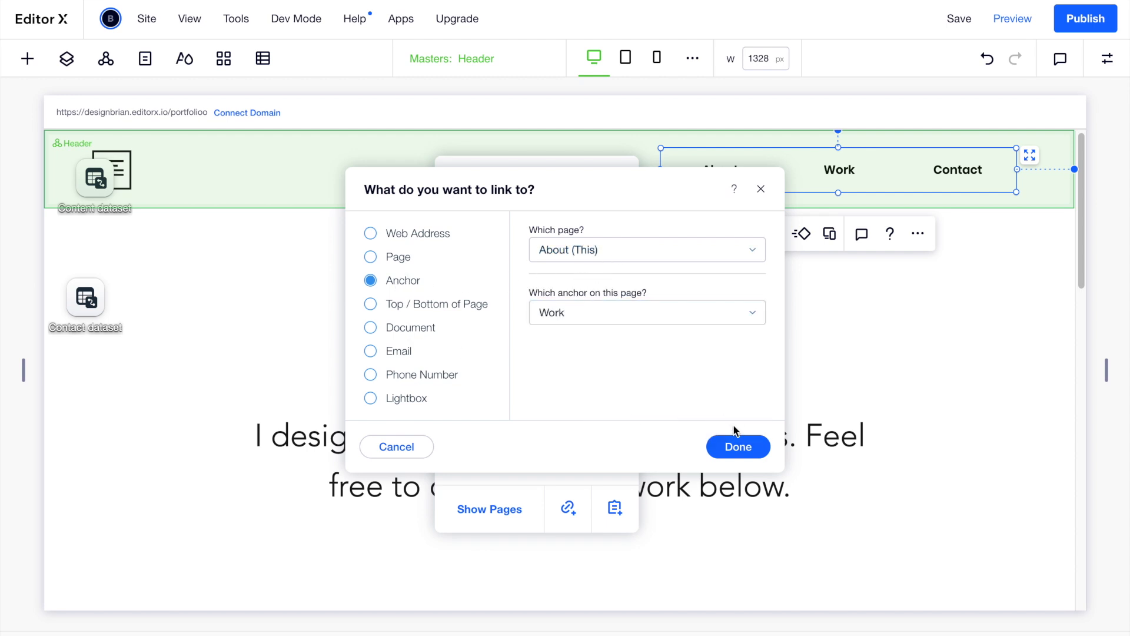
left_click(736, 441)
Link the Contact menu item to the Contact anchor.
left_click(603, 374)
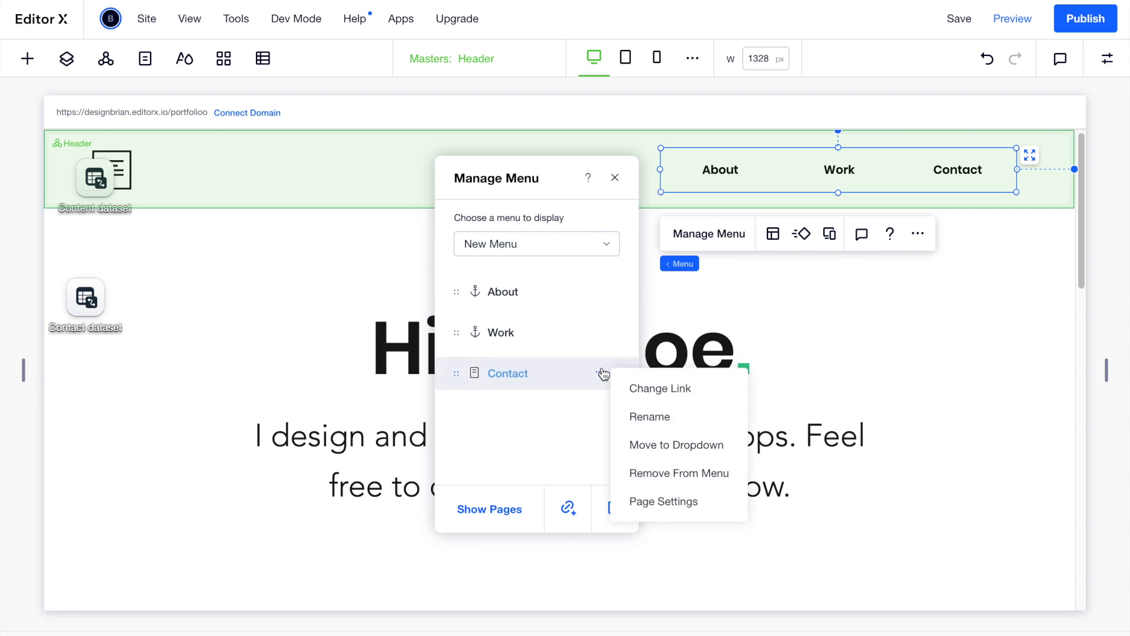
left_click(657, 391)
left_click(410, 285)
left_click(595, 318)
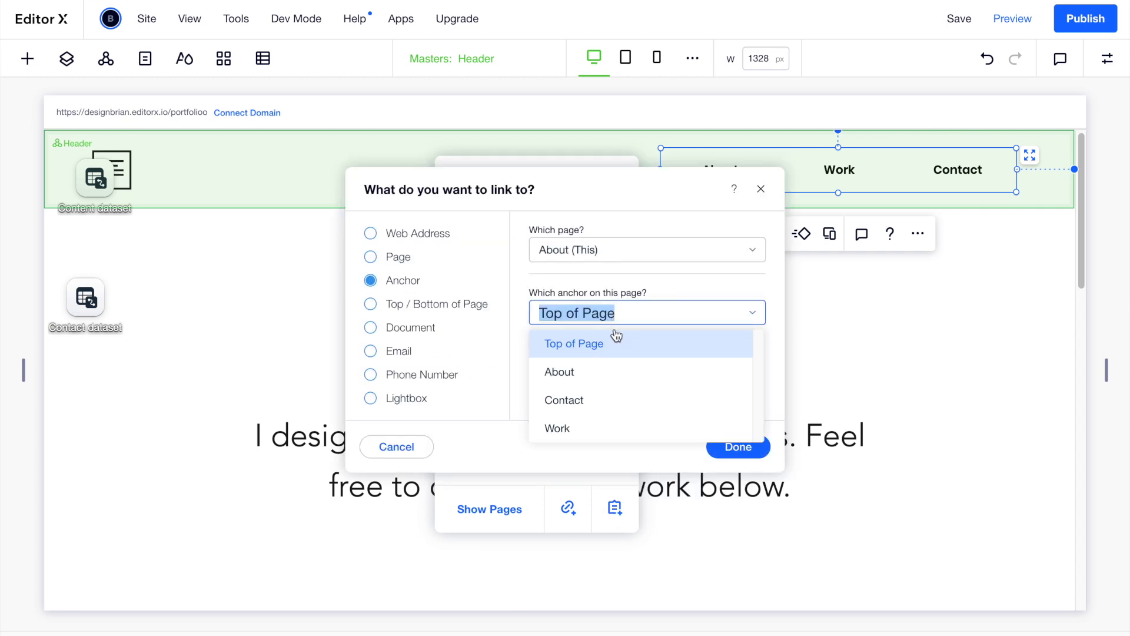
left_click(583, 401)
left_click(742, 448)
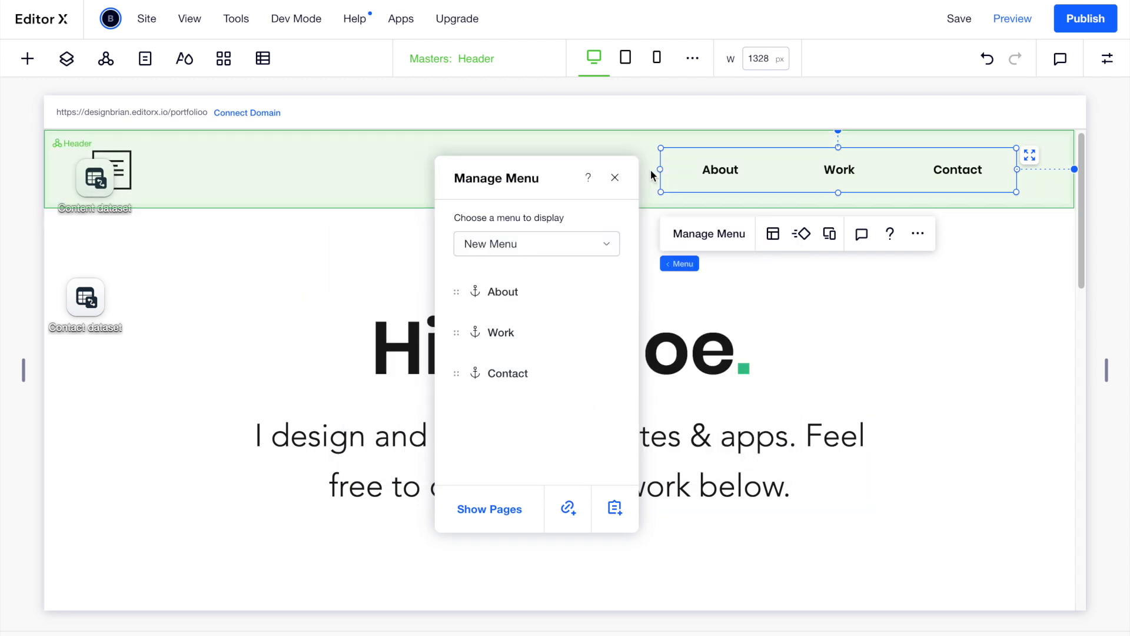
Preview the site and confirm About, Work and Contact jump to the hero, projects and contact sections.
left_click(616, 177)
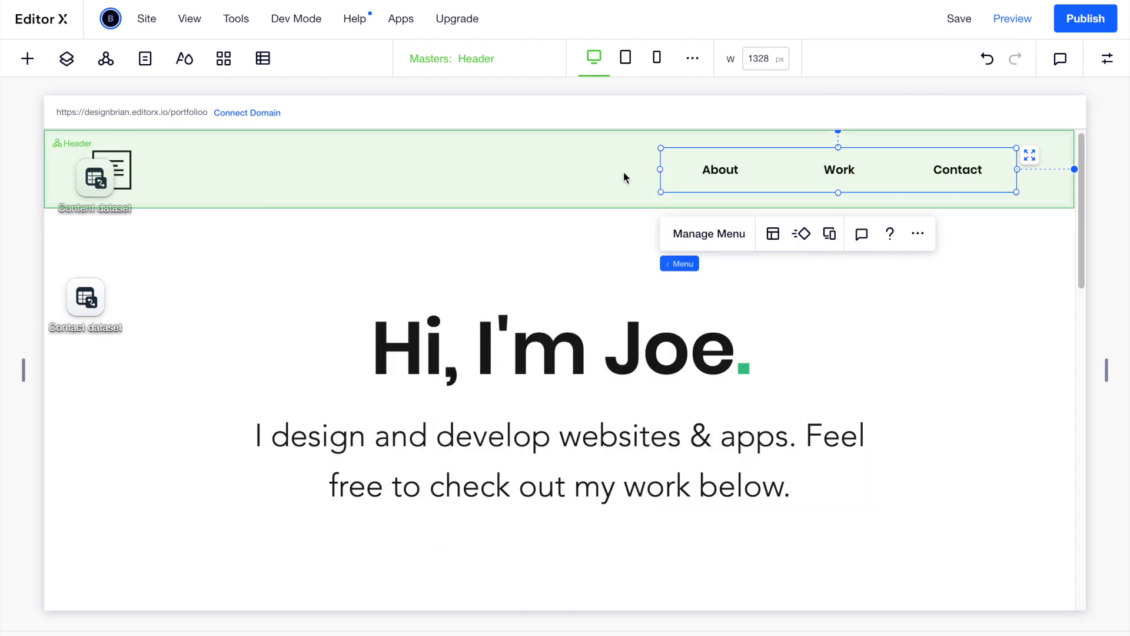
left_click(1010, 19)
scroll(903, 335, "down", 3)
scroll(903, 336, "up", 5)
left_click(730, 183)
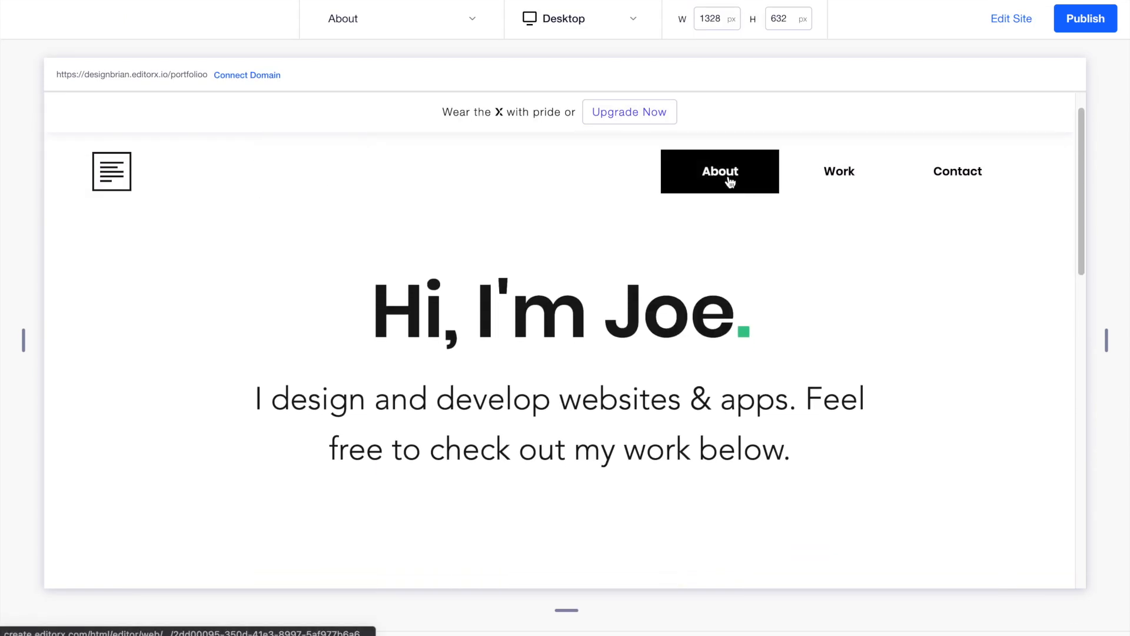
left_click(838, 187)
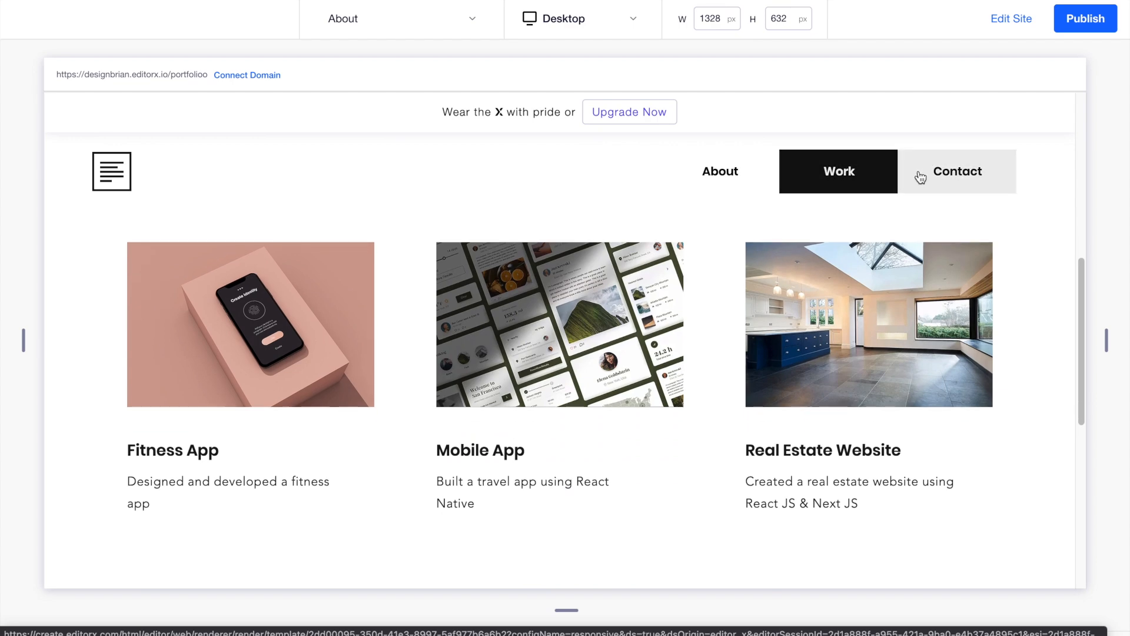
left_click(939, 171)
left_click(736, 155)
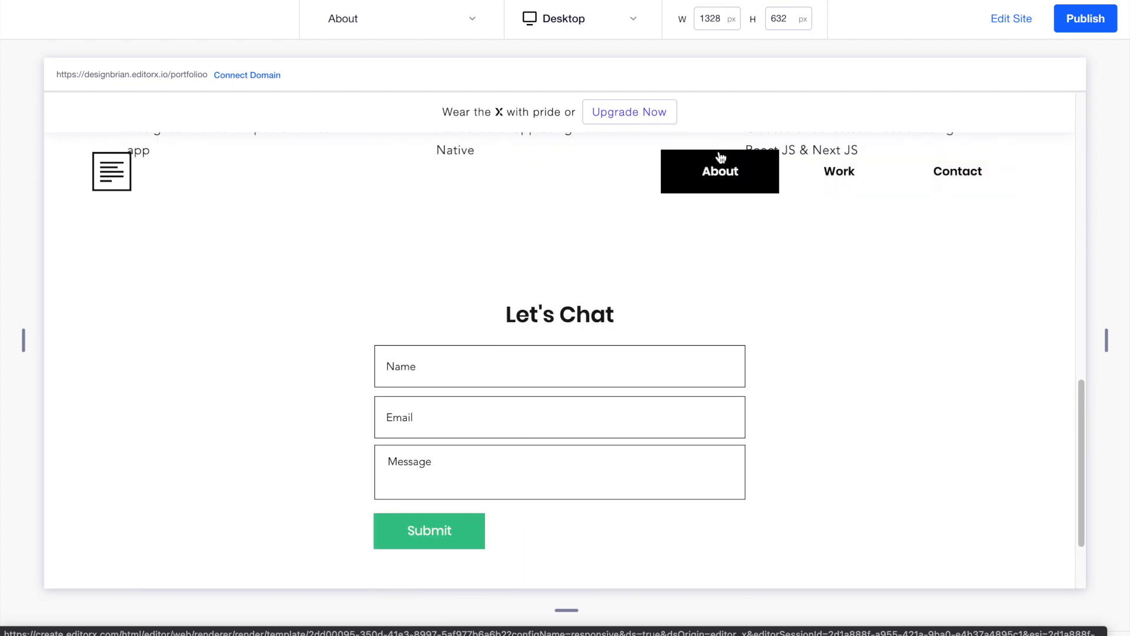
left_click(1011, 28)
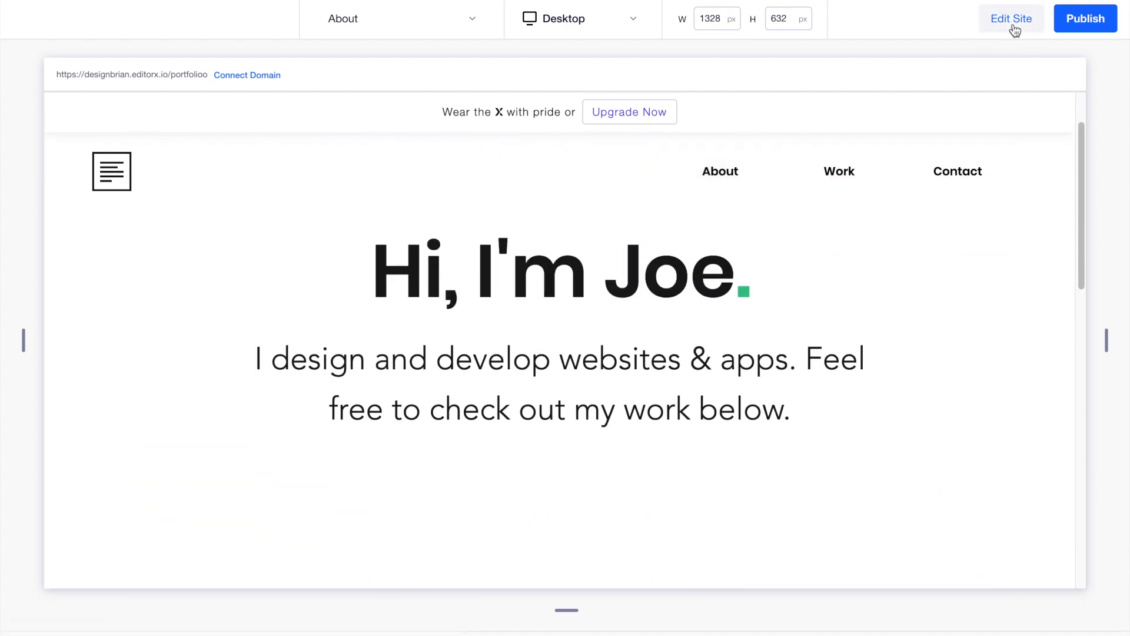
left_click(526, 271)
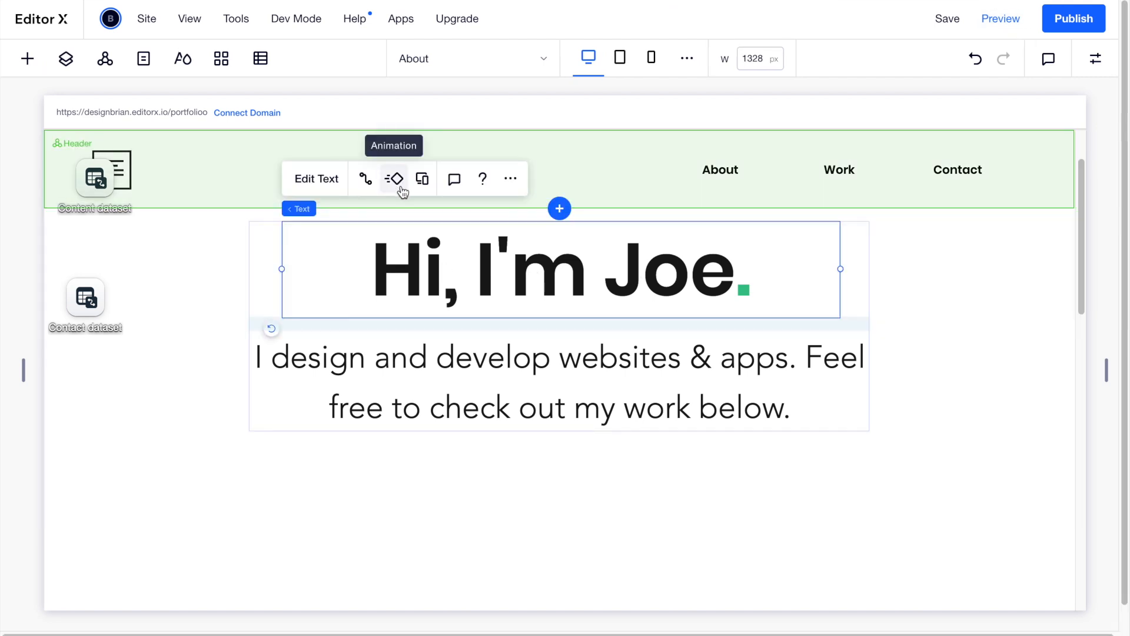
Give the heading a Reveal entrance animation with a 1.5-second duration.
left_click(401, 187)
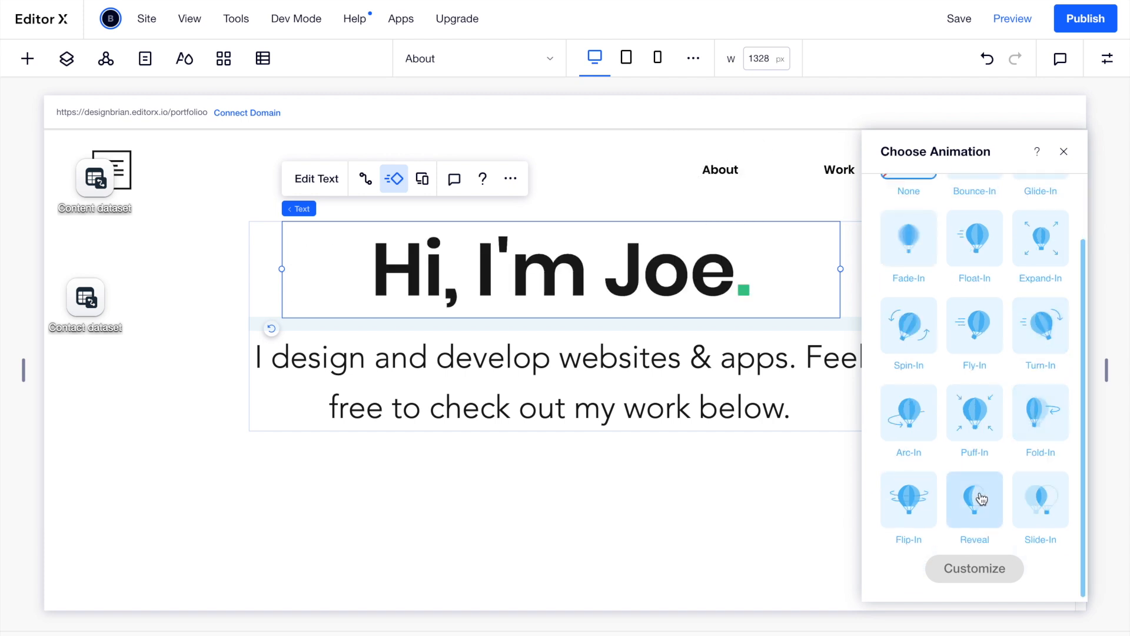
left_click(981, 499)
left_click(955, 569)
mouse_move(925, 390)
left_mouse_down()
mouse_move(949, 390)
mouse_move(935, 392)
left_mouse_up()
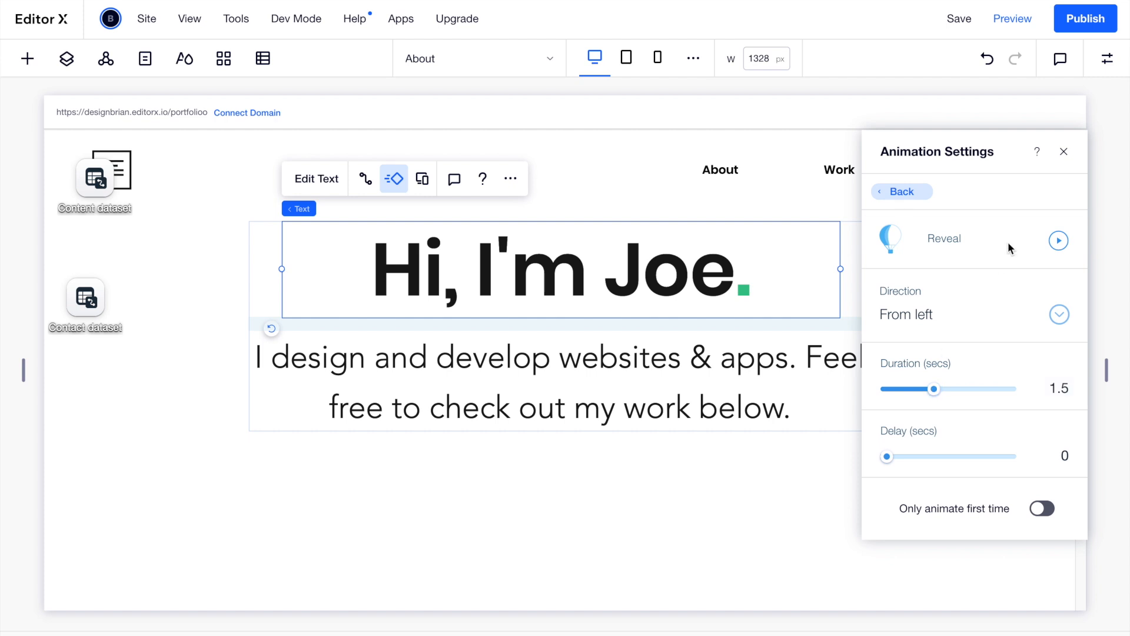
left_click(1064, 151)
Give the intro paragraph a Fade-In entrance animation.
left_click(724, 394)
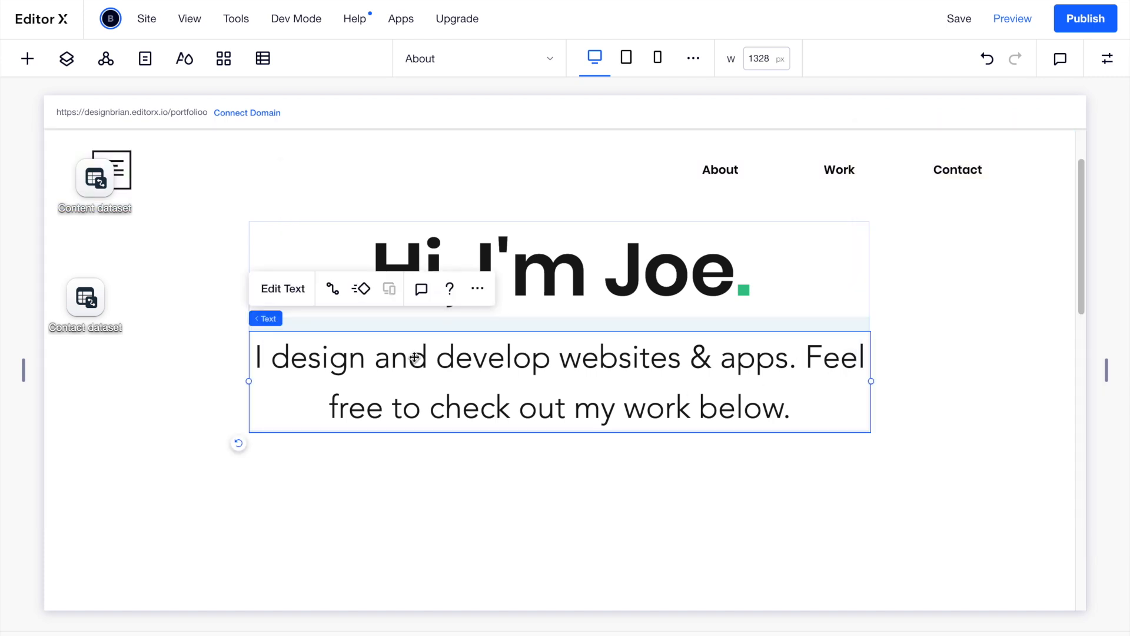
left_click(363, 291)
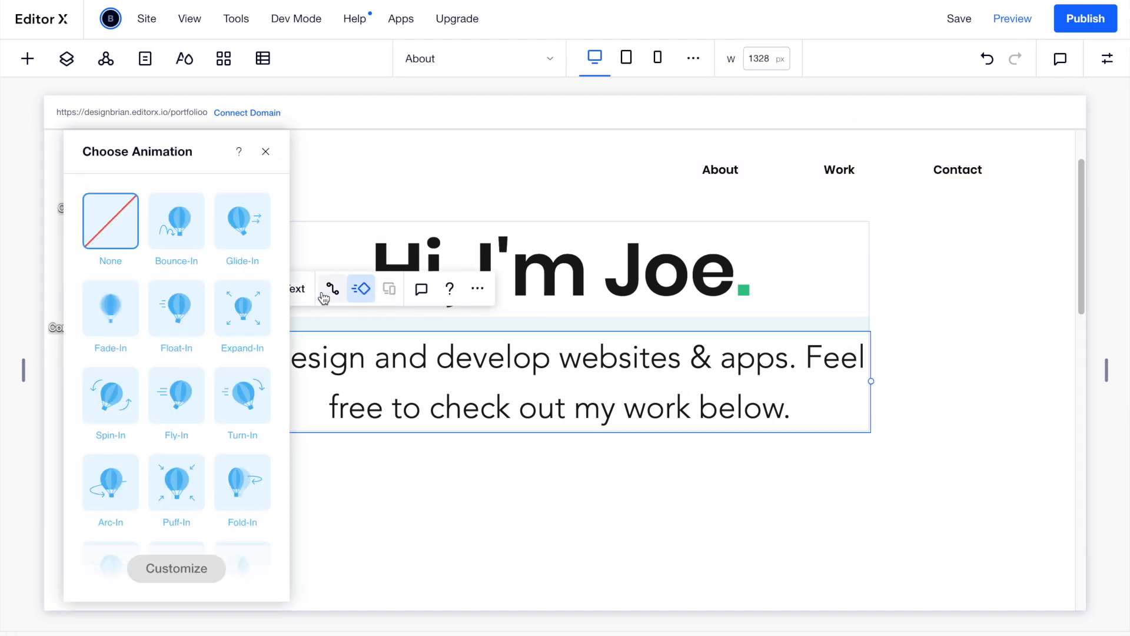
left_click(110, 308)
left_click(410, 491)
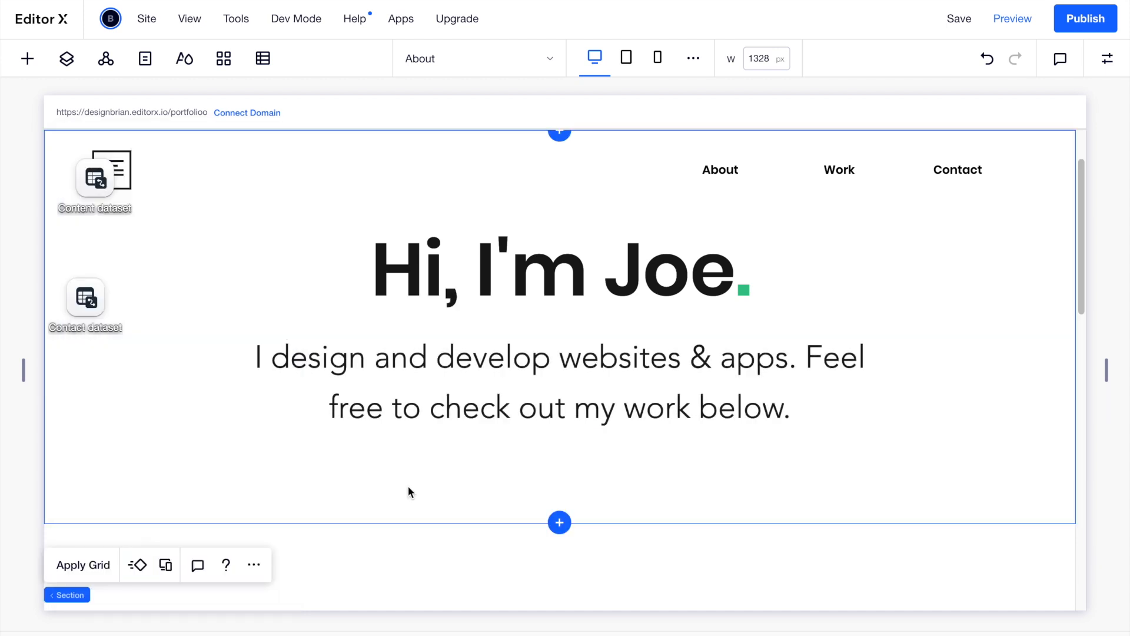
Apply a Fade-In entrance animation to the whole project repeater.
scroll(203, 441, "down", 6)
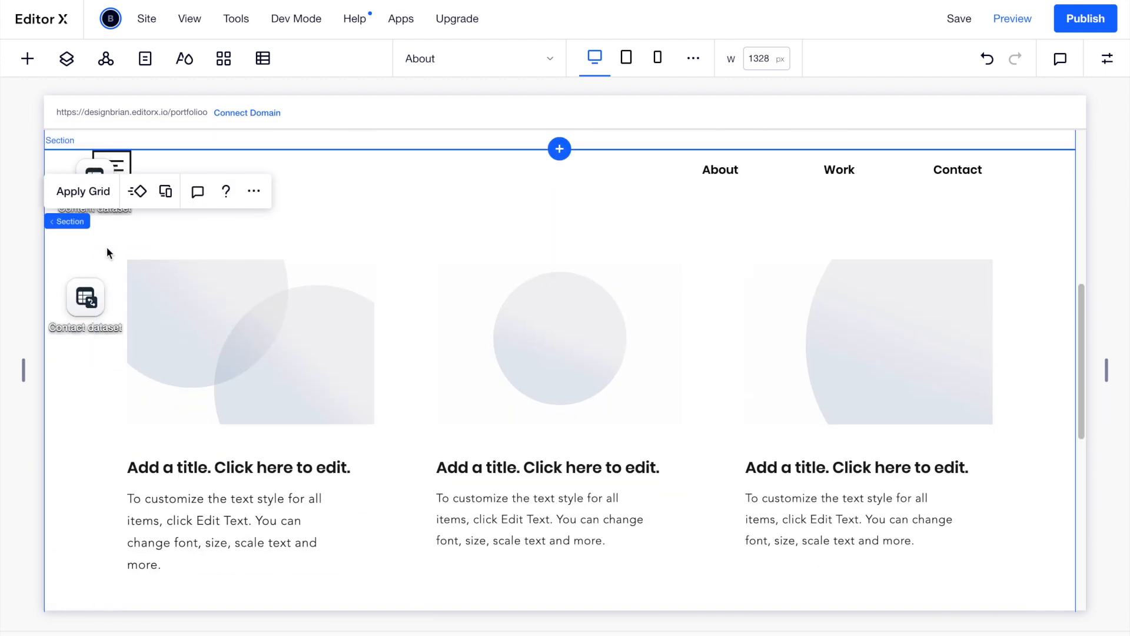
left_click(108, 270)
mouse_move(118, 248)
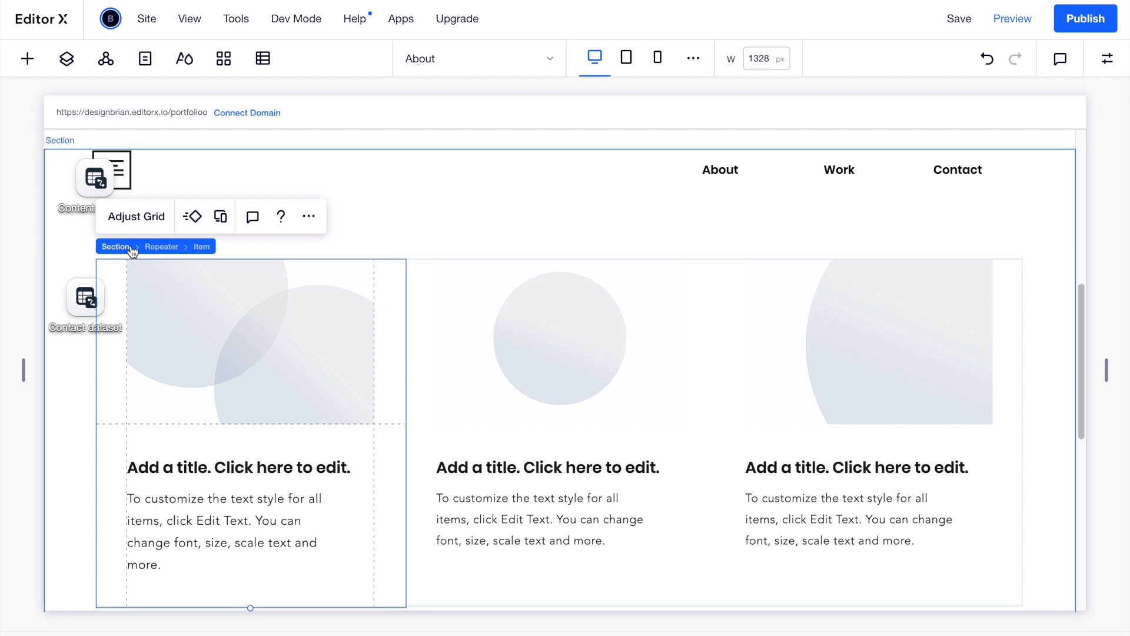
left_click(162, 247)
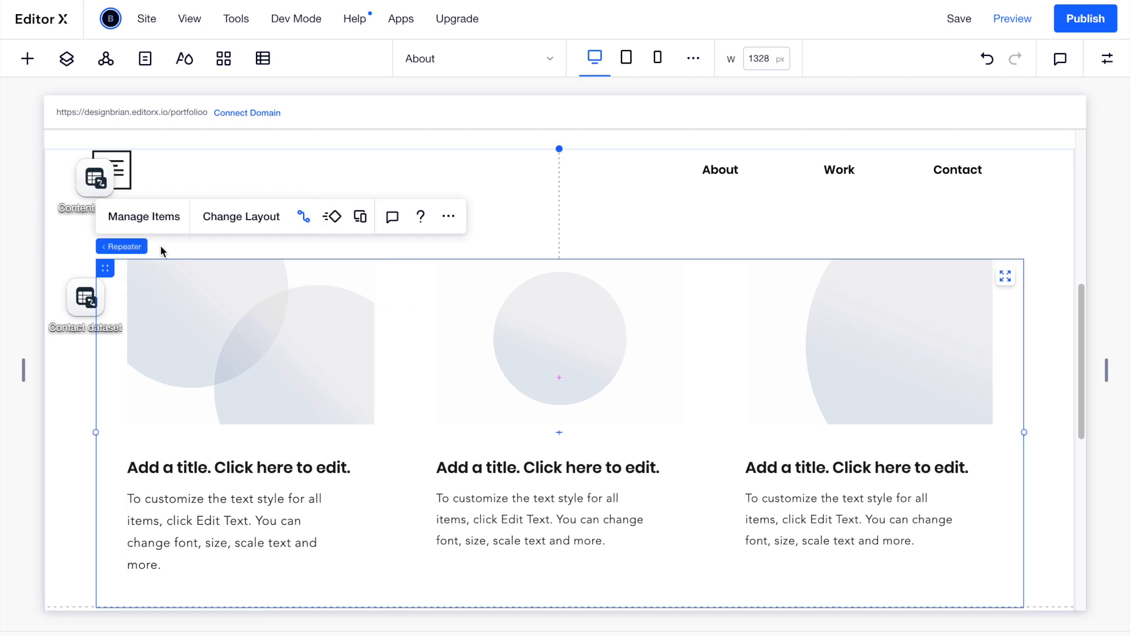
left_click(332, 216)
left_click(109, 318)
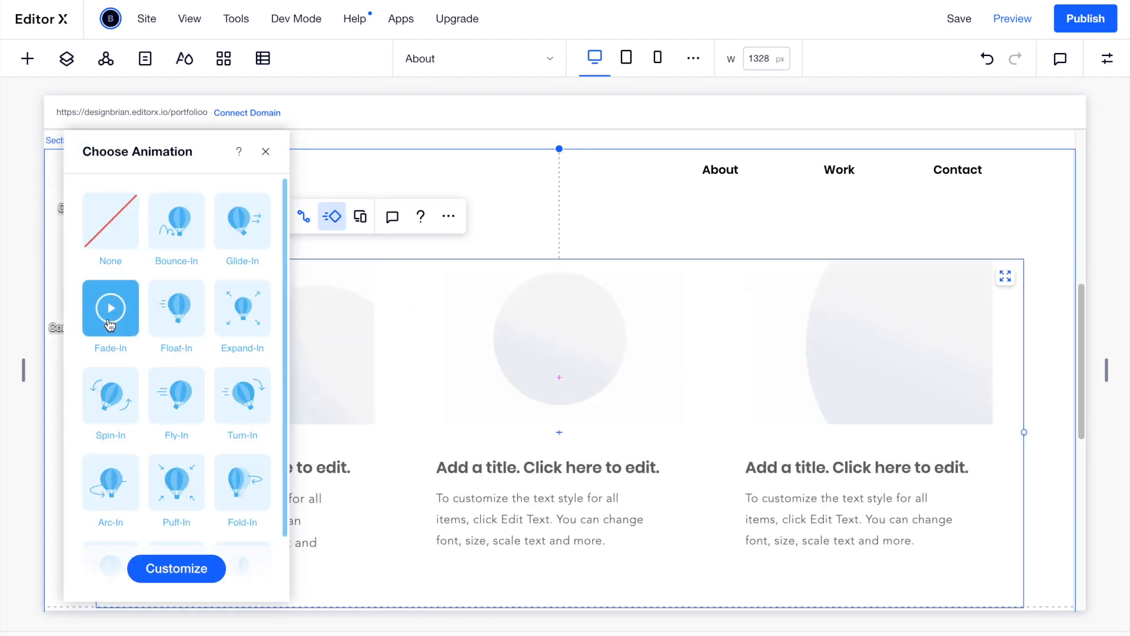
left_click(617, 220)
scroll(725, 252, "down", 5)
scroll(725, 250, "up", 10)
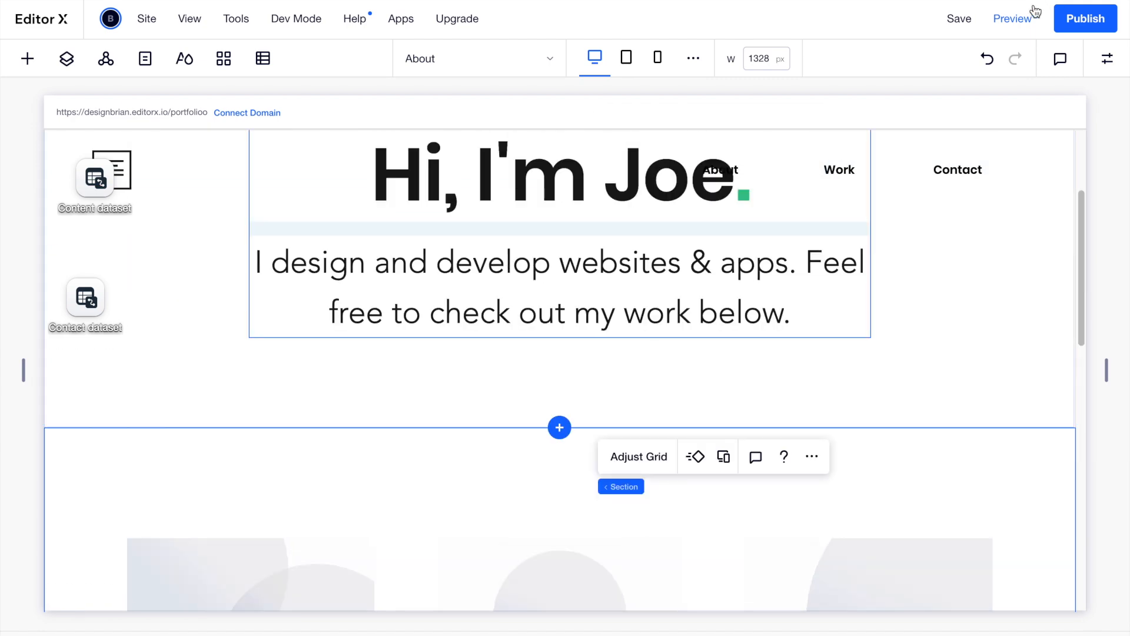
Preview the portfolio page top to bottom, then publish the site.
left_click(1014, 20)
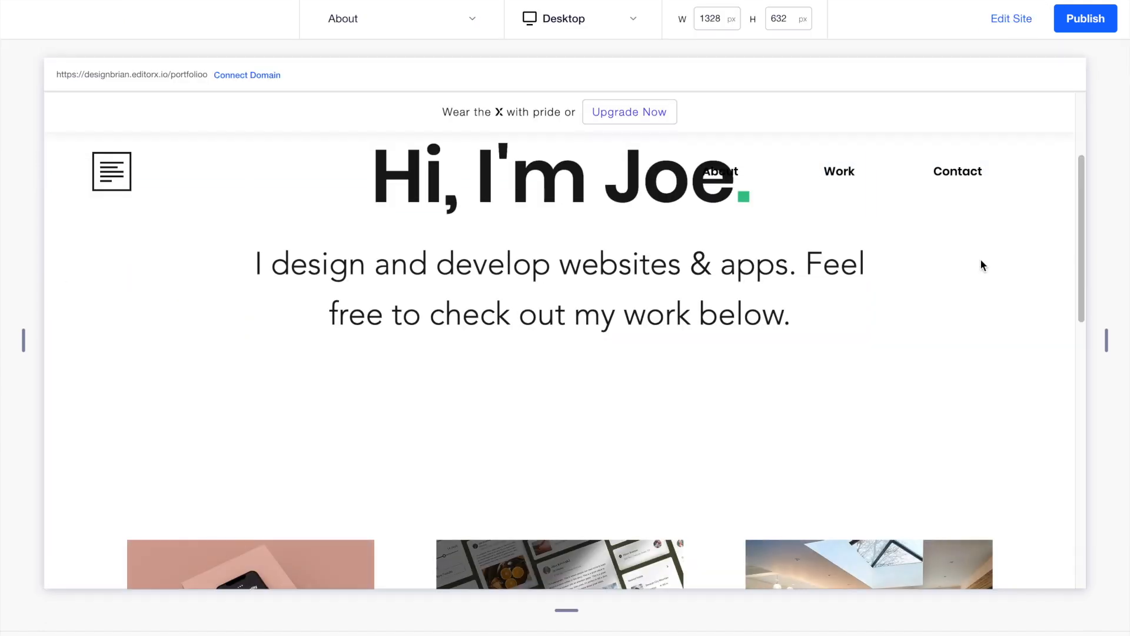
scroll(980, 261, "down", 2)
scroll(980, 261, "up", 5)
scroll(981, 260, "down", 8)
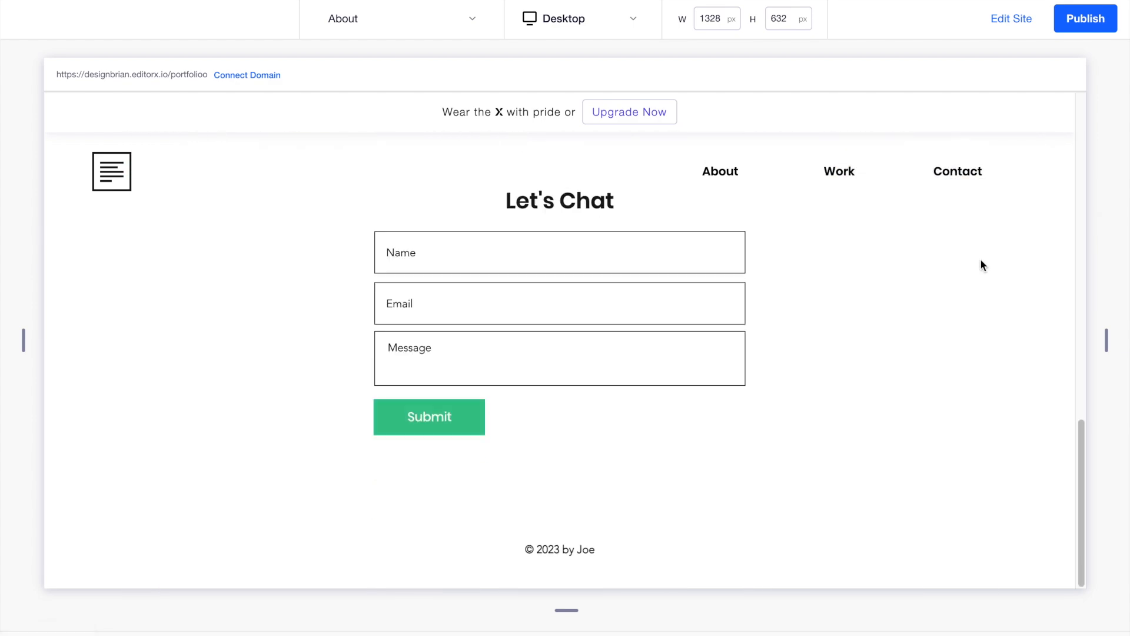
scroll(981, 261, "up", 6)
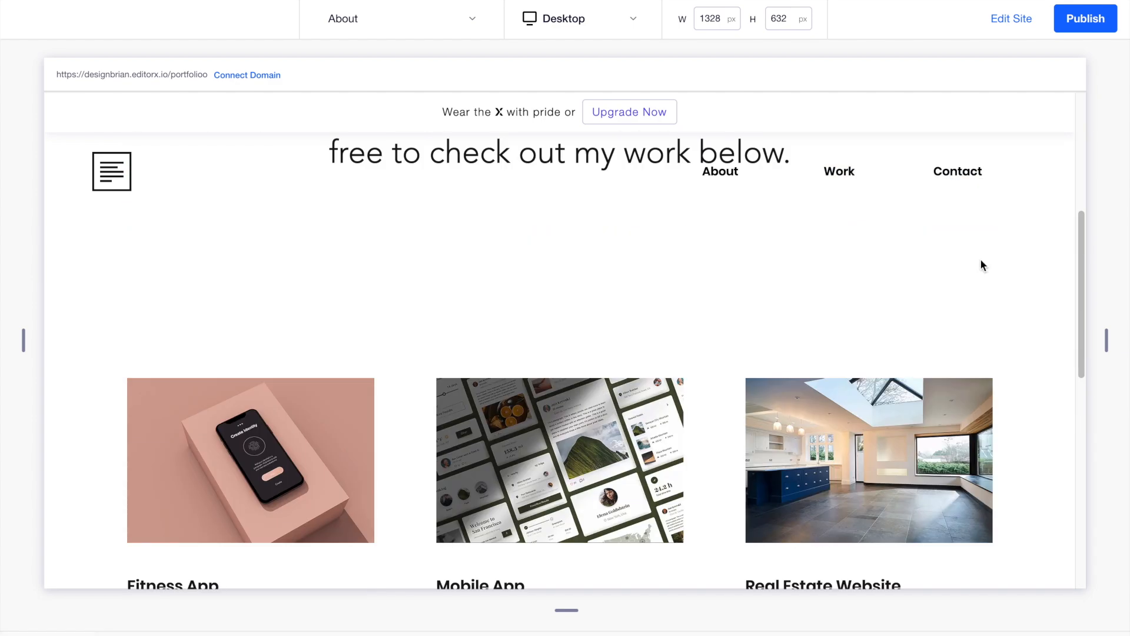
left_click(1078, 21)
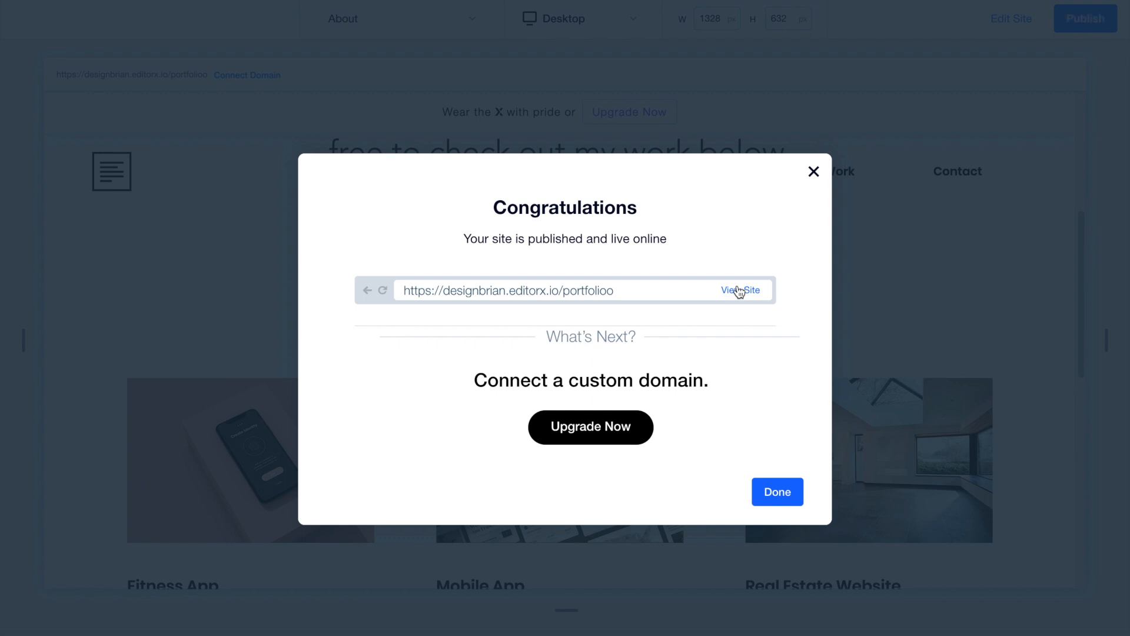
Browse the live site, where the hero intro and Let's Chat form appear but no projects.
left_click(740, 291)
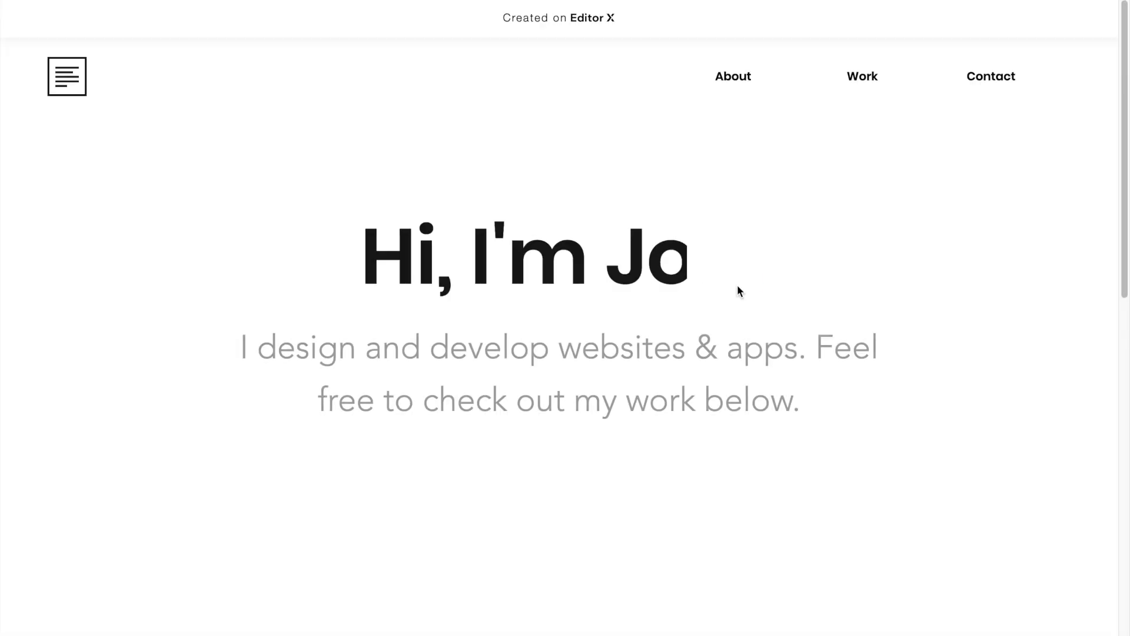
scroll(737, 285, "down", 10)
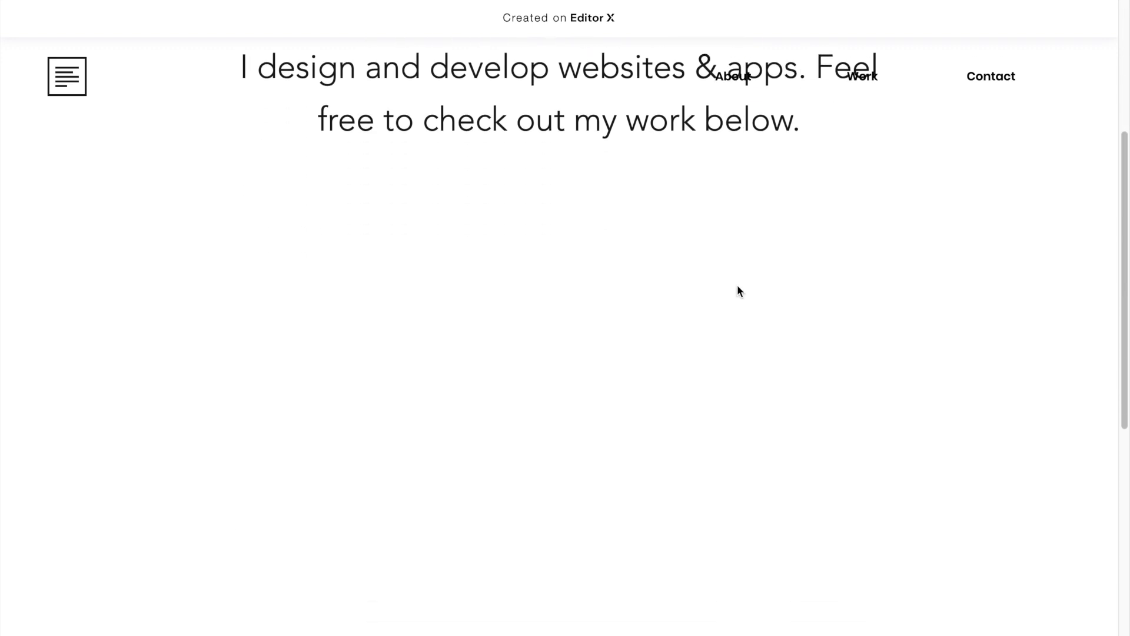
scroll(738, 286, "up", 3)
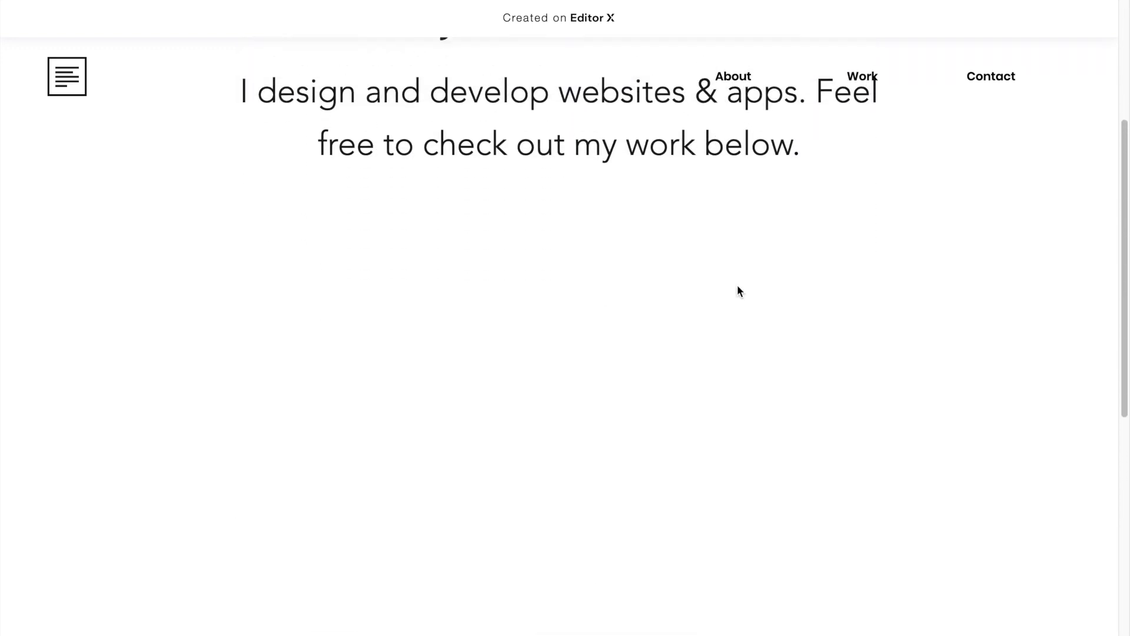
scroll(737, 286, "down", 3)
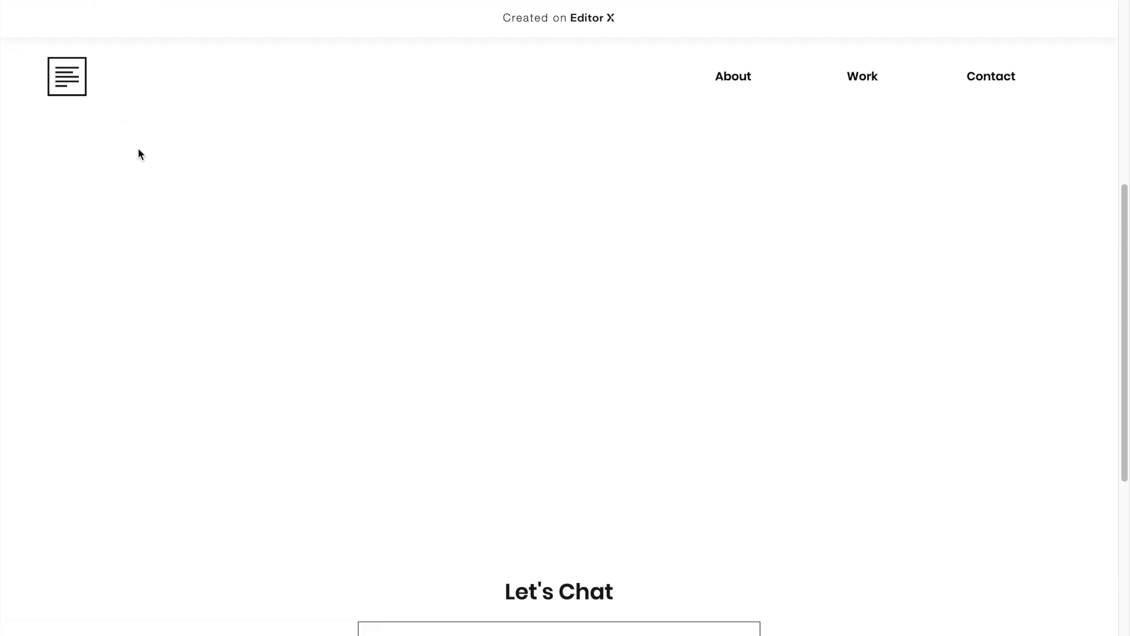
scroll(267, 210, "down", 1)
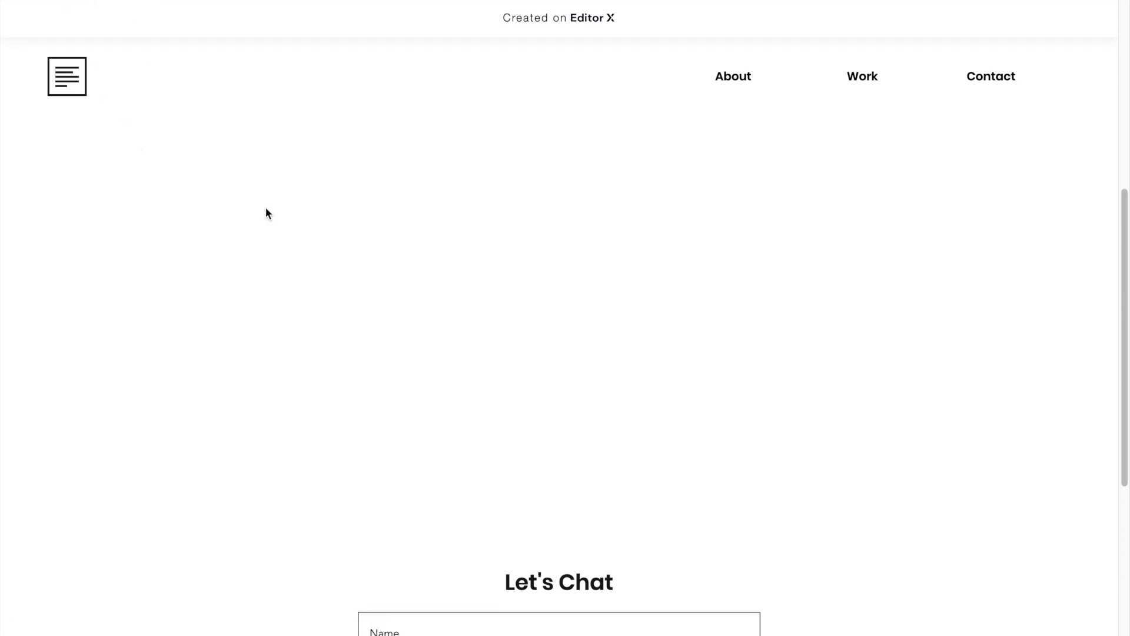
scroll(264, 199, "up", 3)
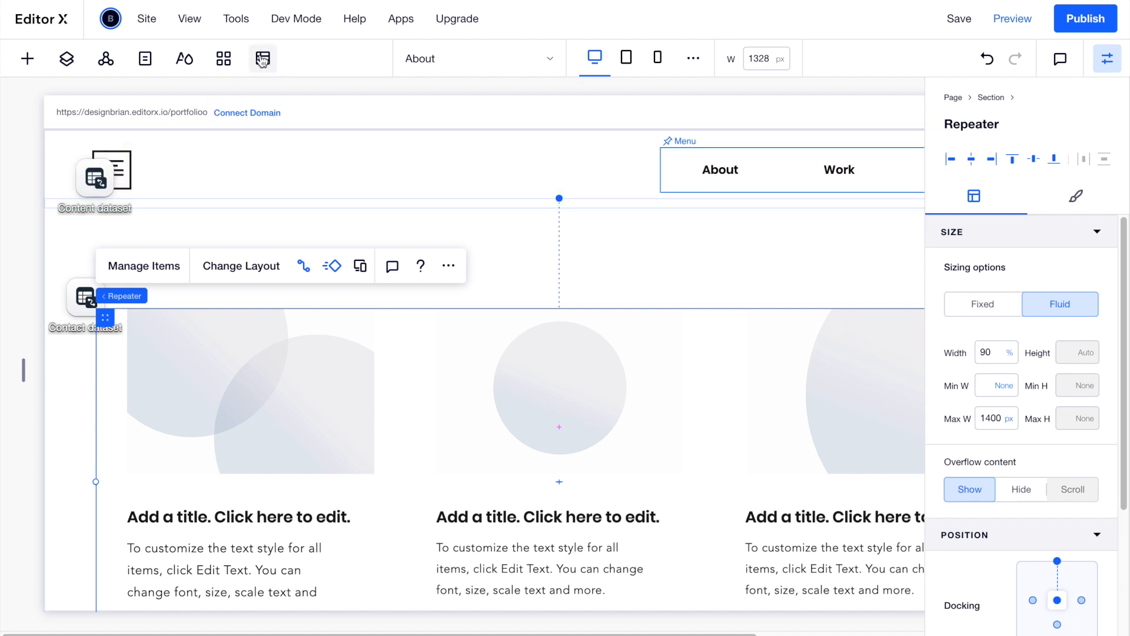
Sync the Content collection's 3 sandbox items to live.
left_click(262, 59)
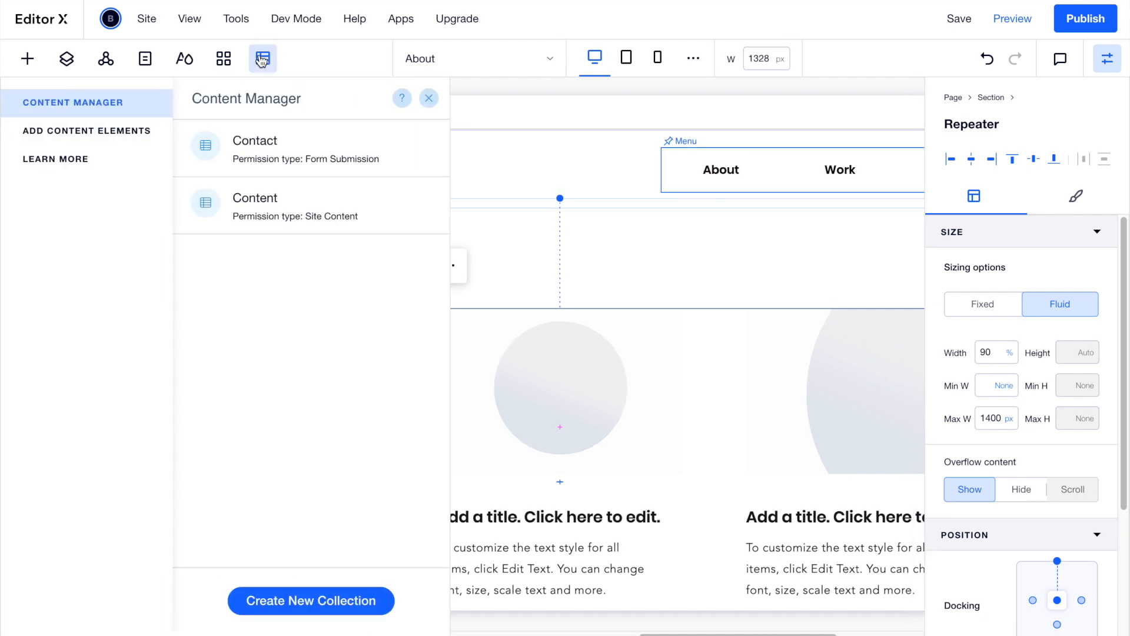
left_click(316, 202)
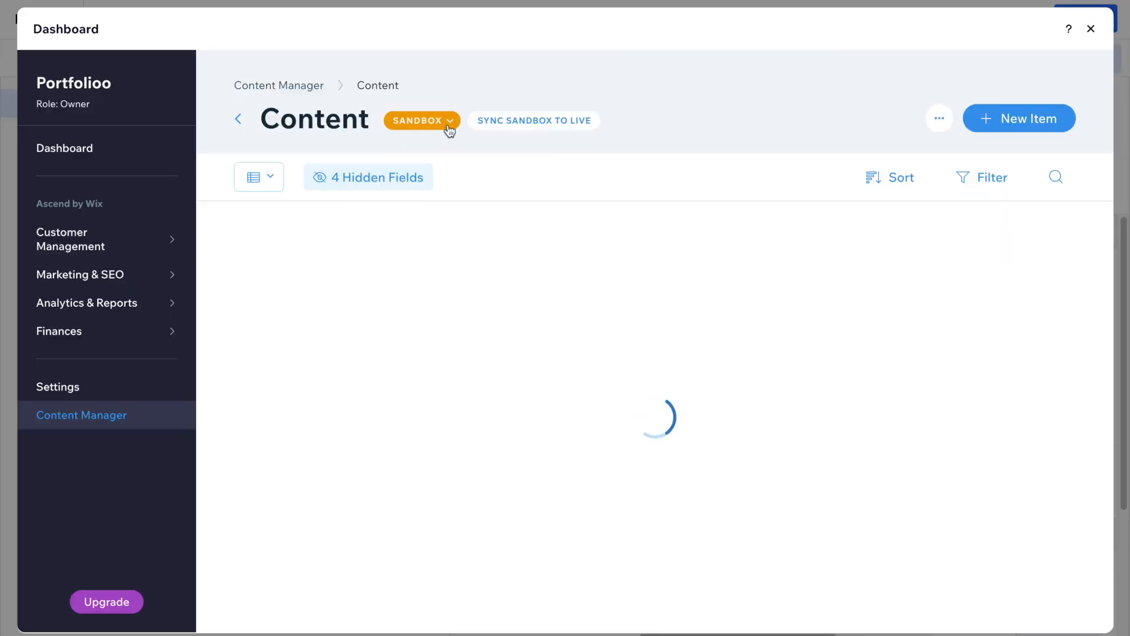
left_click(497, 125)
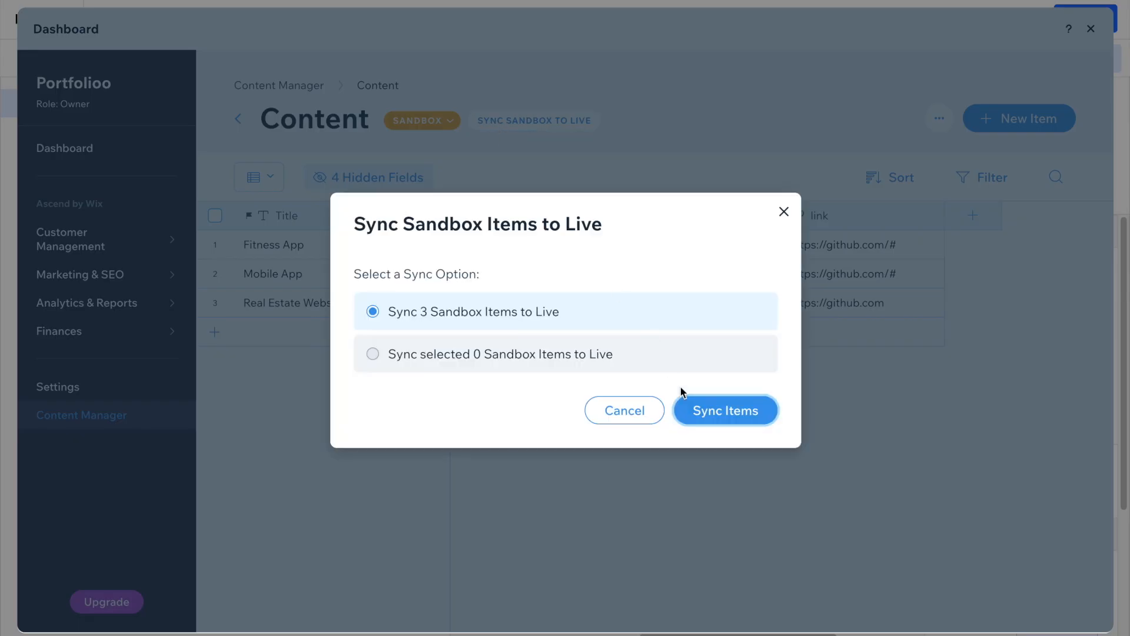
left_click(694, 409)
left_click(706, 369)
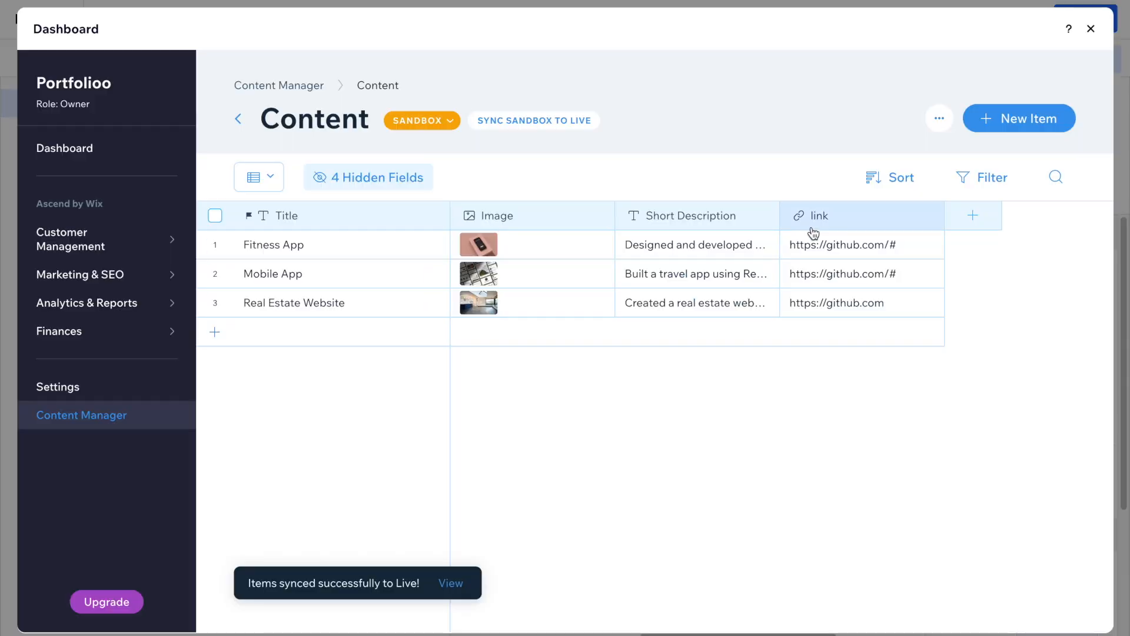
left_click(1091, 29)
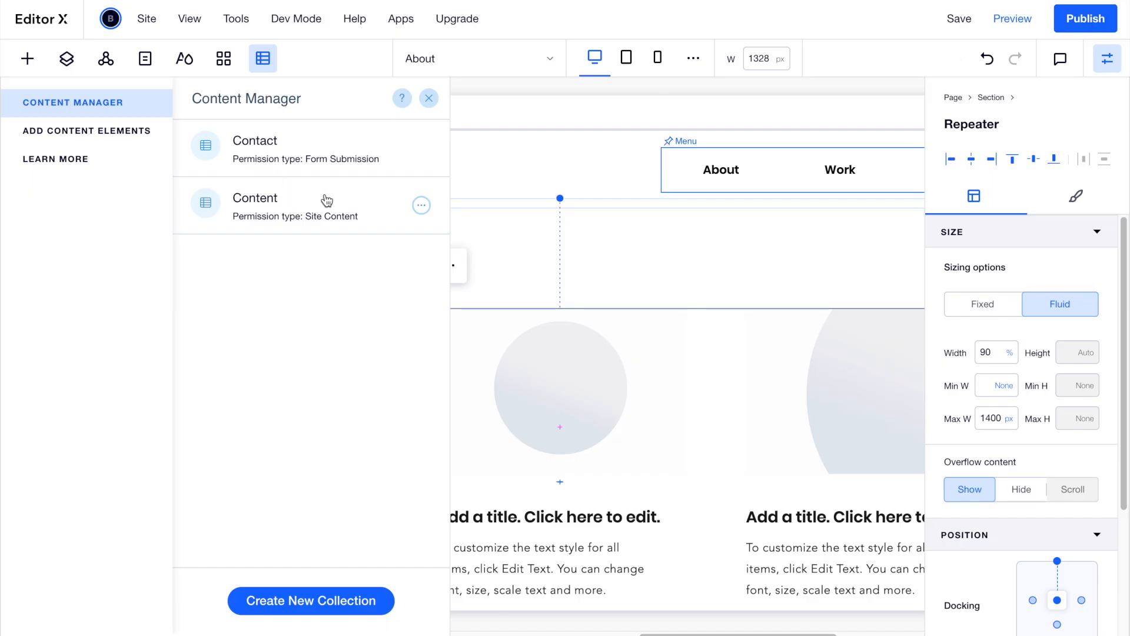
Sync the Contact collection's sandbox items to live and republish the site.
left_click(337, 158)
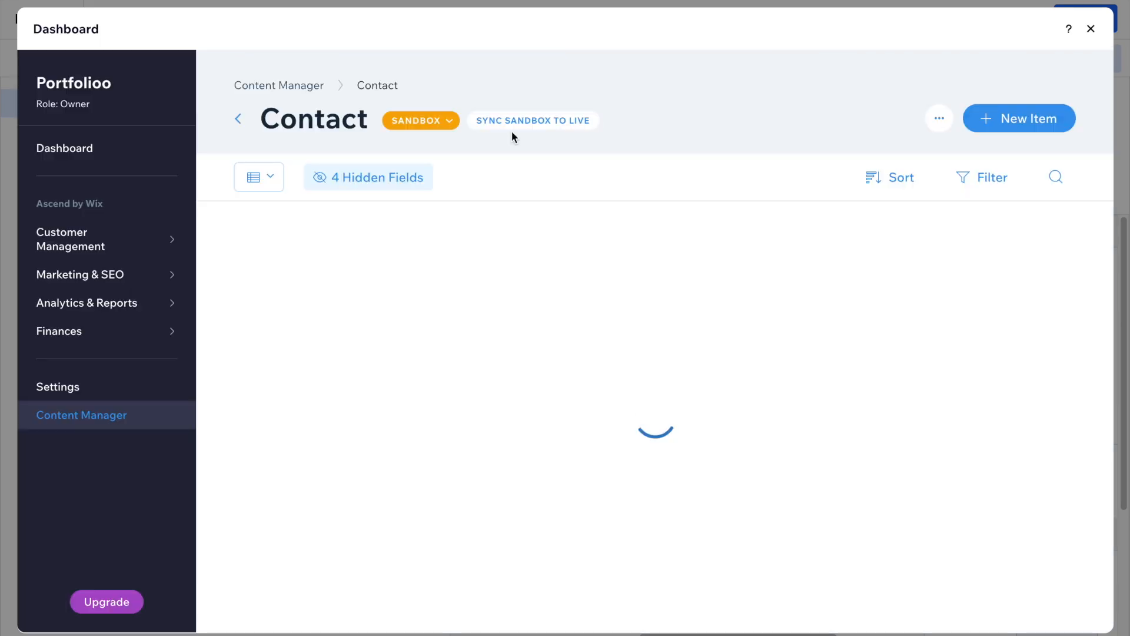
left_click(519, 121)
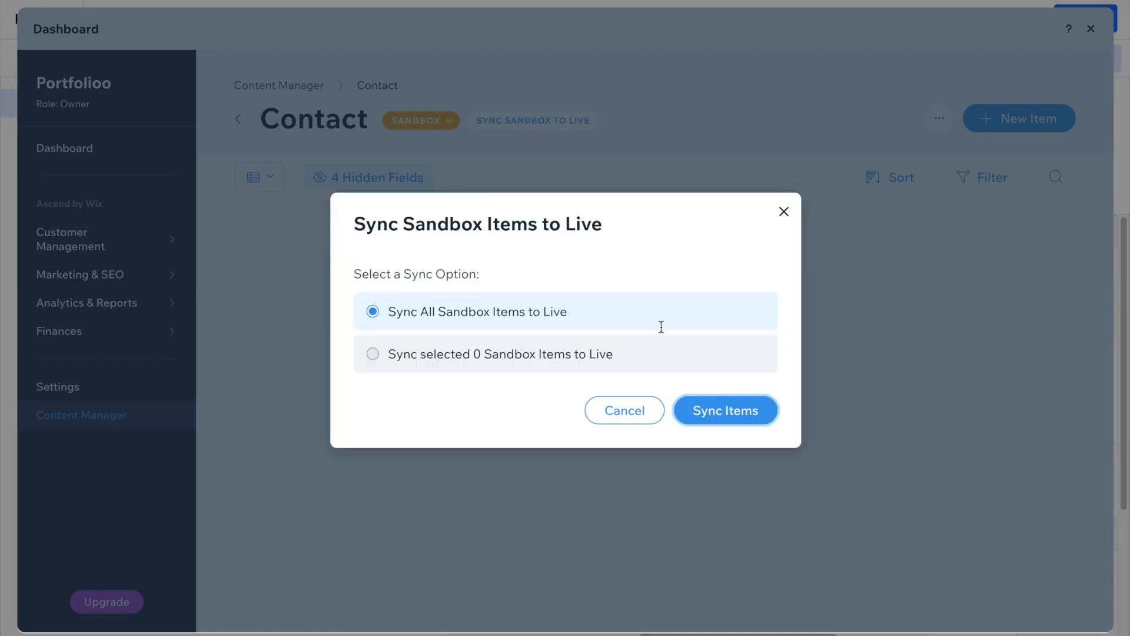
left_click(722, 419)
left_click(726, 373)
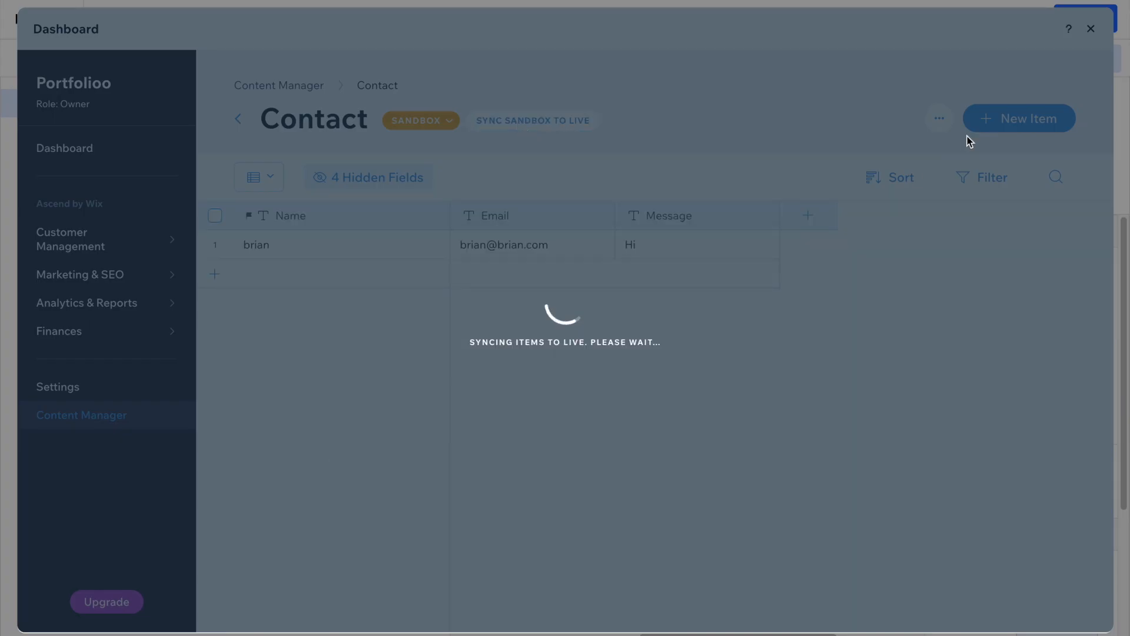
left_click(1091, 28)
left_click(1081, 27)
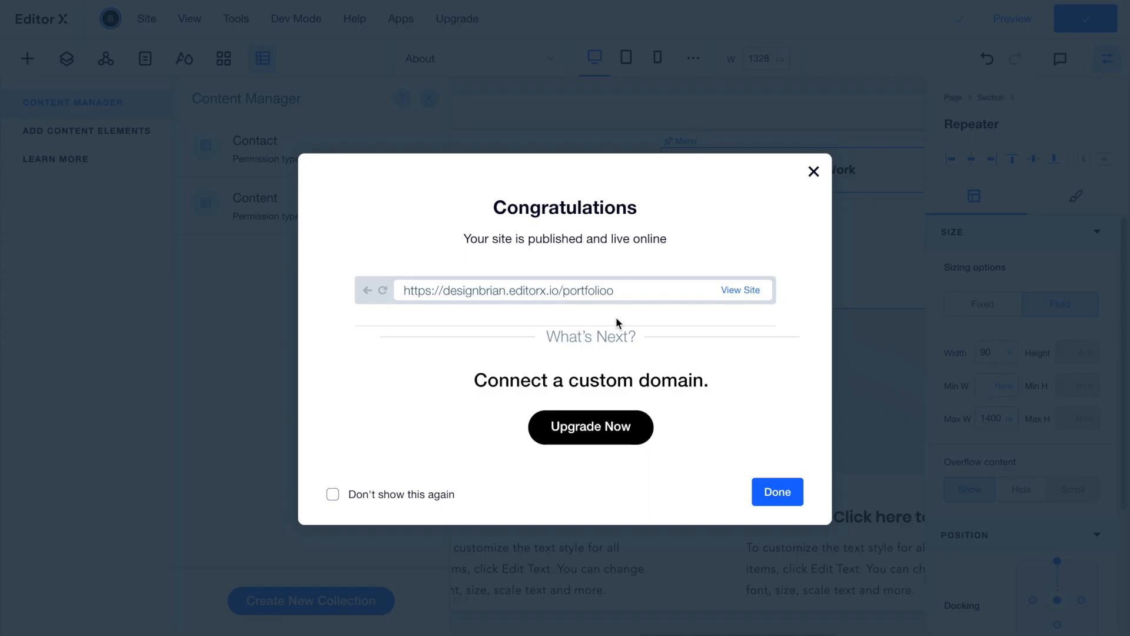
On the live site, scroll to the projects and follow the Fitness App project's link.
left_click(749, 293)
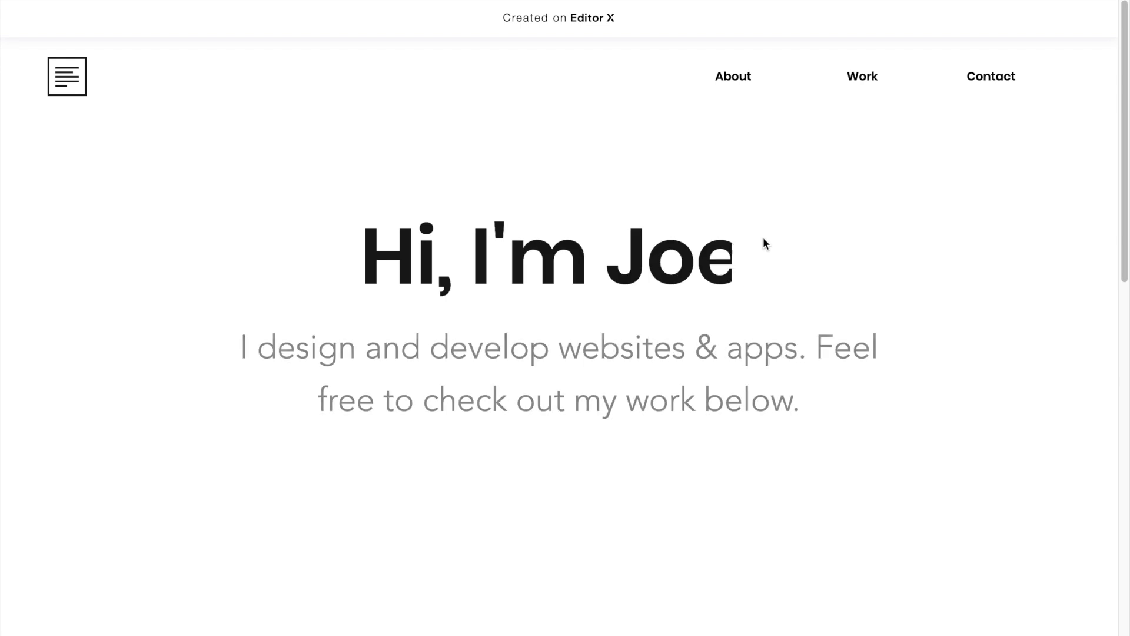
scroll(764, 238, "down", 5)
scroll(764, 238, "down", 1)
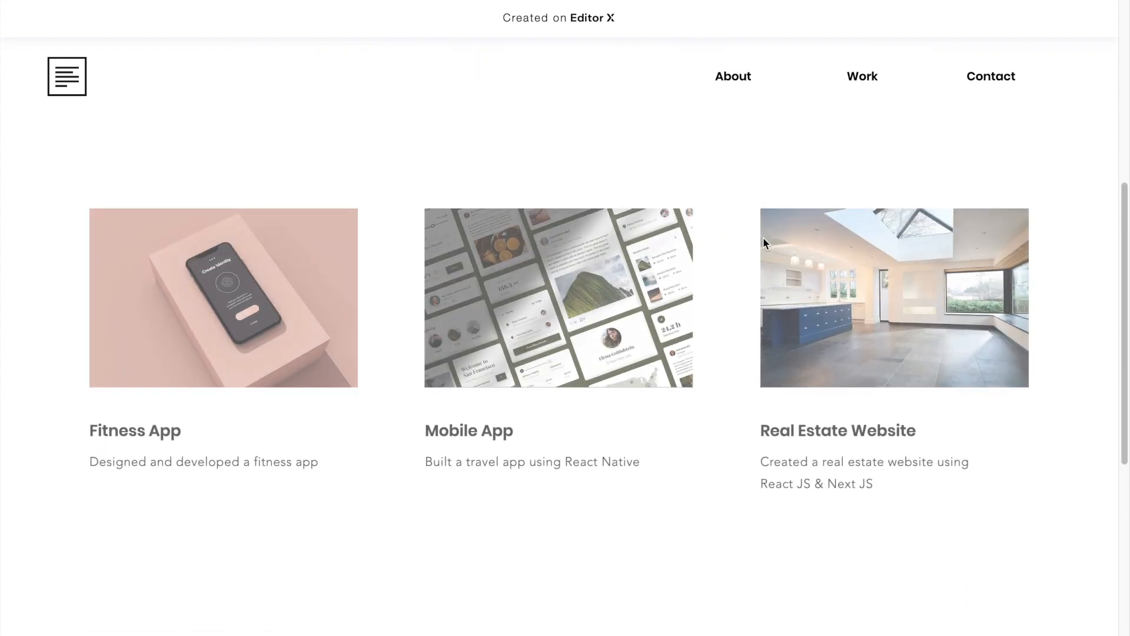
left_click(297, 309)
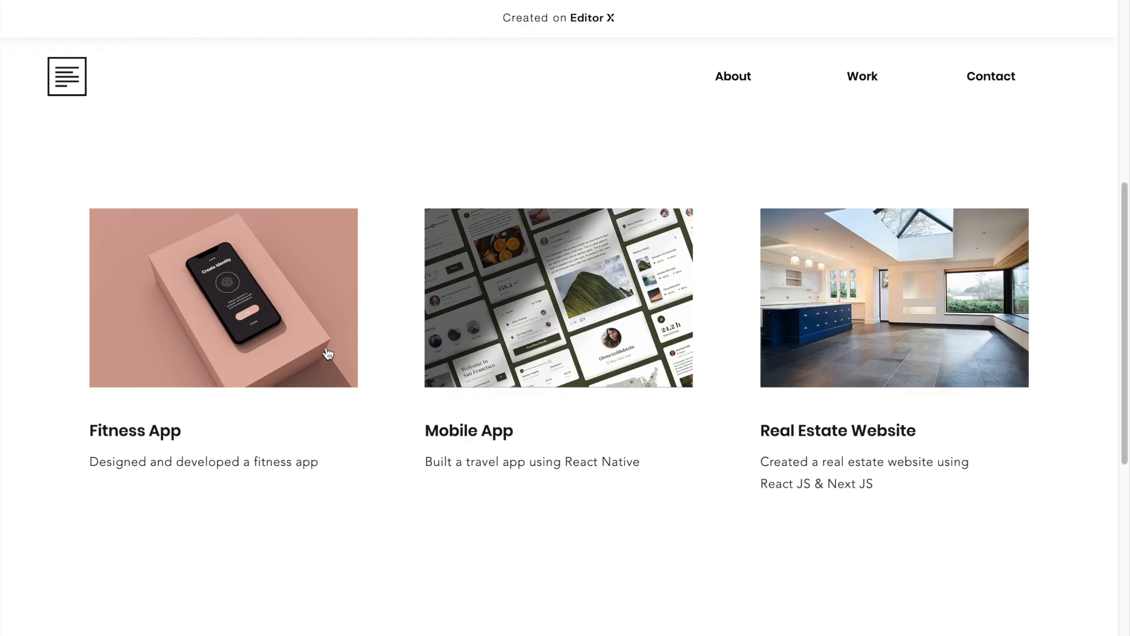
scroll(327, 354, "down", 7)
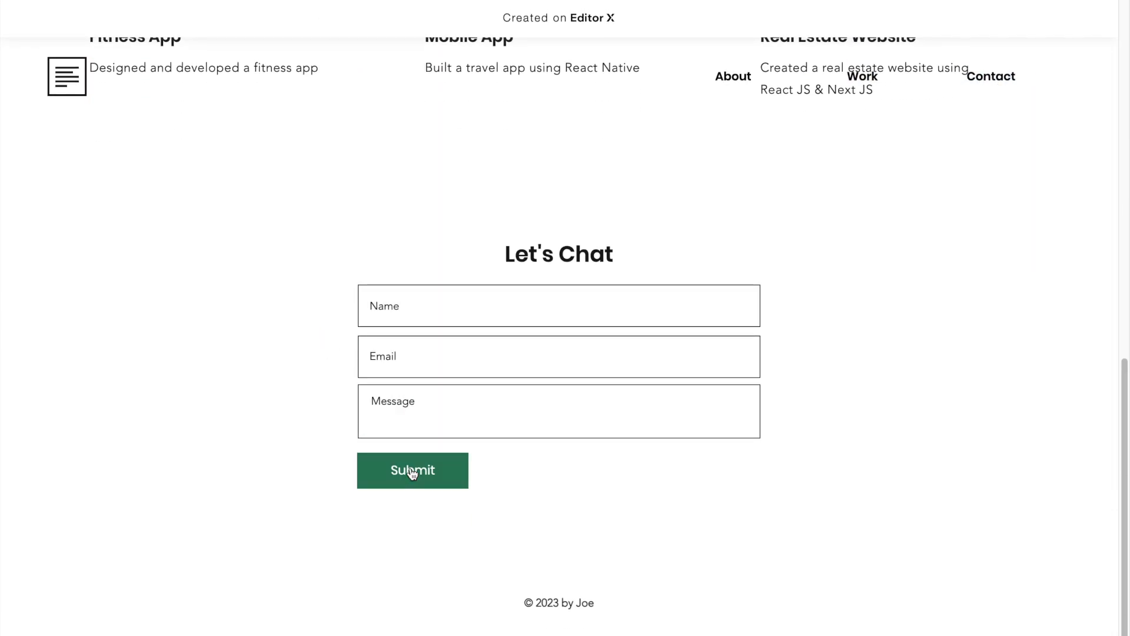
Test the About, Work and Contact menu anchors on the live site.
left_click(737, 75)
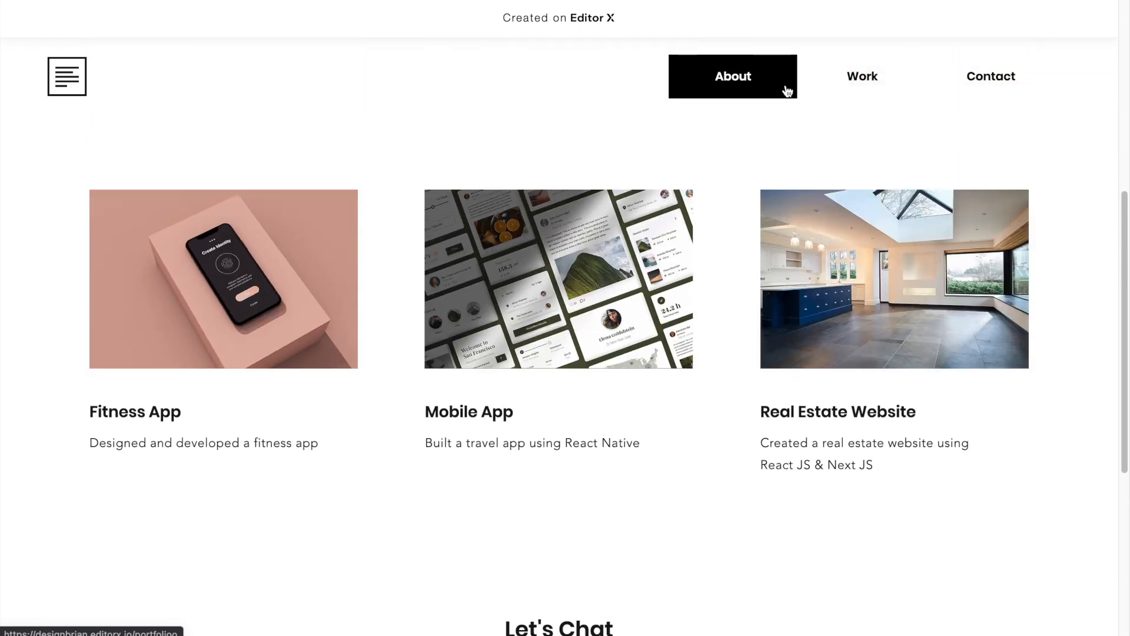
left_click(863, 79)
left_click(978, 87)
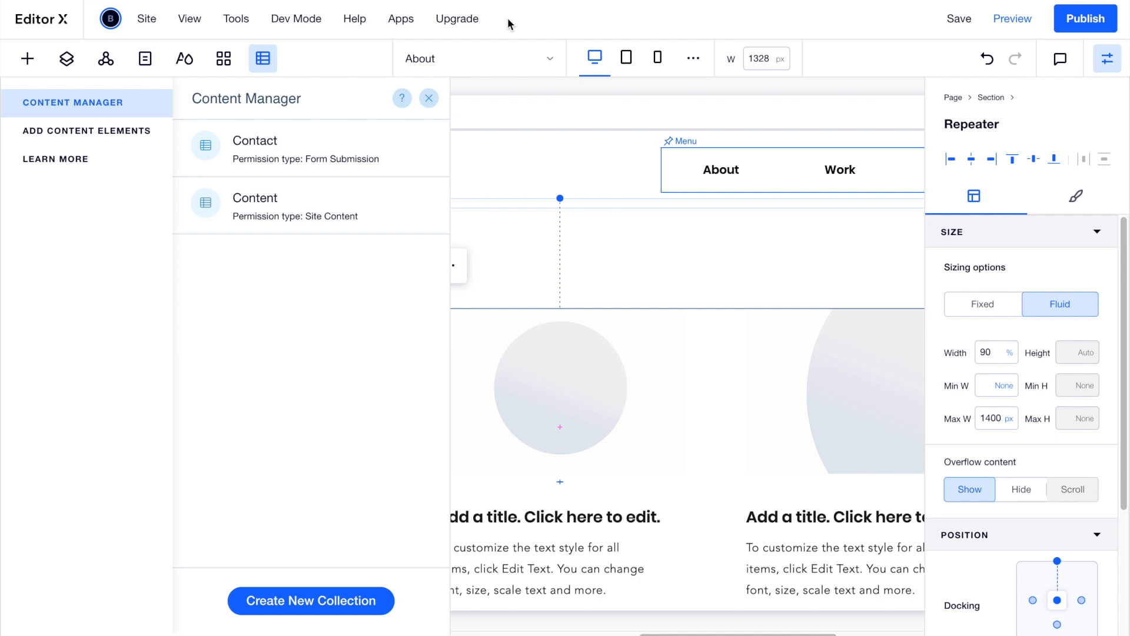
Show the Upgrade to a Premium Plan offer from the top menu bar.
mouse_move(476, 26)
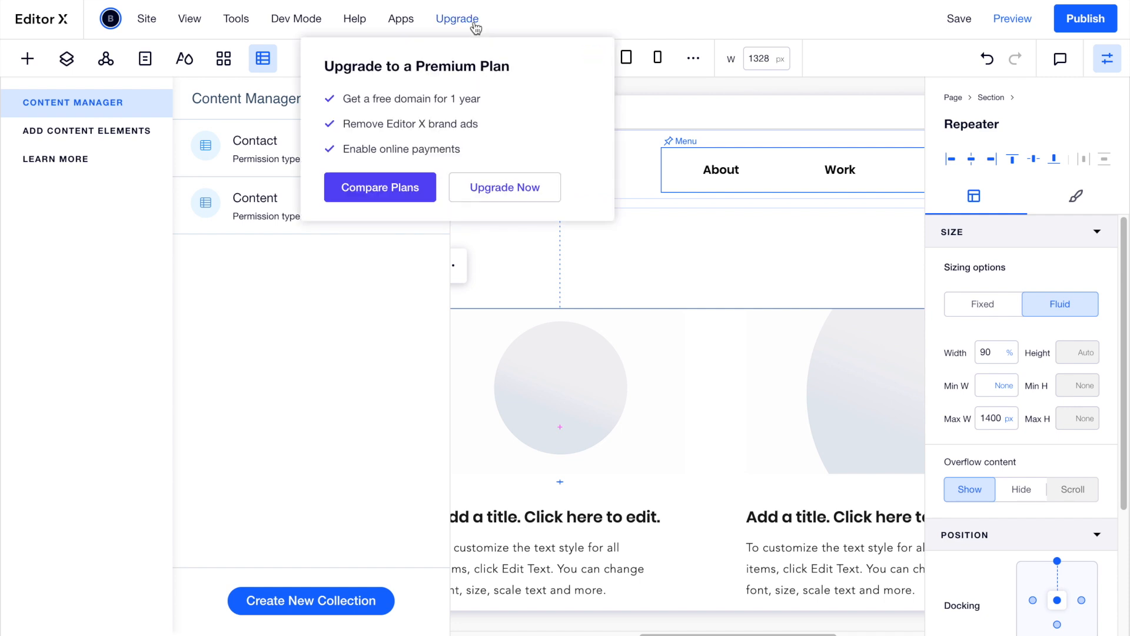